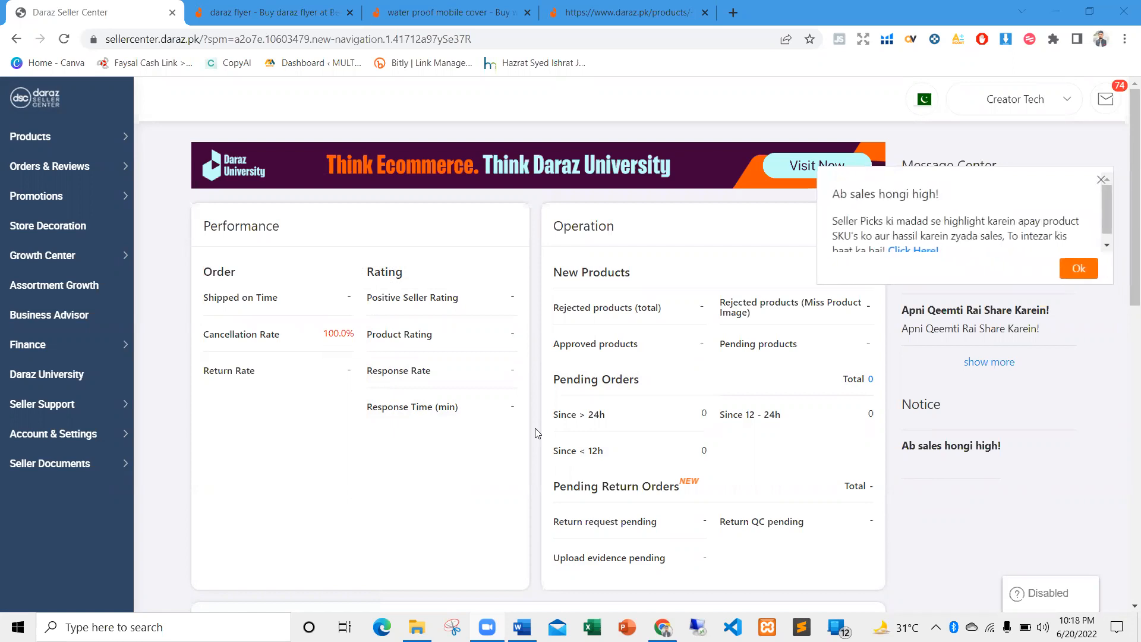
# Dismiss the sales notice and look over the seller dashboard's performance, operation, campaign, Seller Picks and Chat sections
pyautogui.click(1102, 179)
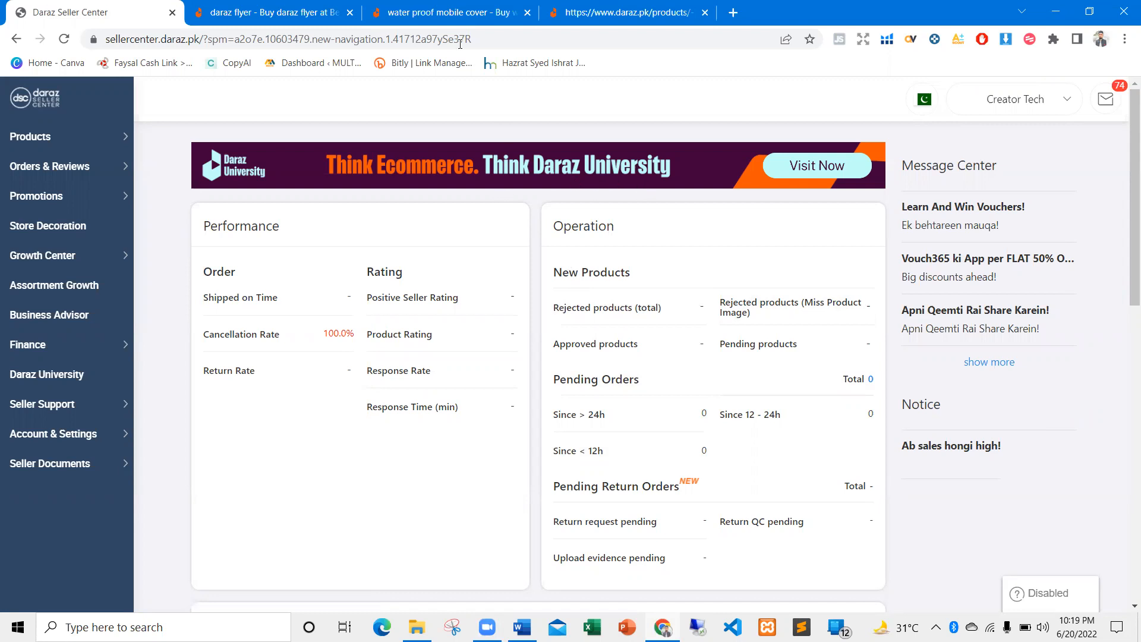
pyautogui.scroll(-1, 492, 269)
pyautogui.scroll(-3, 492, 269)
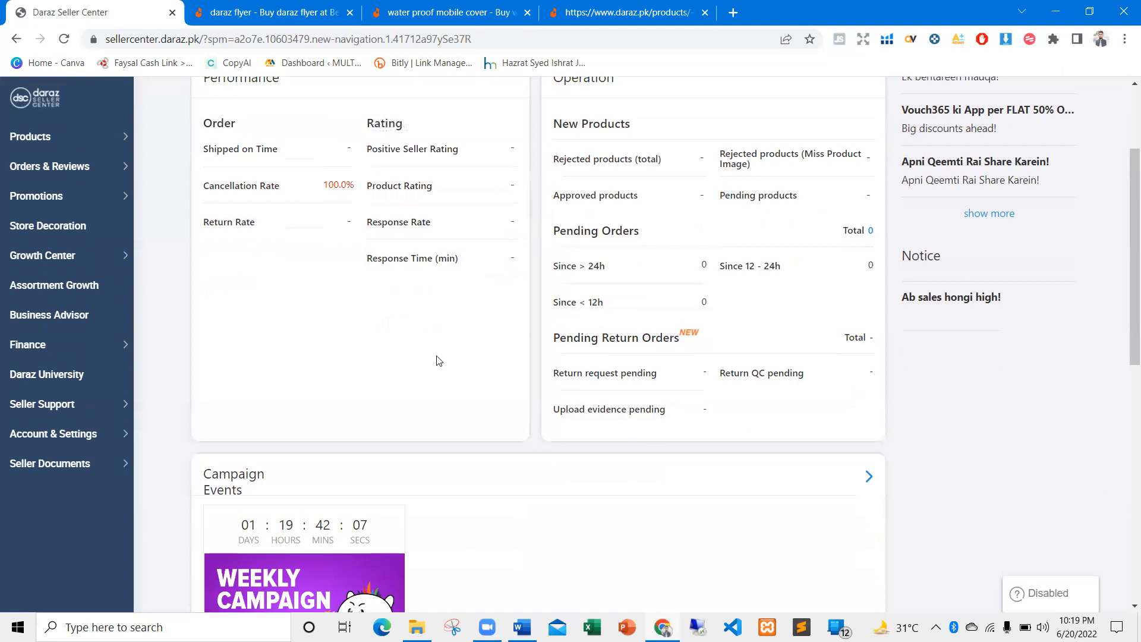
pyautogui.scroll(-4, 437, 359)
pyautogui.scroll(-6, 440, 353)
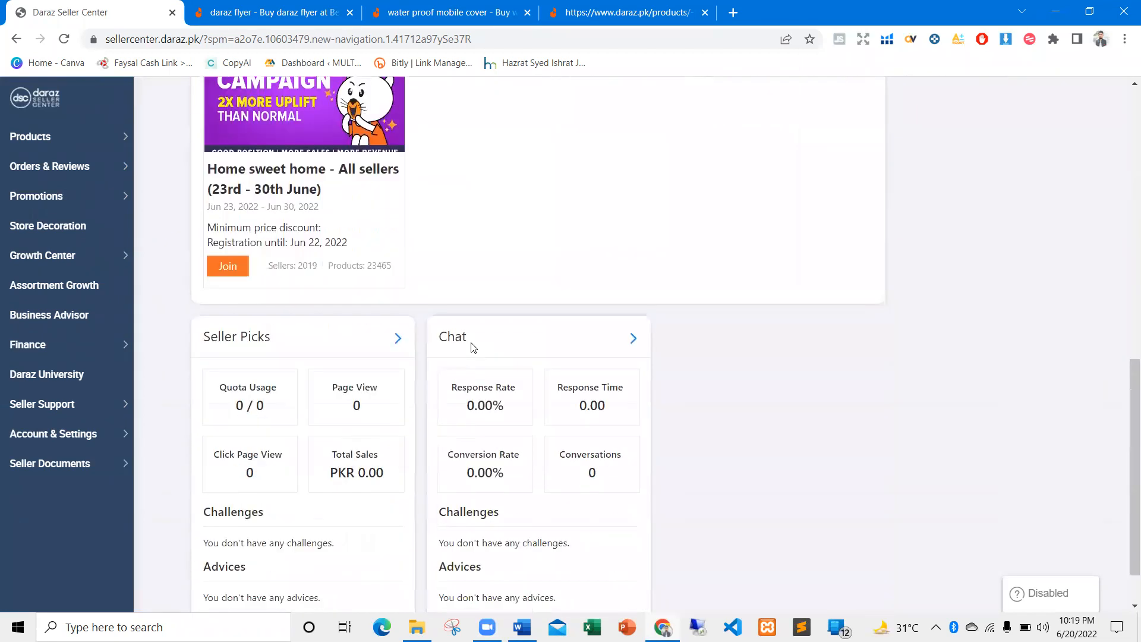
pyautogui.scroll(12, 441, 349)
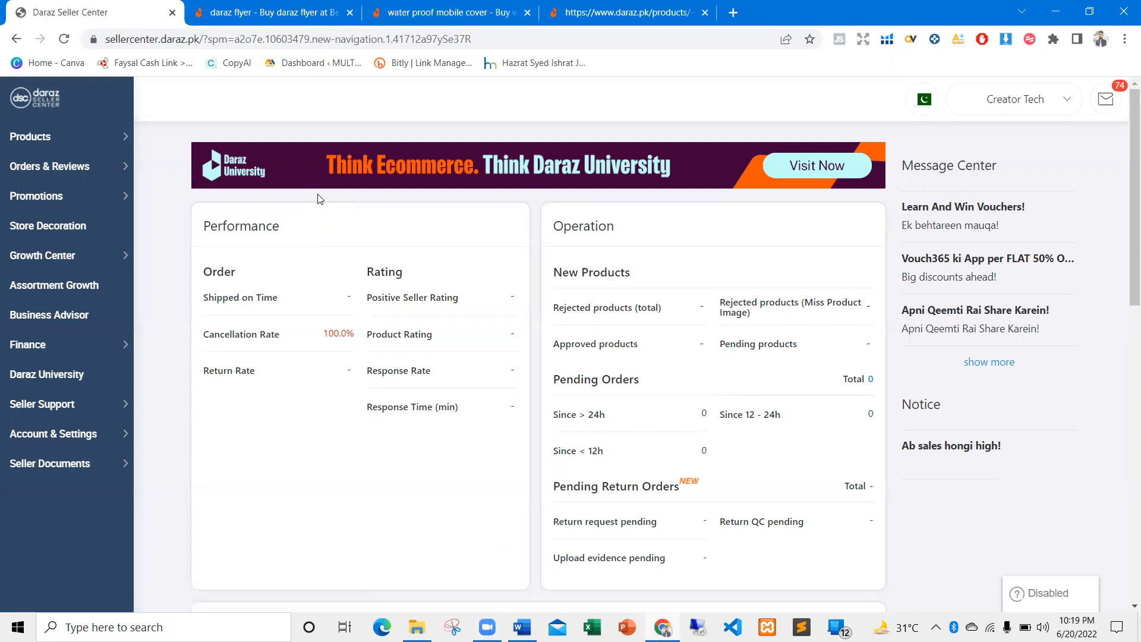
# Open the Add products form directly from the Products section and dismiss the sales notice
pyautogui.moveTo(19, 137)
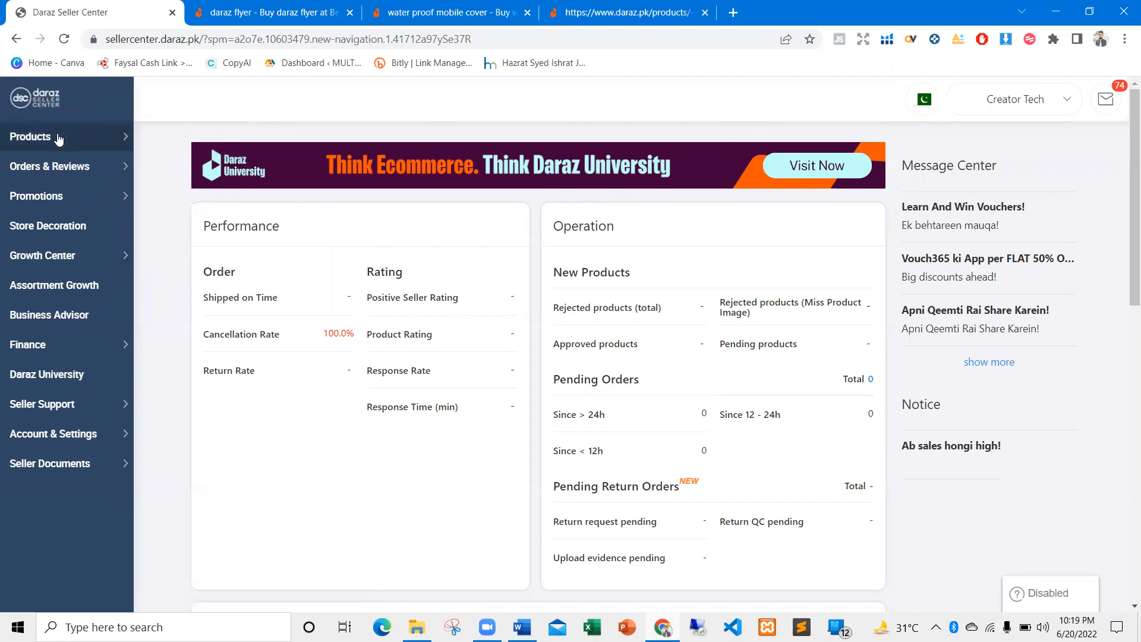
pyautogui.moveTo(58, 138)
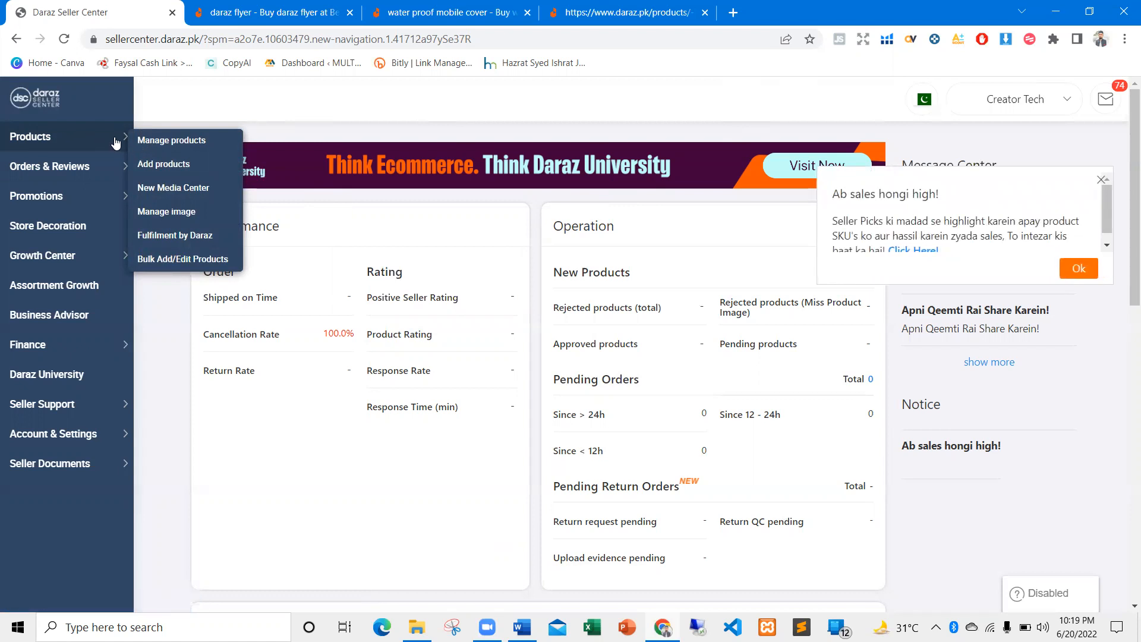
pyautogui.click(173, 165)
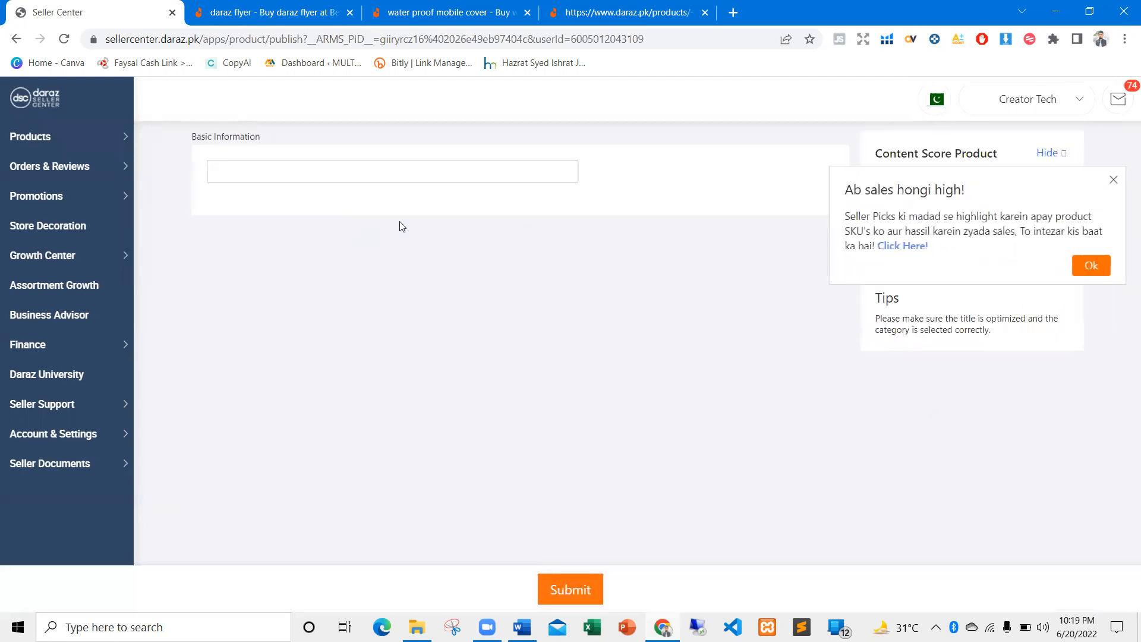
pyautogui.click(1115, 180)
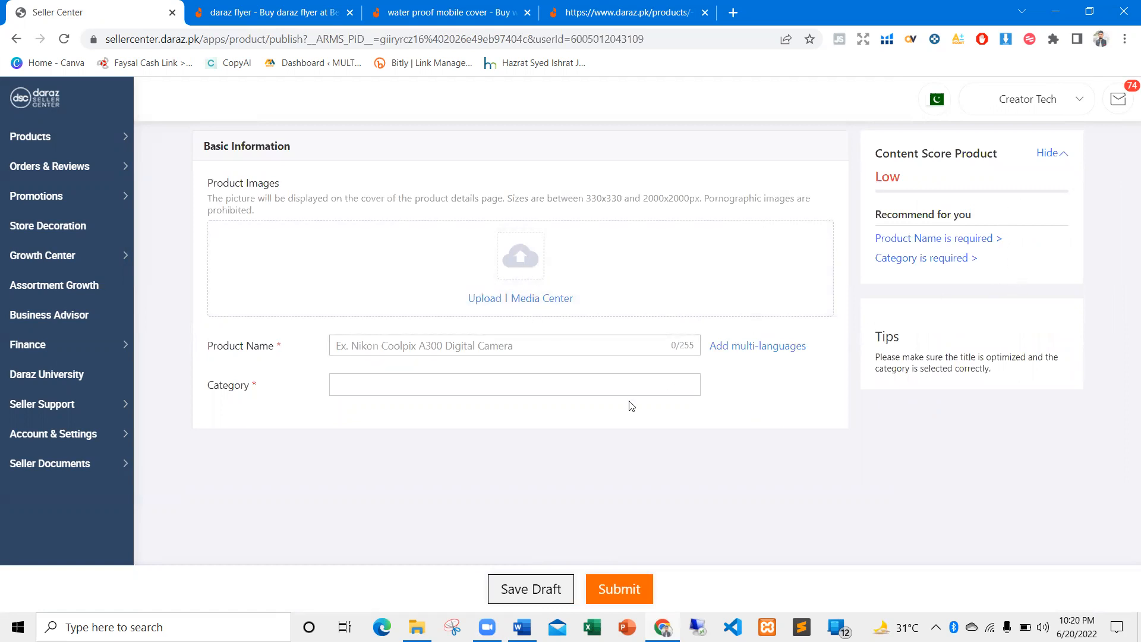
# Examine the blank product form's image size requirements, product name and category fields along with their tips
pyautogui.scroll(-3, 541, 404)
pyautogui.scroll(3, 543, 375)
pyautogui.click(363, 344)
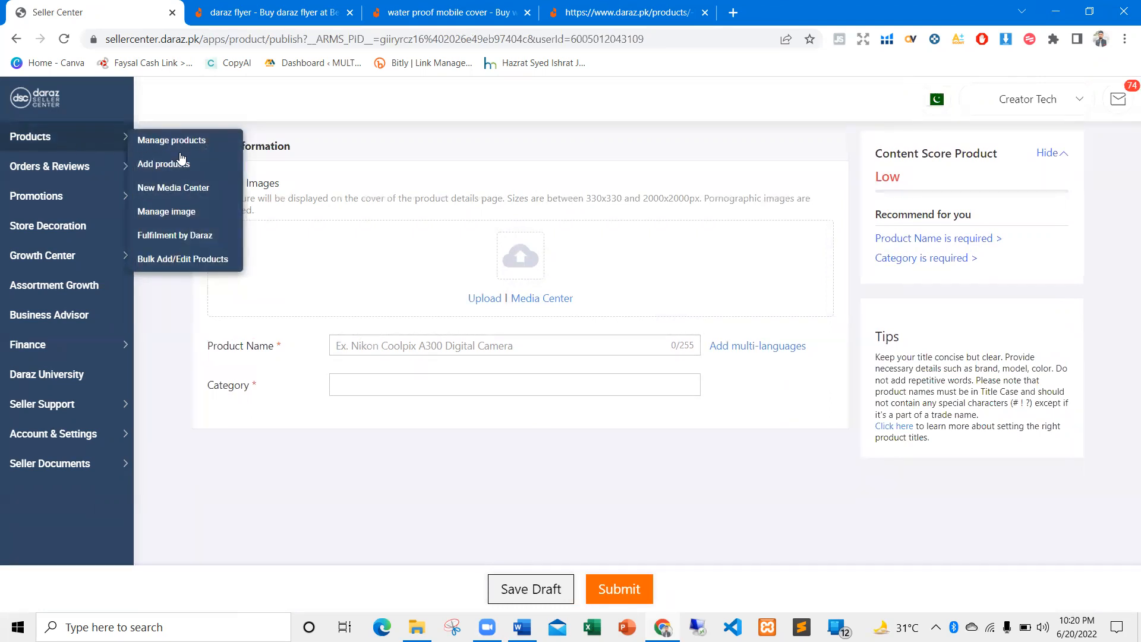
pyautogui.click(472, 391)
pyautogui.click(295, 394)
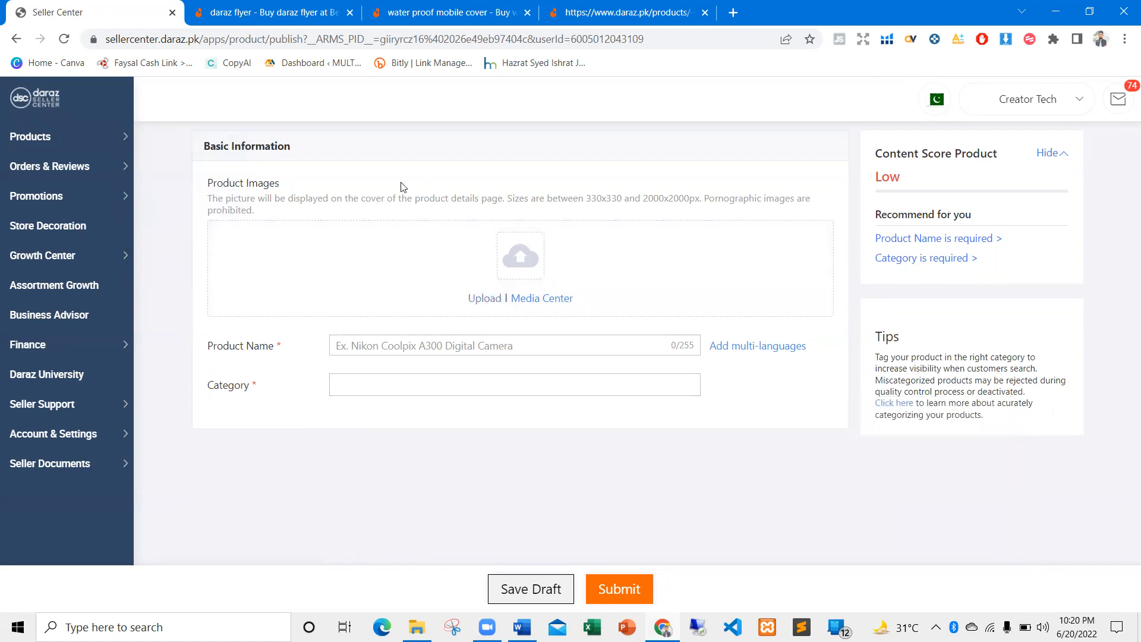
pyautogui.tripleClick(275, 211)
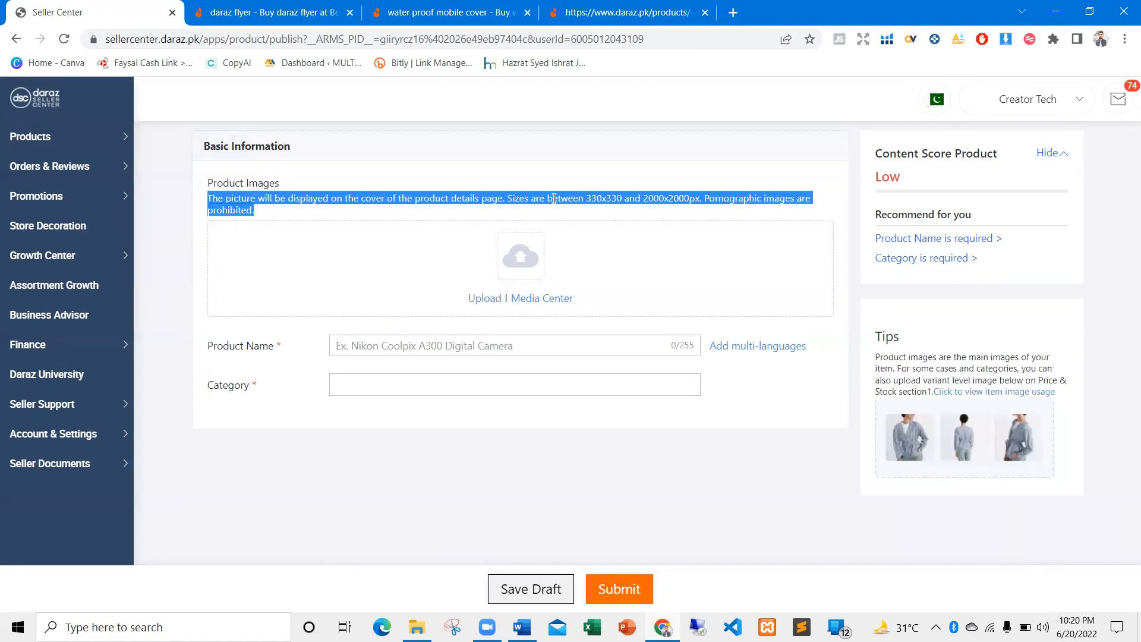
pyautogui.click(419, 455)
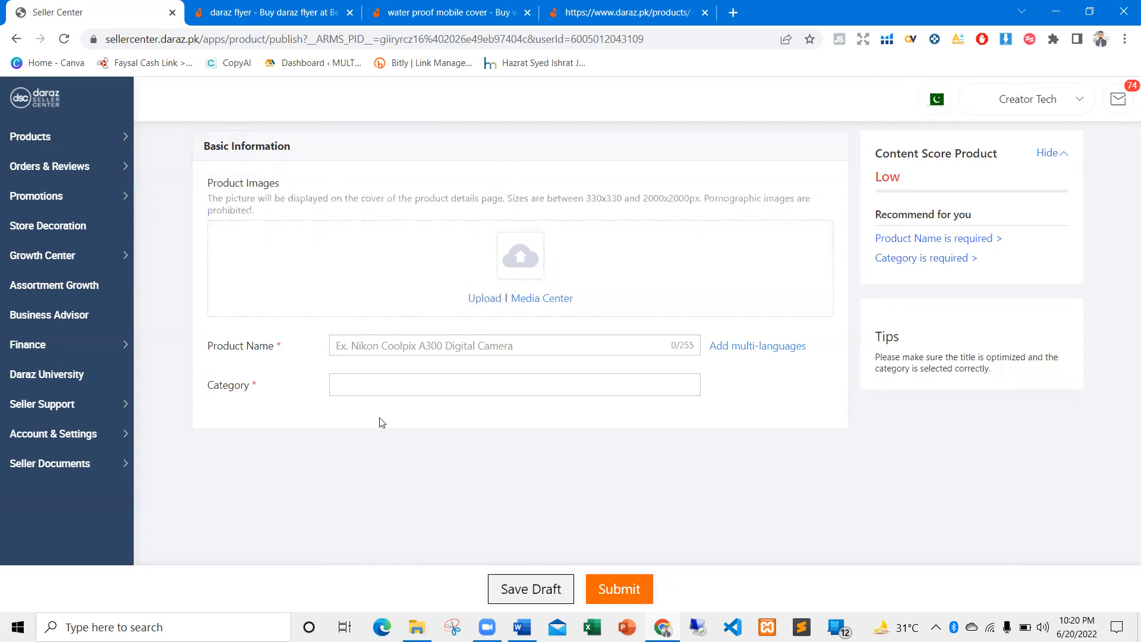
# Open the Manage products list, start a new product from it, and dismiss the sales notice on the blank form
pyautogui.moveTo(56, 140)
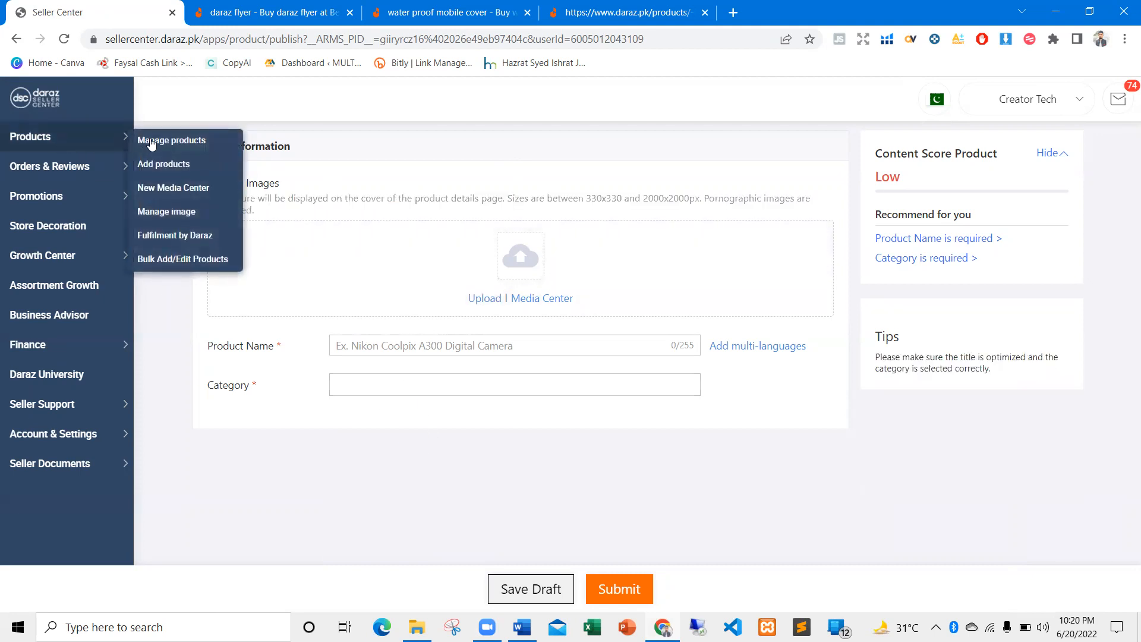
pyautogui.click(151, 142)
pyautogui.click(639, 121)
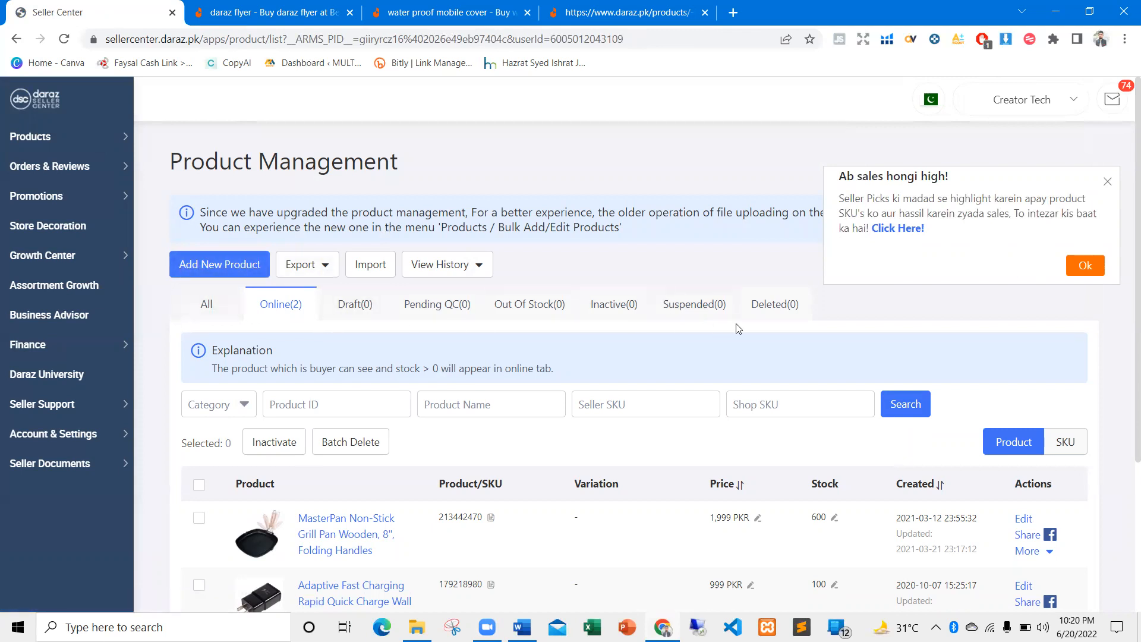
pyautogui.click(189, 269)
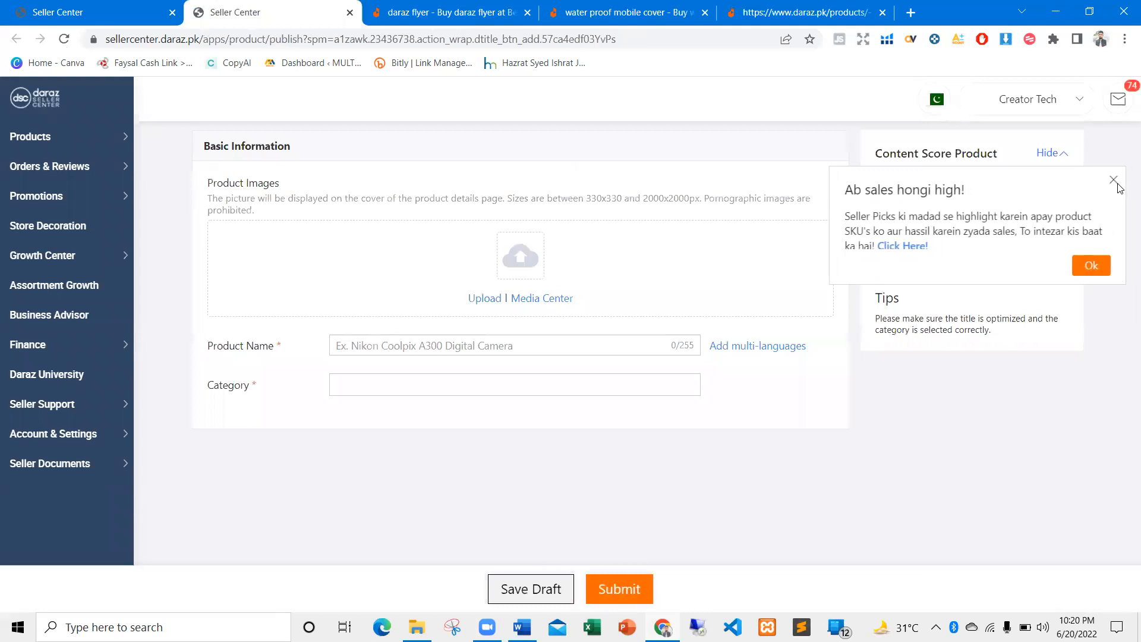
pyautogui.click(1114, 182)
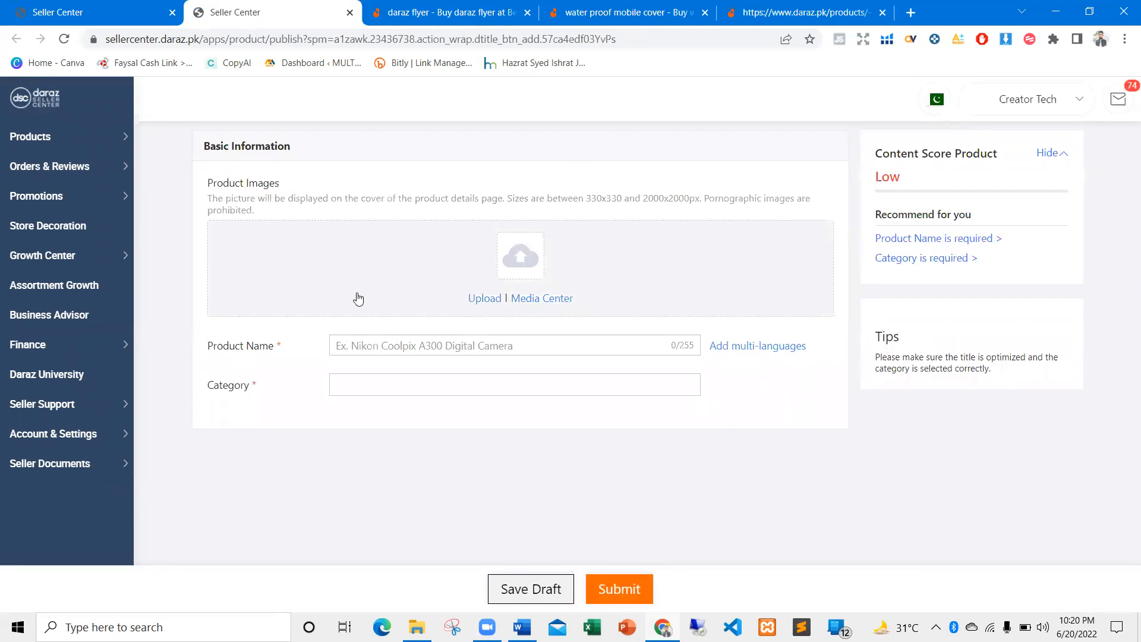
pyautogui.hotkey('ctrl', 'shift', 'Tab')
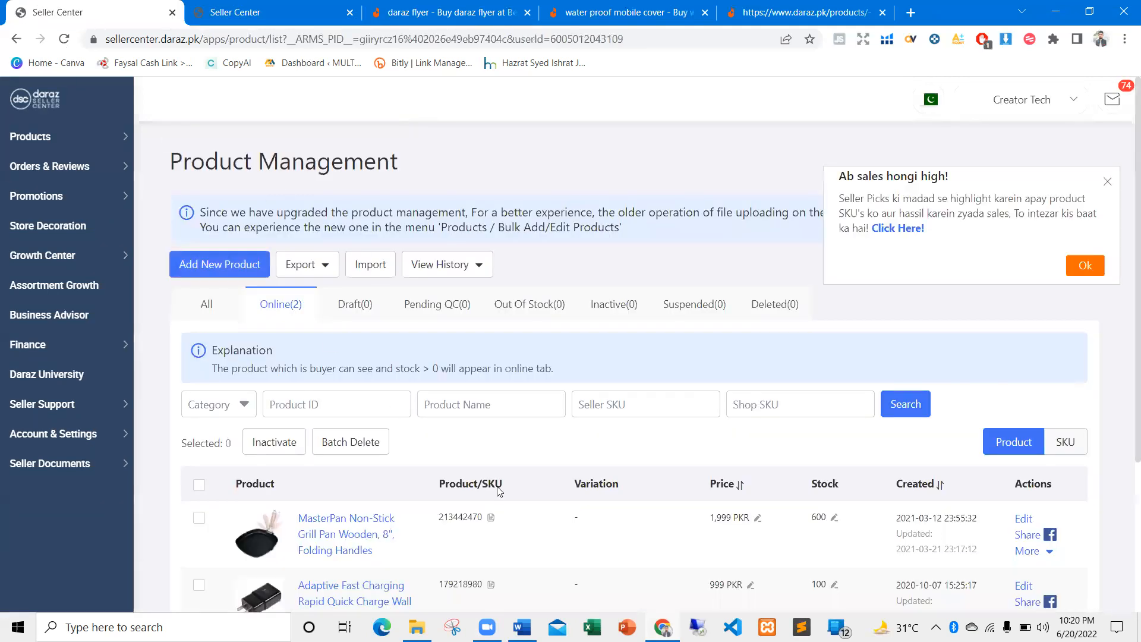
pyautogui.hotkey('ctrl', 'Tab')
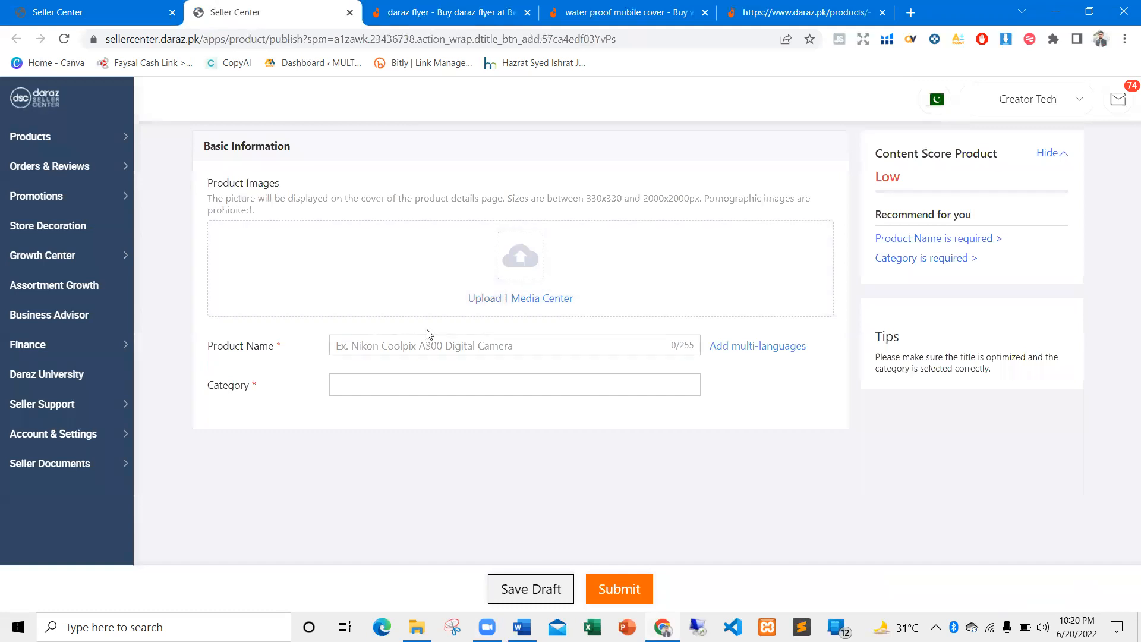
# Copy the full title paragraph from the Waterproof Mobile Cover document in Word and paste it as the Product Name in Seller Center
pyautogui.click(399, 344)
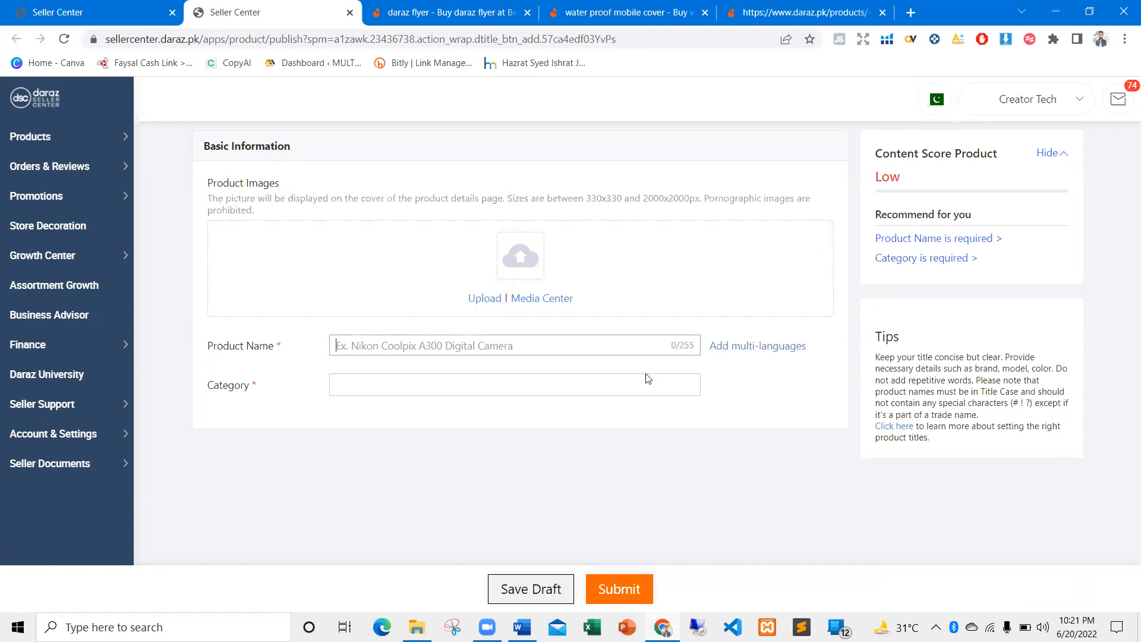
pyautogui.click(522, 627)
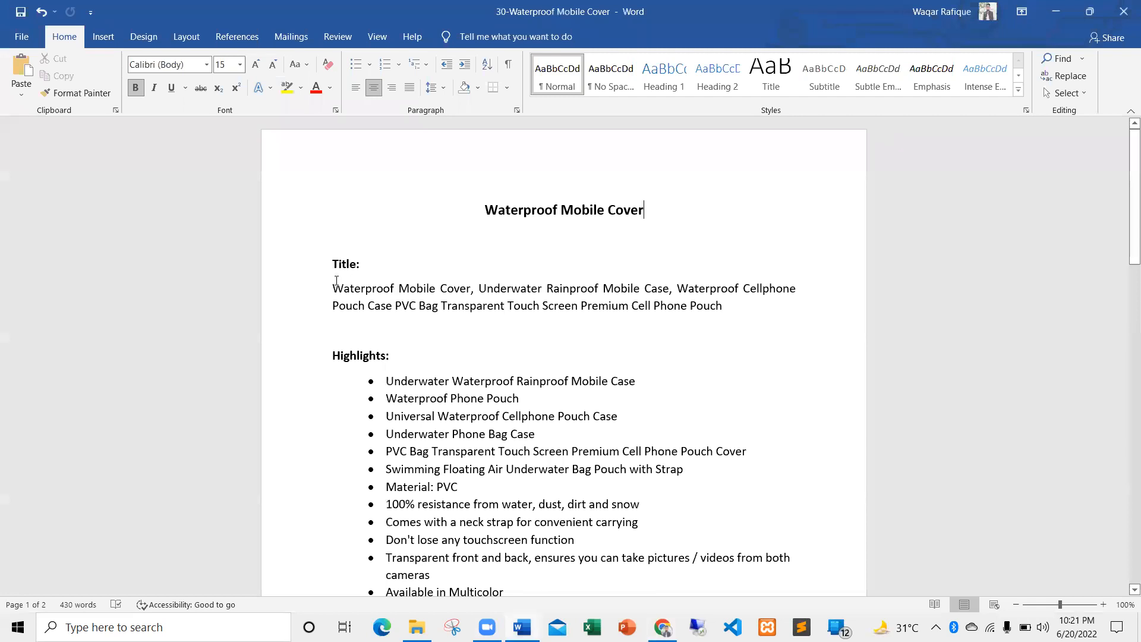
pyautogui.moveTo(329, 285); pyautogui.dragTo(729, 306)
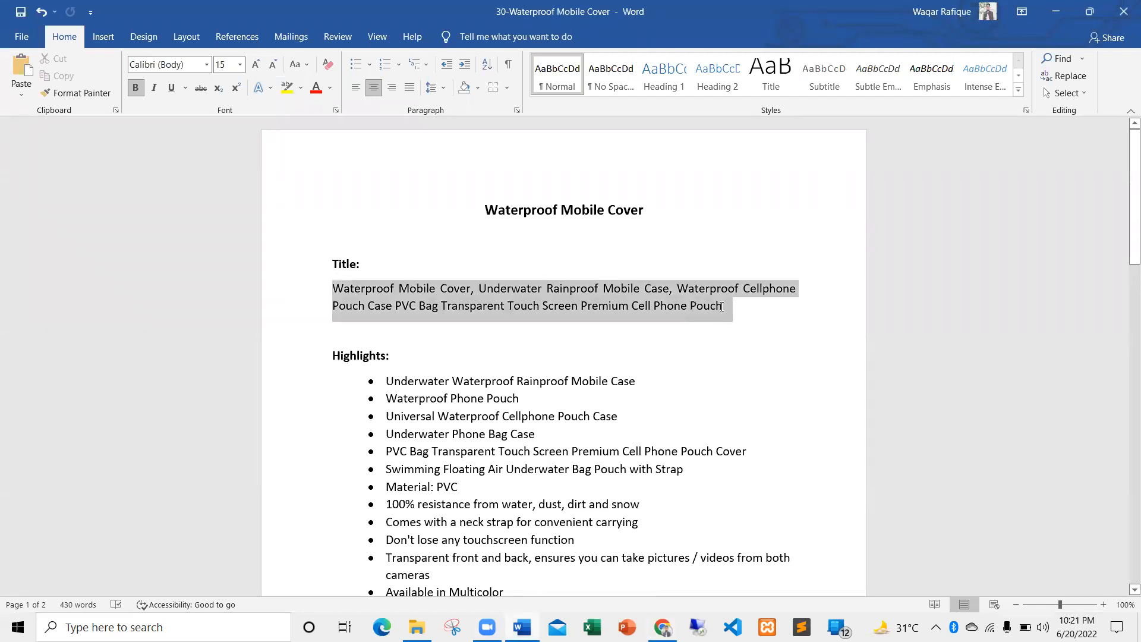
pyautogui.click(721, 308)
pyautogui.moveTo(722, 307); pyautogui.dragTo(329, 295)
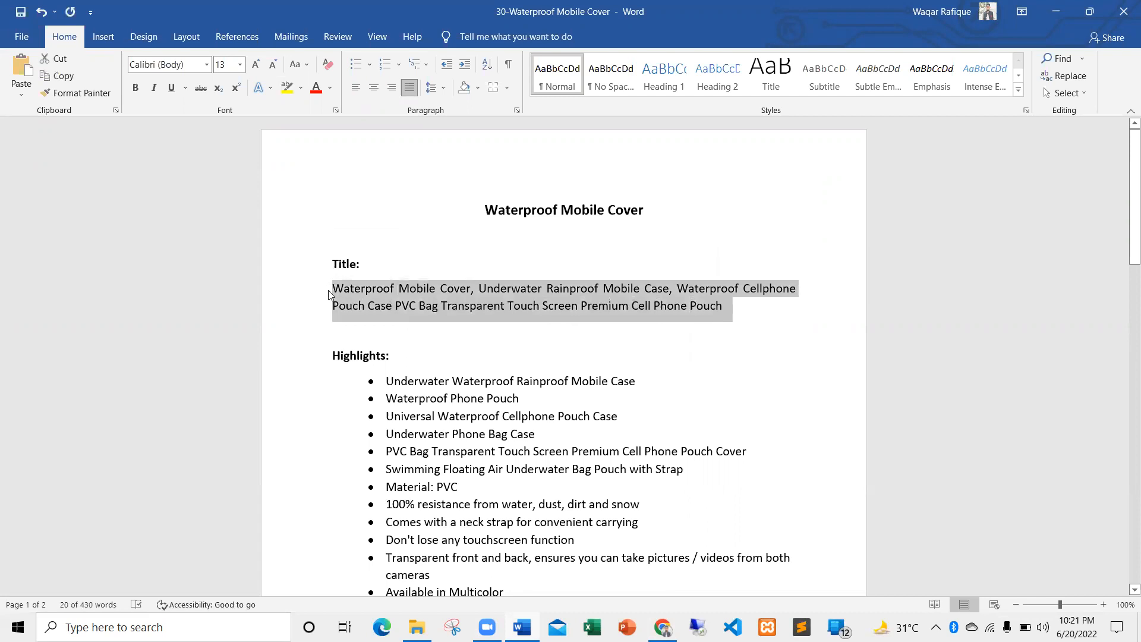
pyautogui.hotkey('alt', 'Tab')
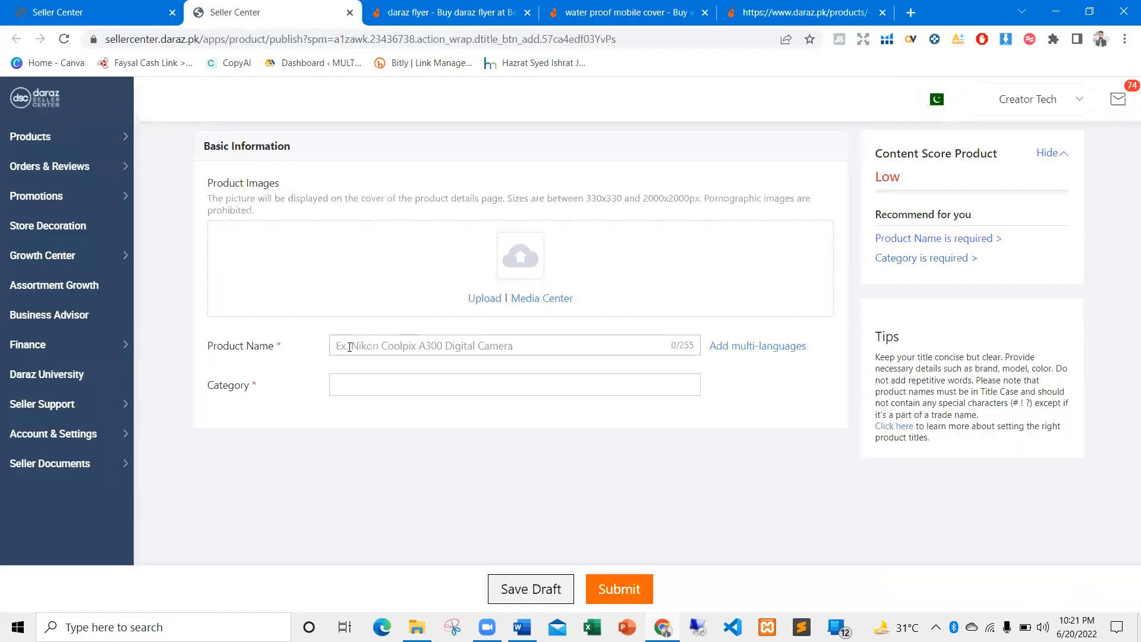
pyautogui.hotkey('ctrl', 'v')
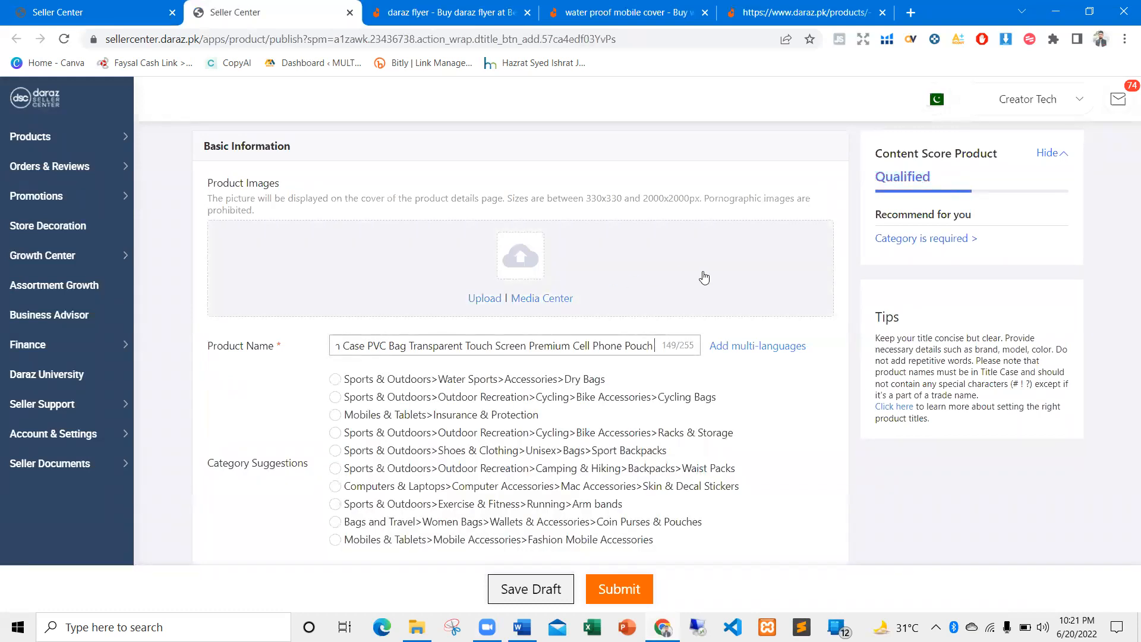
# Check the product's content score and read through the category suggestions
pyautogui.moveTo(942, 180); pyautogui.dragTo(897, 153)
pyautogui.click(909, 156)
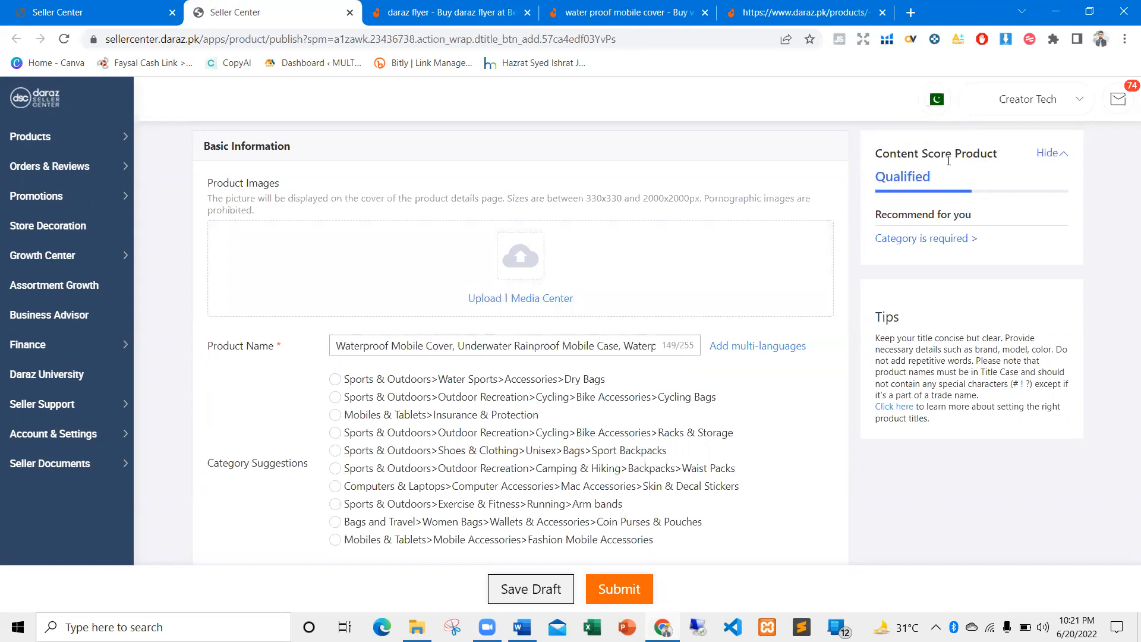
pyautogui.scroll(-1, 329, 359)
pyautogui.scroll(-1, 330, 359)
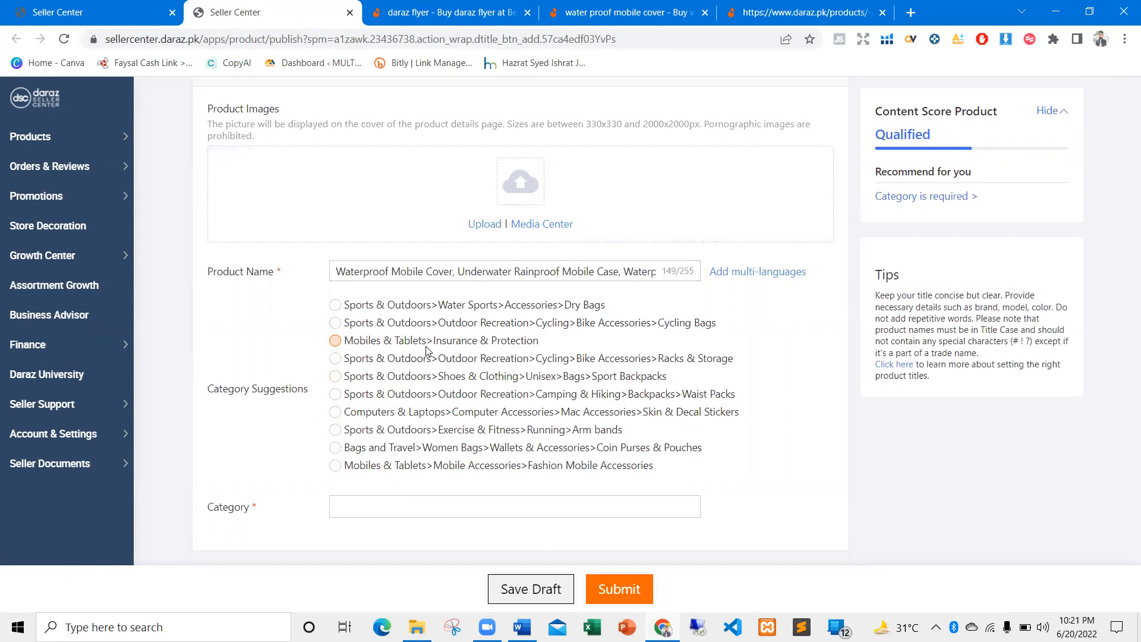
# Open daraz.pk in a new browser tab and search the store for "water proof mobile cover"
pyautogui.click(422, 7)
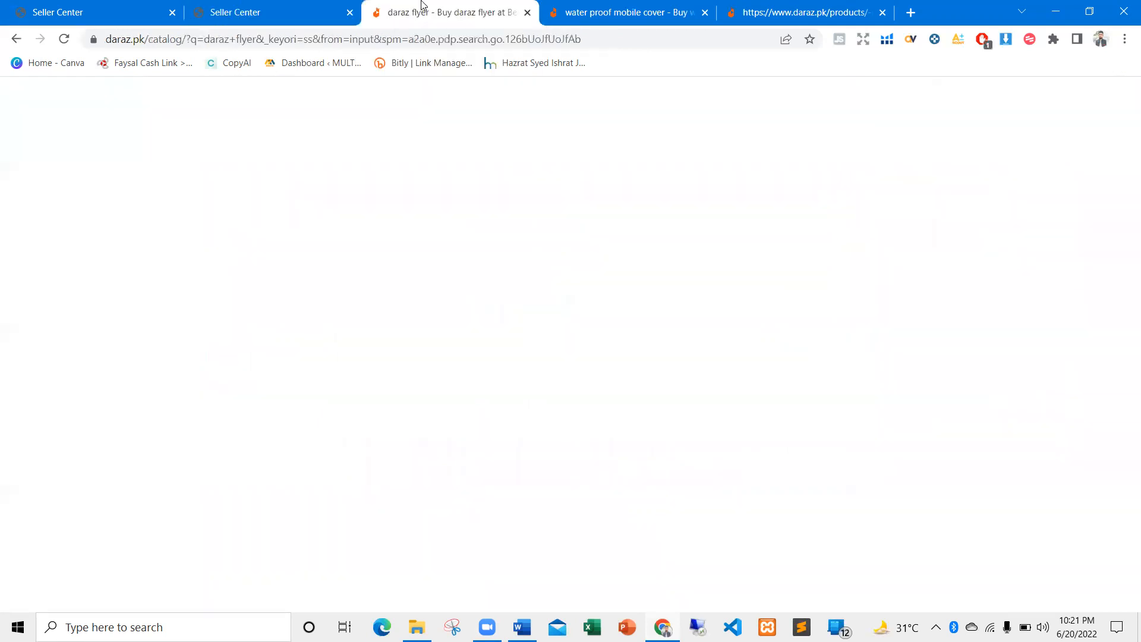
pyautogui.click(911, 11)
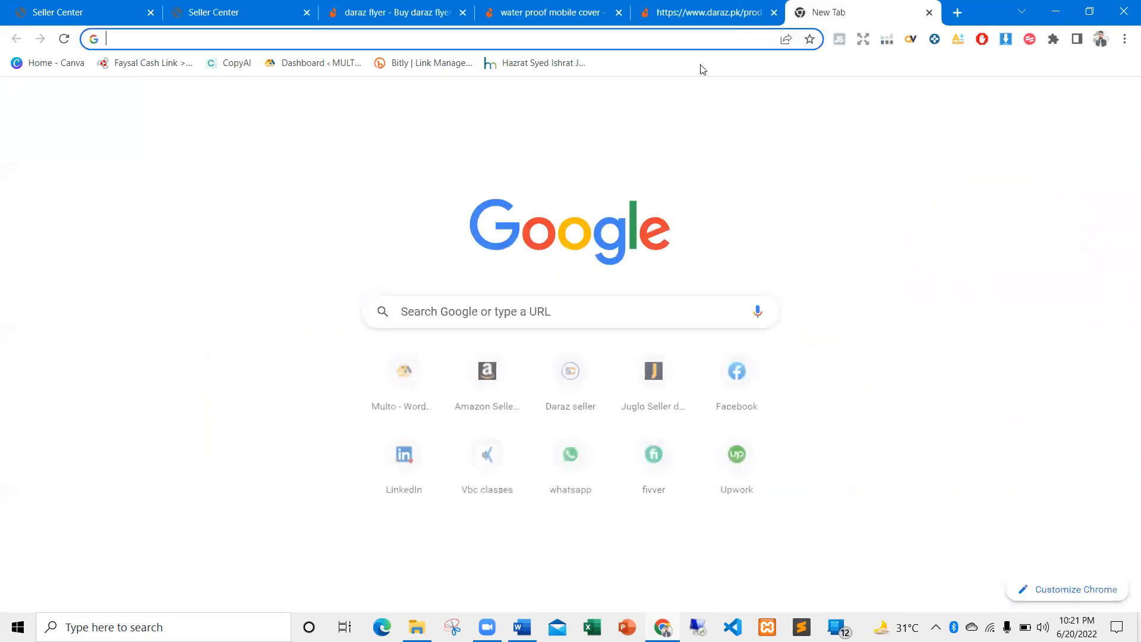
pyautogui.write('daraz.pk')
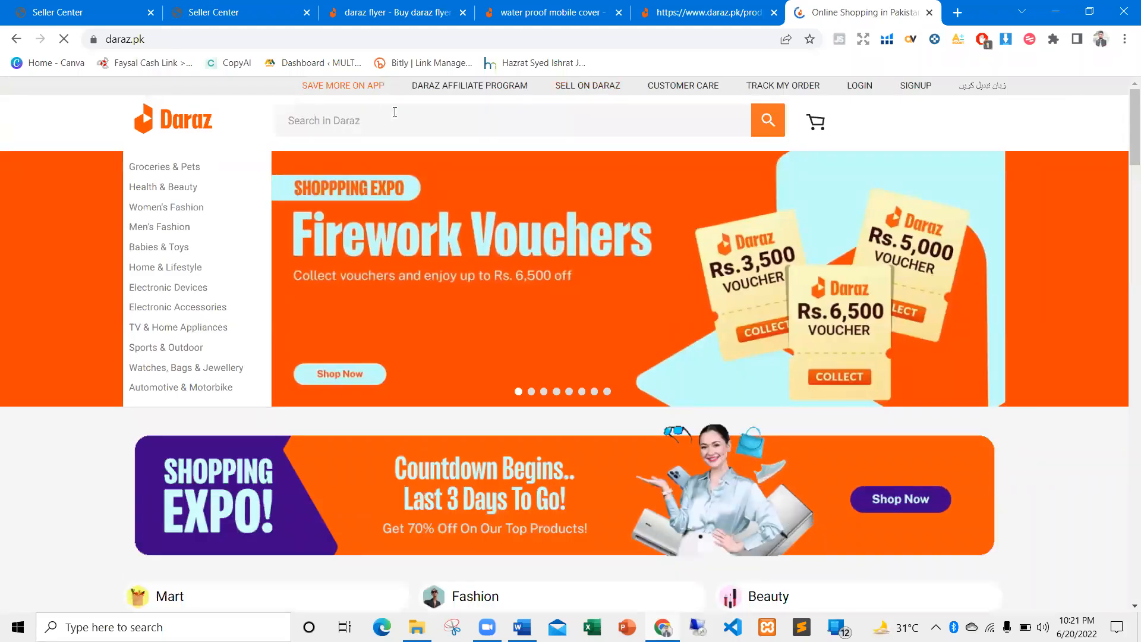
pyautogui.click(393, 120)
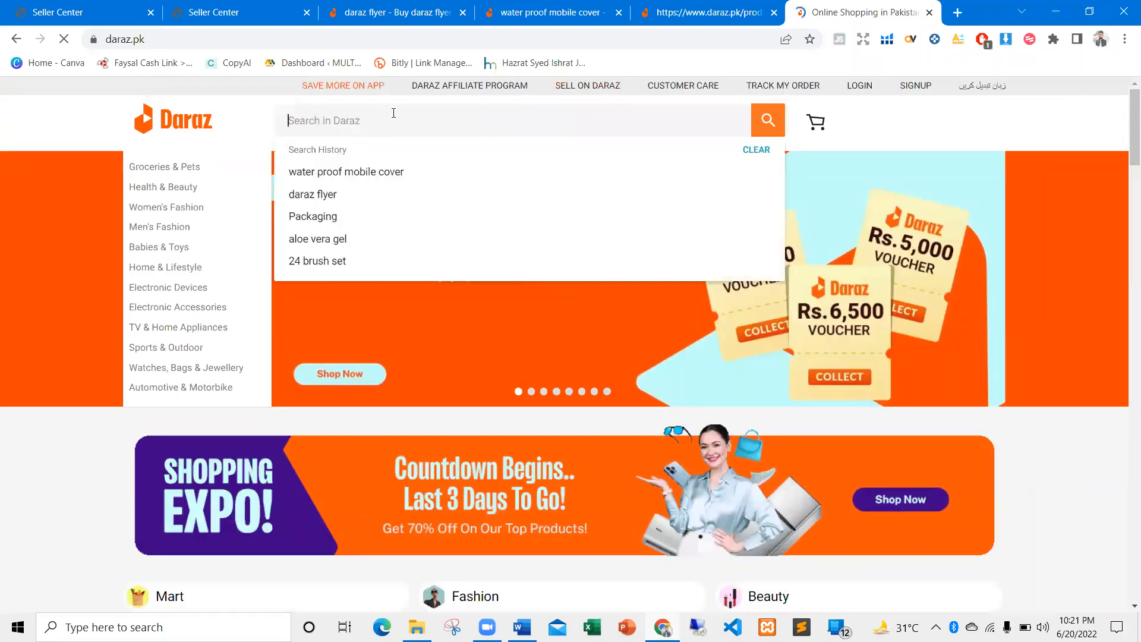
pyautogui.click(357, 172)
# Select the Waterproof Mobile Cover heading in the Word document and return to the Daraz search results in the browser
pyautogui.hotkey('alt', 'Tab')
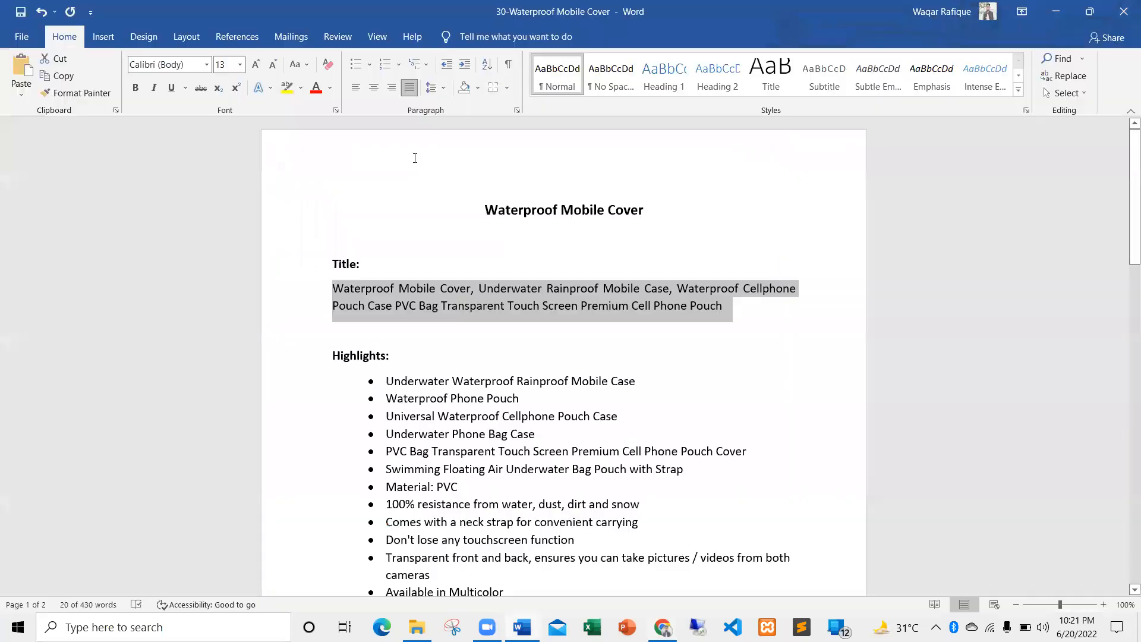
pyautogui.click(450, 273)
pyautogui.tripleClick(595, 210)
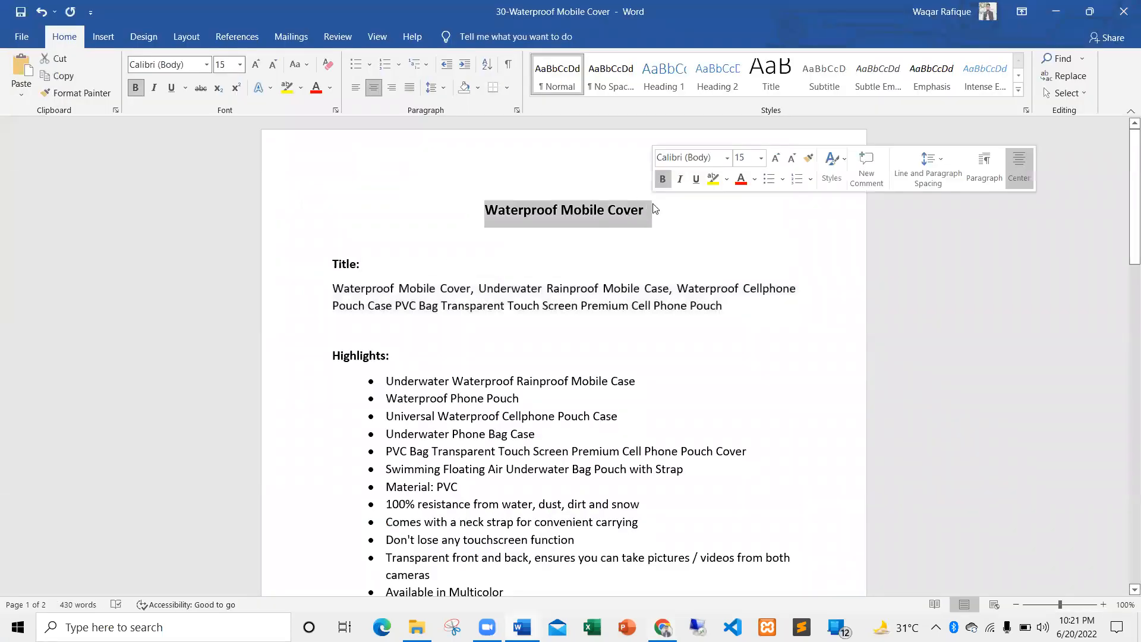
pyautogui.hotkey('alt', 'Tab')
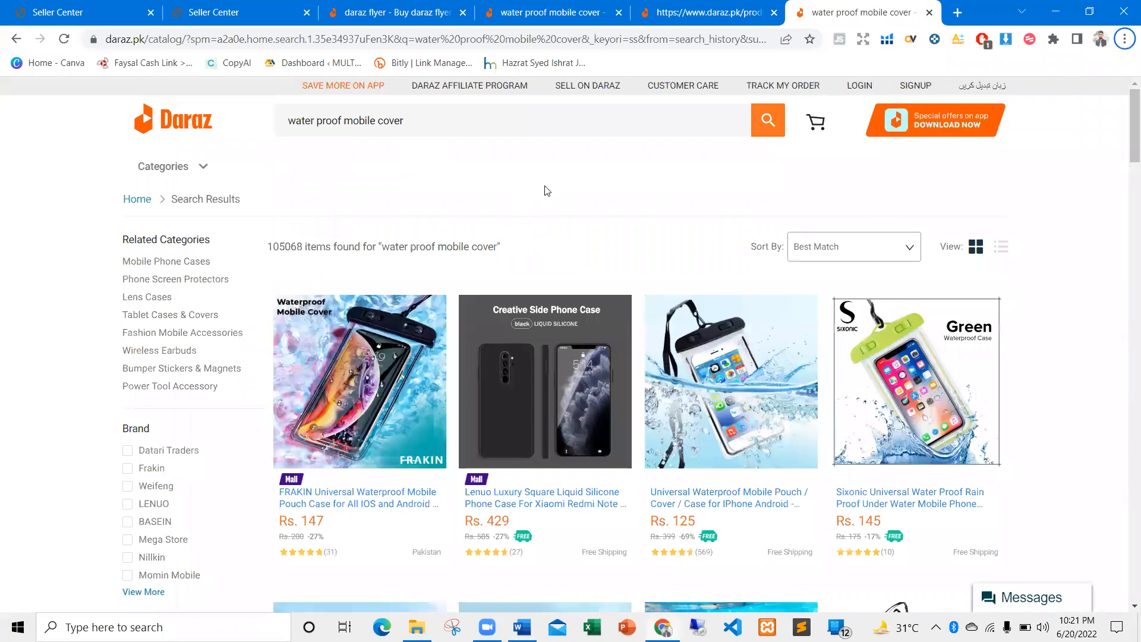
# Open the Universal Waterproof Mobile Pouch listing priced Rs. 125 in a new browser tab and read its category path
pyautogui.scroll(-1, 535, 180)
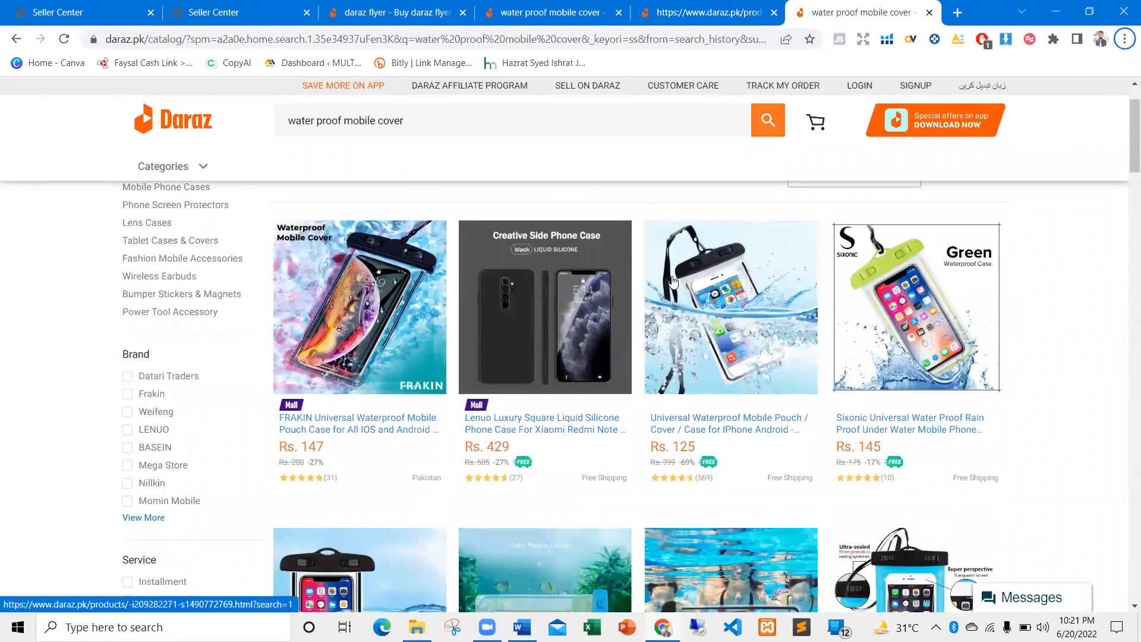
pyautogui.rightClick(700, 274)
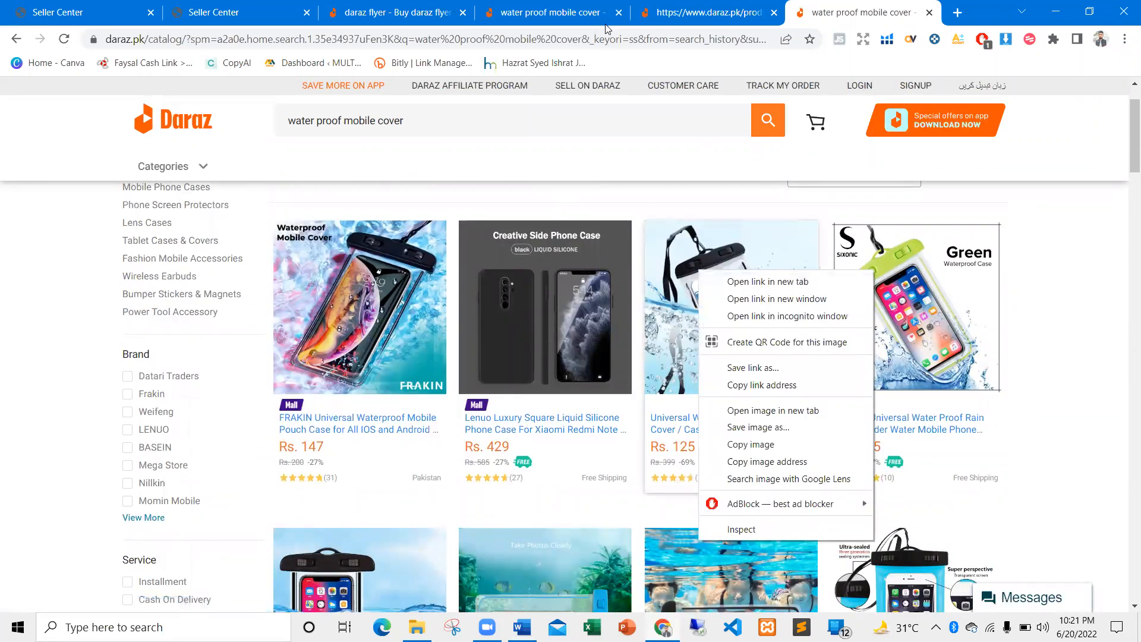
pyautogui.click(737, 282)
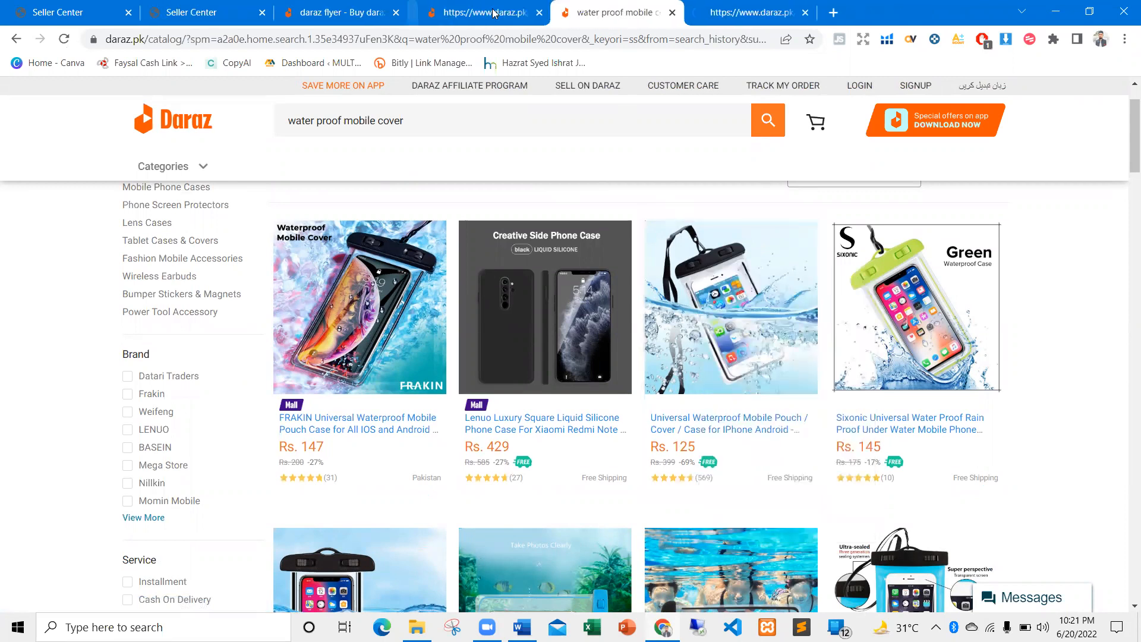
pyautogui.click(743, 7)
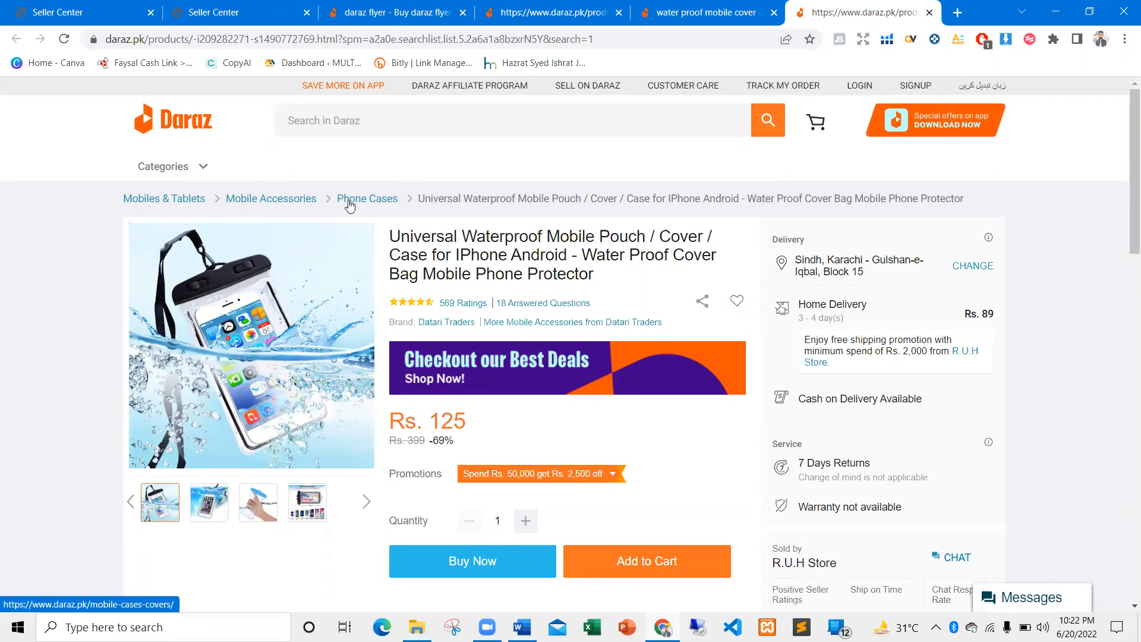
# Return to the search results and open the FRAKIN Universal Waterproof Mobile Pouch listing in a new browser tab
pyautogui.click(701, 12)
pyautogui.scroll(-2, 630, 279)
pyautogui.scroll(-3, 408, 344)
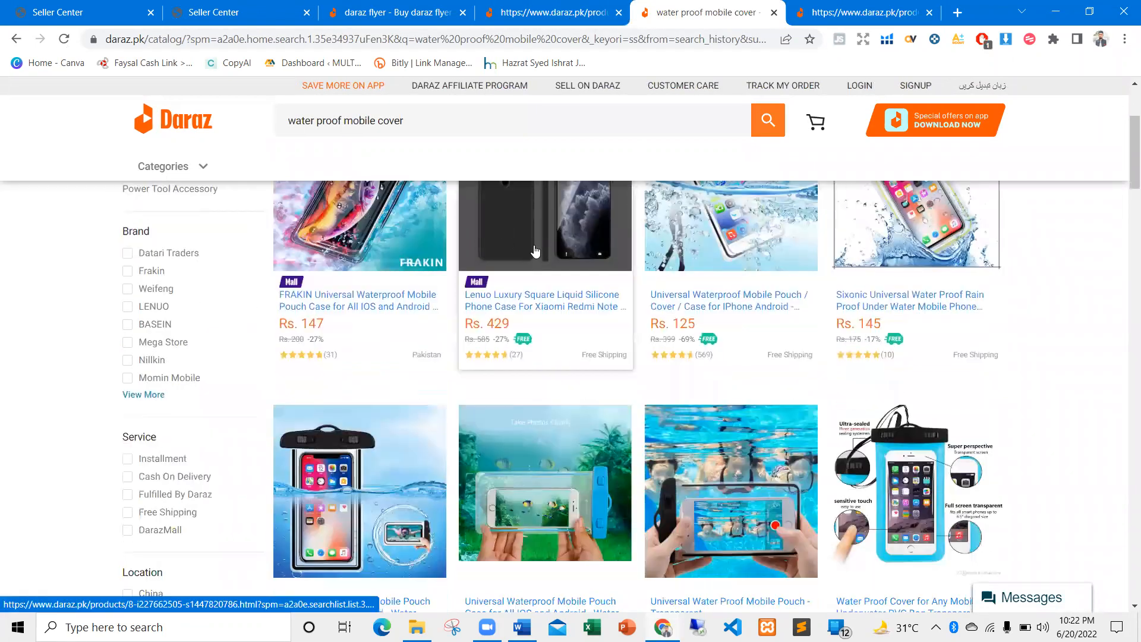
pyautogui.scroll(2, 353, 269)
pyautogui.rightClick(355, 263)
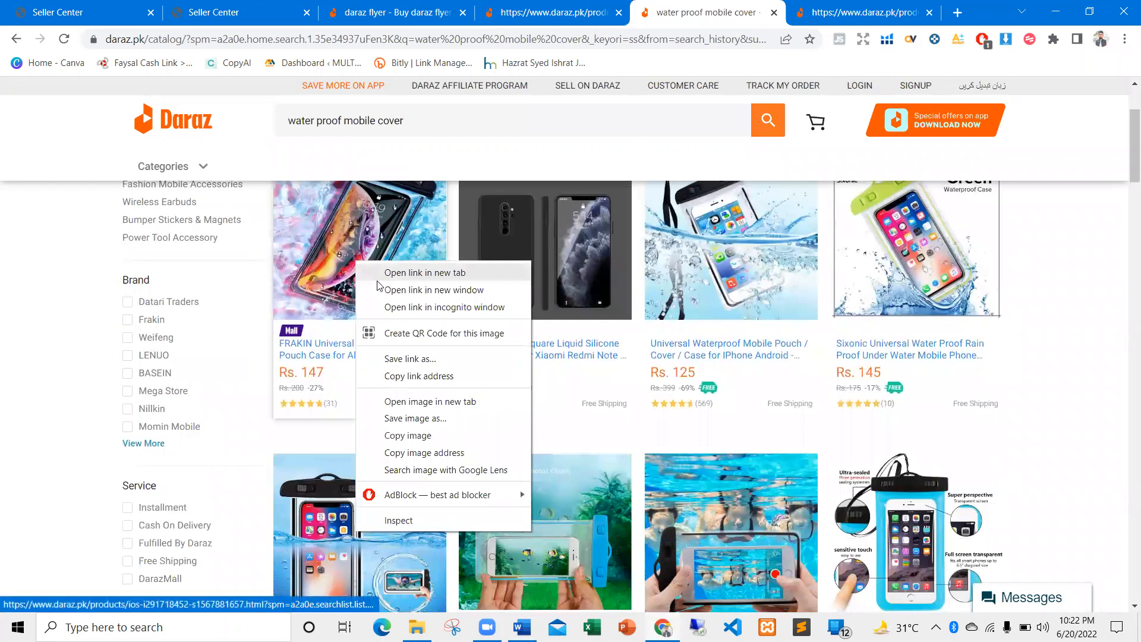
pyautogui.click(378, 274)
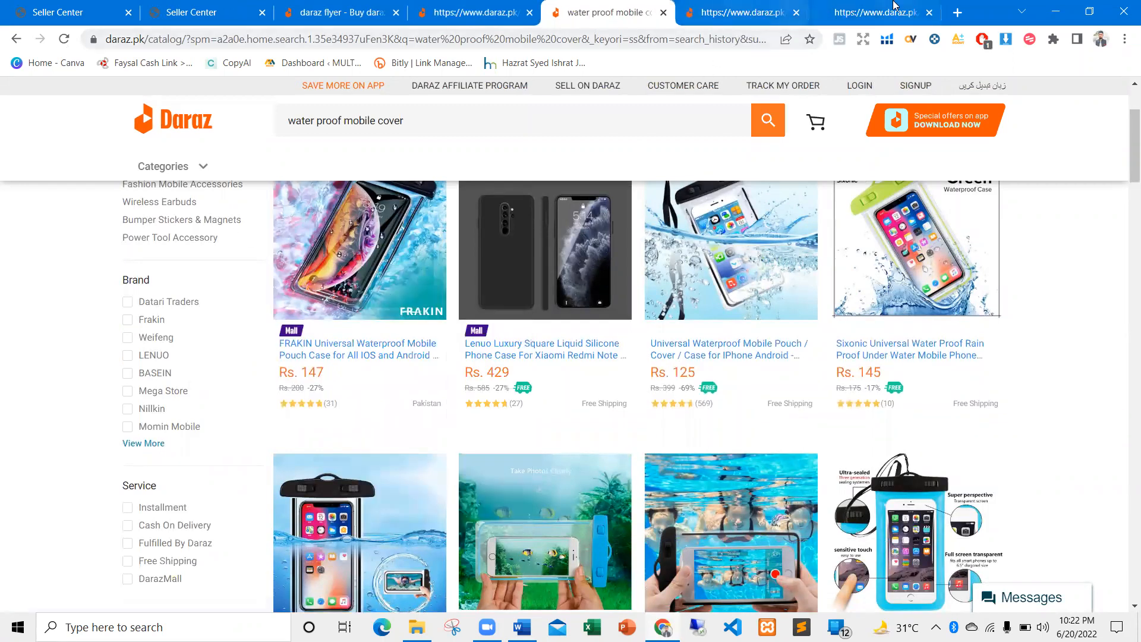
pyautogui.click(823, 21)
pyautogui.click(796, 13)
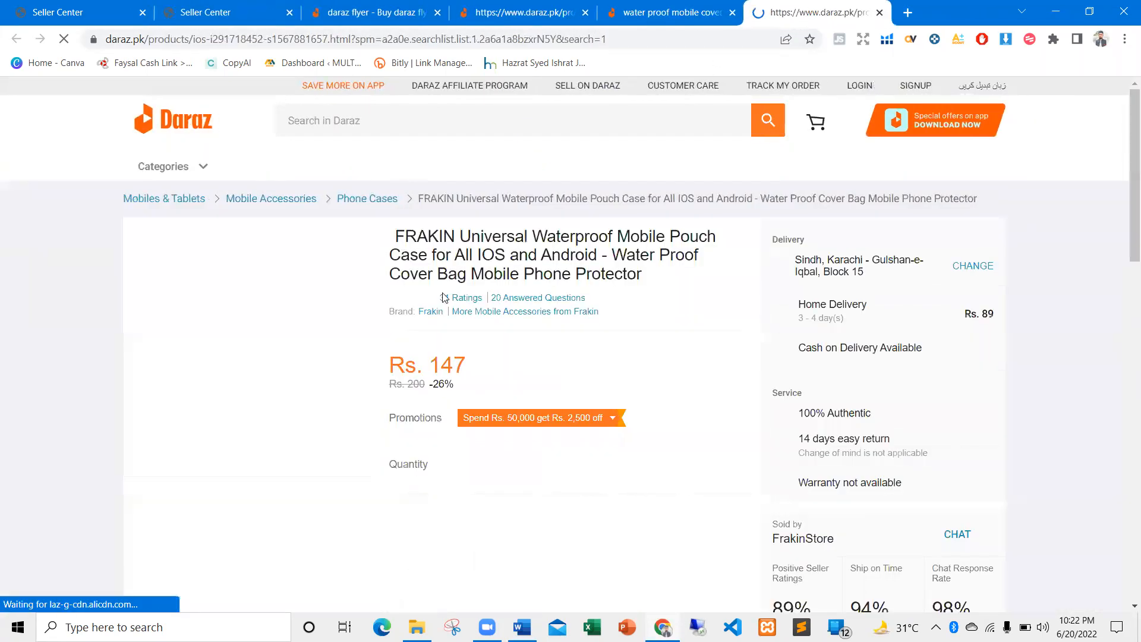
# Examine the FRAKIN listing's category path and compare it with the category suggestions in Seller Center
pyautogui.moveTo(82, 198); pyautogui.dragTo(401, 198)
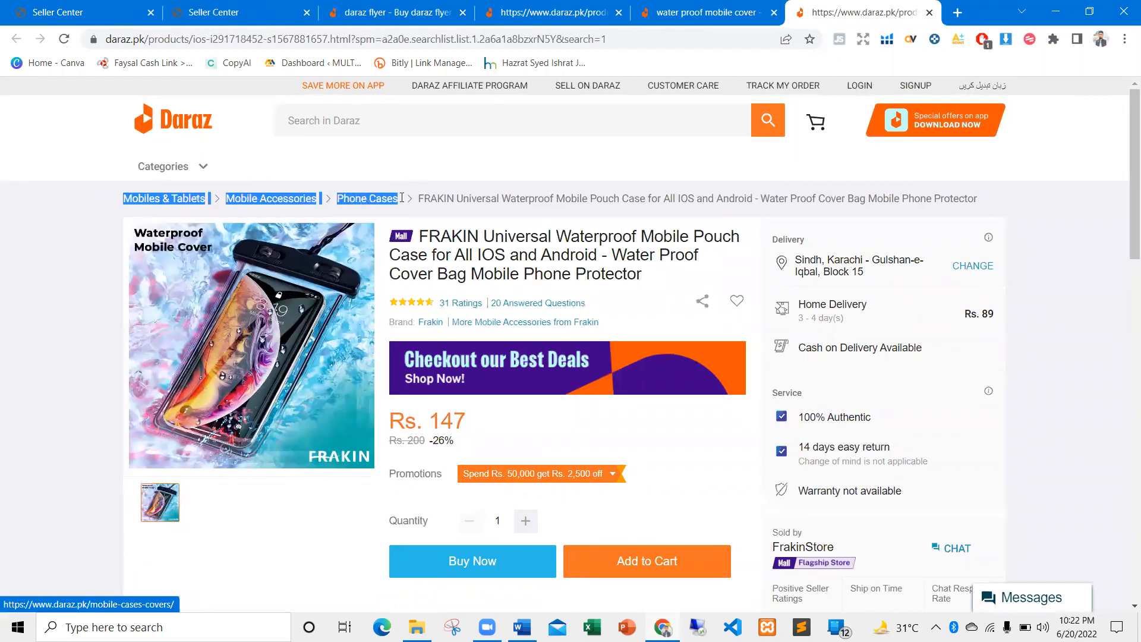
pyautogui.click(107, 238)
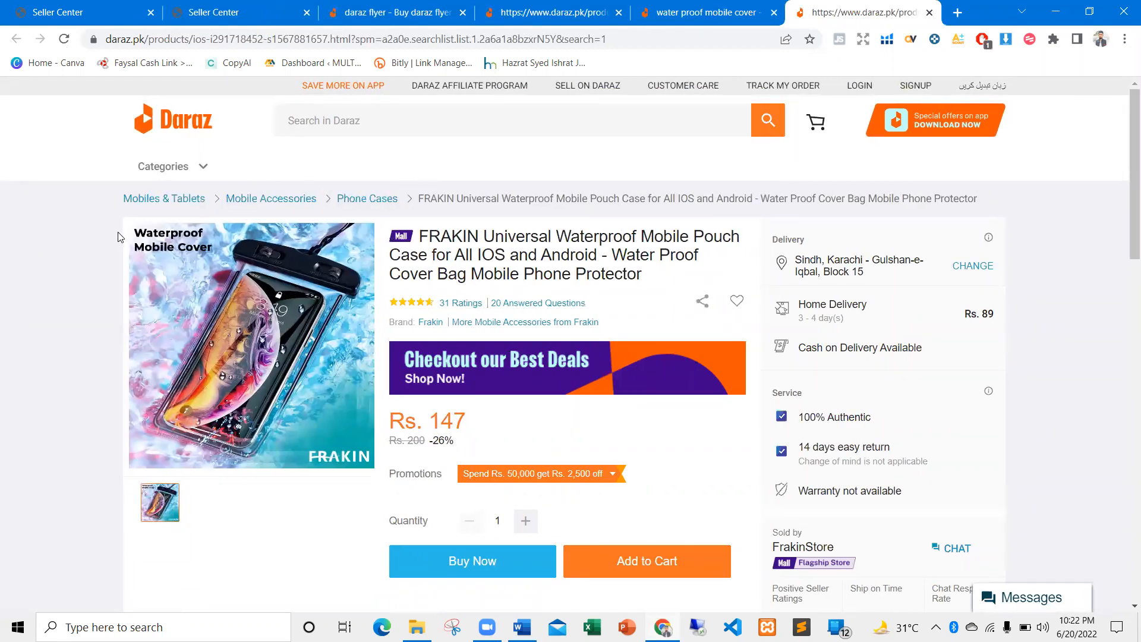
pyautogui.click(249, 11)
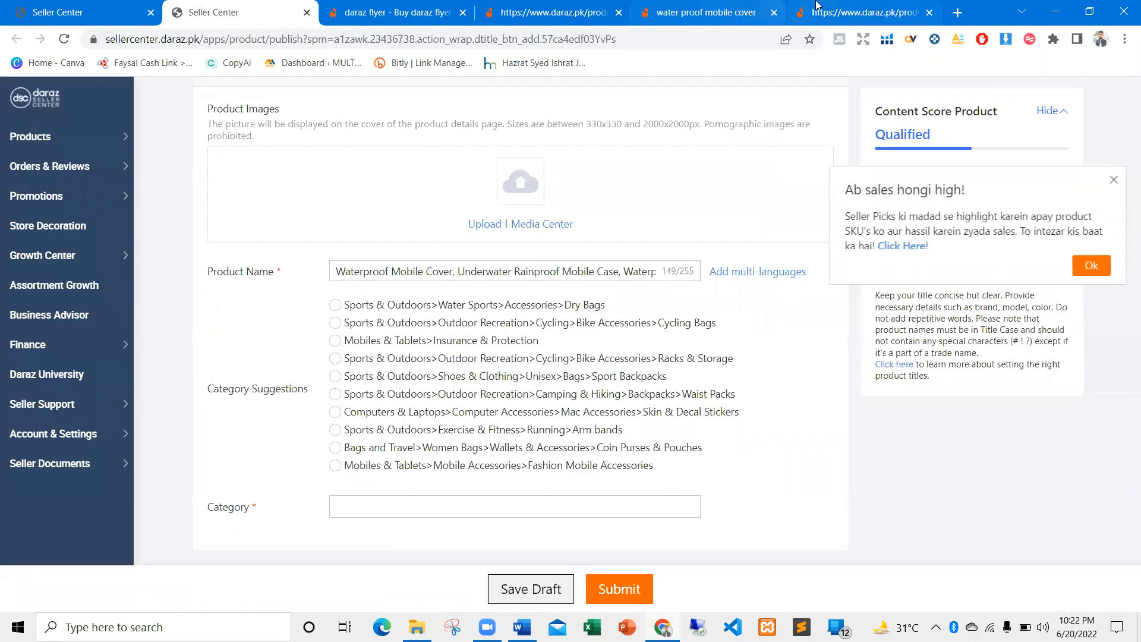
pyautogui.click(817, 5)
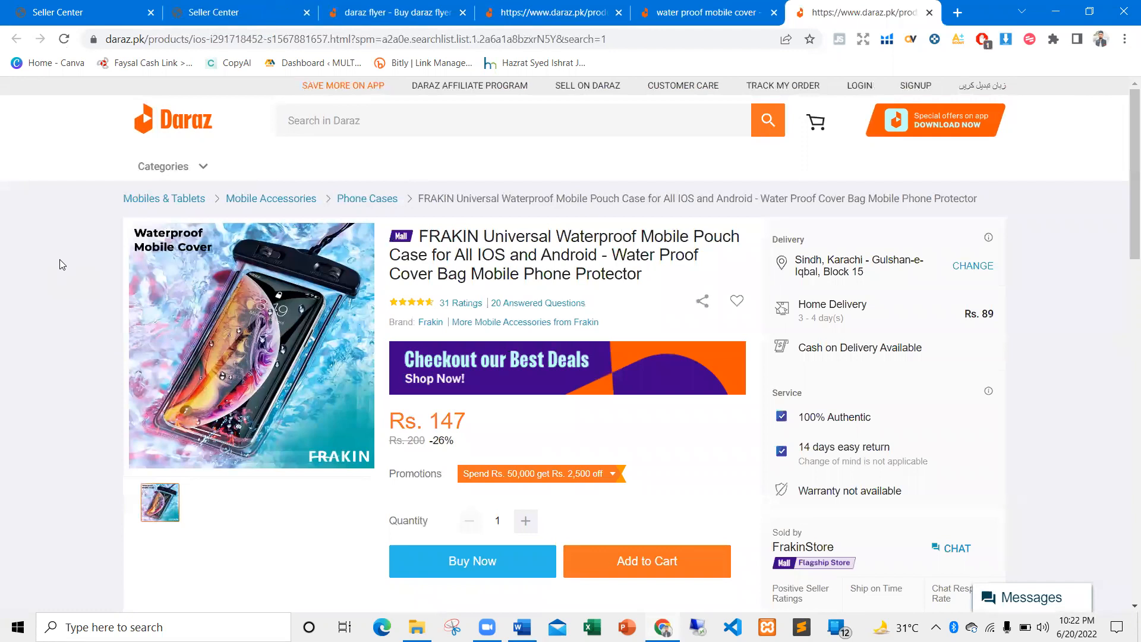
# In Seller Center, open the product's category list and browse to Mobiles & Tablets > Mobile Accessories
pyautogui.click(205, 9)
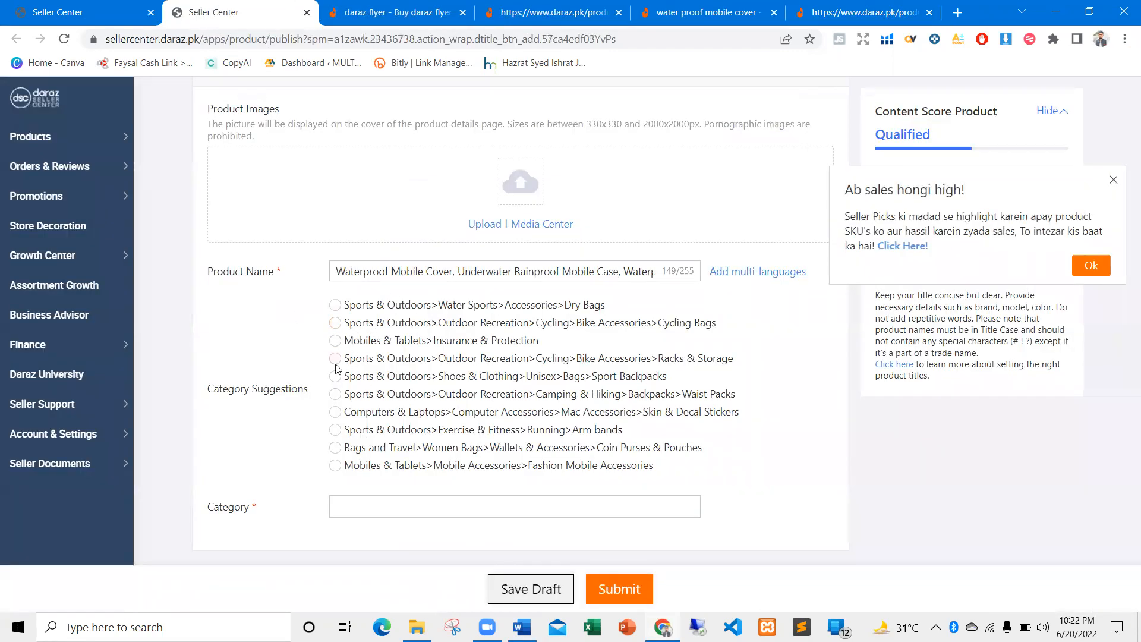
pyautogui.scroll(-1, 336, 368)
pyautogui.click(351, 427)
pyautogui.scroll(-2, 388, 487)
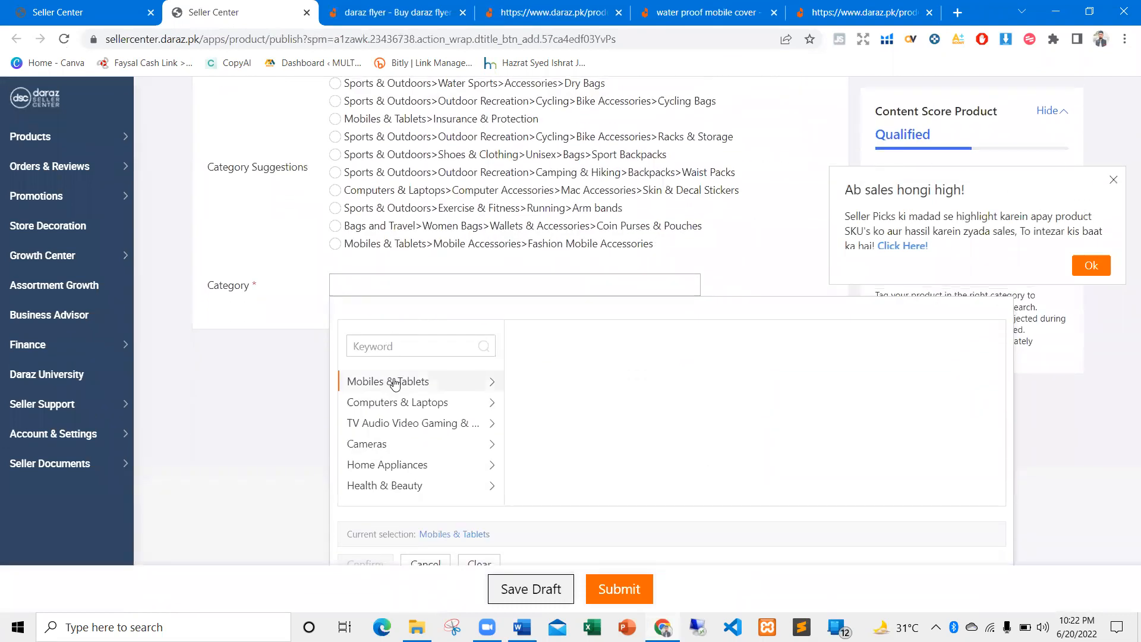
pyautogui.click(395, 383)
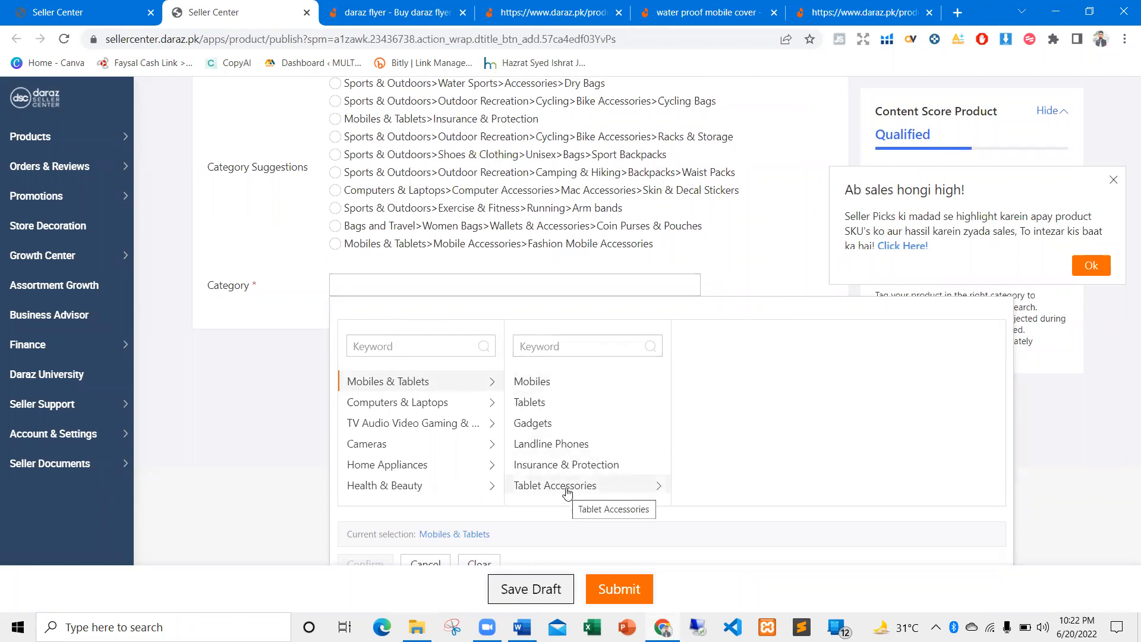
pyautogui.scroll(-3, 568, 492)
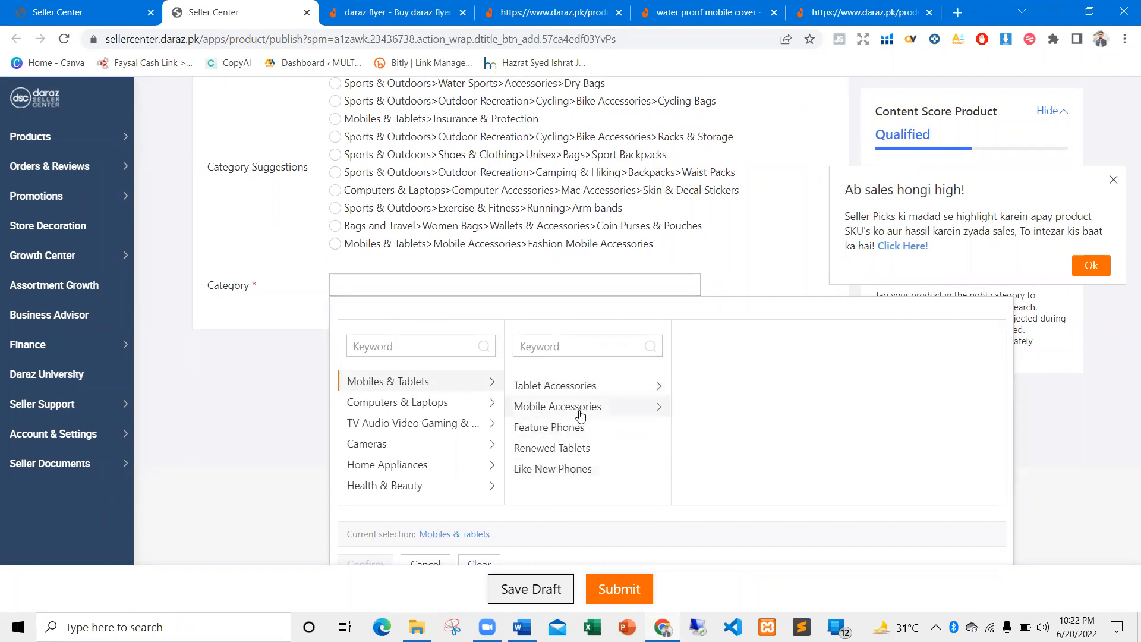
pyautogui.click(581, 414)
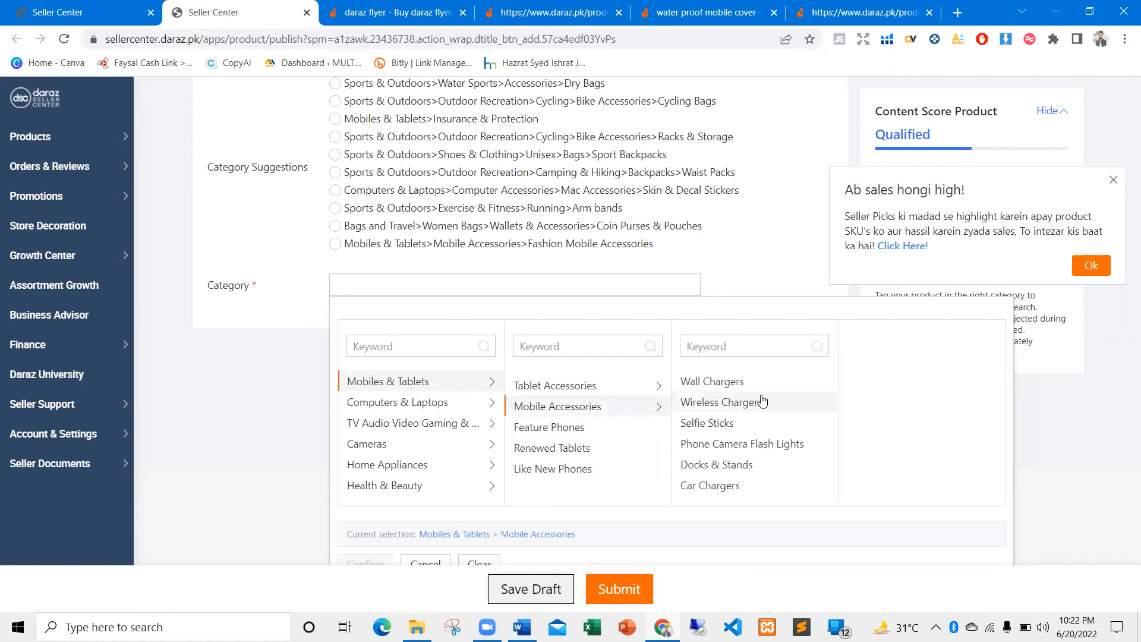
# Try to choose Phone Cases among the mobile accessories as the category, and dismiss the sales promotion pop-up
pyautogui.scroll(-1, 752, 410)
pyautogui.scroll(-3, 747, 419)
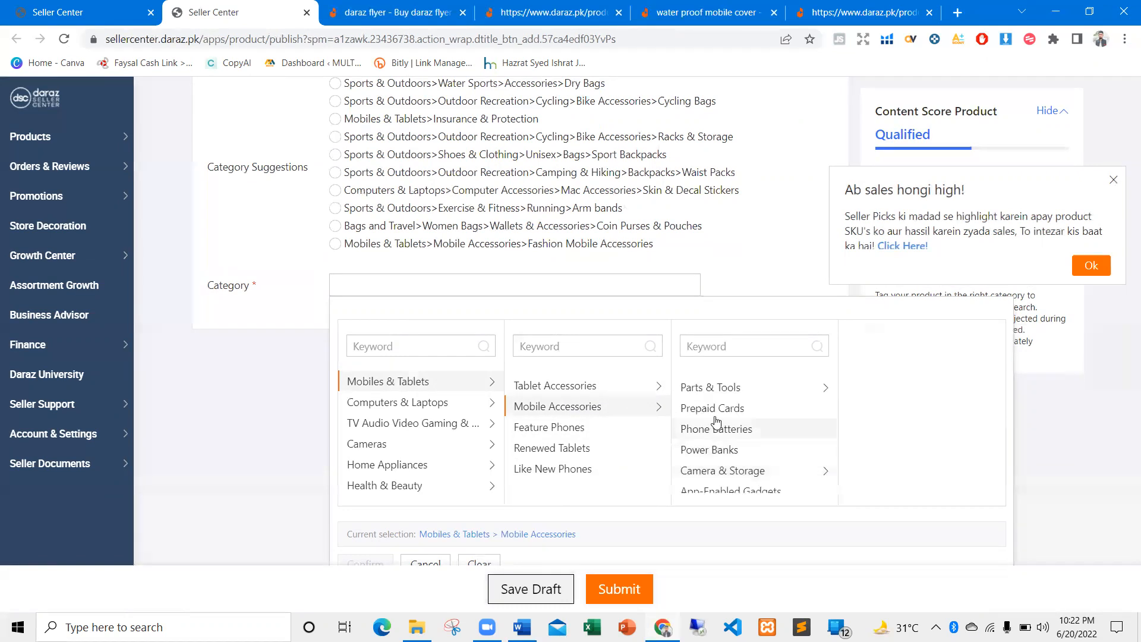
pyautogui.scroll(-2, 747, 422)
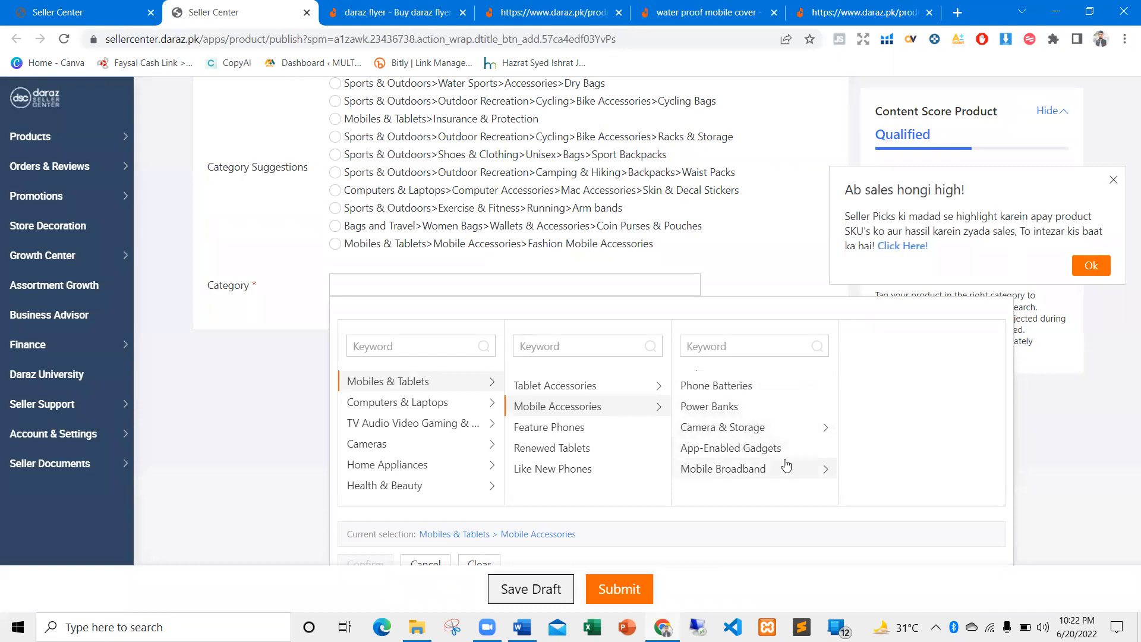
pyautogui.scroll(2, 726, 440)
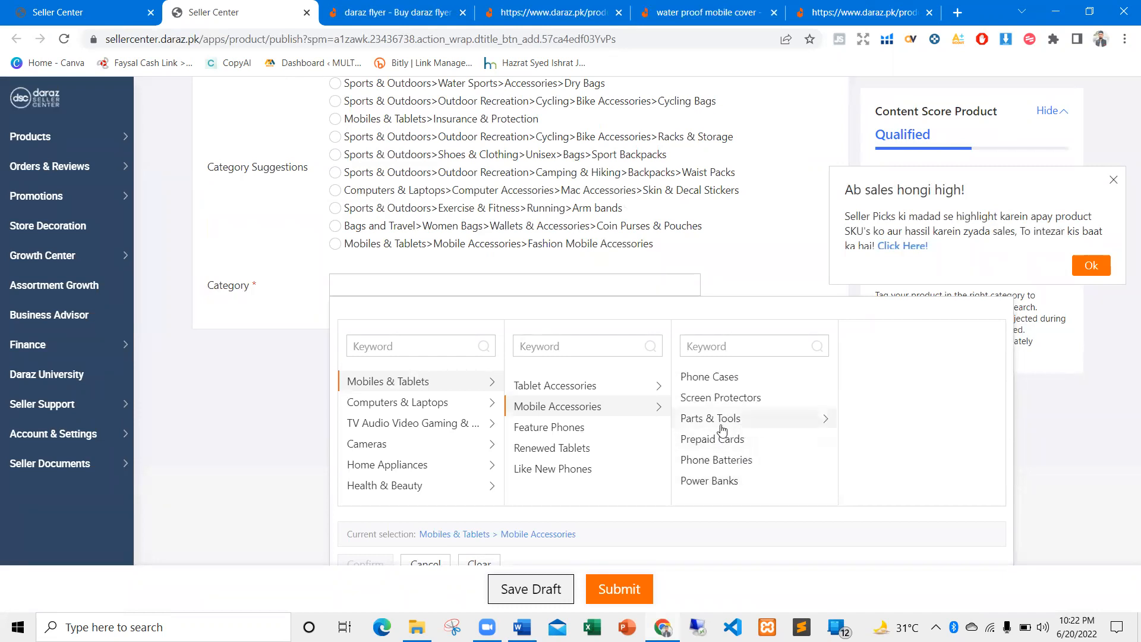
pyautogui.scroll(2, 714, 434)
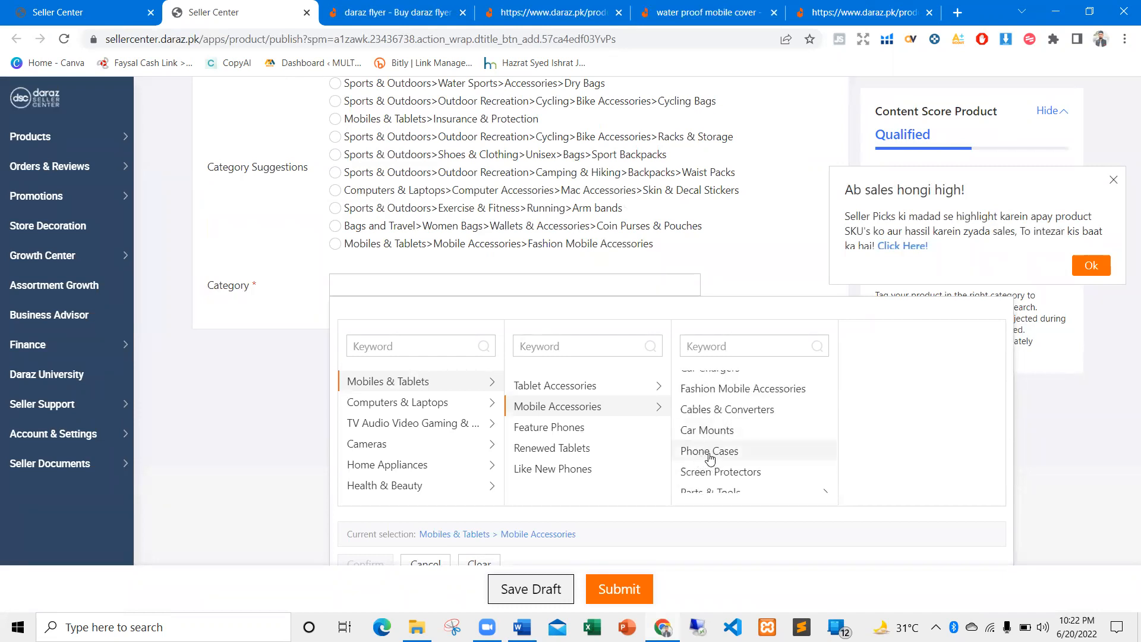
pyautogui.click(709, 452)
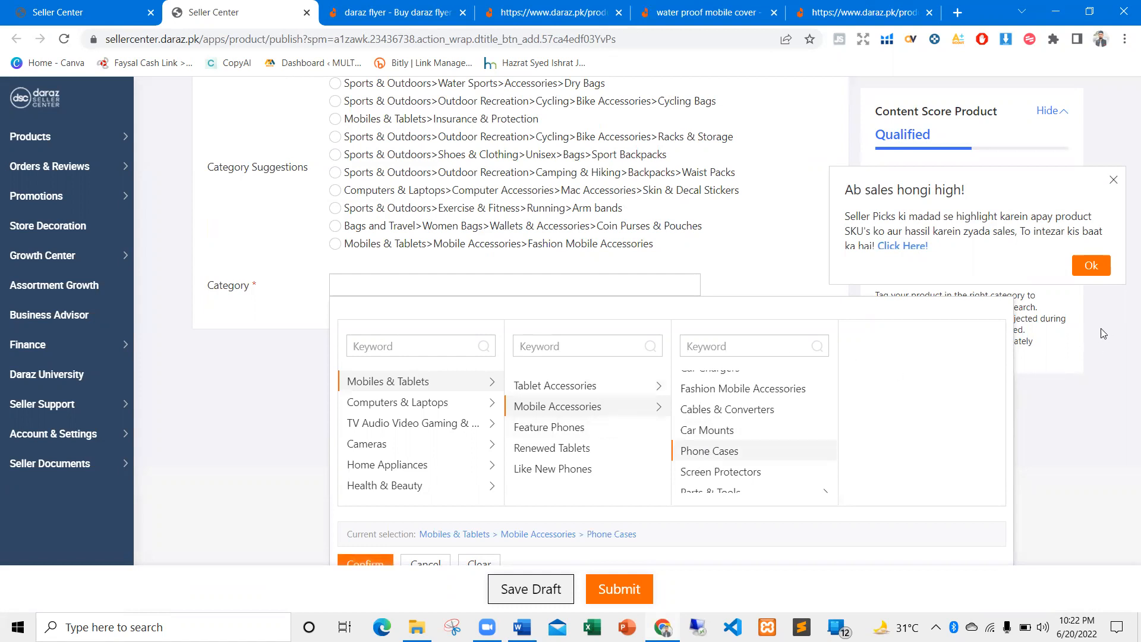
pyautogui.click(1113, 180)
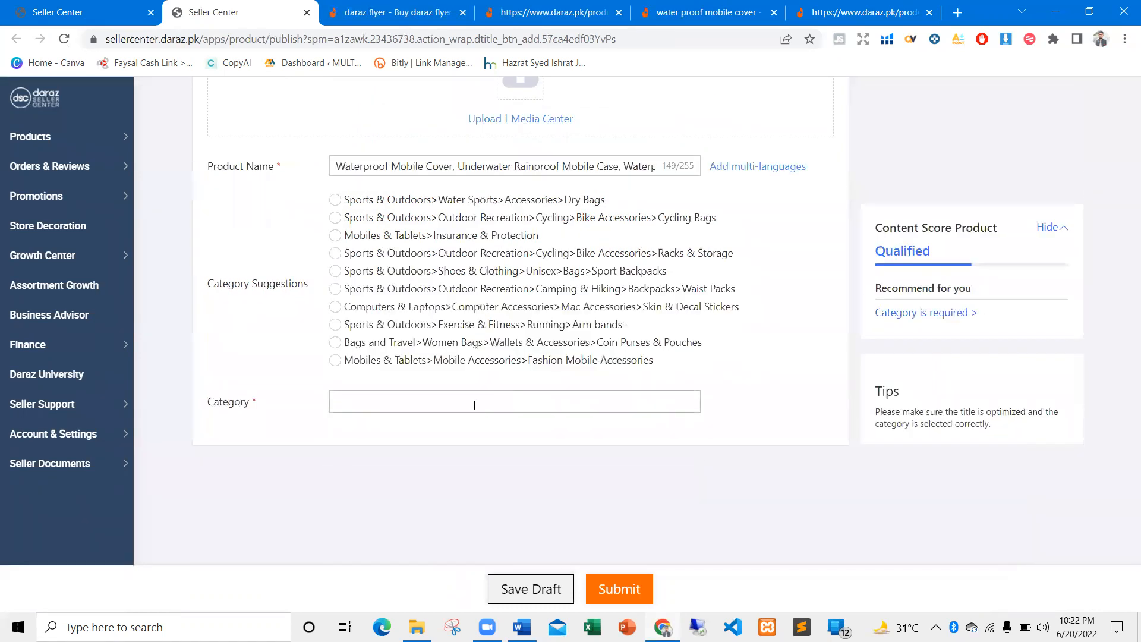
# Reopen the category list and try again to select Mobiles & Tablets > Mobile Accessories > Phone Cases
pyautogui.click(474, 404)
pyautogui.scroll(-1, 383, 438)
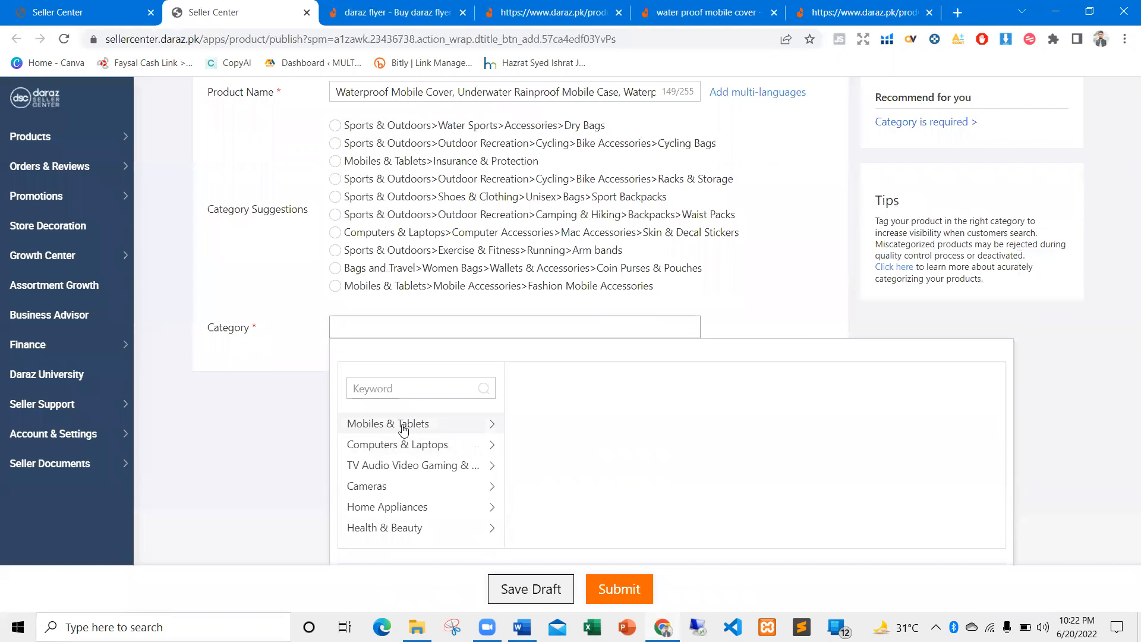
pyautogui.click(404, 429)
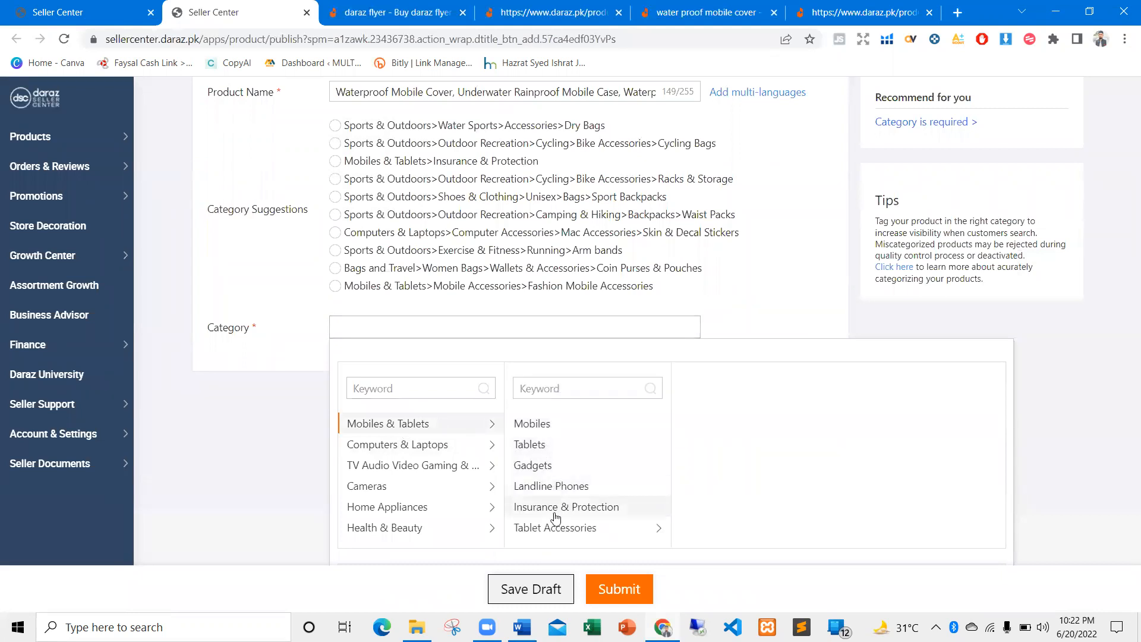
pyautogui.scroll(-2, 559, 512)
pyautogui.click(590, 478)
pyautogui.scroll(-2, 720, 467)
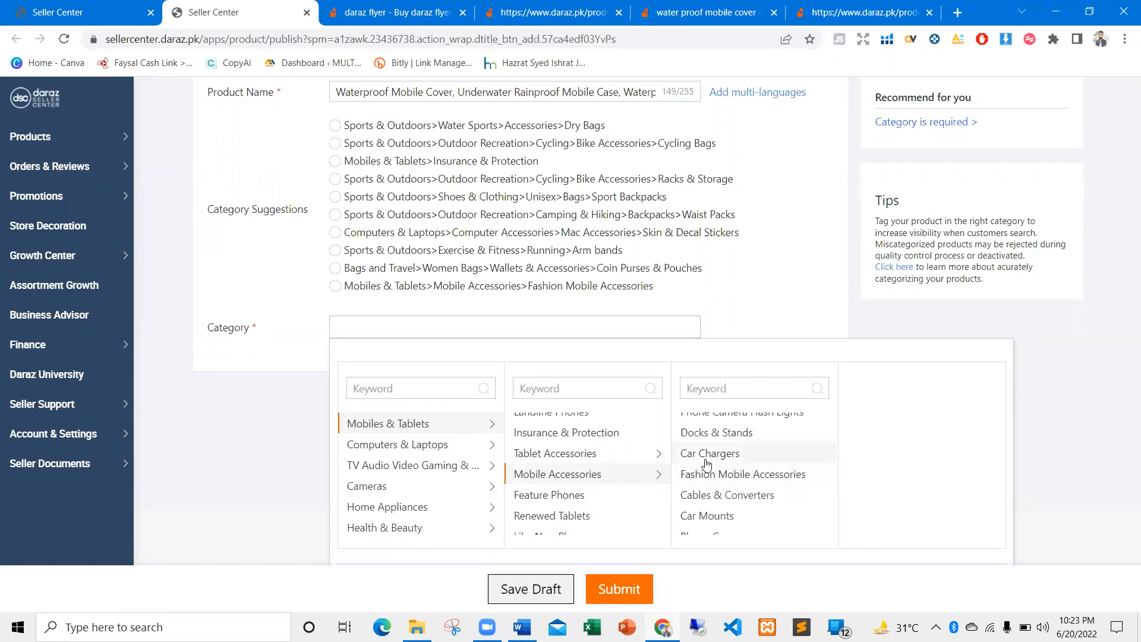
pyautogui.scroll(-2, 706, 464)
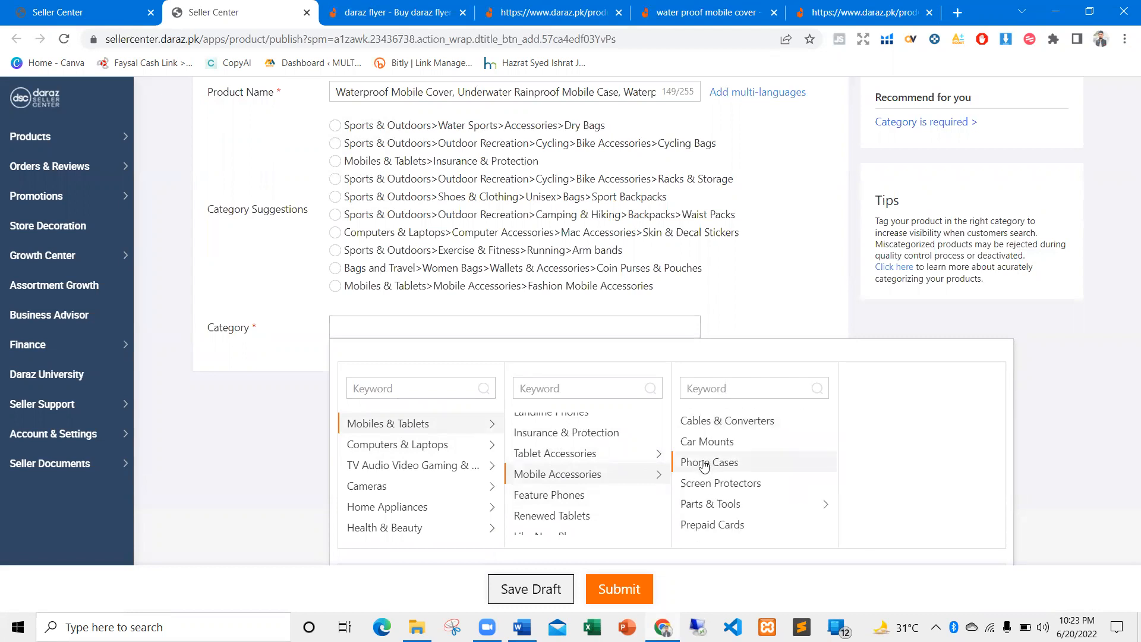
pyautogui.scroll(-2, 703, 465)
pyautogui.scroll(2, 696, 463)
pyautogui.click(699, 466)
pyautogui.scroll(-1, 893, 464)
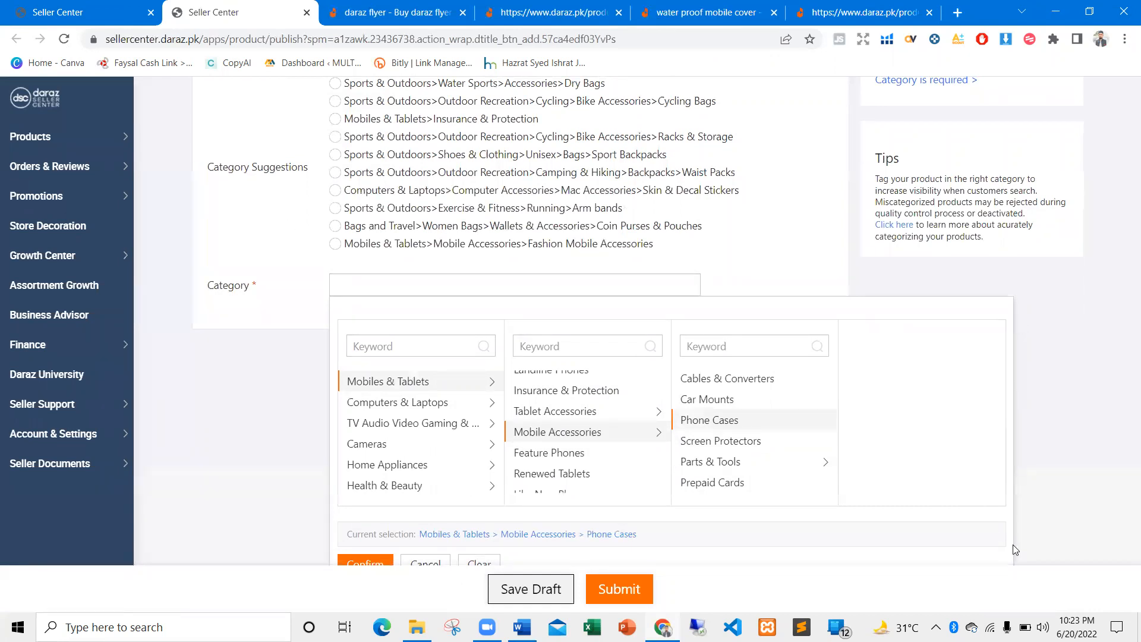
pyautogui.click(1115, 443)
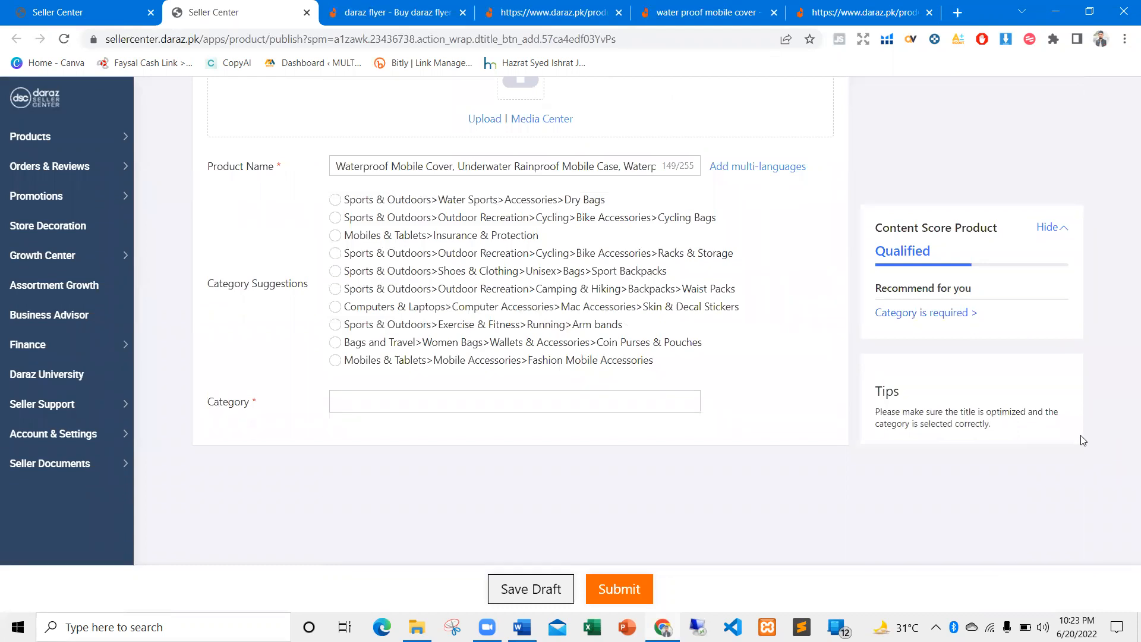
# Set the product category to Mobiles & Tablets > Mobile Accessories > Phone Cases and confirm the selection
pyautogui.hotkey('ctrl', '-')
pyautogui.hotkey('ctrl', '-')
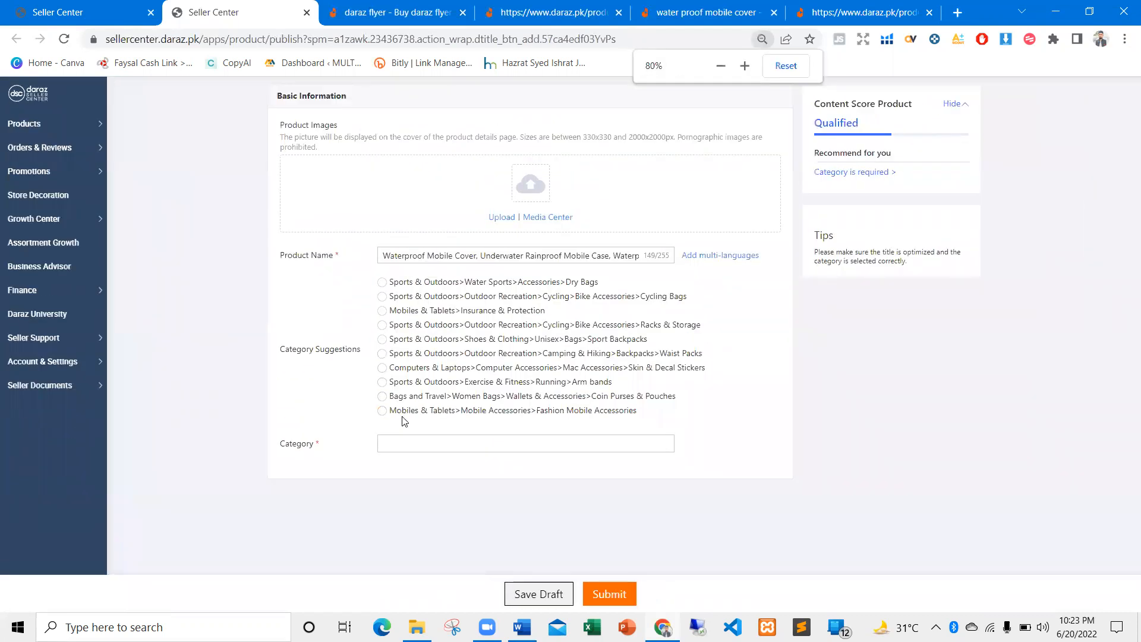
pyautogui.click(408, 442)
pyautogui.scroll(-2, 408, 431)
pyautogui.click(426, 432)
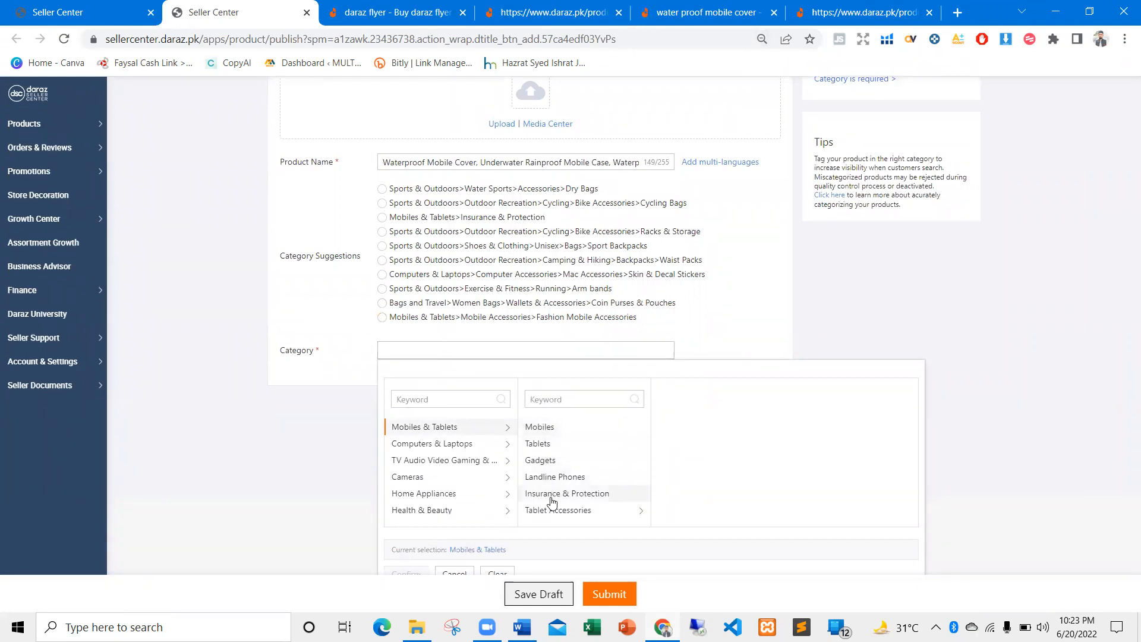
pyautogui.scroll(-2, 551, 453)
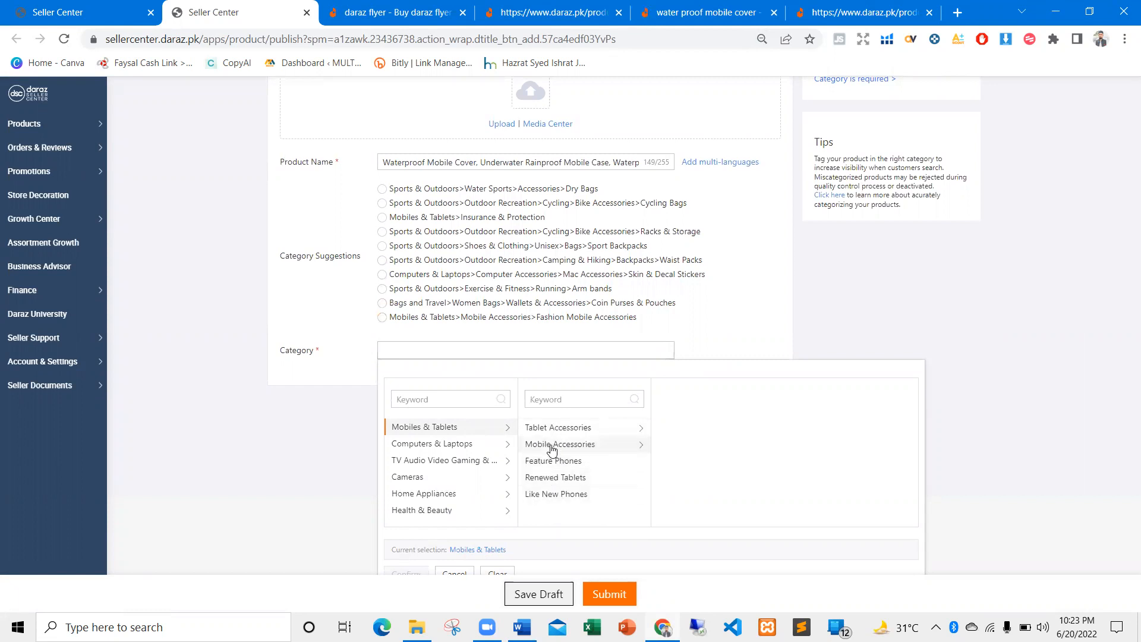
pyautogui.click(552, 445)
pyautogui.scroll(-2, 684, 476)
pyautogui.scroll(-2, 678, 500)
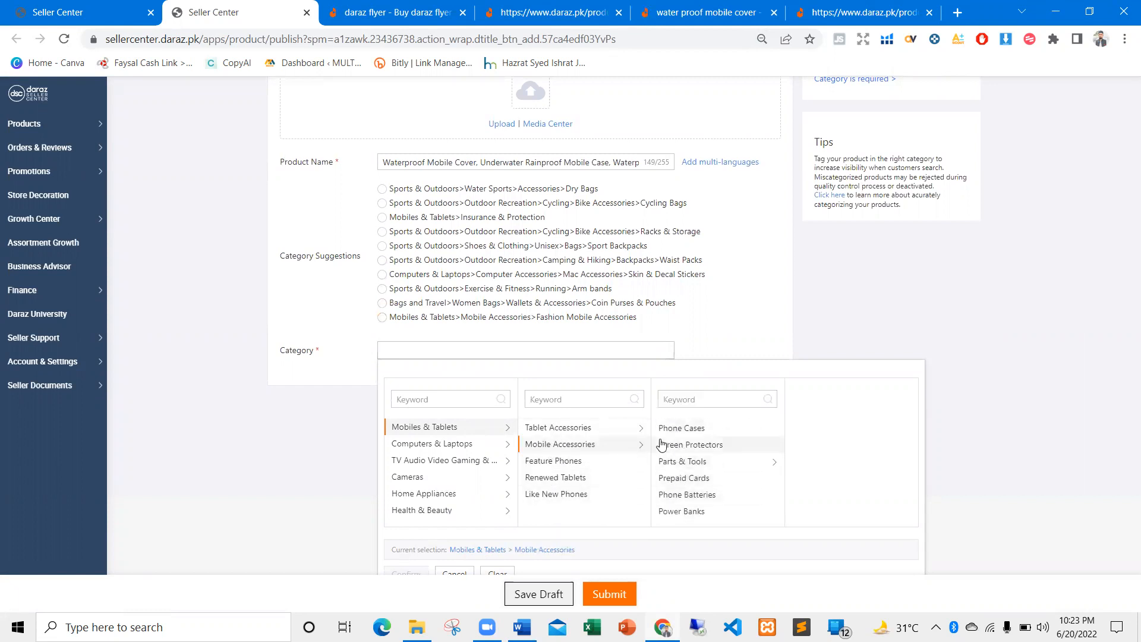
pyautogui.click(673, 433)
pyautogui.scroll(-2, 672, 452)
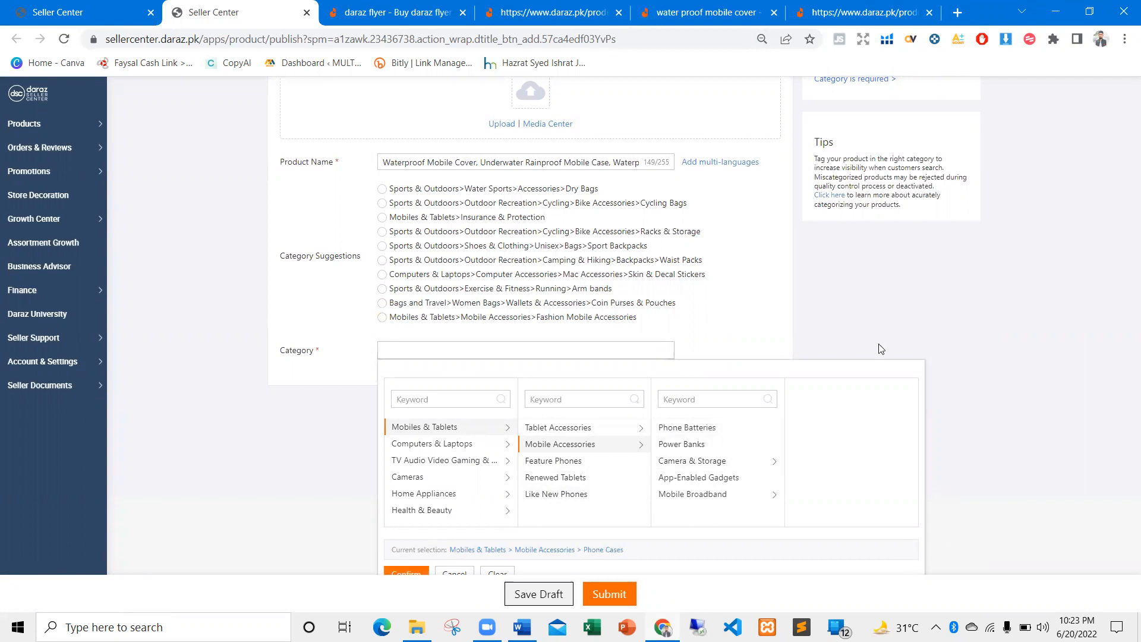
pyautogui.click(407, 574)
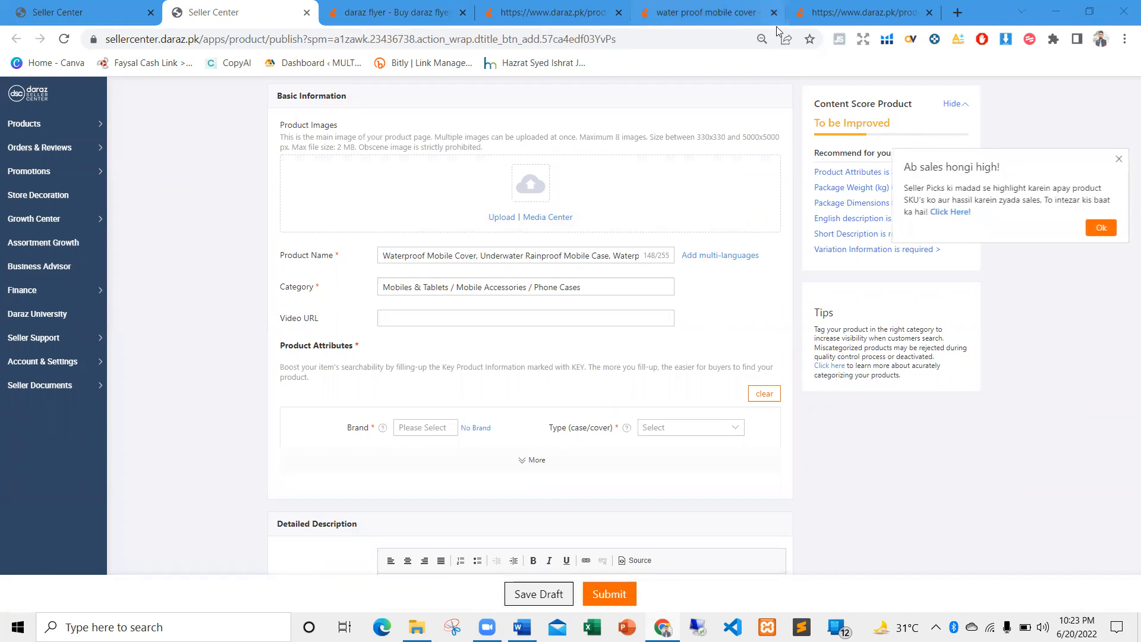
# Reset the page zoom, review the product form's sections from Basic Information to Service & Delivery, and dismiss the sales promotion pop-up
pyautogui.click(763, 39)
pyautogui.click(786, 65)
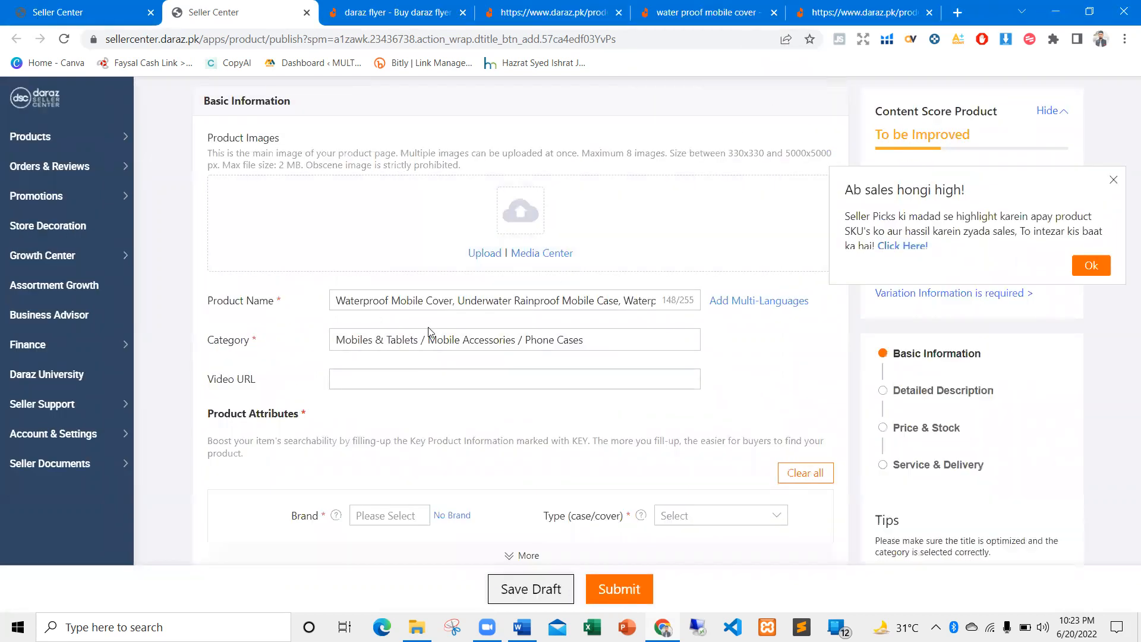
pyautogui.scroll(-2, 433, 327)
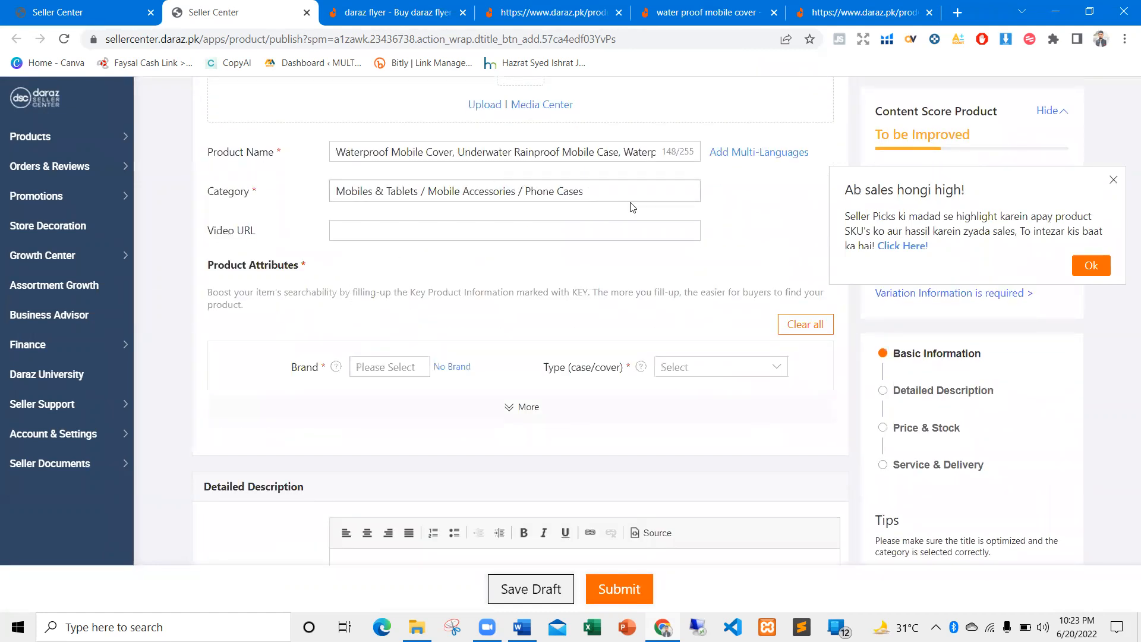
pyautogui.scroll(-7, 376, 344)
pyautogui.scroll(-10, 275, 341)
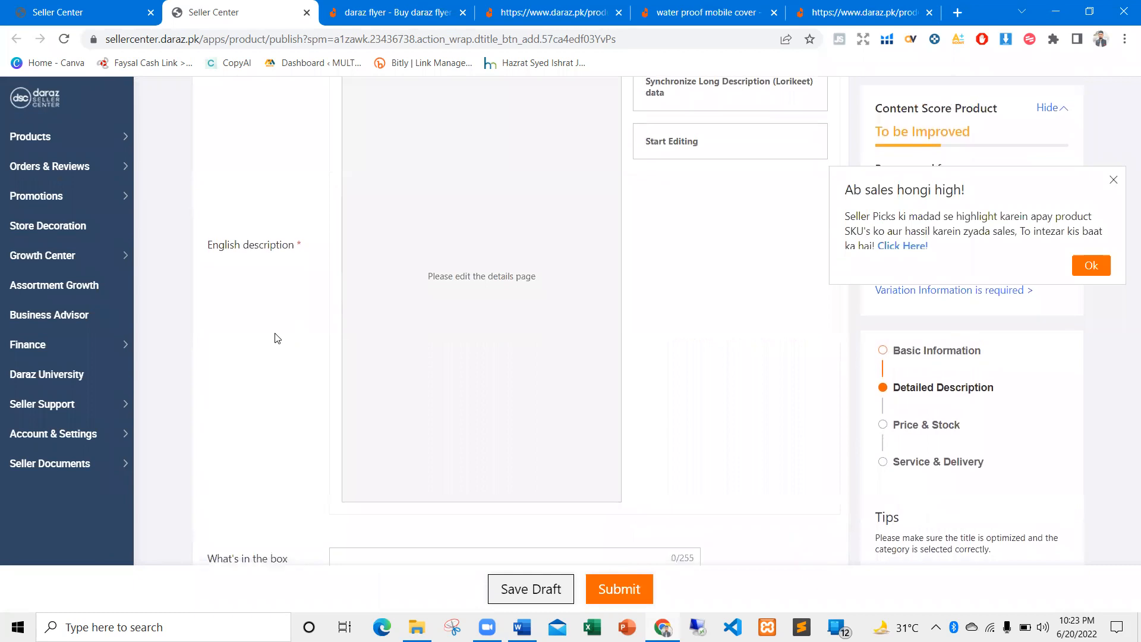
pyautogui.scroll(-3, 275, 338)
pyautogui.scroll(-9, 275, 334)
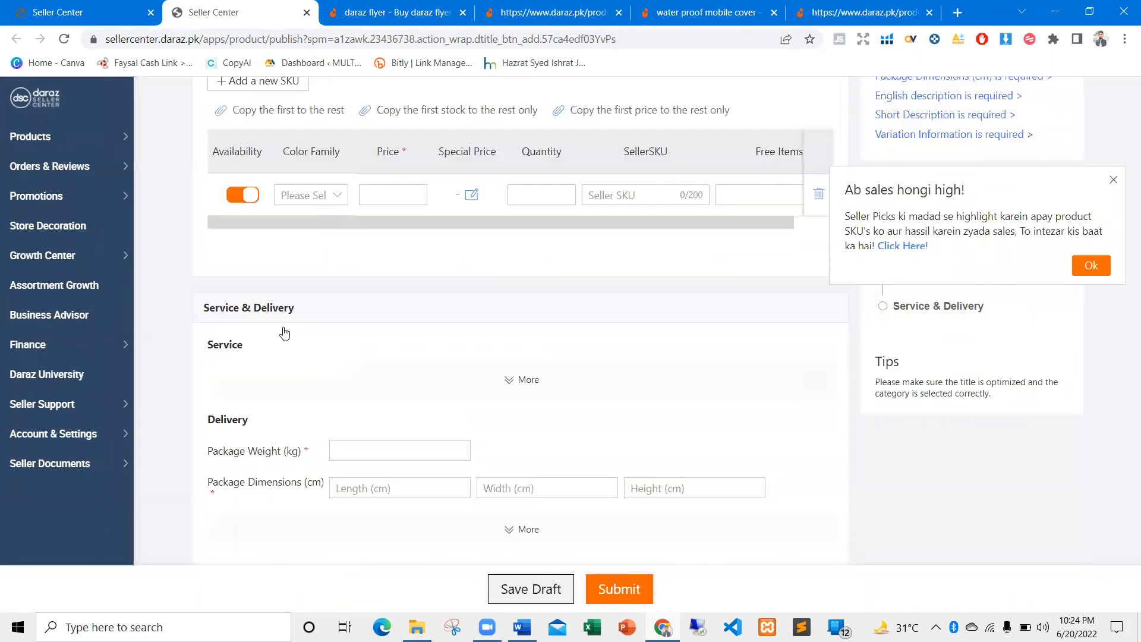
pyautogui.scroll(5, 354, 306)
pyautogui.scroll(20, 357, 308)
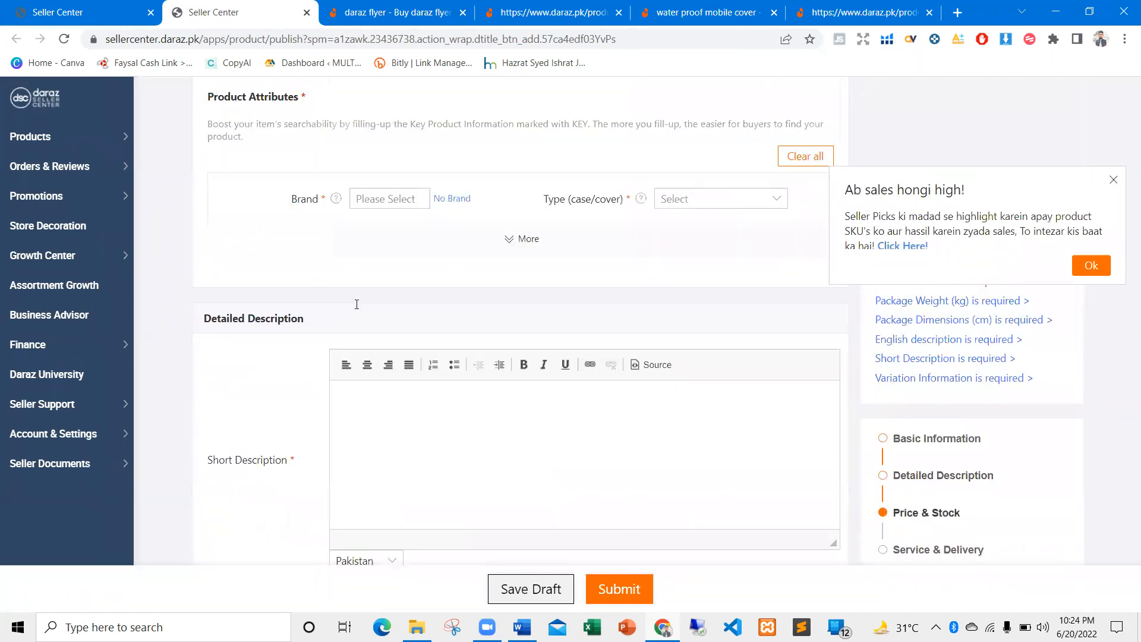
pyautogui.click(1122, 180)
pyautogui.scroll(2, 591, 297)
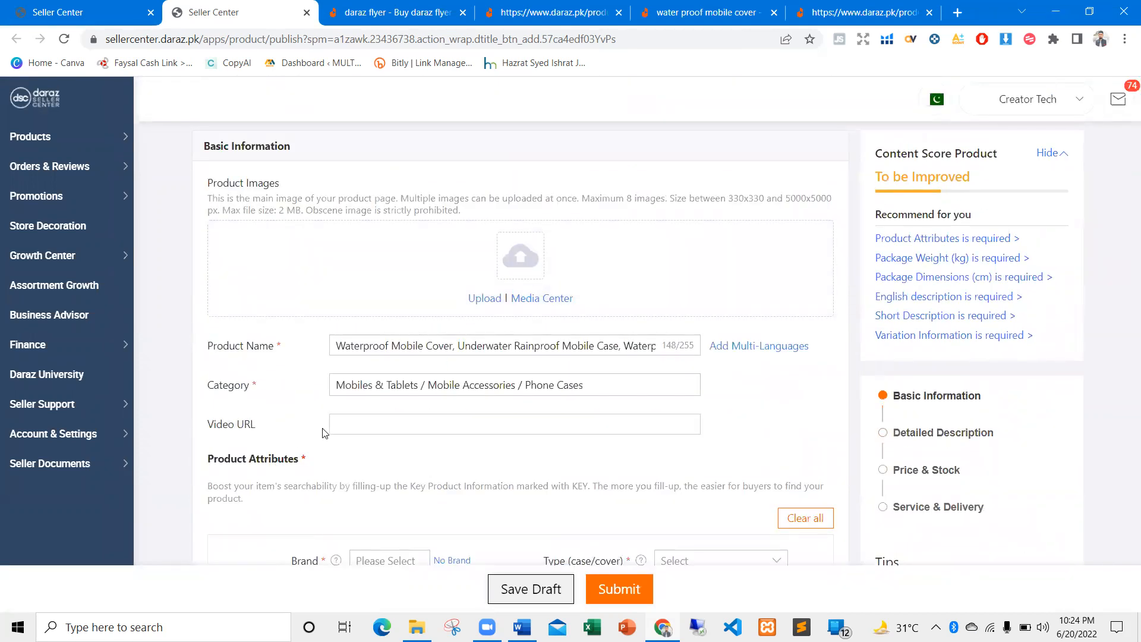
# Open YouTube in a new tab and copy the link of the video "INFLATION: The Impact On E-Commerce & Amazon FBA in 2023"
pyautogui.click(362, 432)
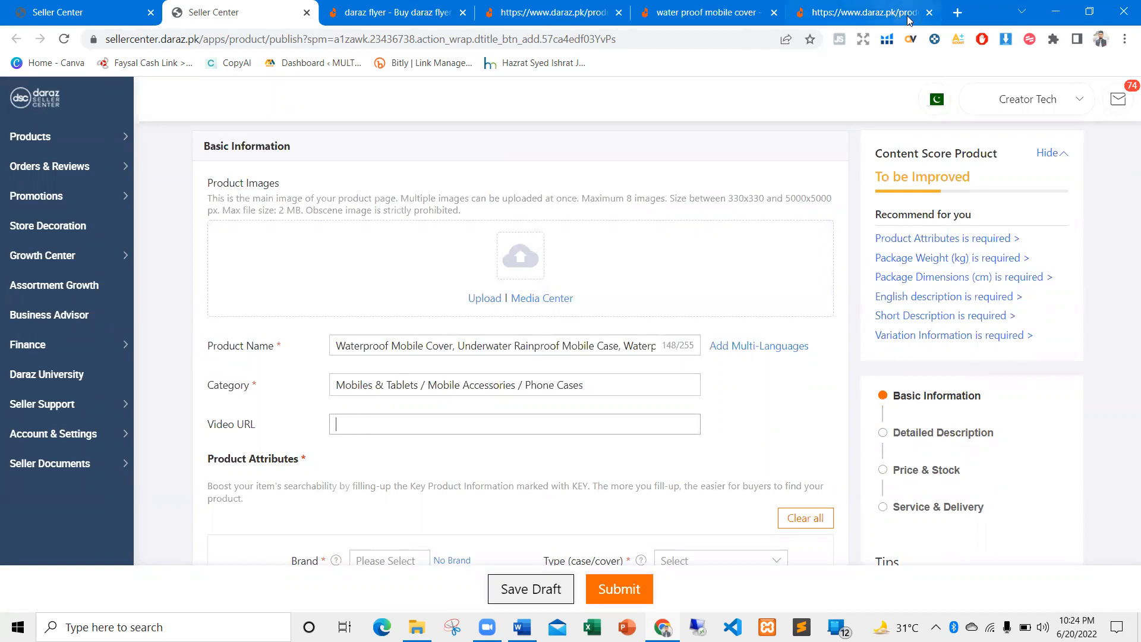
pyautogui.click(957, 12)
pyautogui.write('da')
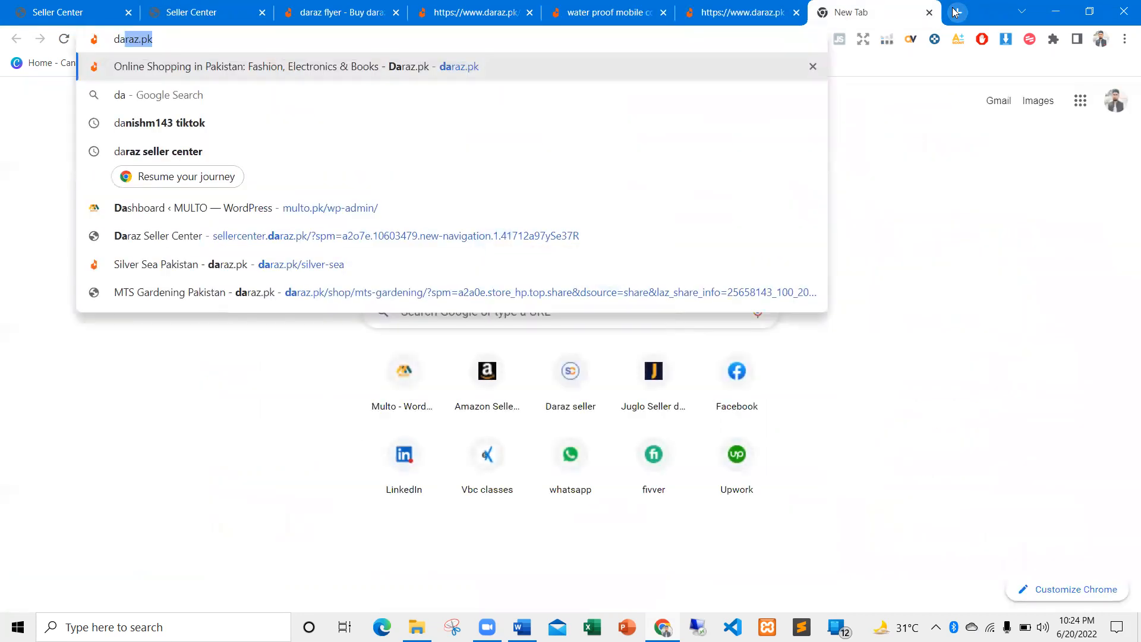
pyautogui.press('BackSpace')
pyautogui.press('BackSpace')
pyautogui.press('BackSpace')
pyautogui.write('you')
pyautogui.press('Return')
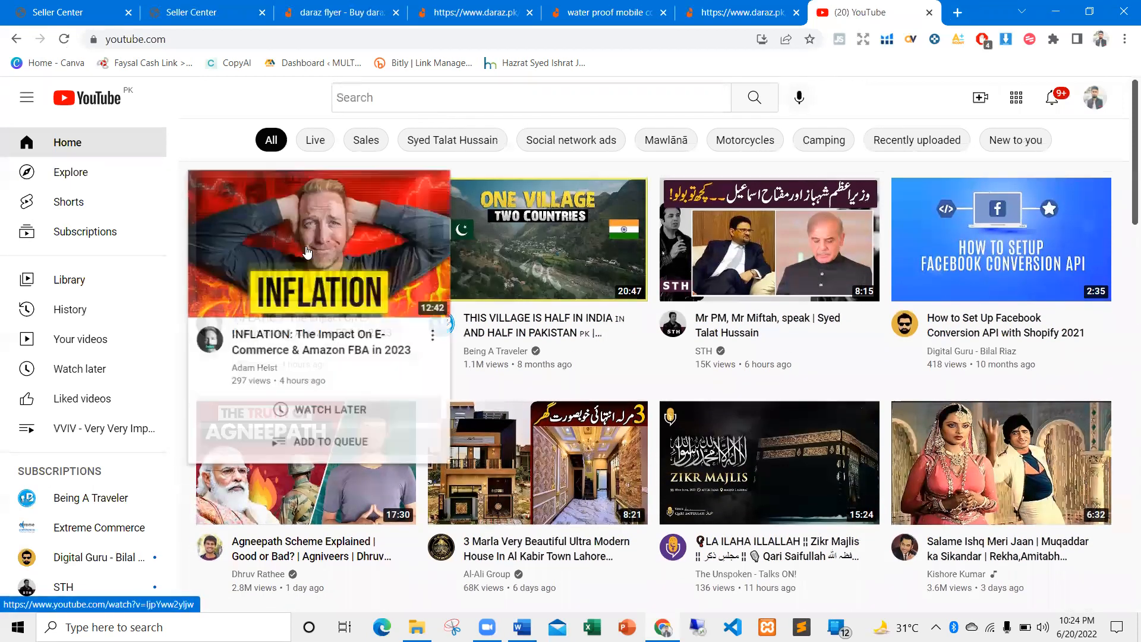
pyautogui.rightClick(300, 244)
pyautogui.click(348, 337)
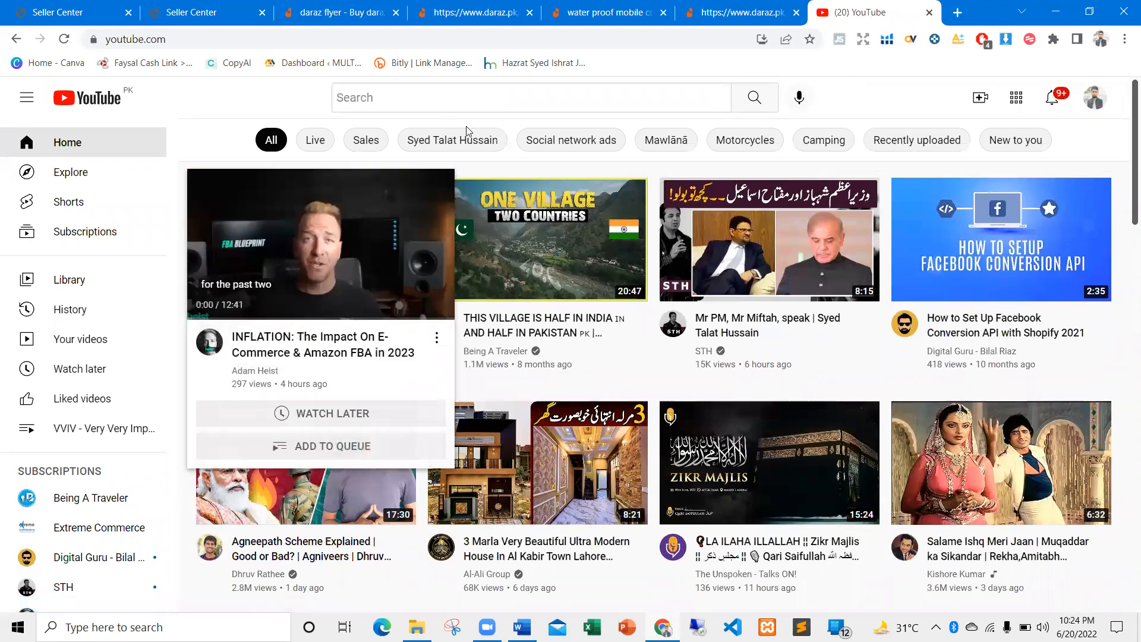
# Close the FRAKIN waterproof pouch listing, return to the Seller Center product form, and paste the copied YouTube link as the Video URL
pyautogui.click(710, 13)
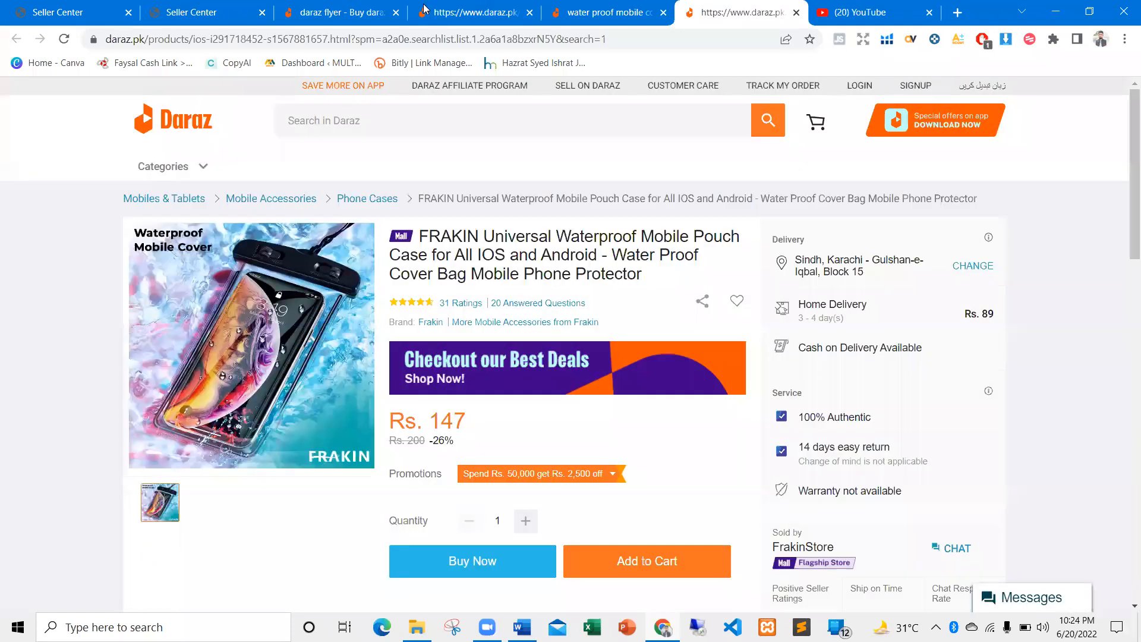
pyautogui.click(796, 12)
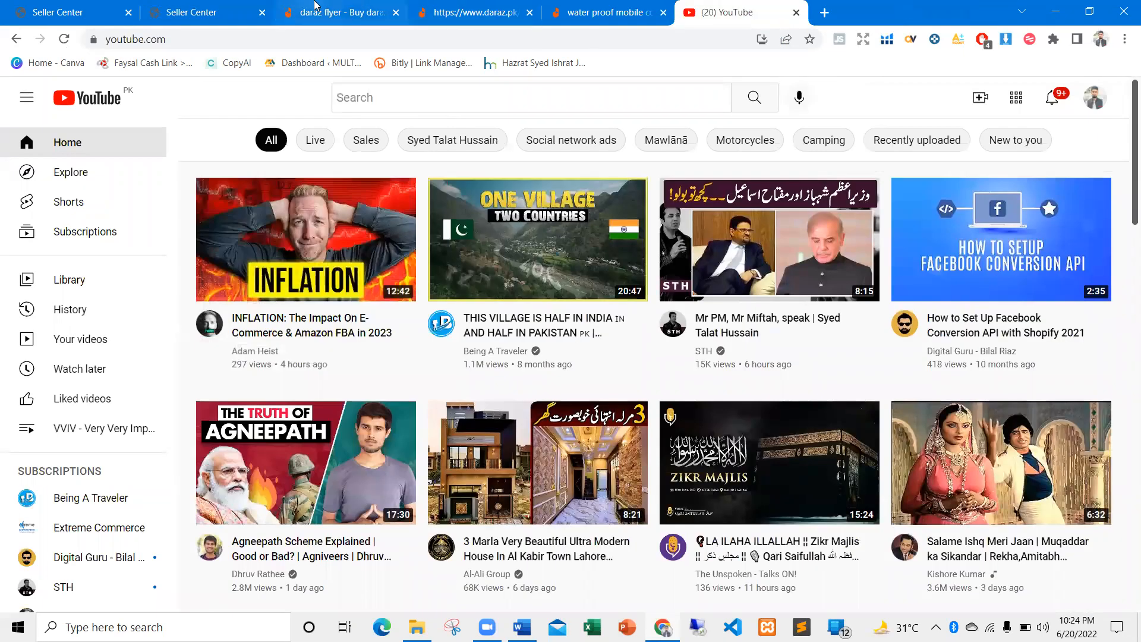
pyautogui.click(336, 13)
pyautogui.hotkey('ctrl', 'shift', 'Tab')
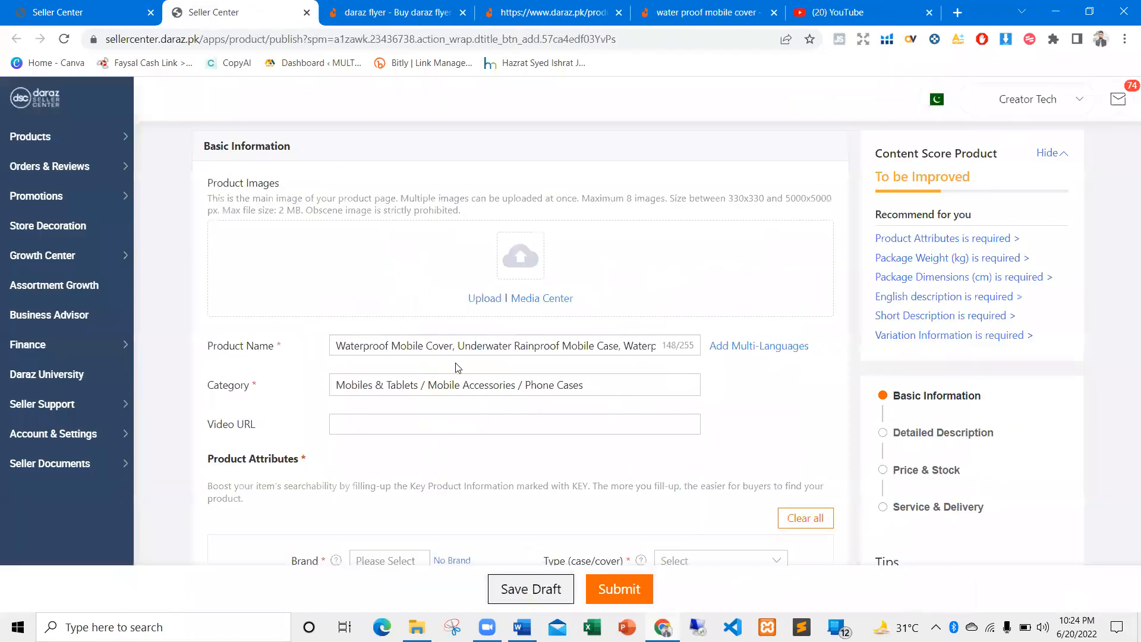
pyautogui.click(356, 425)
pyautogui.hotkey('ctrl', 'v')
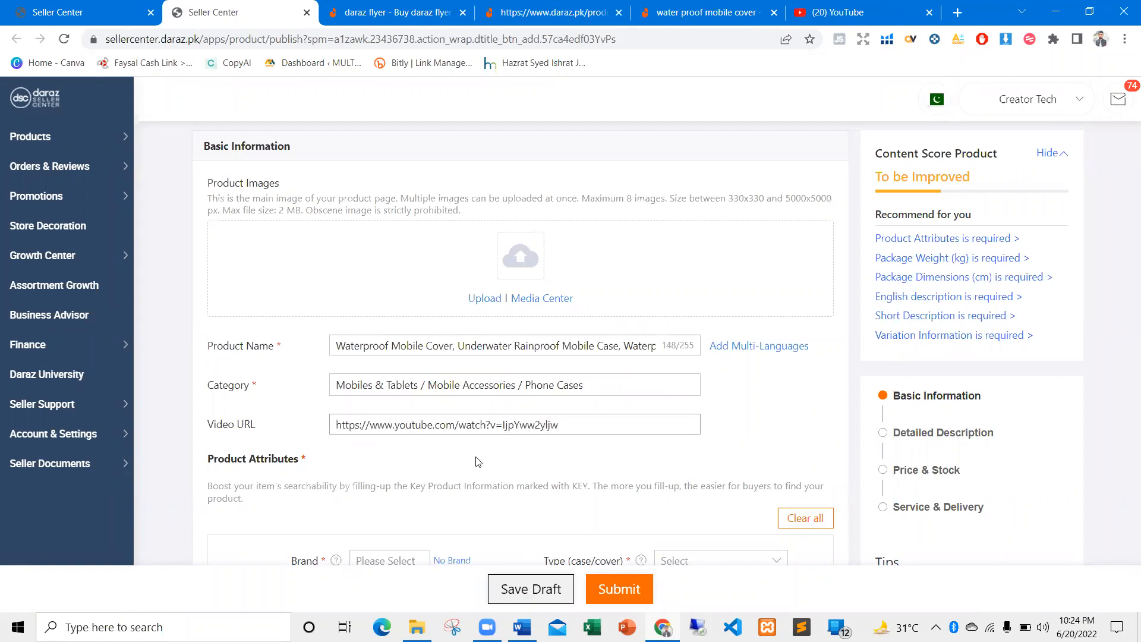
# Check the Brand attribute's options, view the Request New Brand page through the brand help, and close that page
pyautogui.scroll(-3, 498, 450)
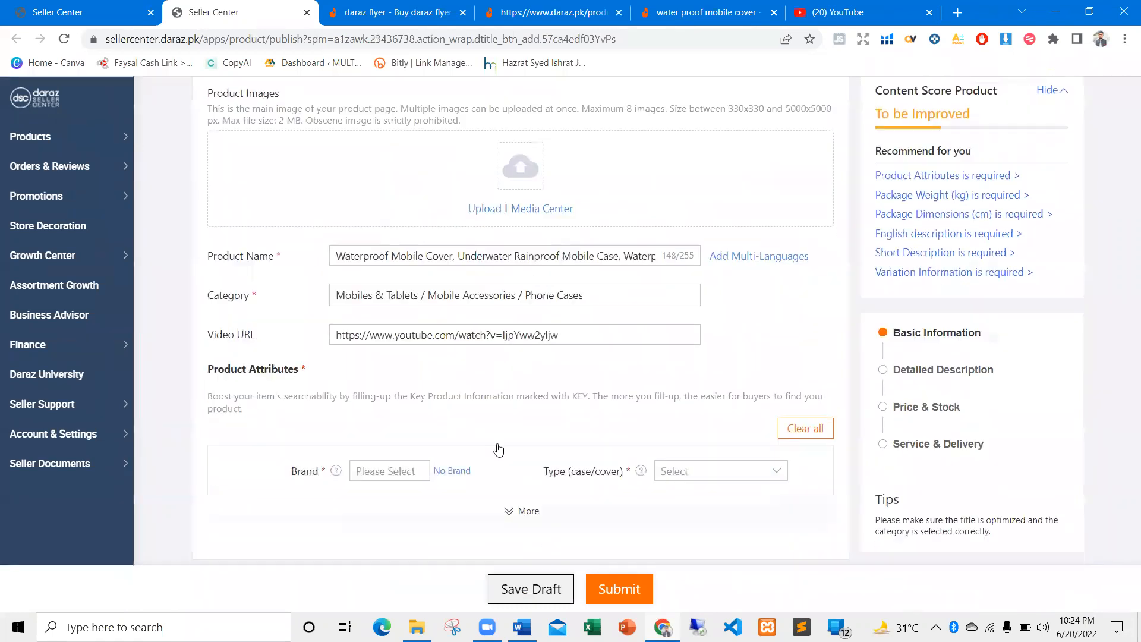
pyautogui.scroll(-1, 347, 335)
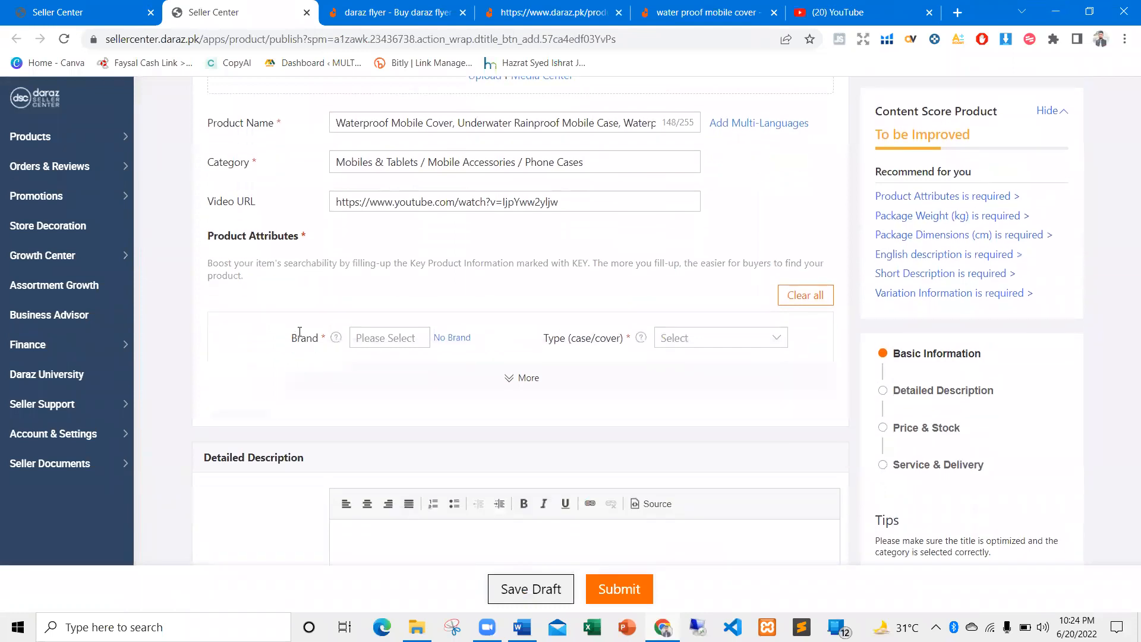
pyautogui.click(398, 338)
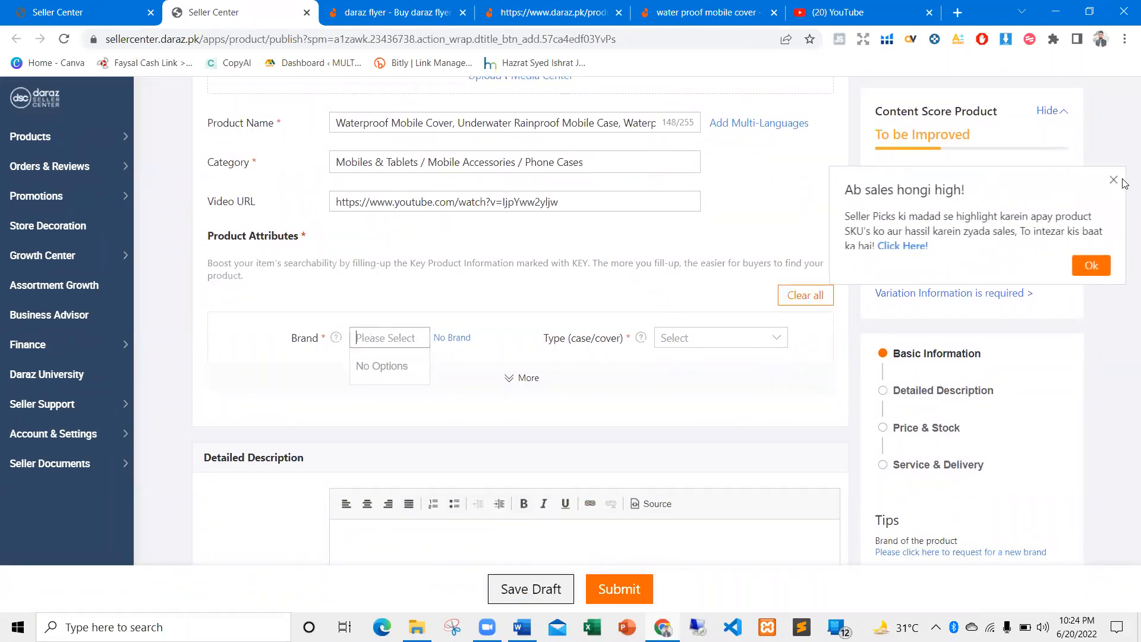
pyautogui.click(699, 282)
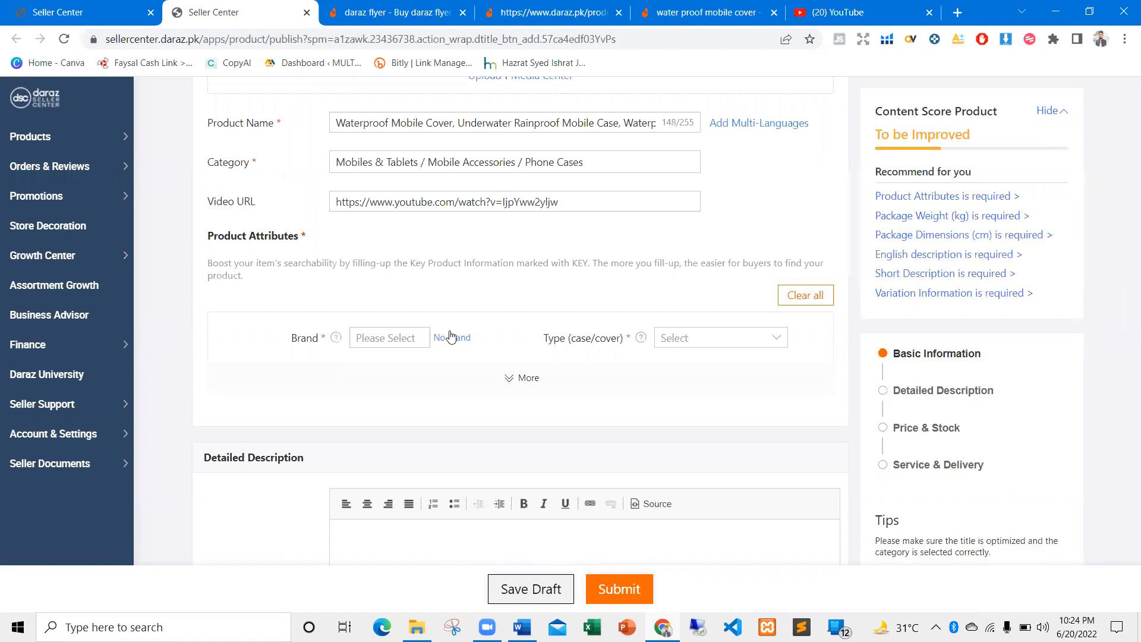
pyautogui.click(409, 338)
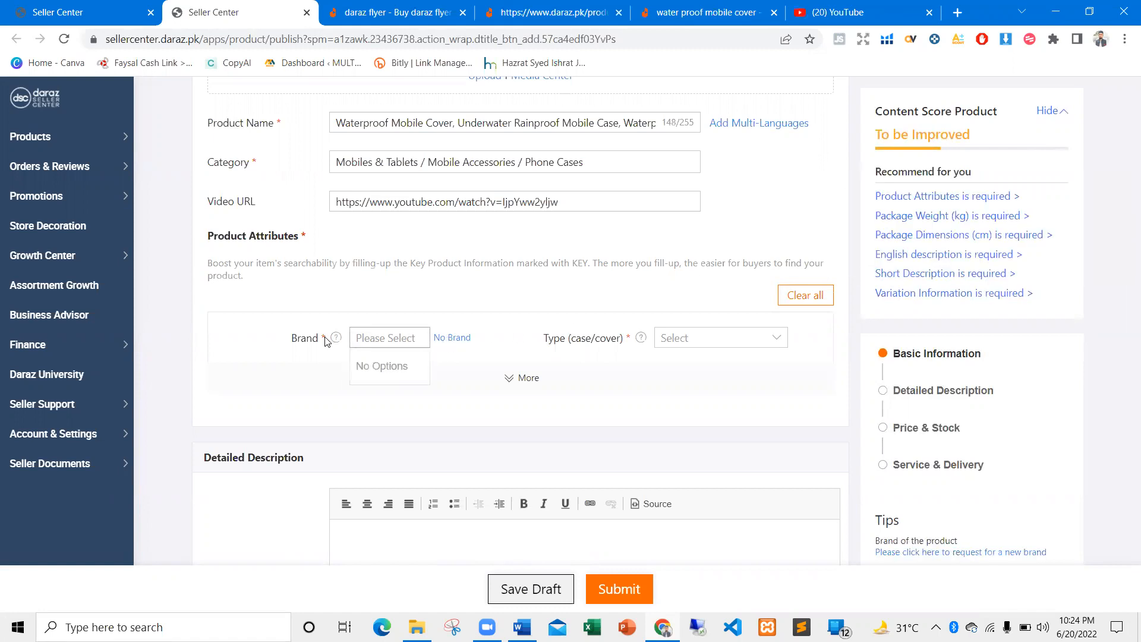
pyautogui.moveTo(336, 339)
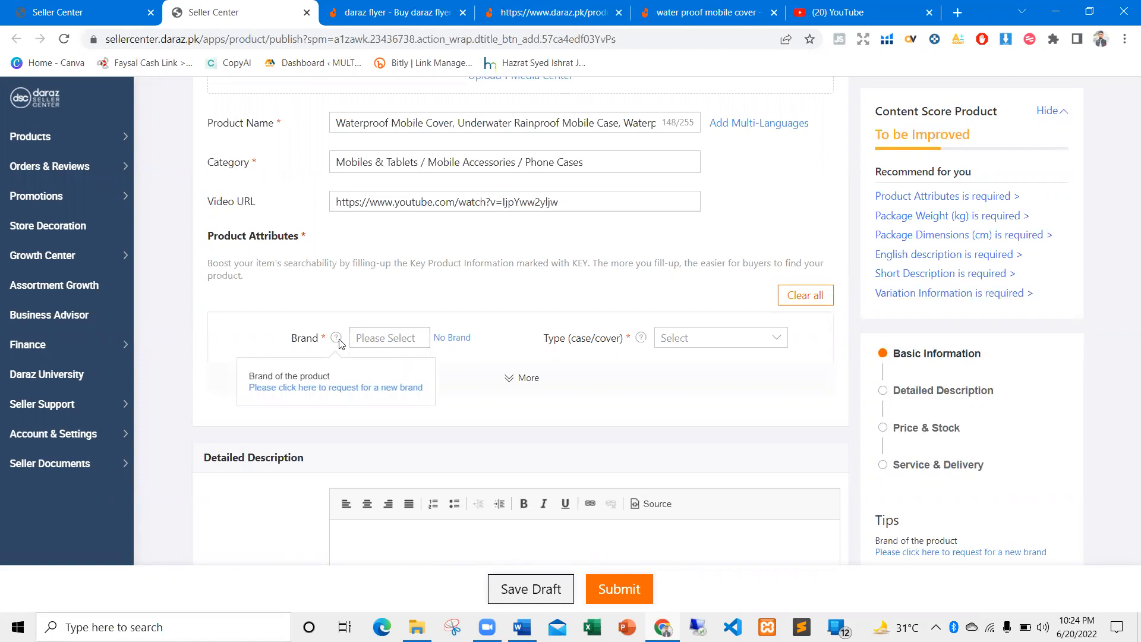
pyautogui.click(292, 391)
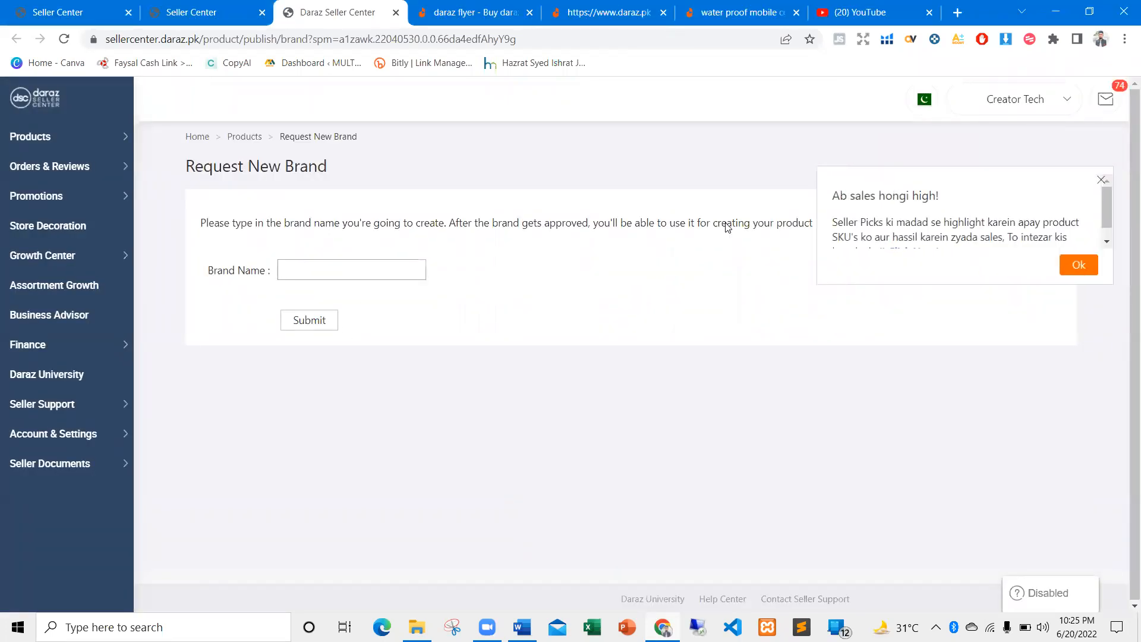
pyautogui.doubleClick(1099, 179)
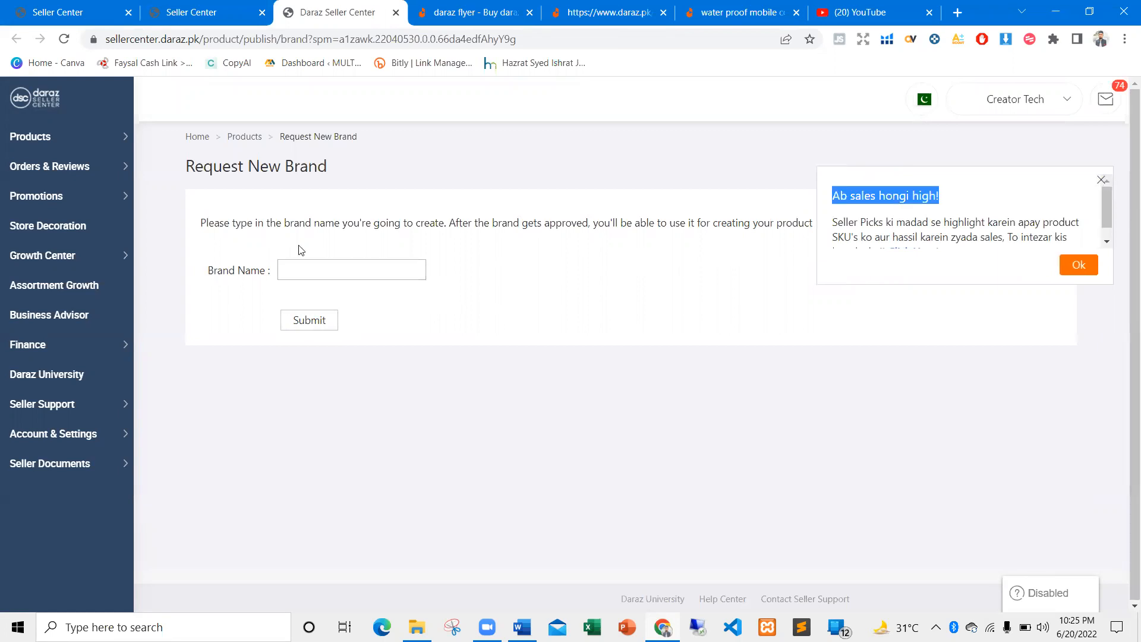
pyautogui.click(341, 364)
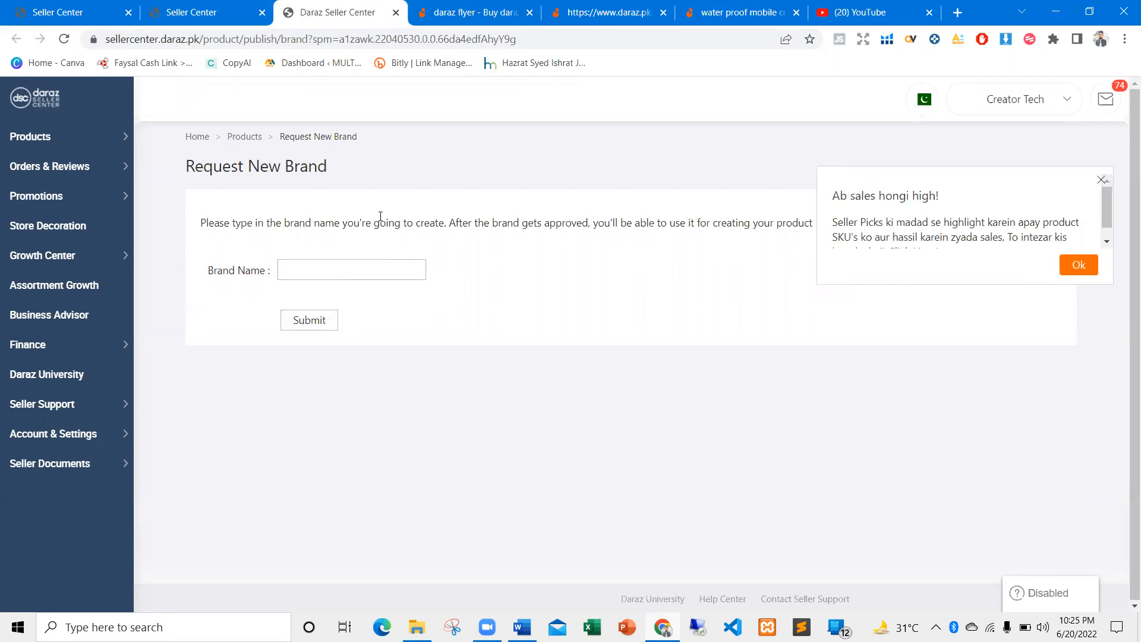
pyautogui.click(395, 13)
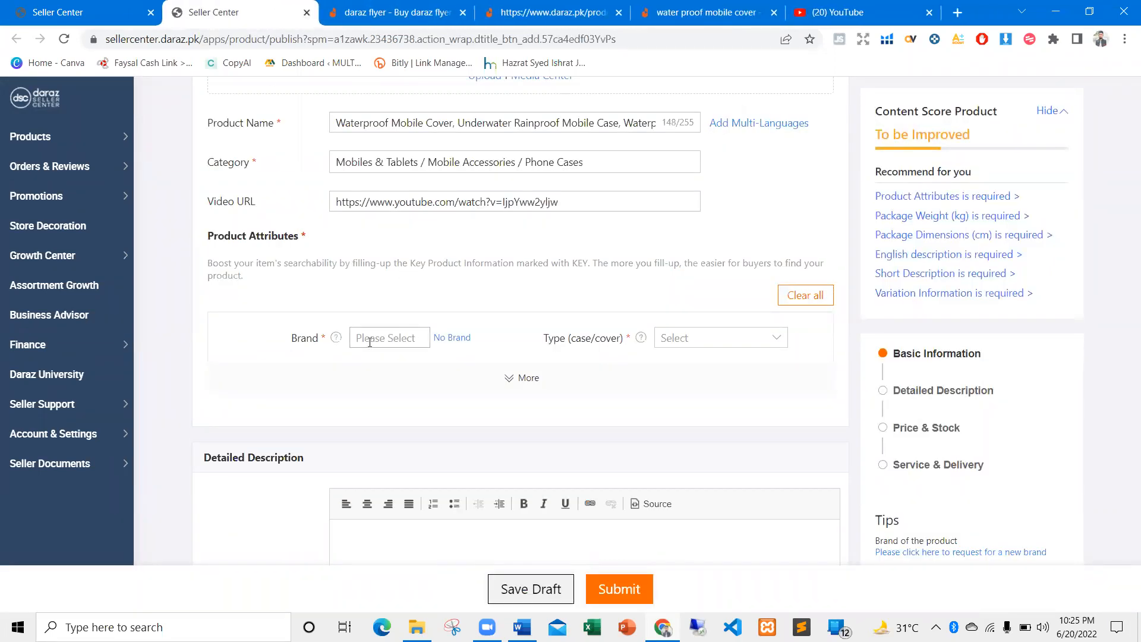
# Set the product's brand to No Brand and expand the additional product attributes
pyautogui.click(451, 338)
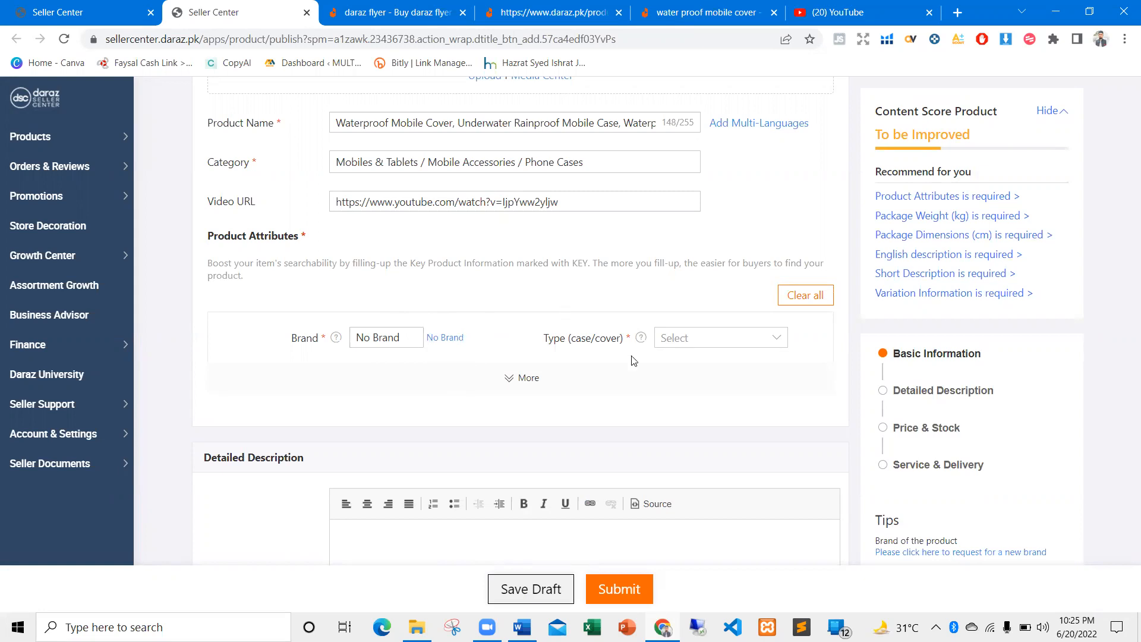
pyautogui.click(543, 380)
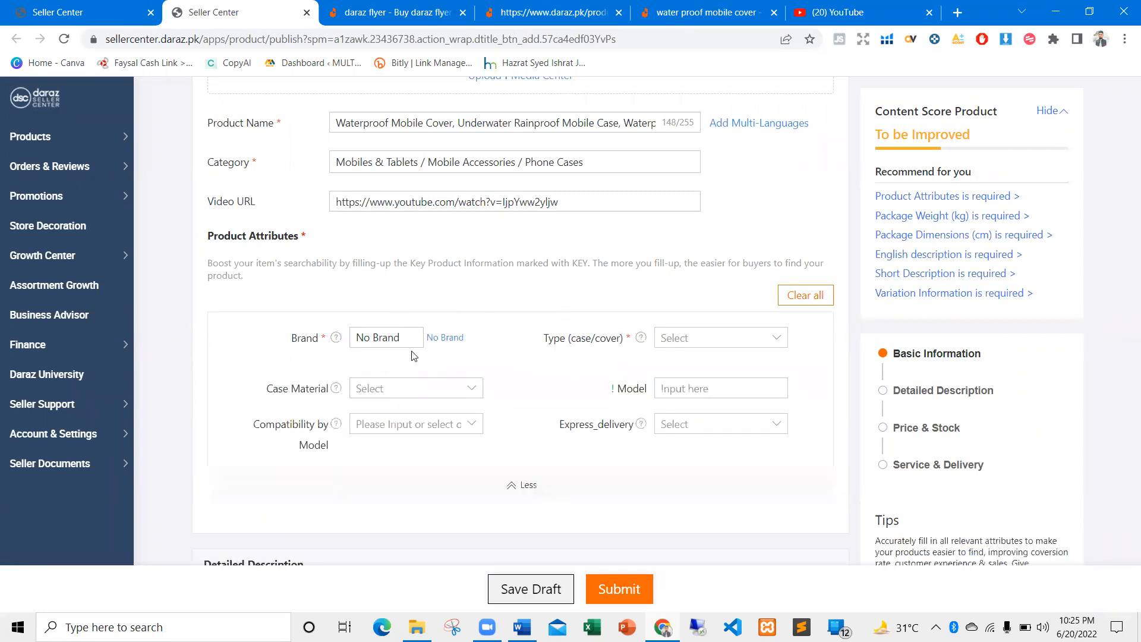
pyautogui.click(520, 485)
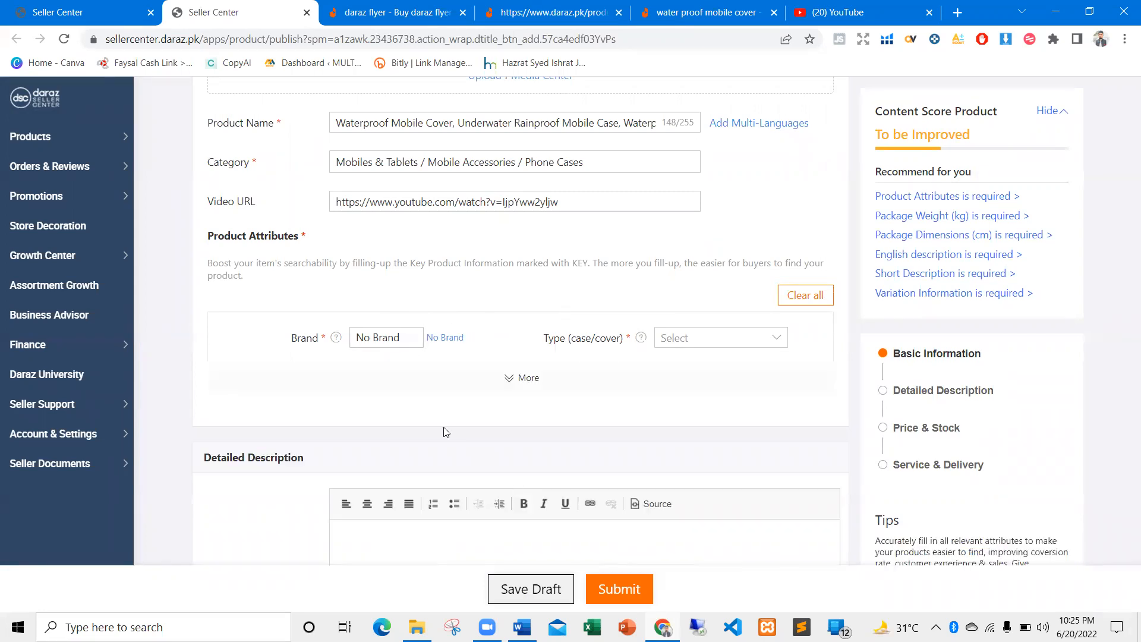
pyautogui.click(526, 385)
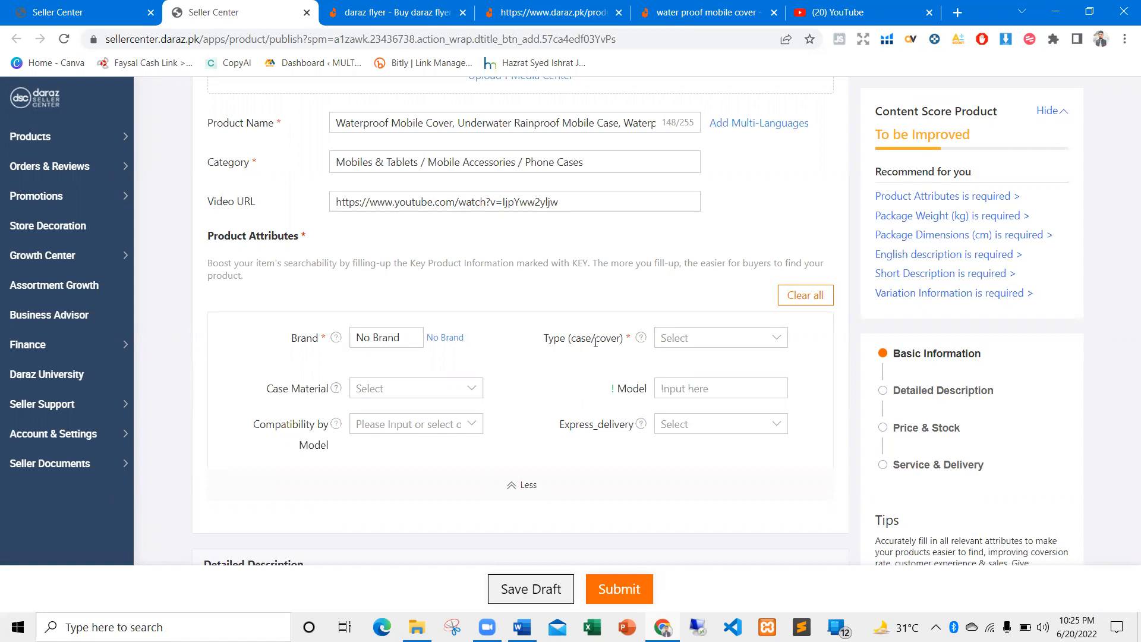
# Set the Type (case/cover) attribute to Case and the Case Material to Plastic / Polycarbonate
pyautogui.click(690, 345)
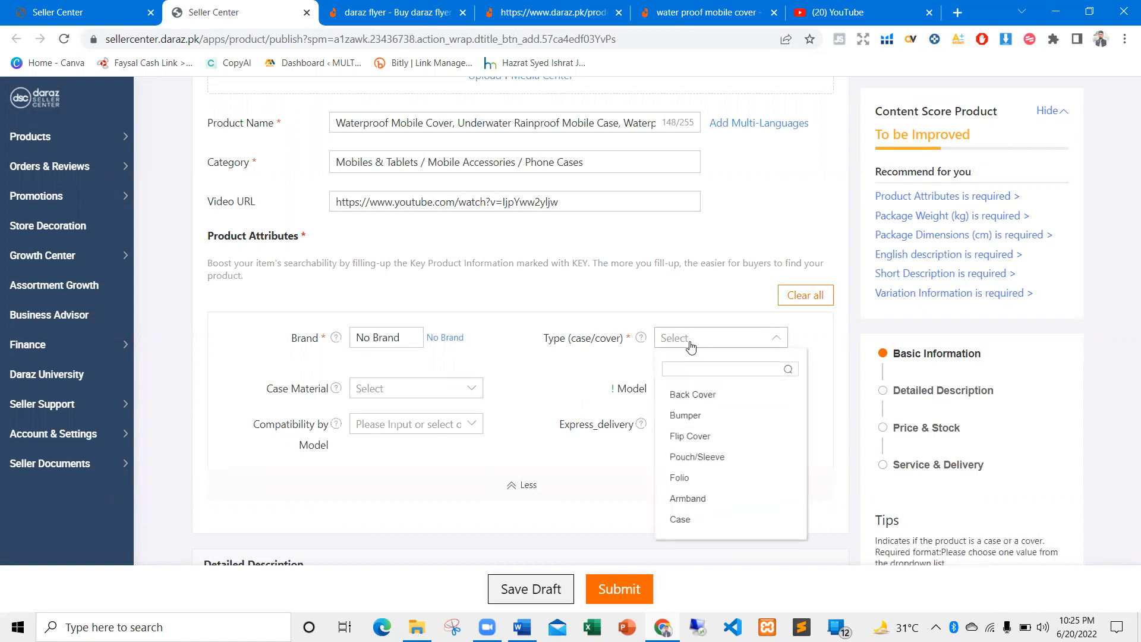
pyautogui.click(681, 520)
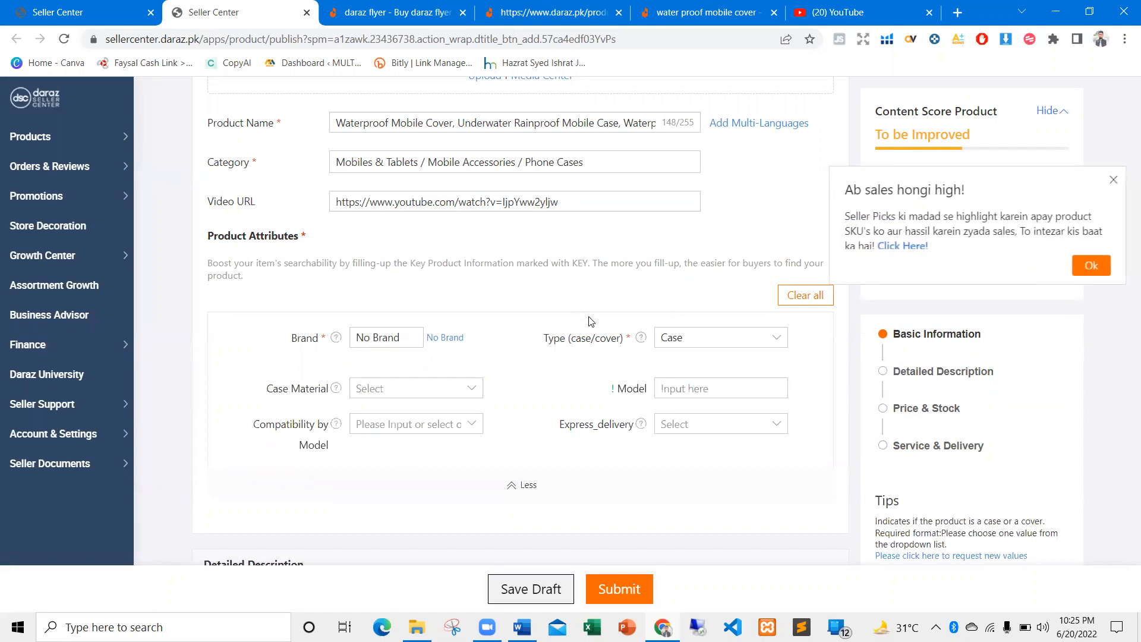
pyautogui.click(381, 393)
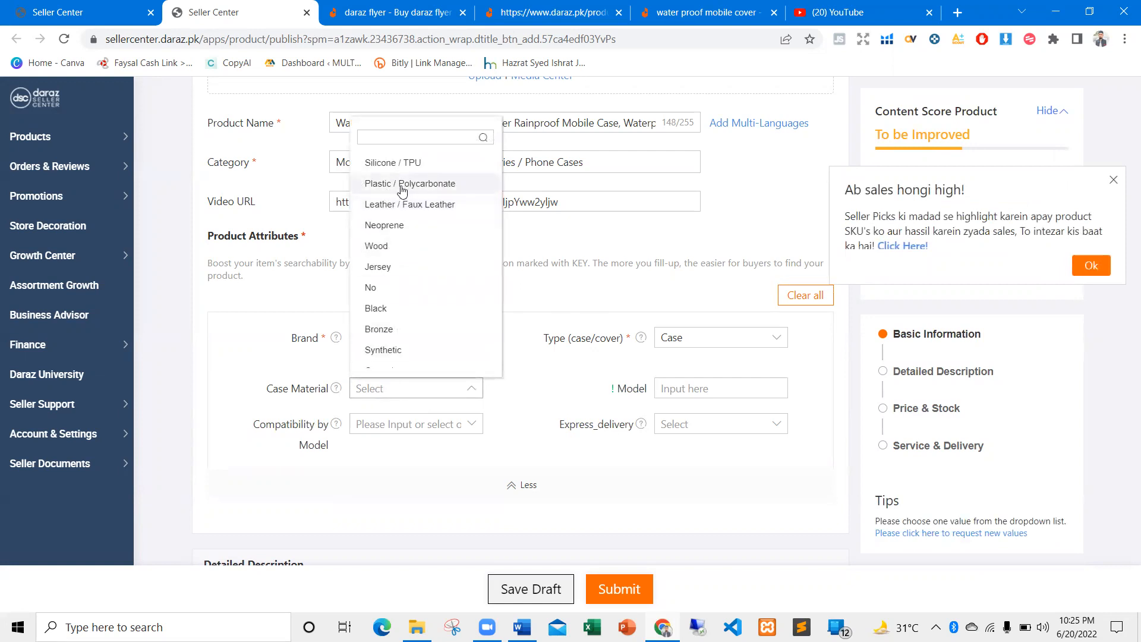
pyautogui.click(392, 184)
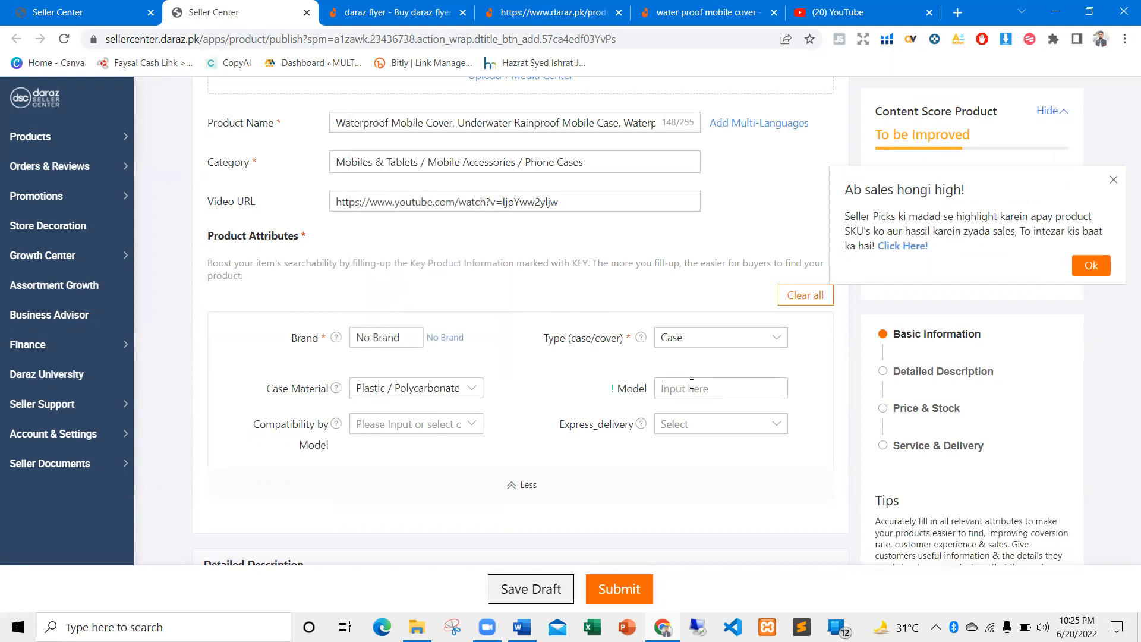
# Enter "CREATOR TECH MOBILE COVER" as the product's model
pyautogui.write('CREATOR')
pyautogui.press('BackSpace')
pyautogui.write('OR ')
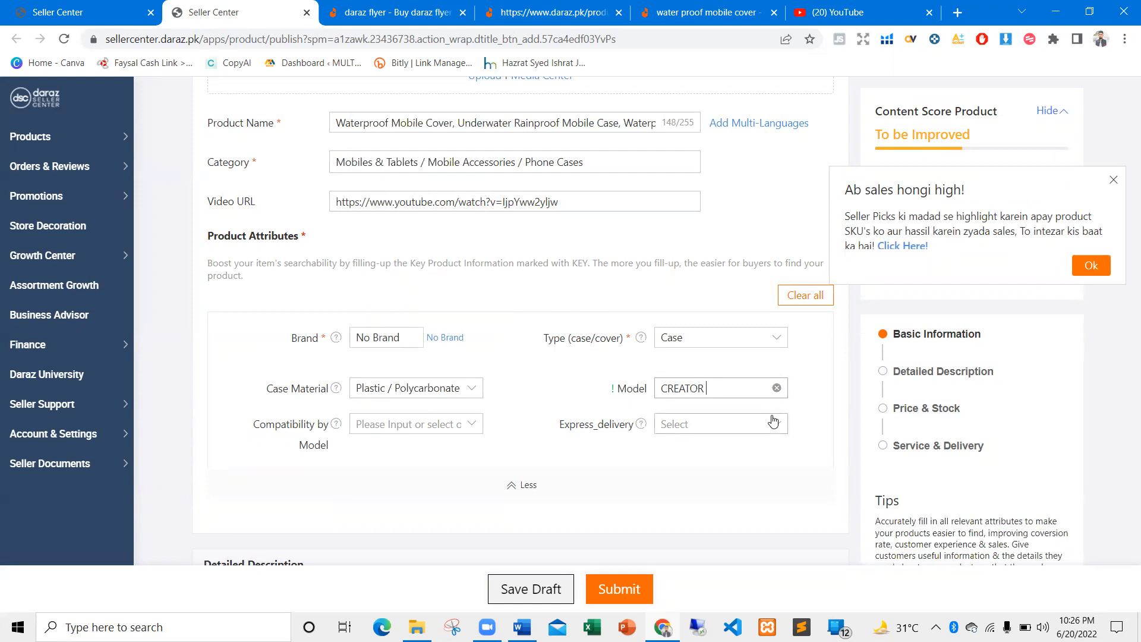
pyautogui.write('TECH MOBILE')
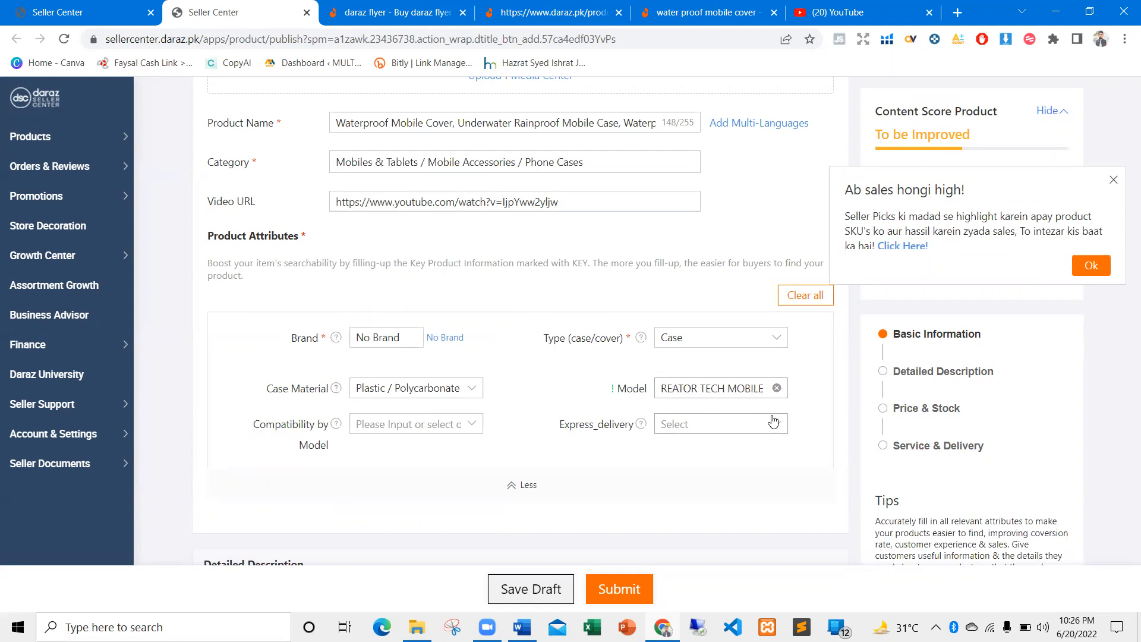
pyautogui.write(' COVER')
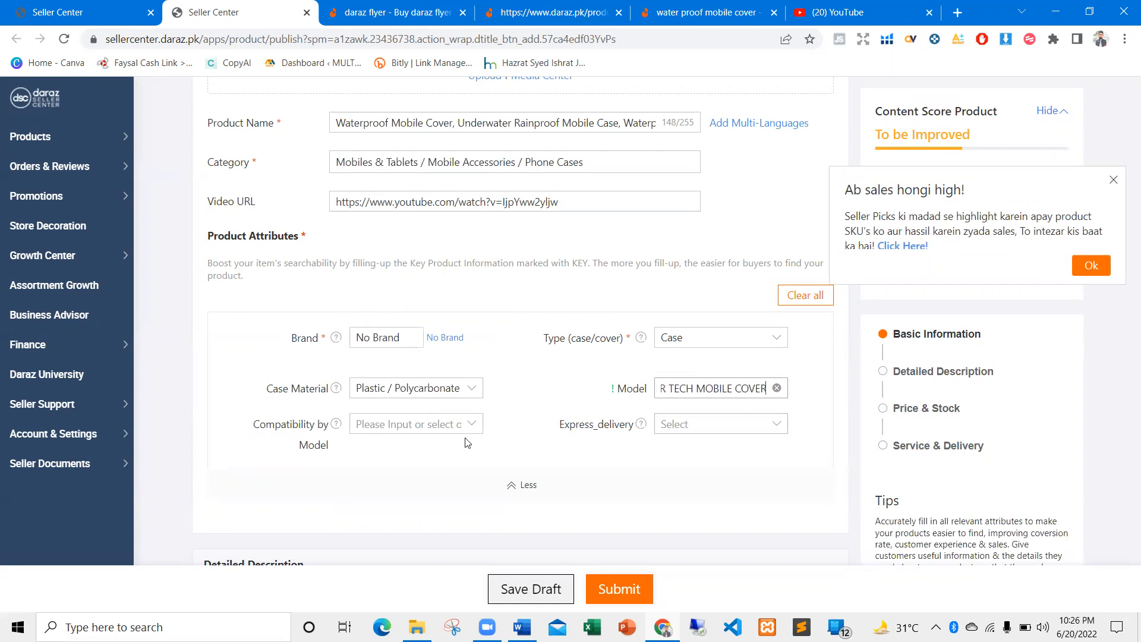
# Set Compatibility by Model to "forAllDevices" and check the Express_delivery options without choosing a city
pyautogui.click(393, 425)
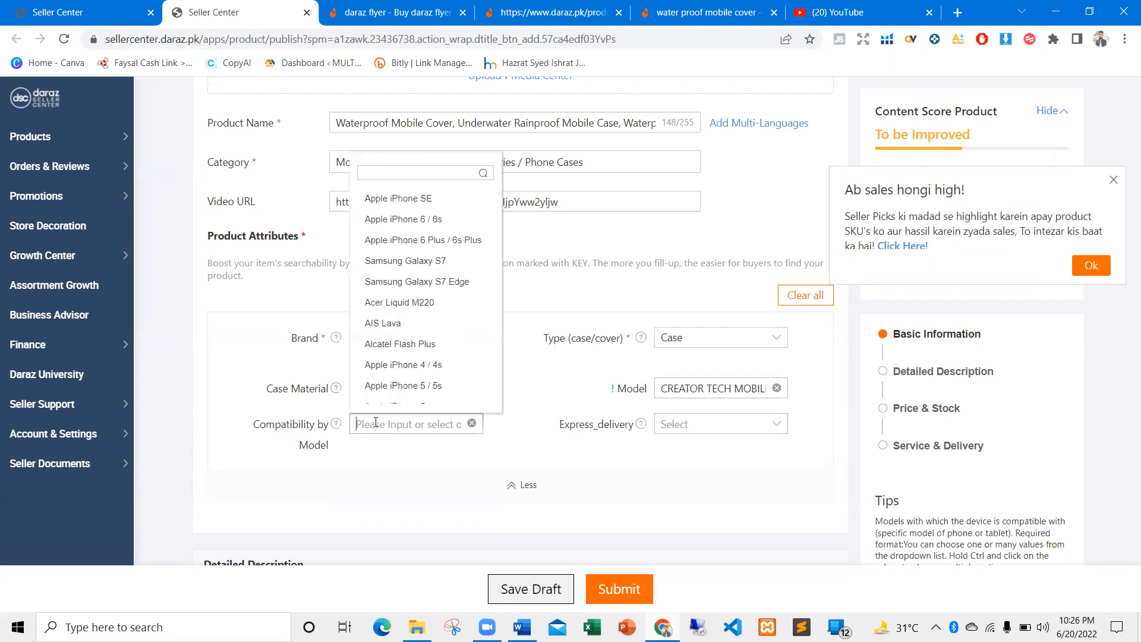
pyautogui.write('w')
pyautogui.press('BackSpace')
pyautogui.press('BackSpace')
pyautogui.press('BackSpace')
pyautogui.write('for')
pyautogui.write('AllDevices')
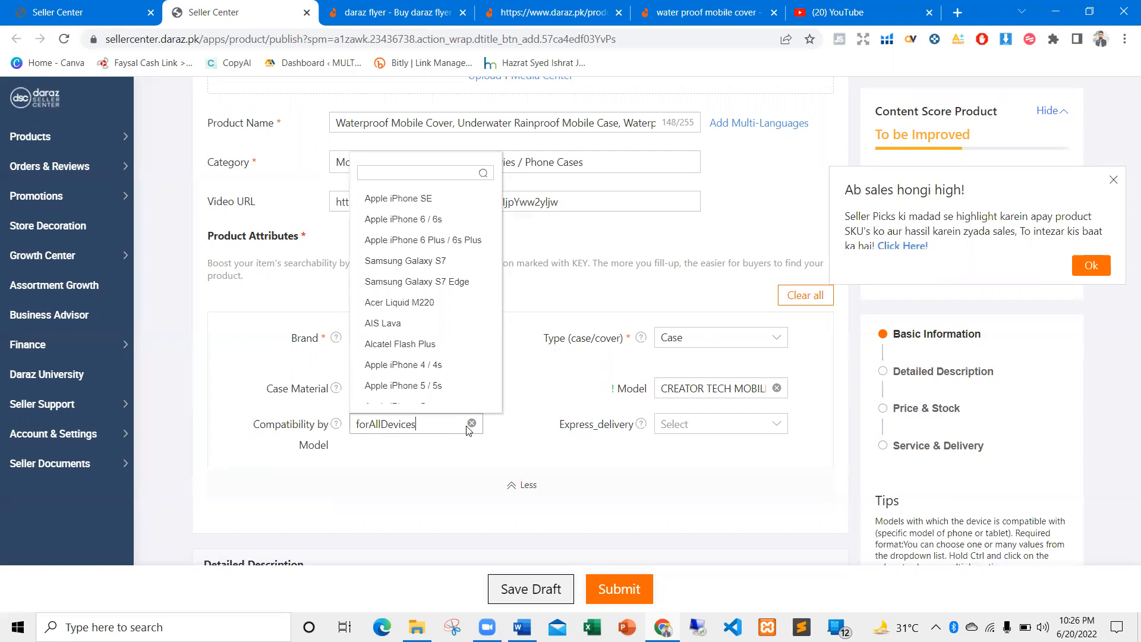
pyautogui.click(523, 401)
pyautogui.click(695, 427)
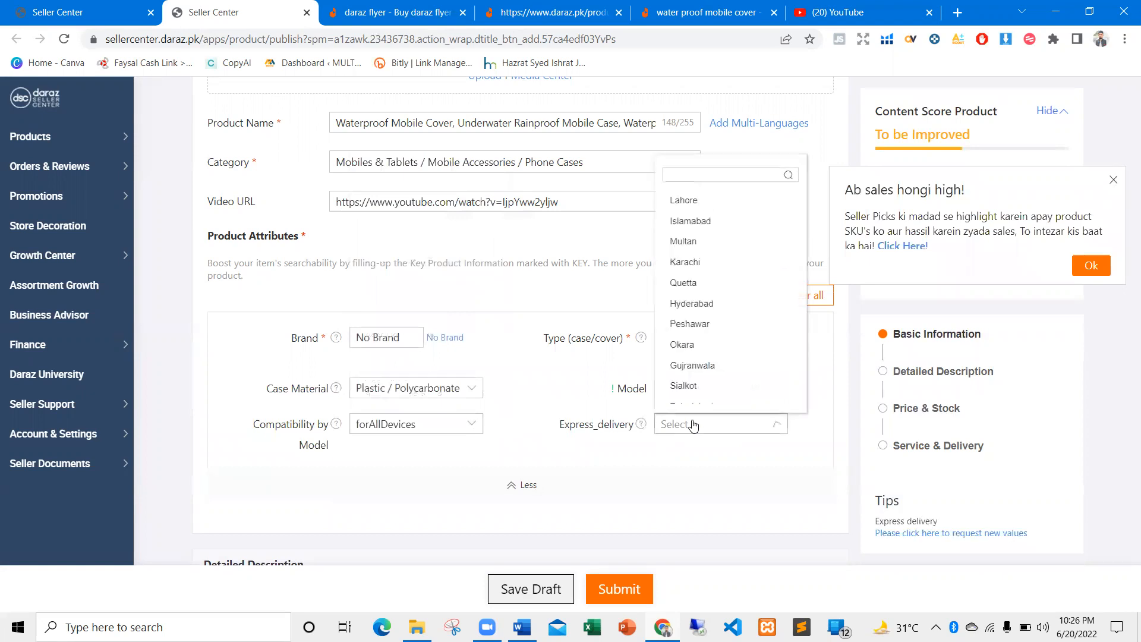
pyautogui.click(591, 393)
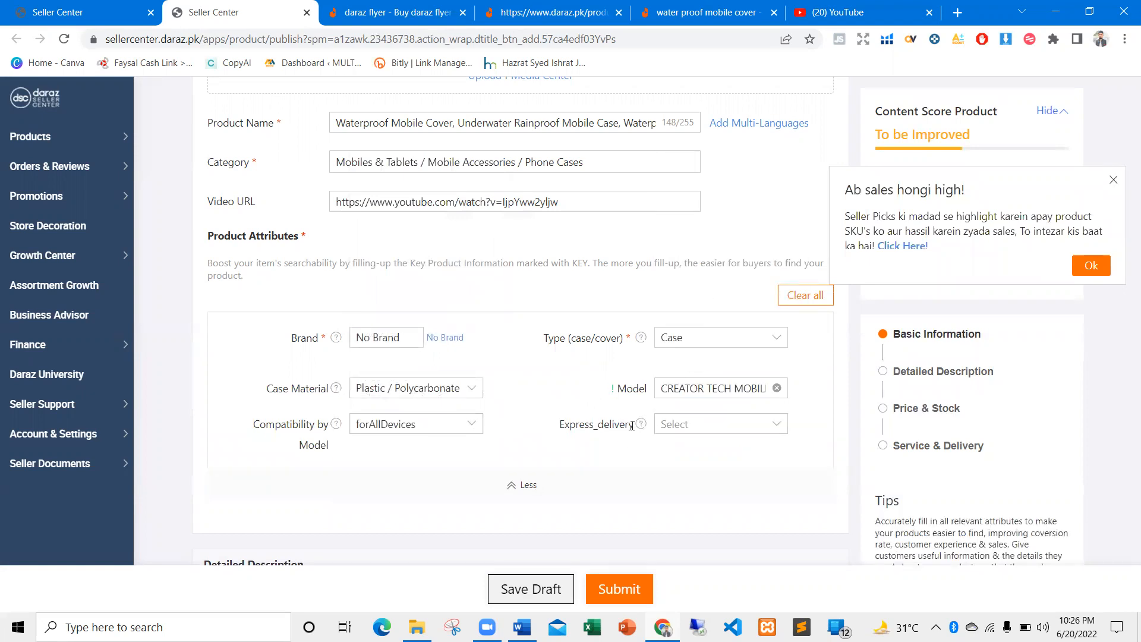
# Go to the Short Description field and check the bulleted product text in the 30-Waterproof Mobile Cover Word document
pyautogui.scroll(-6, 632, 426)
pyautogui.click(421, 304)
pyautogui.scroll(-2, 408, 295)
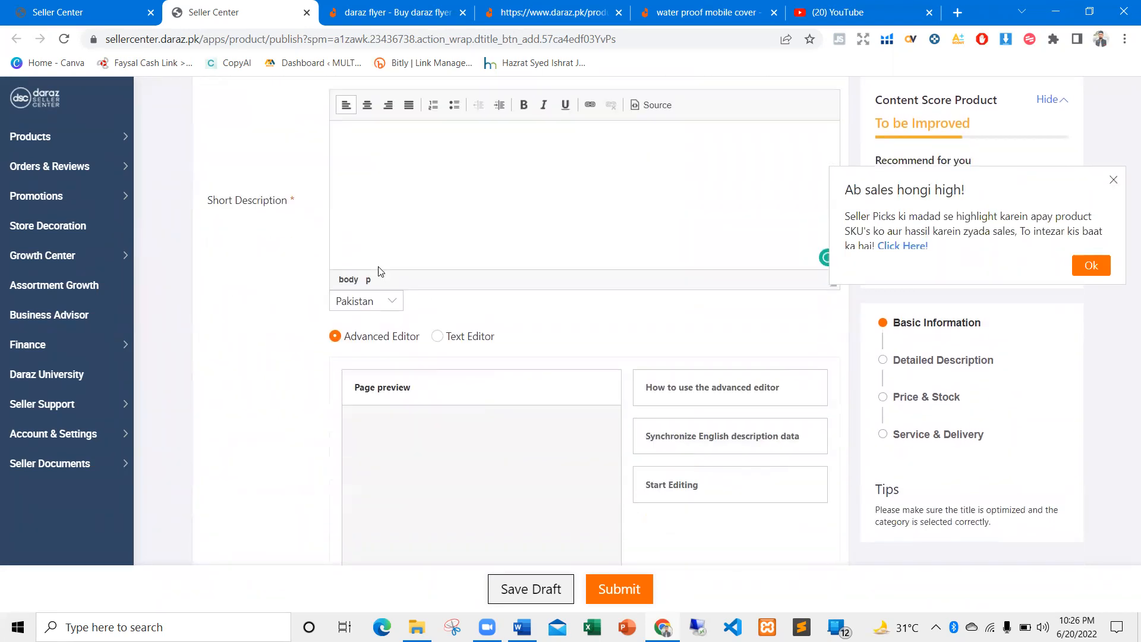
pyautogui.scroll(1, 389, 355)
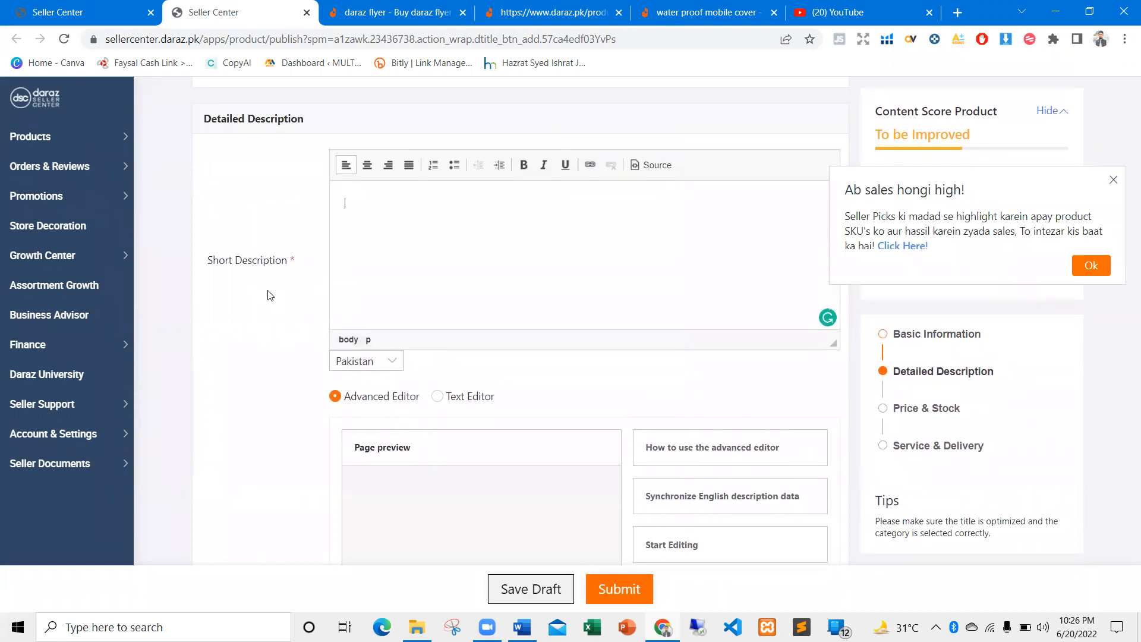
pyautogui.moveTo(292, 260); pyautogui.dragTo(235, 260)
pyautogui.click(379, 197)
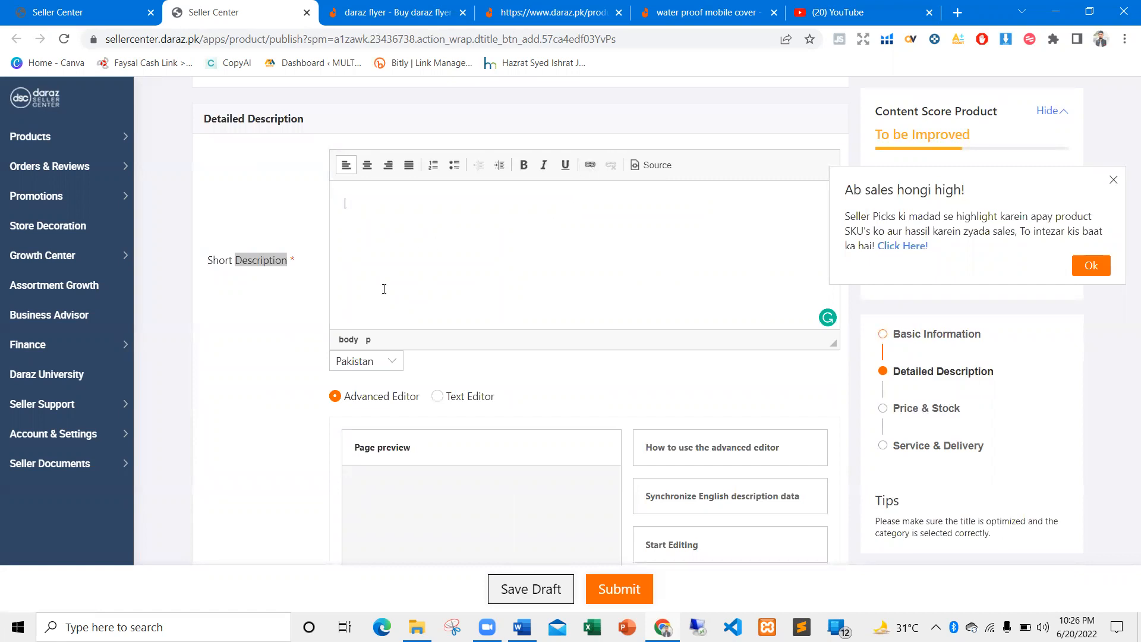
pyautogui.hotkey('alt', 'Tab')
pyautogui.hotkey('alt', 'Tab')
pyautogui.hotkey('alt', 'Tab')
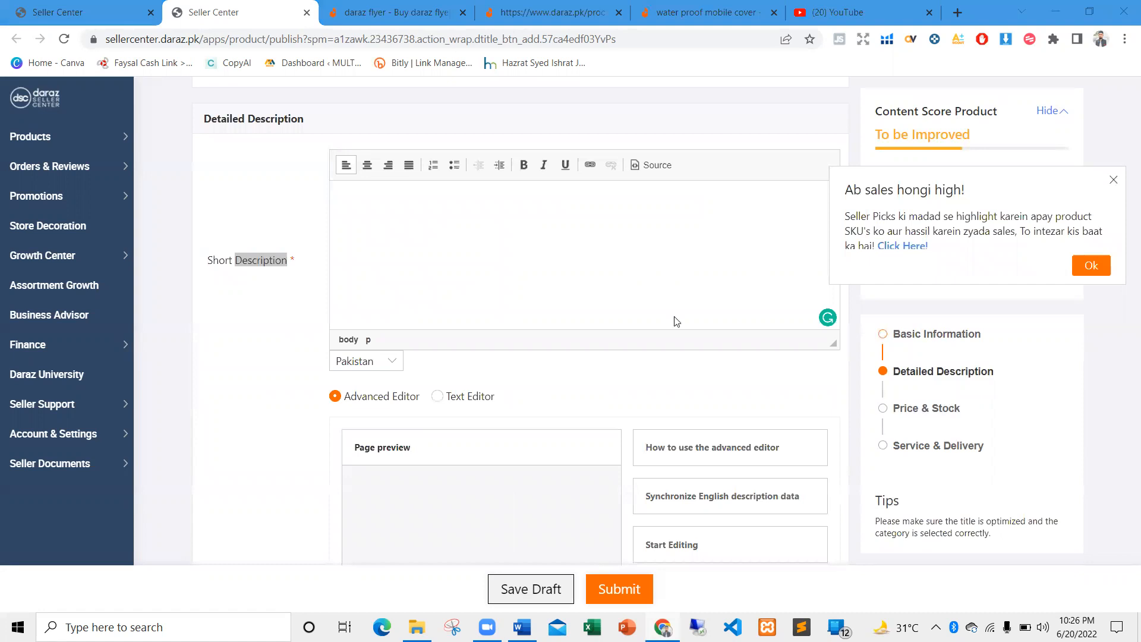
pyautogui.scroll(-5, 627, 331)
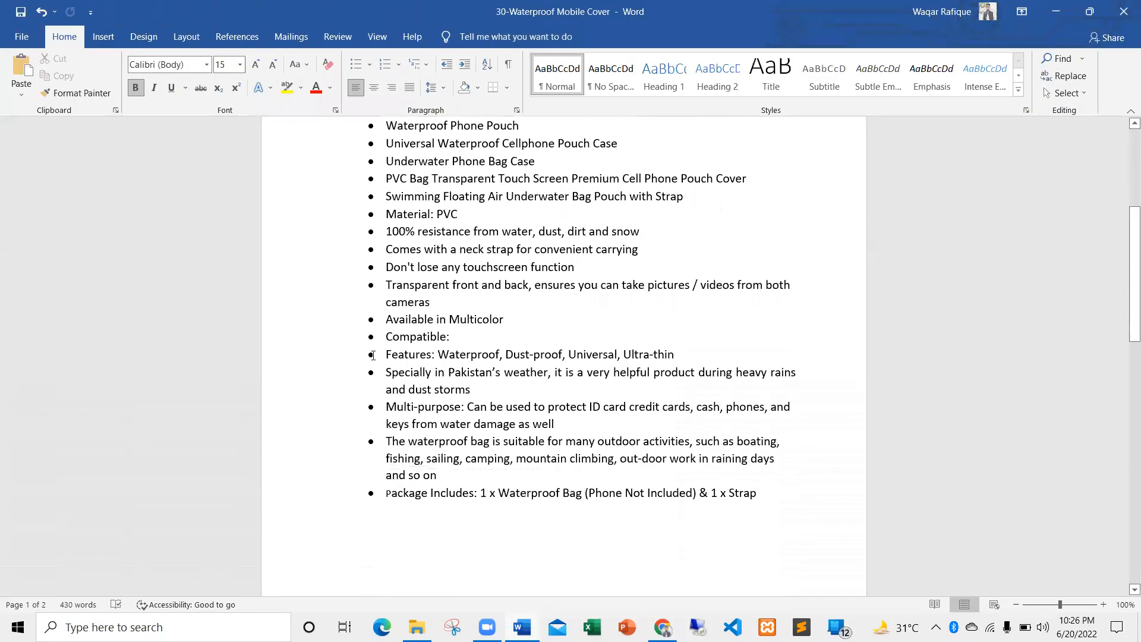
pyautogui.hotkey('alt', 'Tab')
# Examine the Detailed Description section, including the Short Description, Long Description (Lorikeet) and English description fields
pyautogui.scroll(-6, 461, 400)
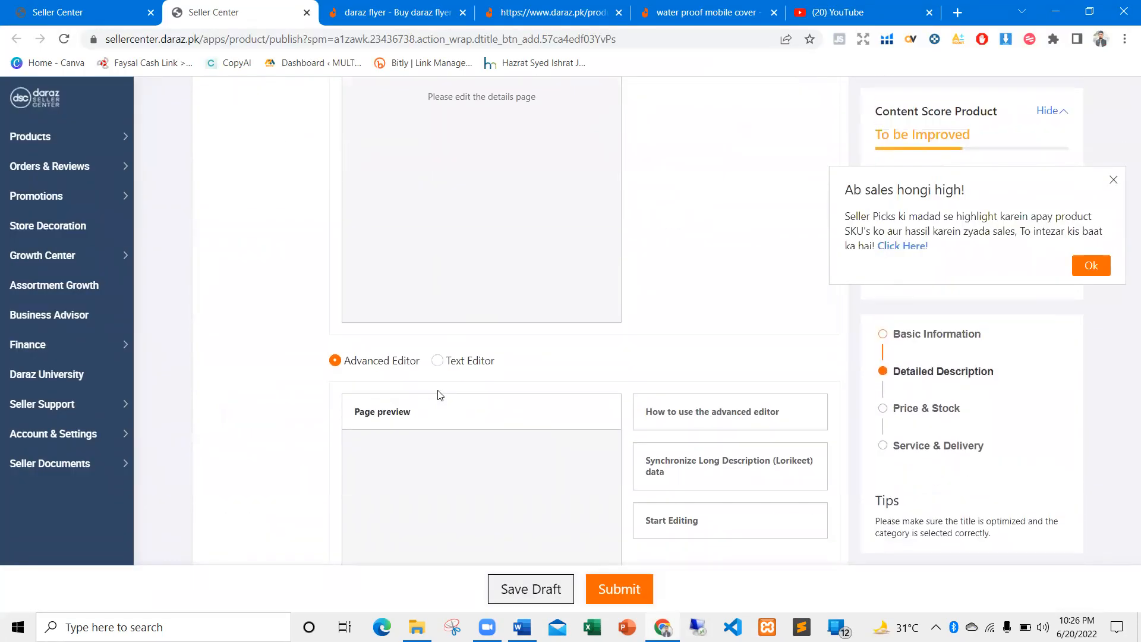
pyautogui.scroll(5, 439, 395)
pyautogui.scroll(8, 408, 403)
pyautogui.scroll(-5, 408, 404)
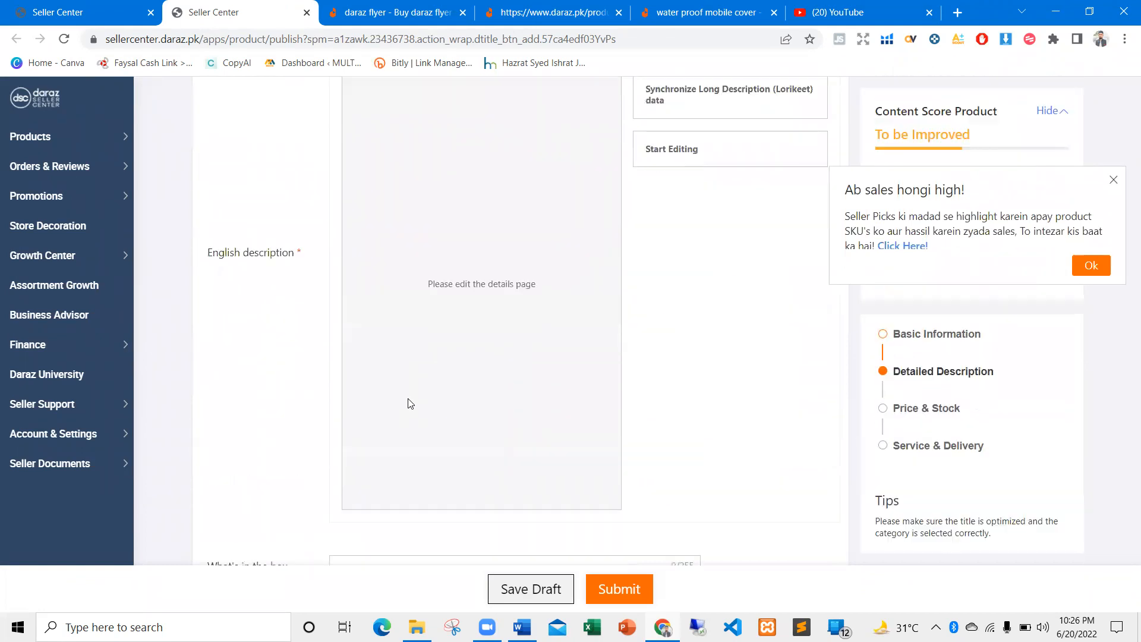
pyautogui.scroll(10, 410, 404)
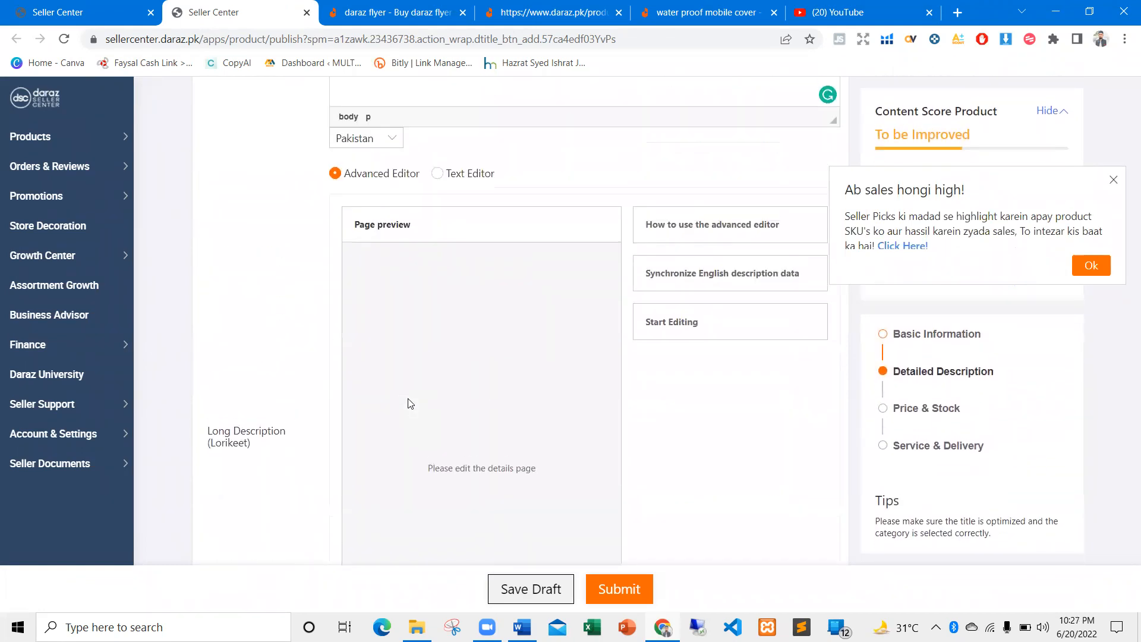
pyautogui.scroll(-7, 409, 399)
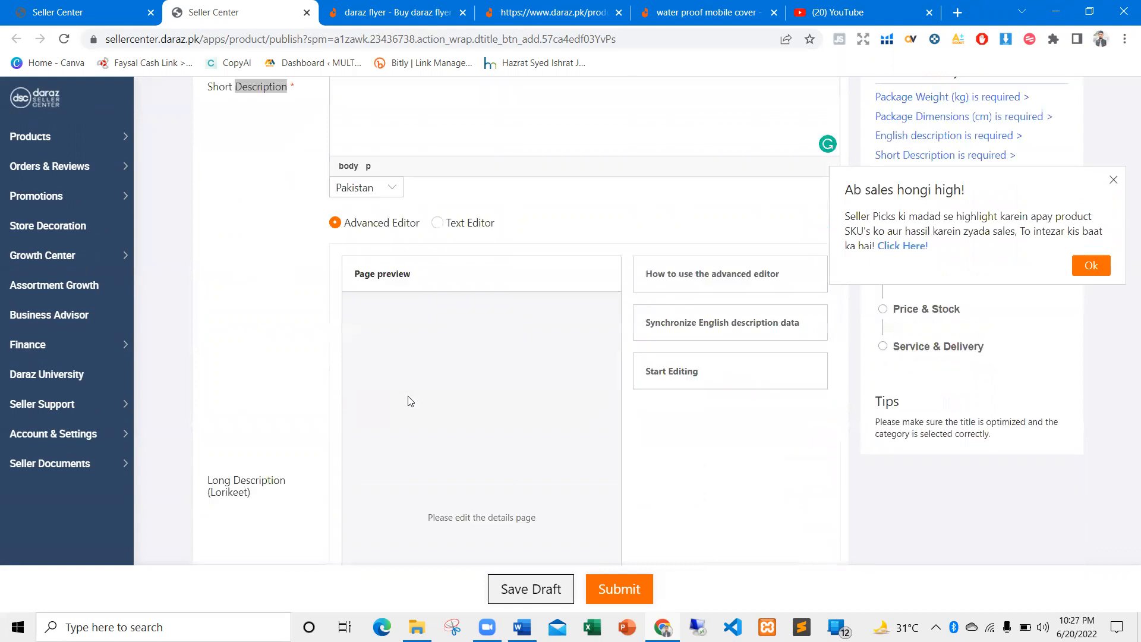
pyautogui.scroll(-11, 409, 403)
pyautogui.scroll(18, 410, 403)
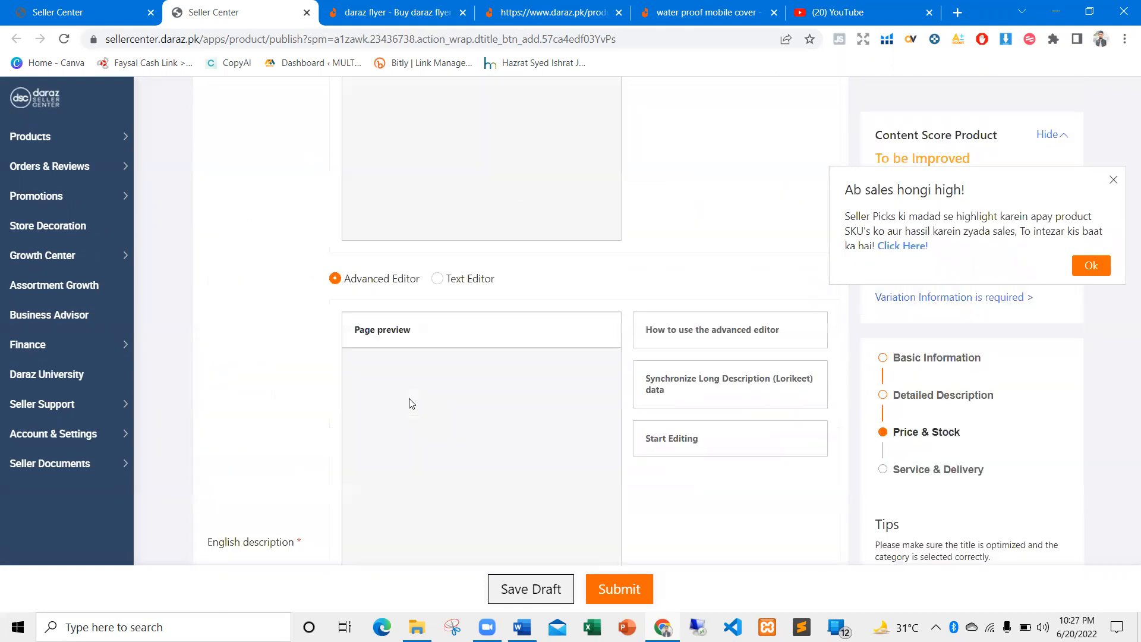
pyautogui.scroll(1, 410, 404)
pyautogui.scroll(-5, 404, 368)
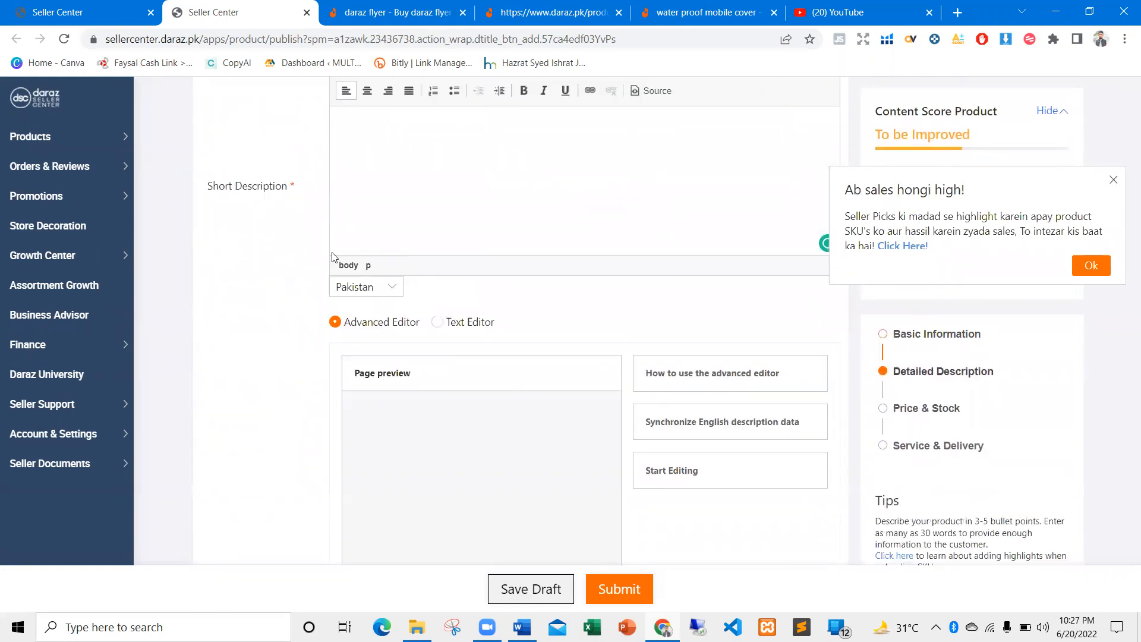
pyautogui.scroll(4, 395, 333)
# Copy the full Highlights bullet list from the 30-Waterproof Mobile Cover Word document into the product's Short Description
pyautogui.click(392, 388)
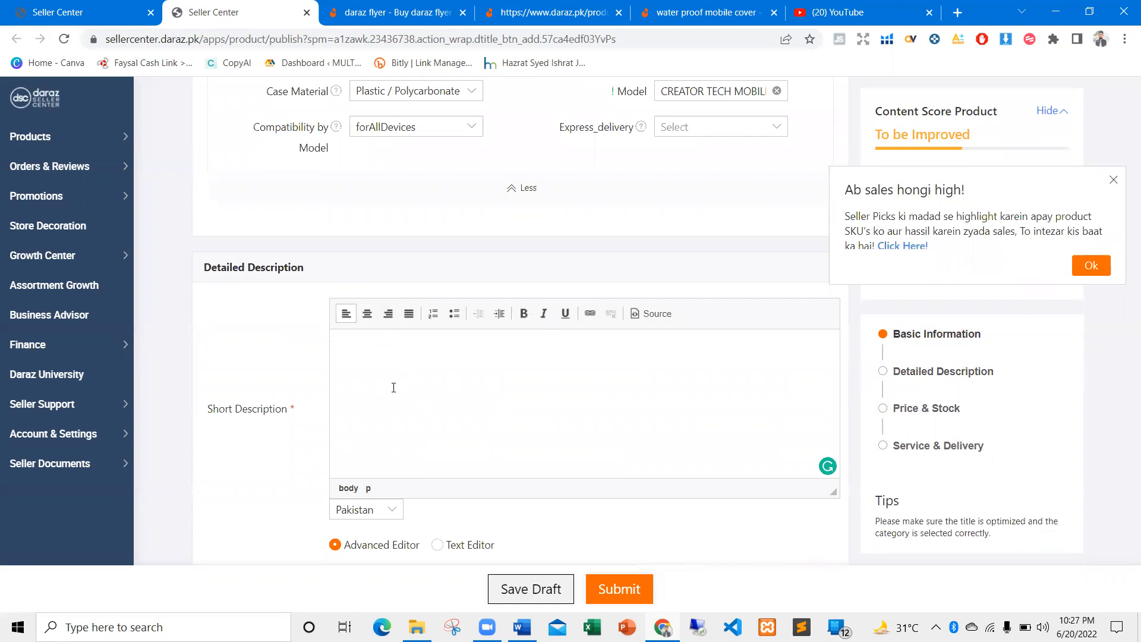
pyautogui.hotkey('alt', 'Tab')
pyautogui.scroll(5, 342, 223)
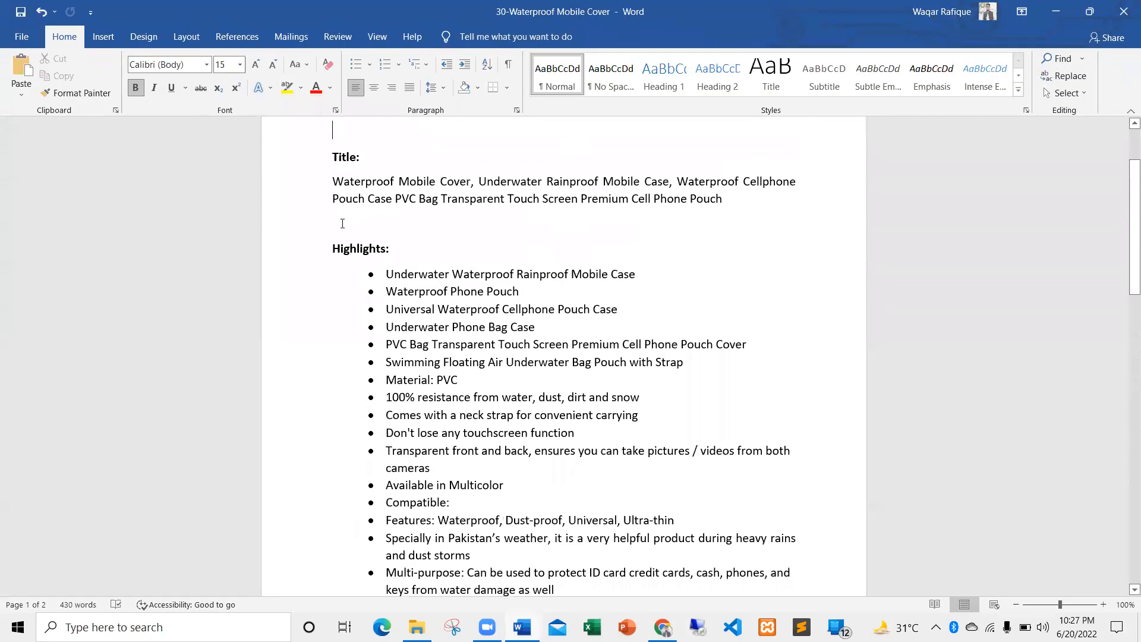
pyautogui.moveTo(386, 275); pyautogui.dragTo(731, 552)
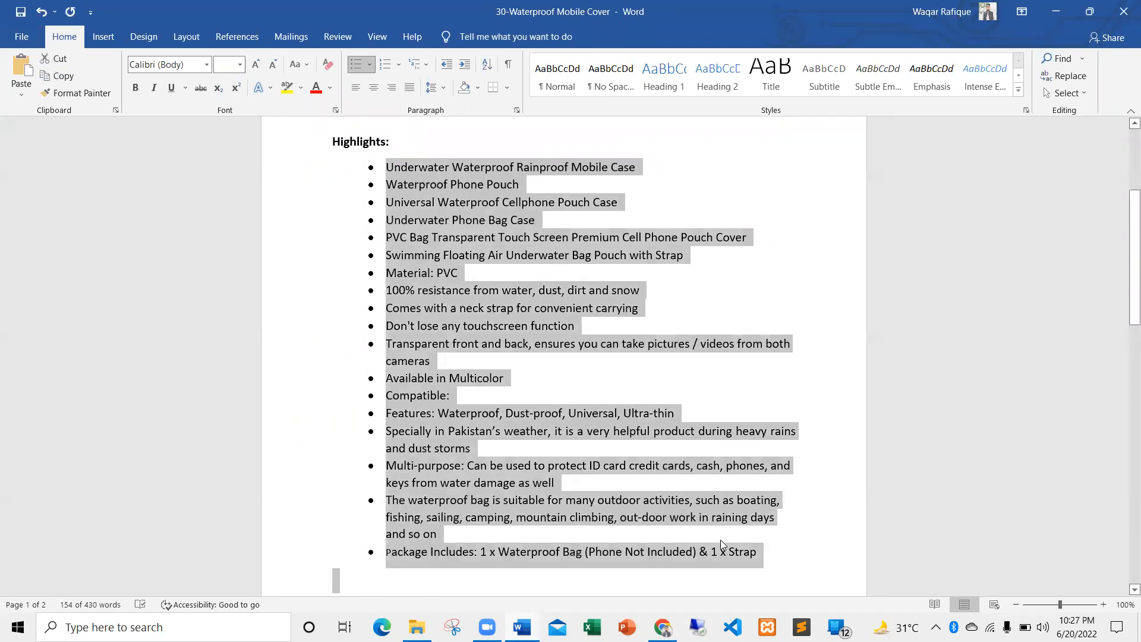
pyautogui.hotkey('alt', 'Tab')
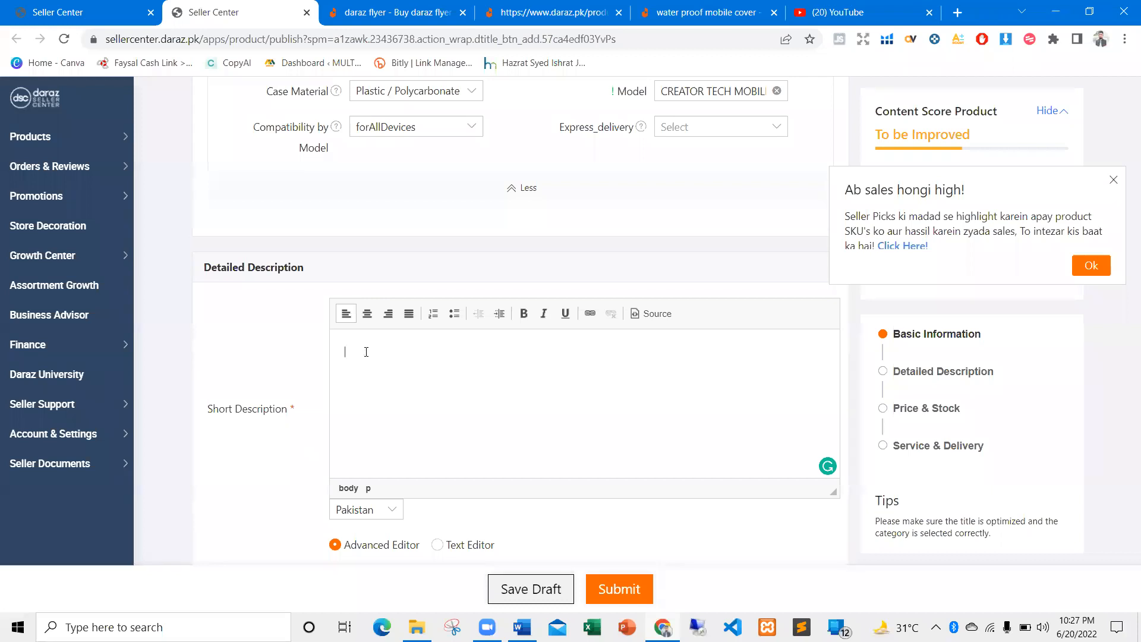
pyautogui.click(401, 366)
pyautogui.hotkey('ctrl', 'v')
pyautogui.scroll(6, 418, 383)
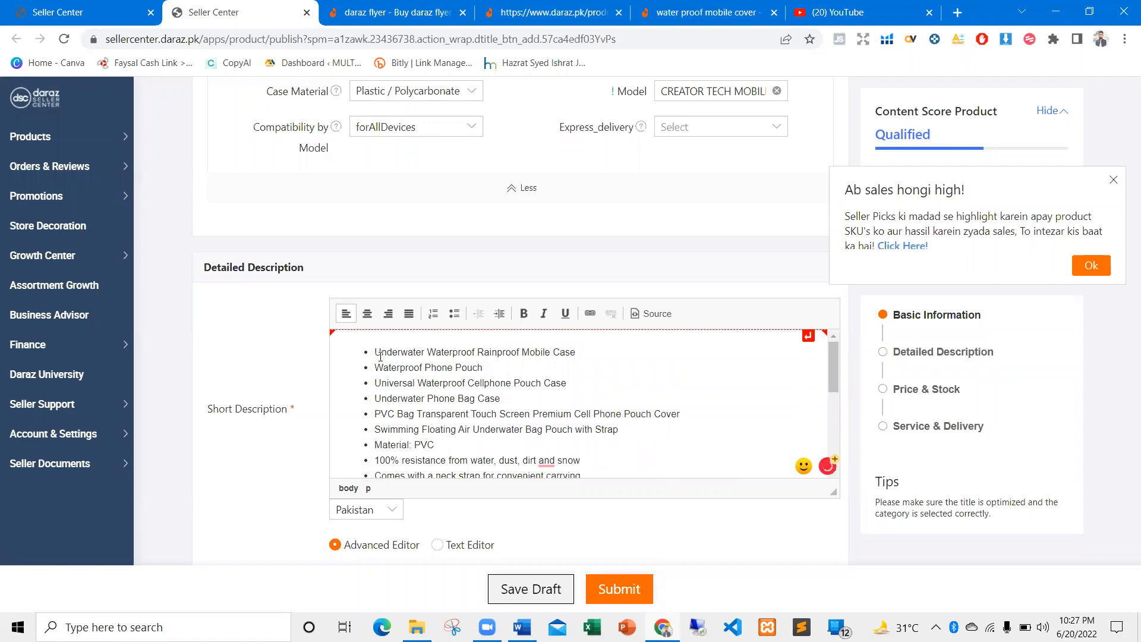
# Accept Grammarly's corrections in the Short Description: a comma before "and snow", "Especially" for "Specially", and "ensure" for "ensures"
pyautogui.moveTo(551, 470)
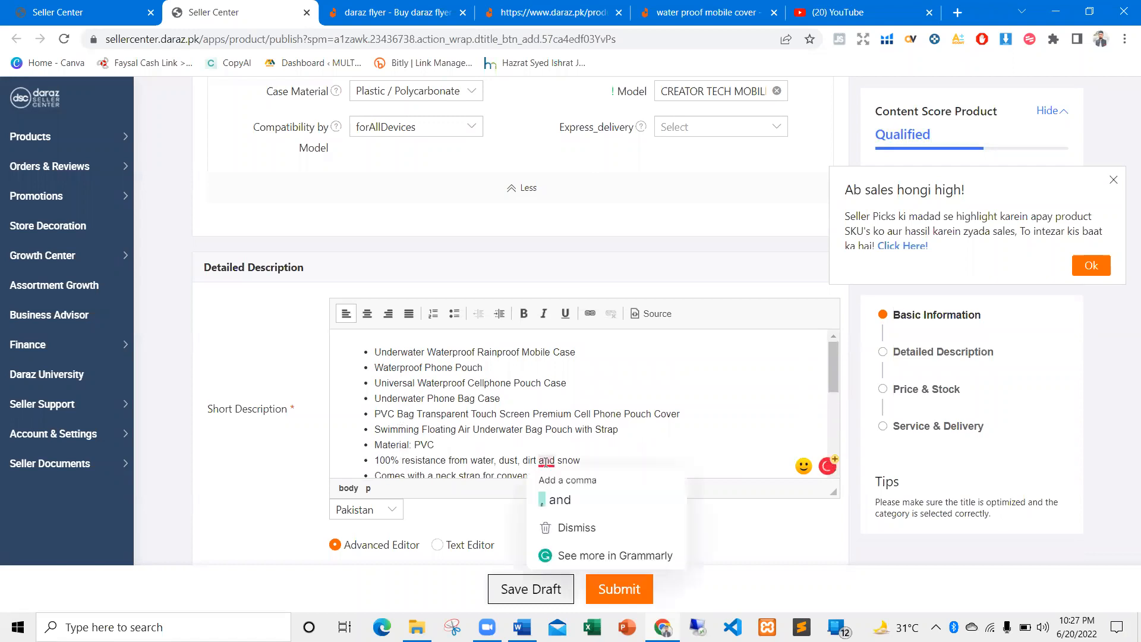
pyautogui.click(556, 498)
pyautogui.scroll(-3, 651, 443)
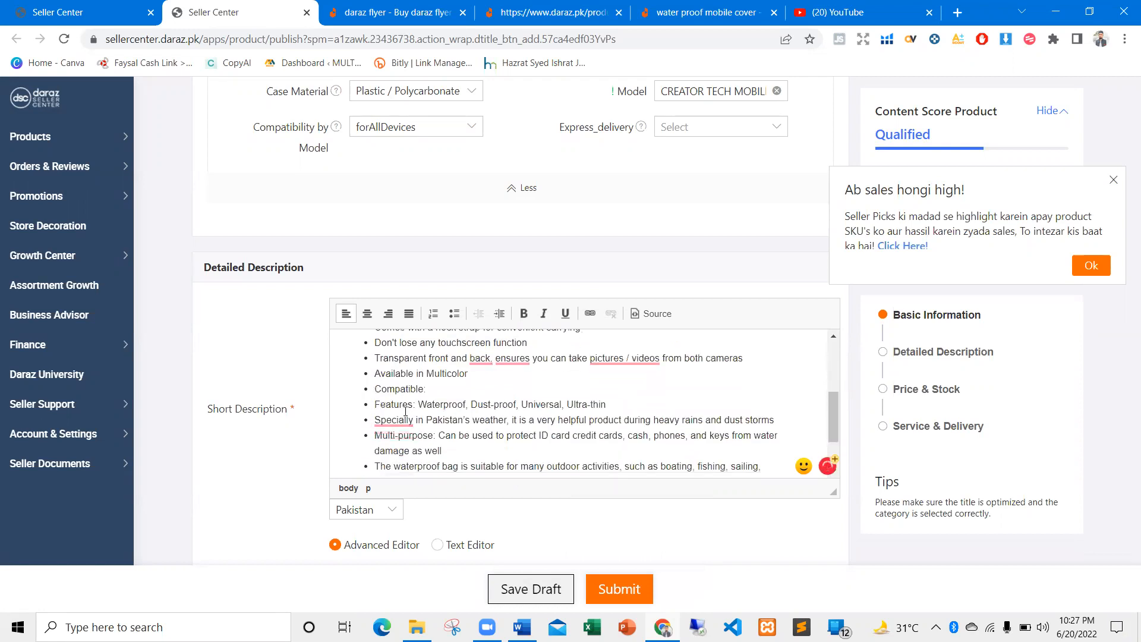
pyautogui.moveTo(392, 421)
pyautogui.click(398, 442)
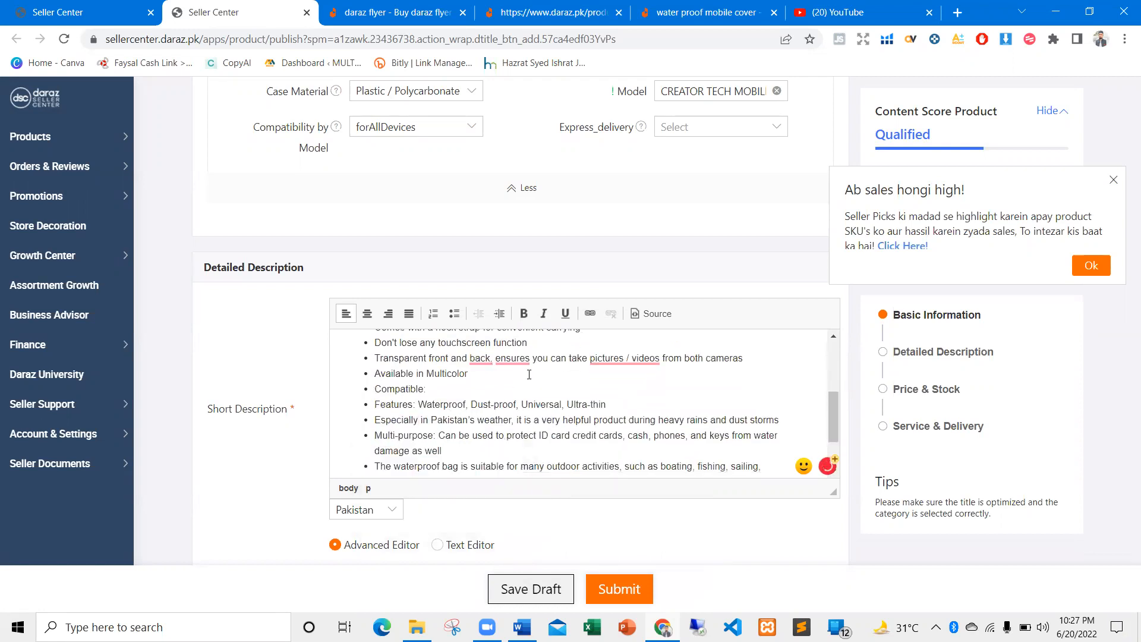
pyautogui.moveTo(513, 359)
pyautogui.click(510, 396)
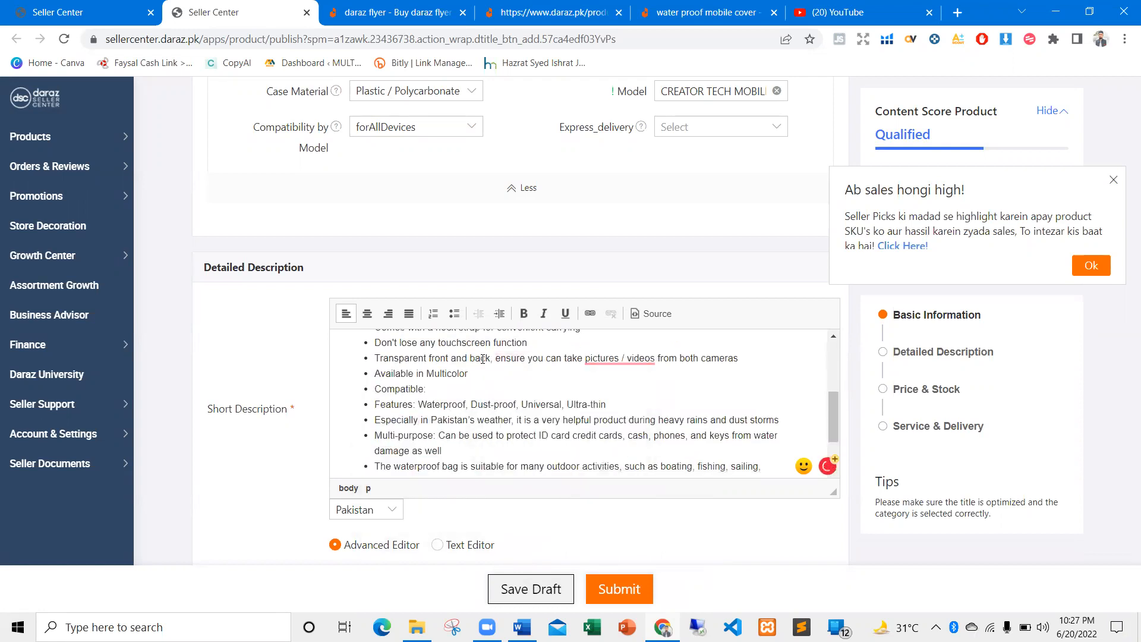
# Check Grammarly among the browser extensions, resolve the "pictures / videos" suggestion and correct "raining days" to "rainy days" in the Short Description
pyautogui.click(1053, 40)
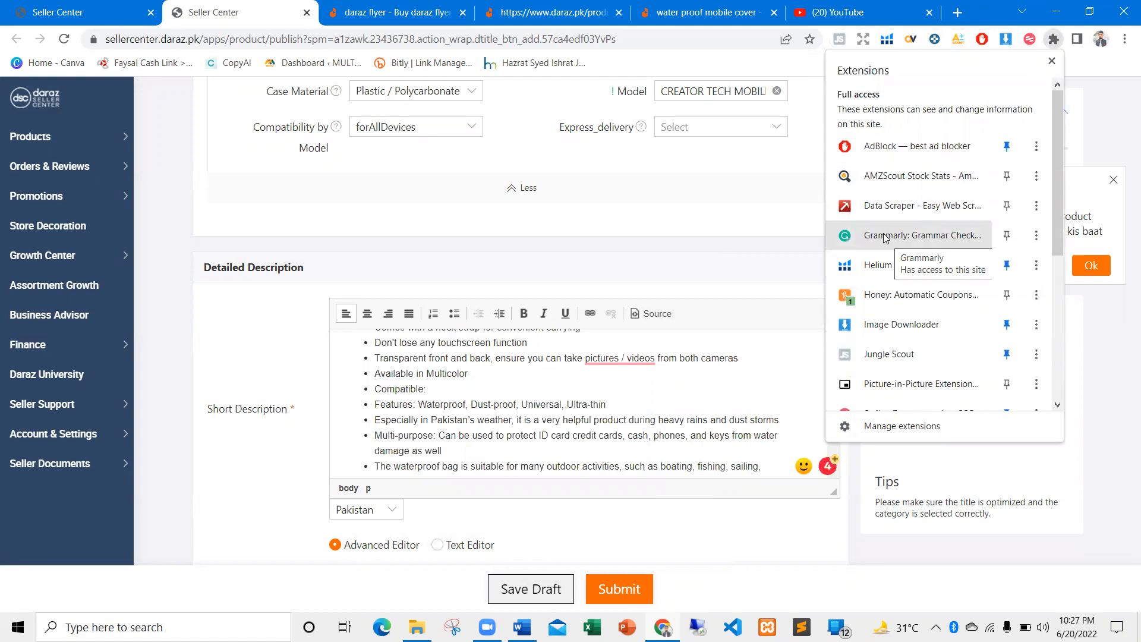
pyautogui.moveTo(610, 359)
pyautogui.click(610, 392)
pyautogui.scroll(-2, 522, 376)
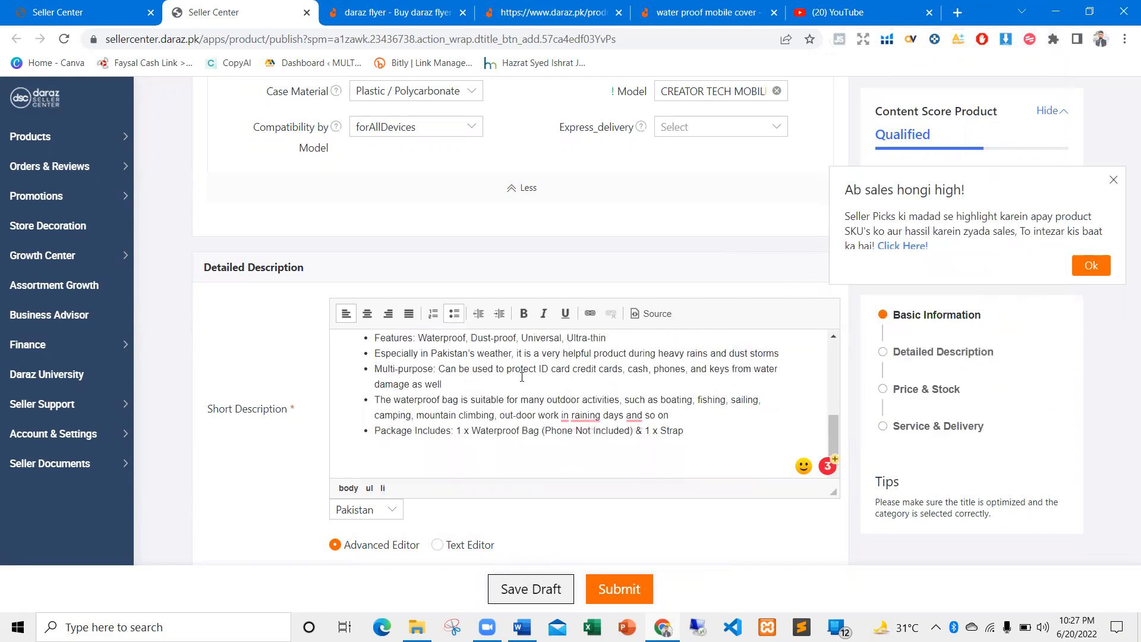
pyautogui.moveTo(580, 415)
pyautogui.click(580, 446)
pyautogui.scroll(5, 445, 386)
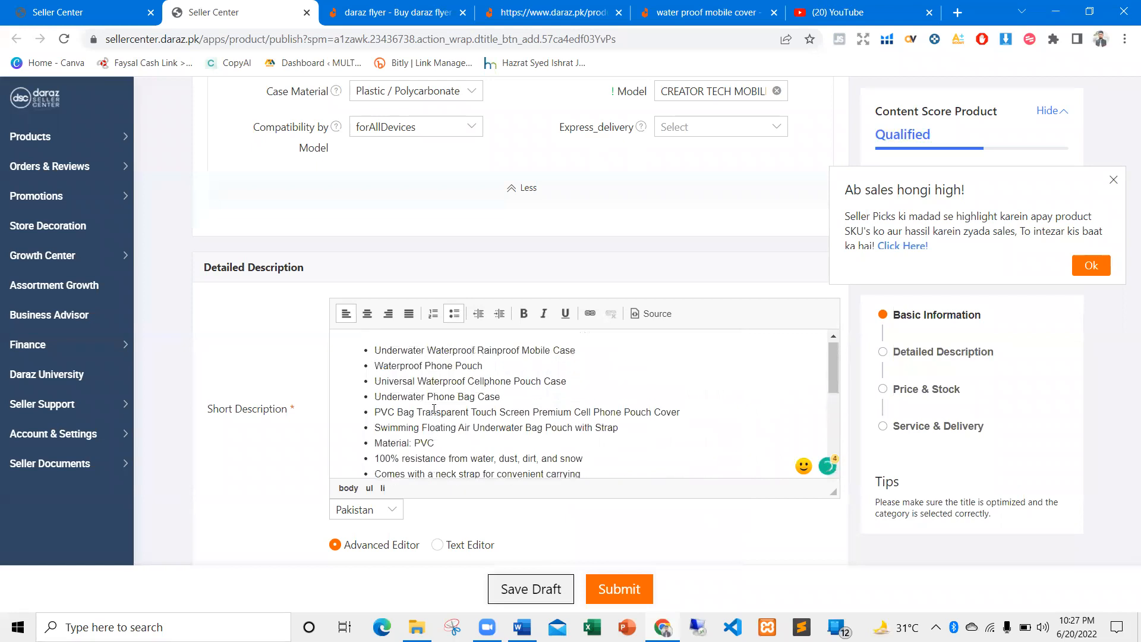
# Make all bullet points in the Short Description bold
pyautogui.moveTo(375, 347); pyautogui.dragTo(615, 546)
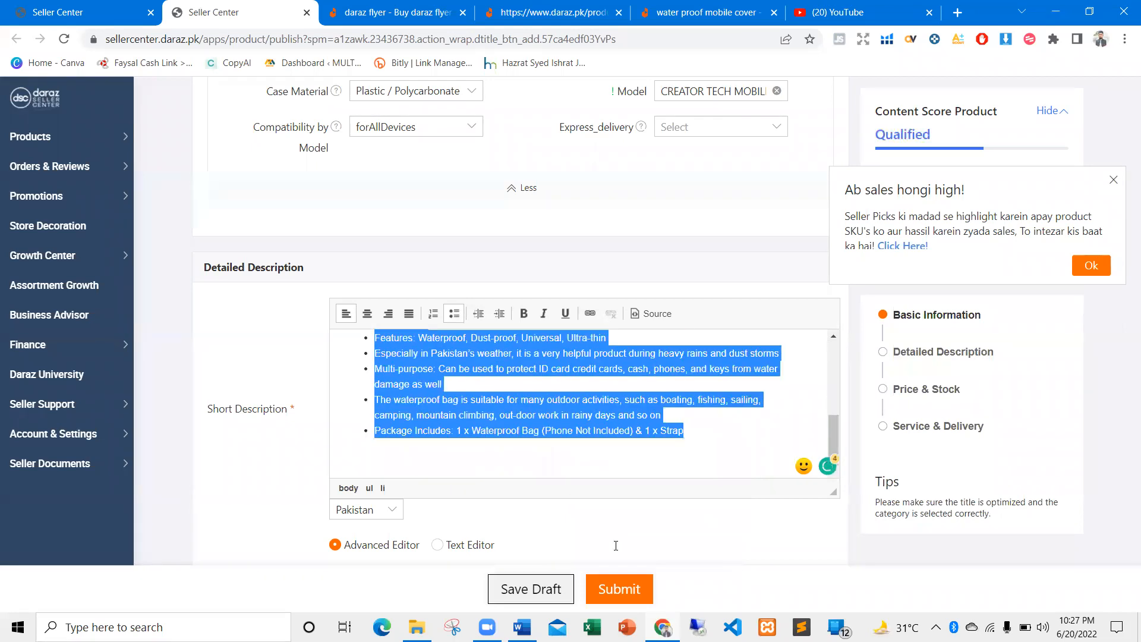
pyautogui.click(523, 313)
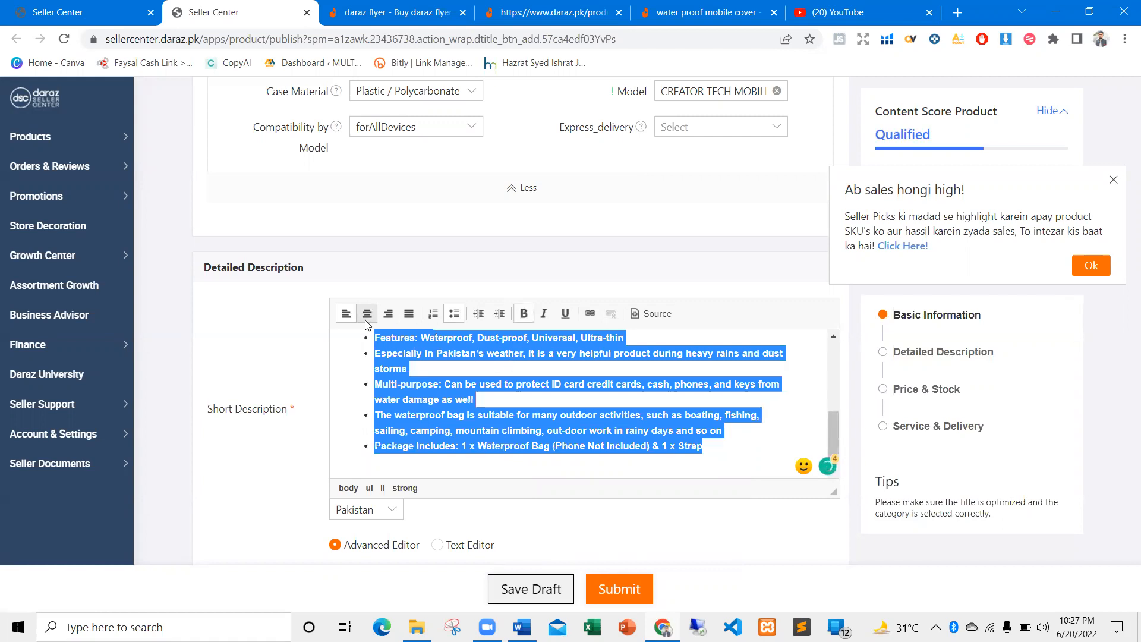
# Try the numbered list format on the selected Short Description text and restore the bulleted list
pyautogui.click(454, 315)
pyautogui.click(455, 315)
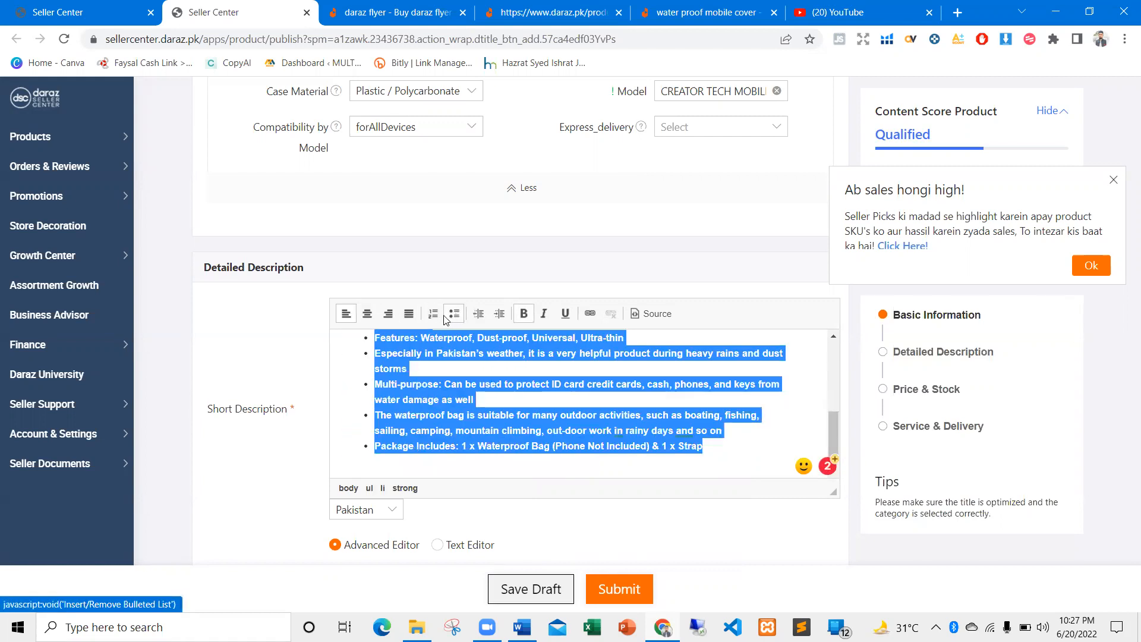
pyautogui.click(439, 319)
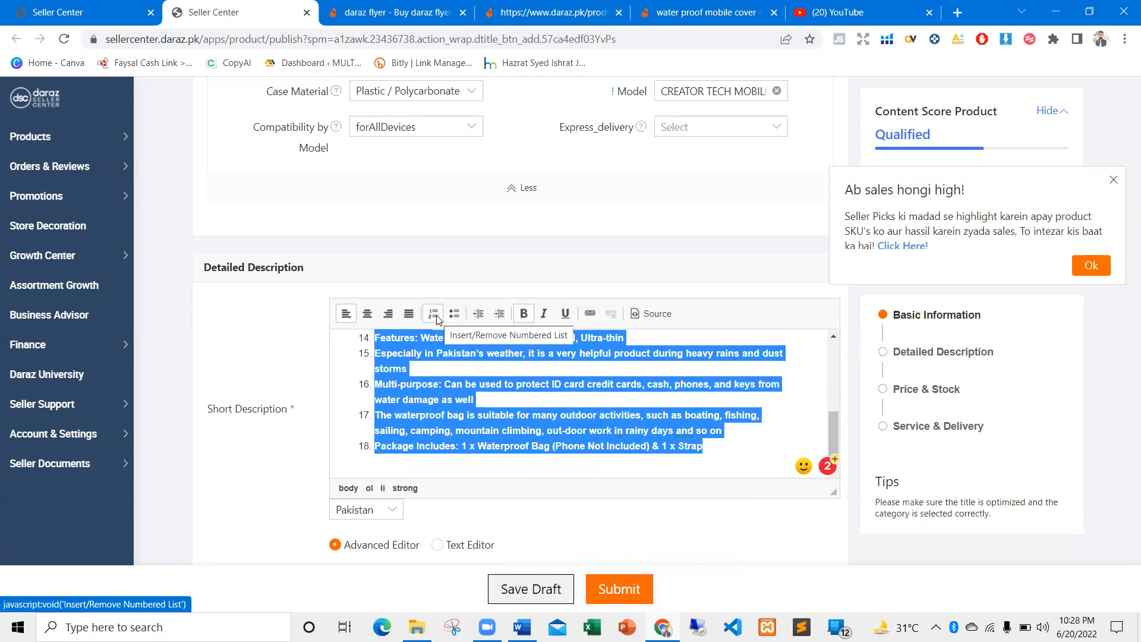
pyautogui.click(436, 319)
pyautogui.click(454, 314)
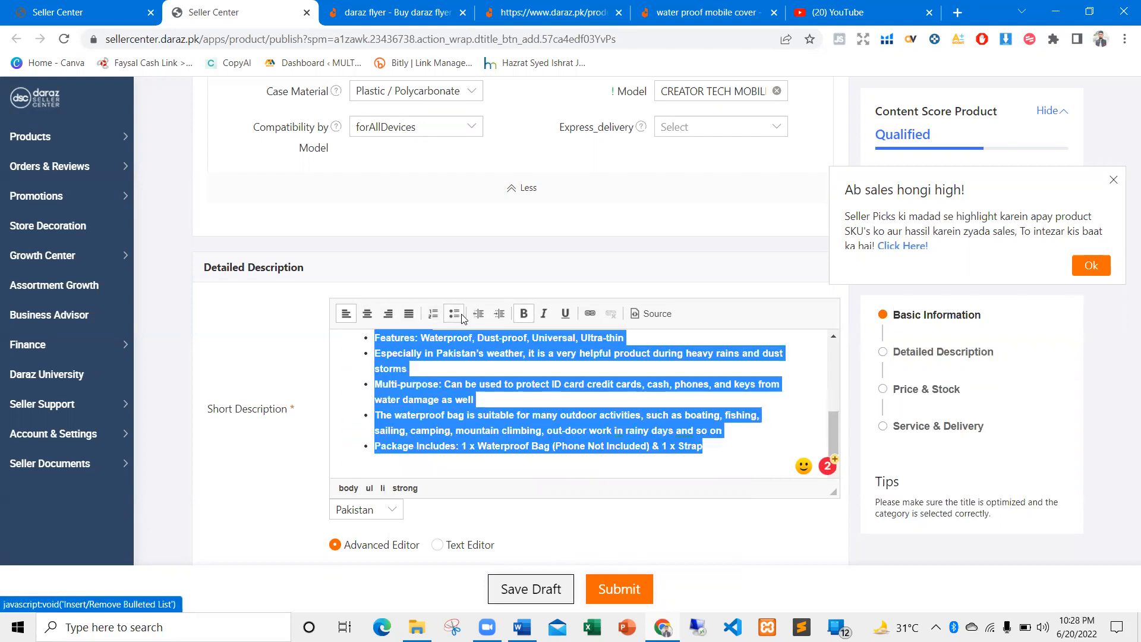
# Remove the Short Description's list indent, indent the text one level, reapply the bulleted list and review the formatted text
pyautogui.click(485, 316)
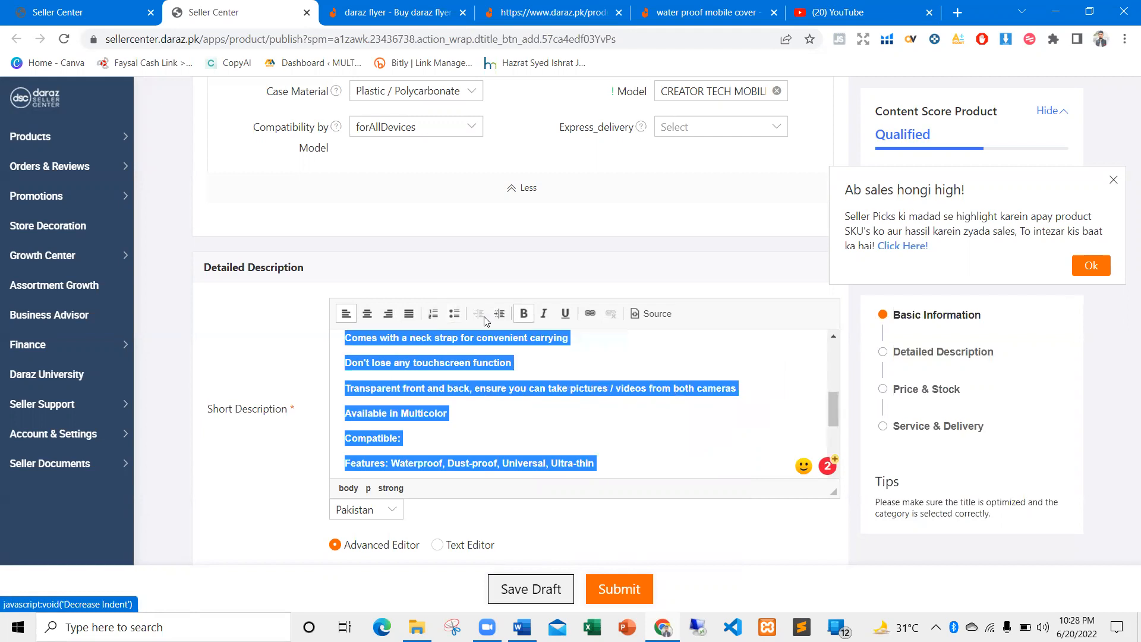
pyautogui.click(499, 314)
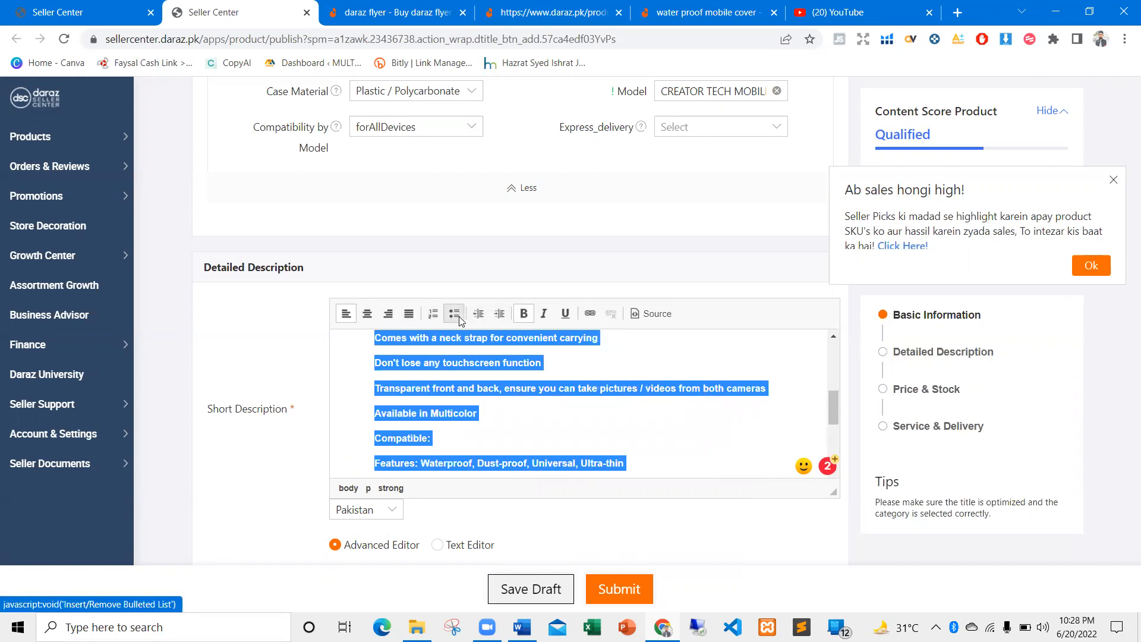
pyautogui.click(455, 313)
pyautogui.click(480, 385)
pyautogui.scroll(7, 477, 400)
pyautogui.scroll(-4, 550, 443)
pyautogui.scroll(-3, 566, 424)
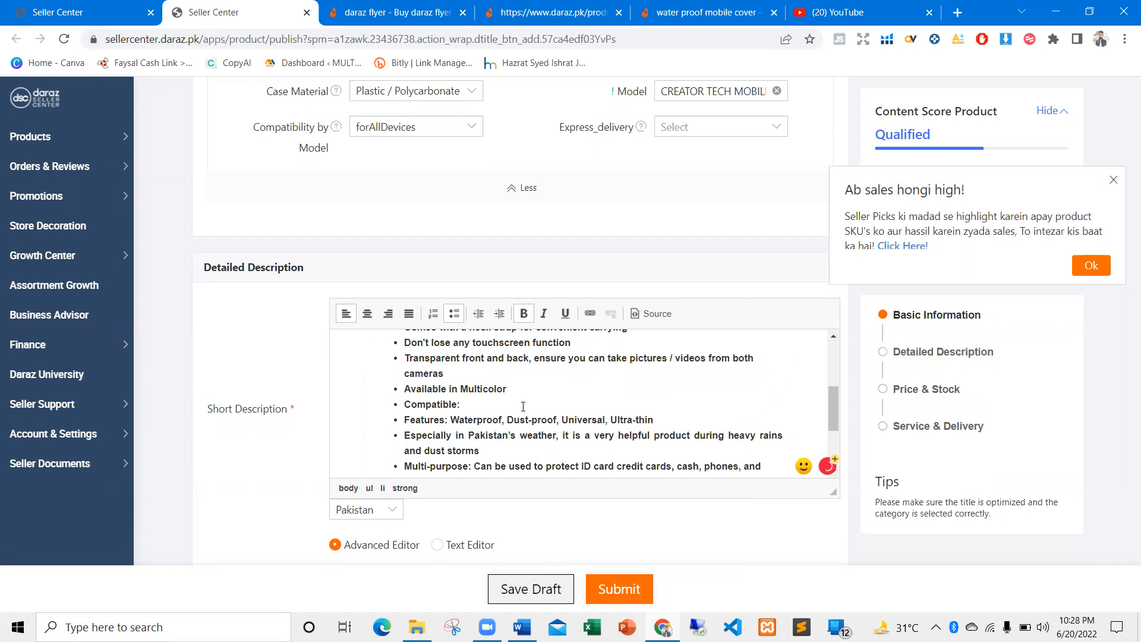
# Review the end of the Short Description and examine the Long Description editor and its page preview
pyautogui.scroll(-8, 524, 406)
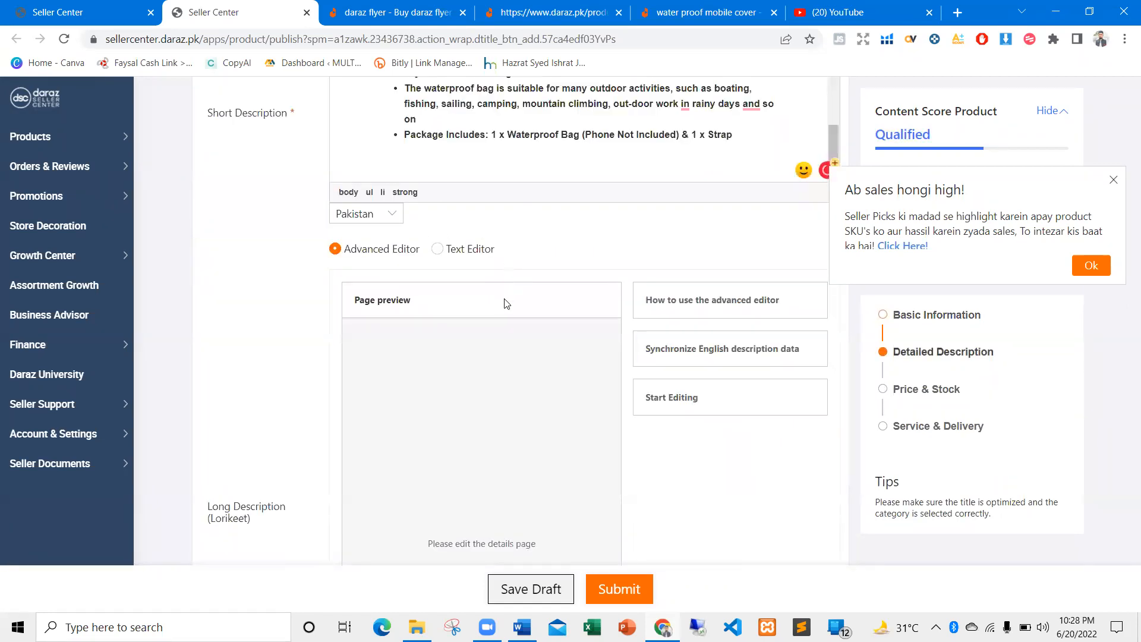
pyautogui.scroll(2, 506, 304)
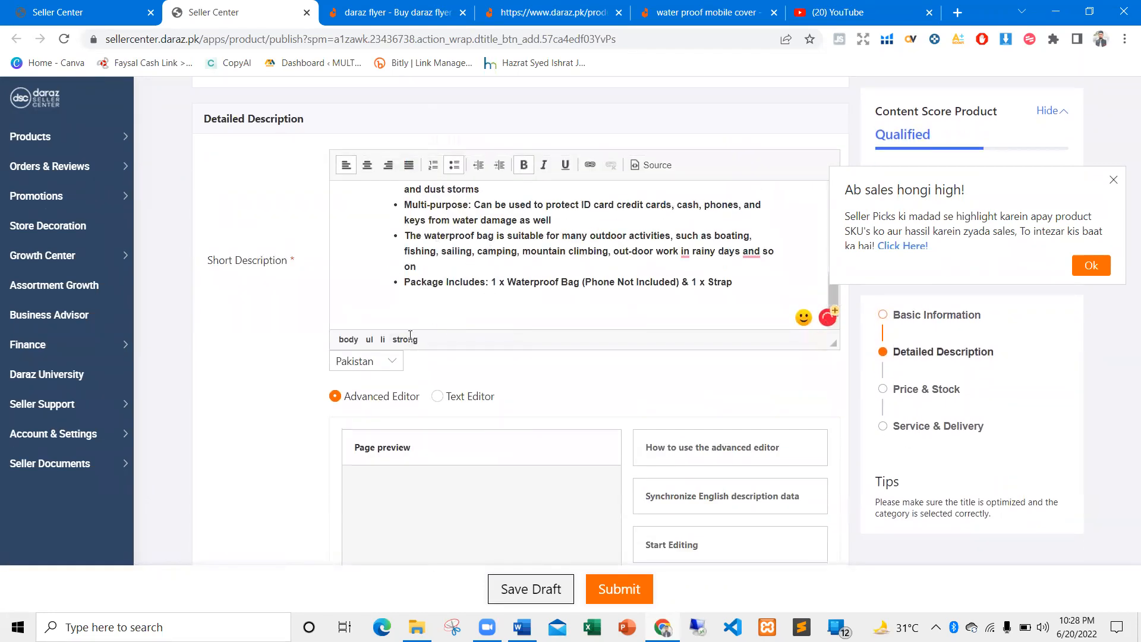
pyautogui.click(394, 370)
pyautogui.click(393, 370)
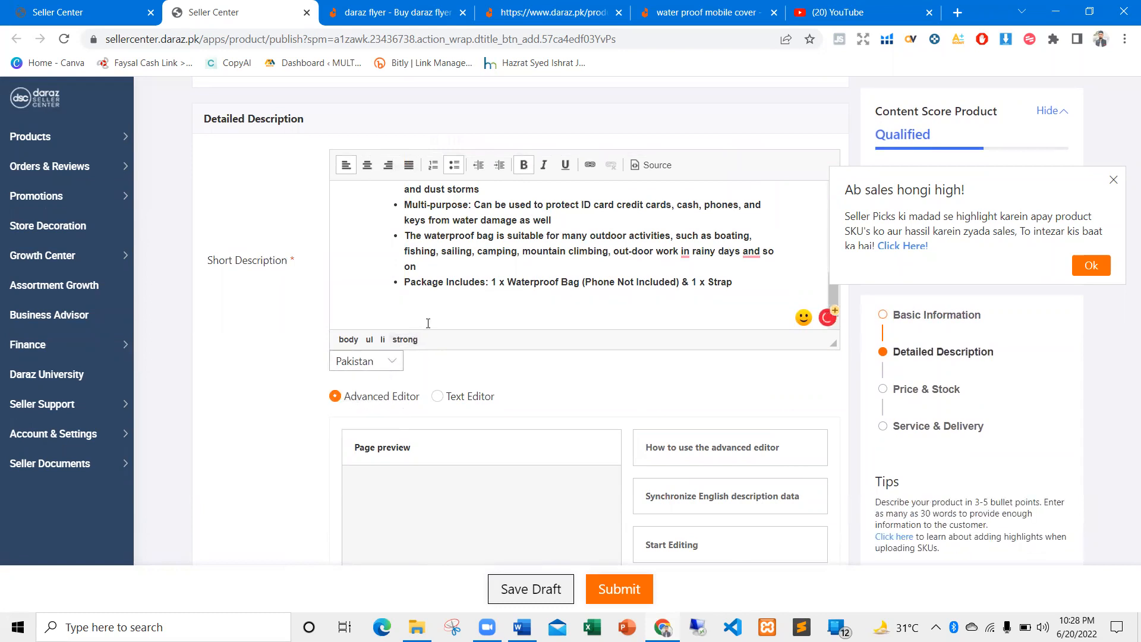
pyautogui.scroll(-8, 625, 283)
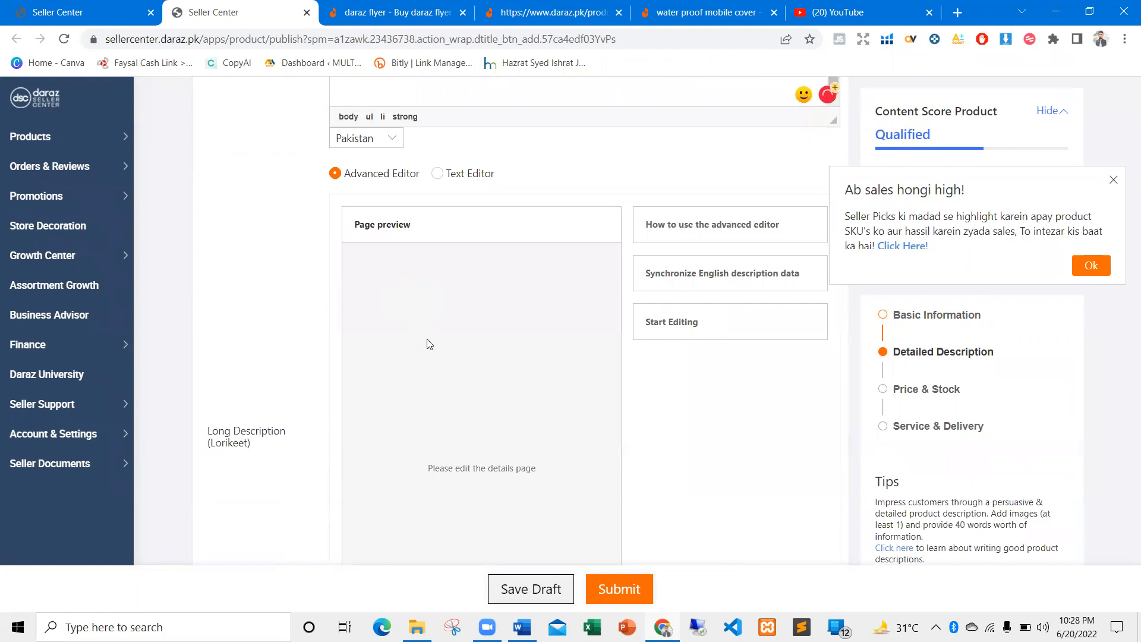
pyautogui.scroll(3, 445, 305)
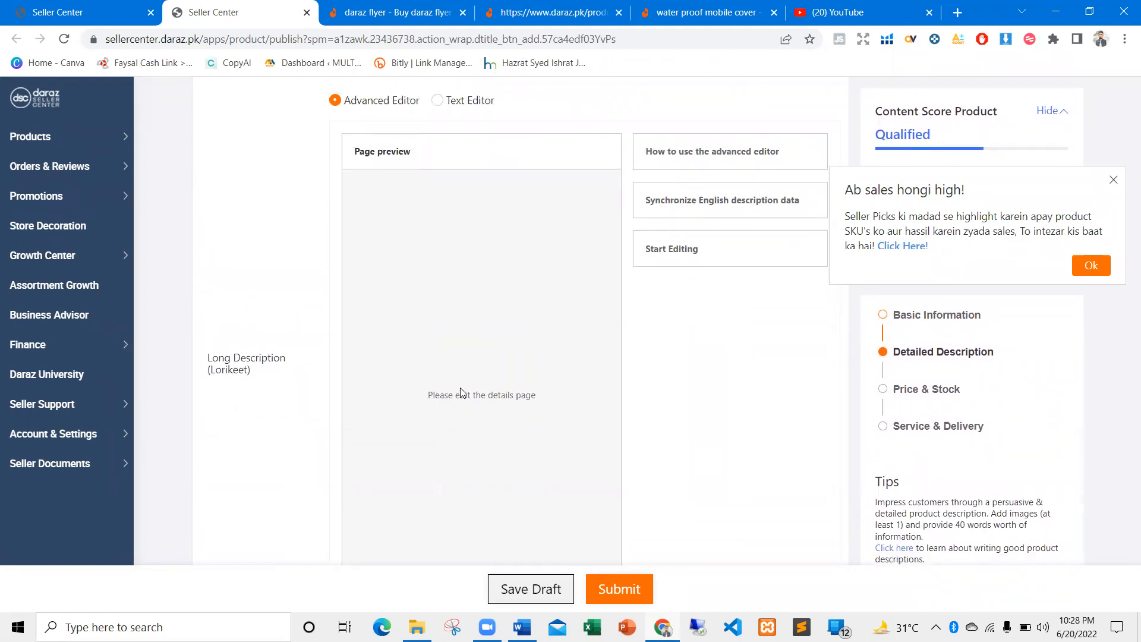
pyautogui.scroll(1, 466, 410)
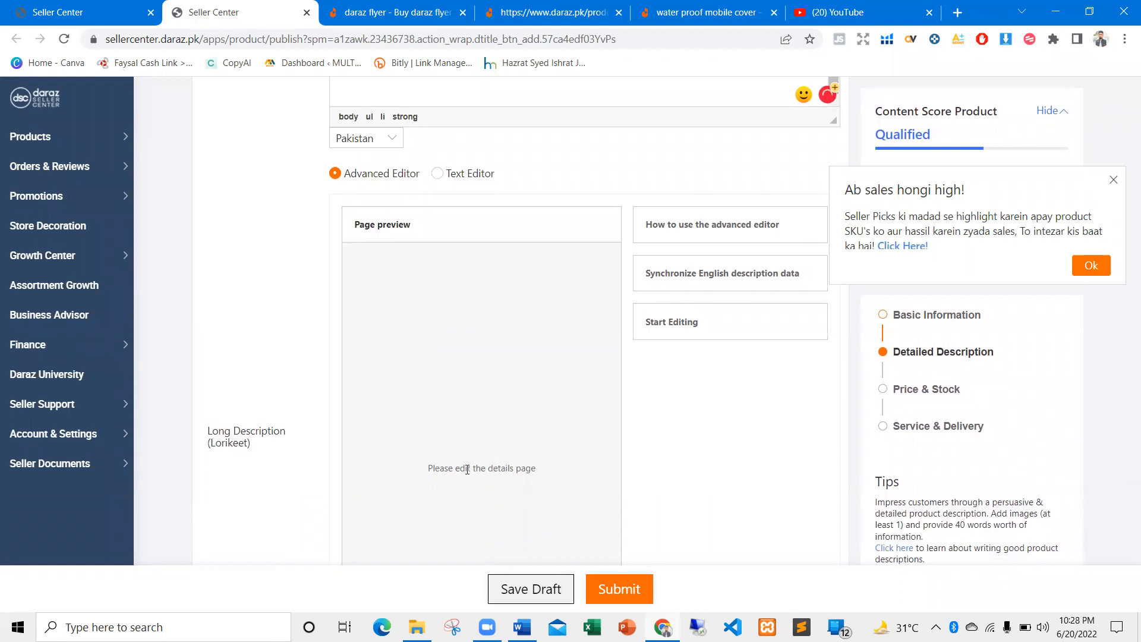
pyautogui.scroll(2, 537, 422)
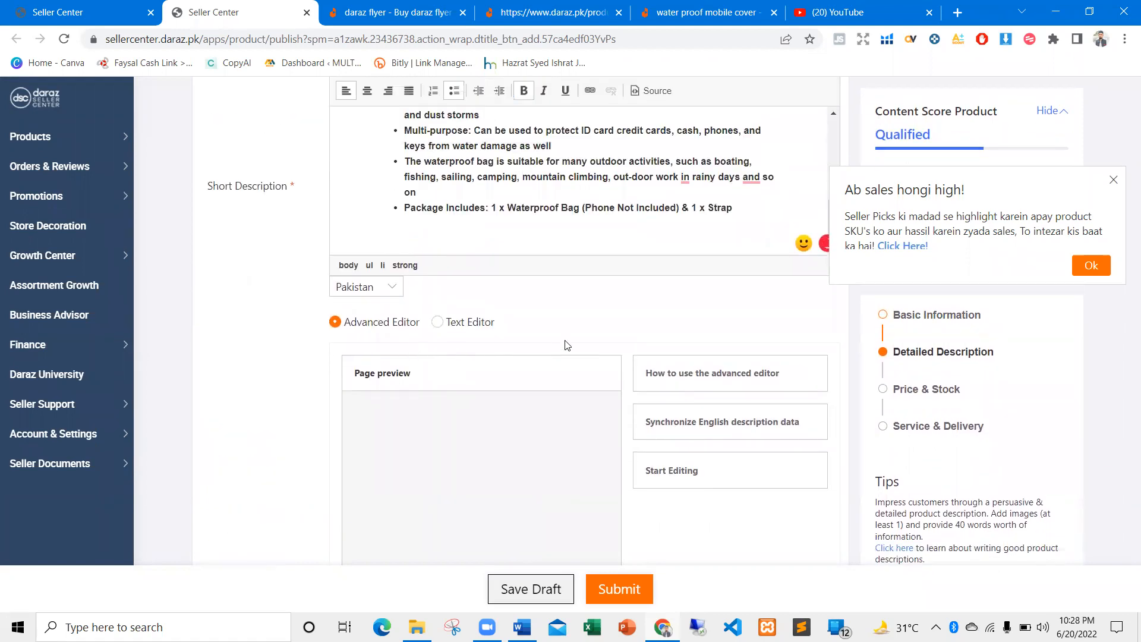
# Dismiss the promotional pop-up and switch the Long Description from the Advanced Editor to the Text Editor
pyautogui.click(1115, 182)
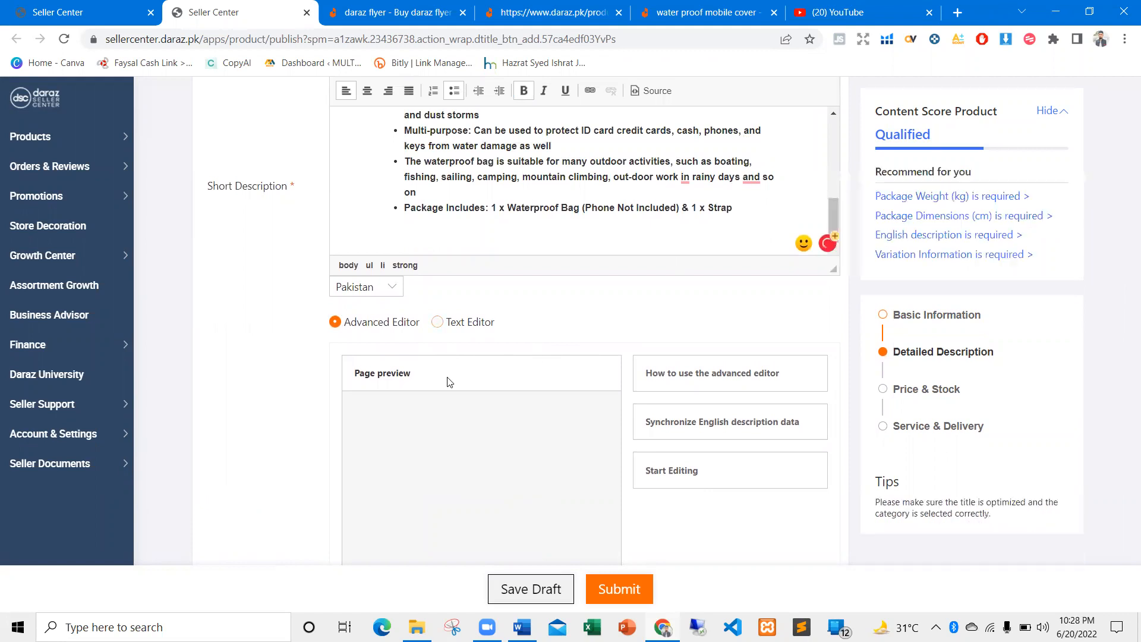
pyautogui.click(437, 322)
pyautogui.click(335, 321)
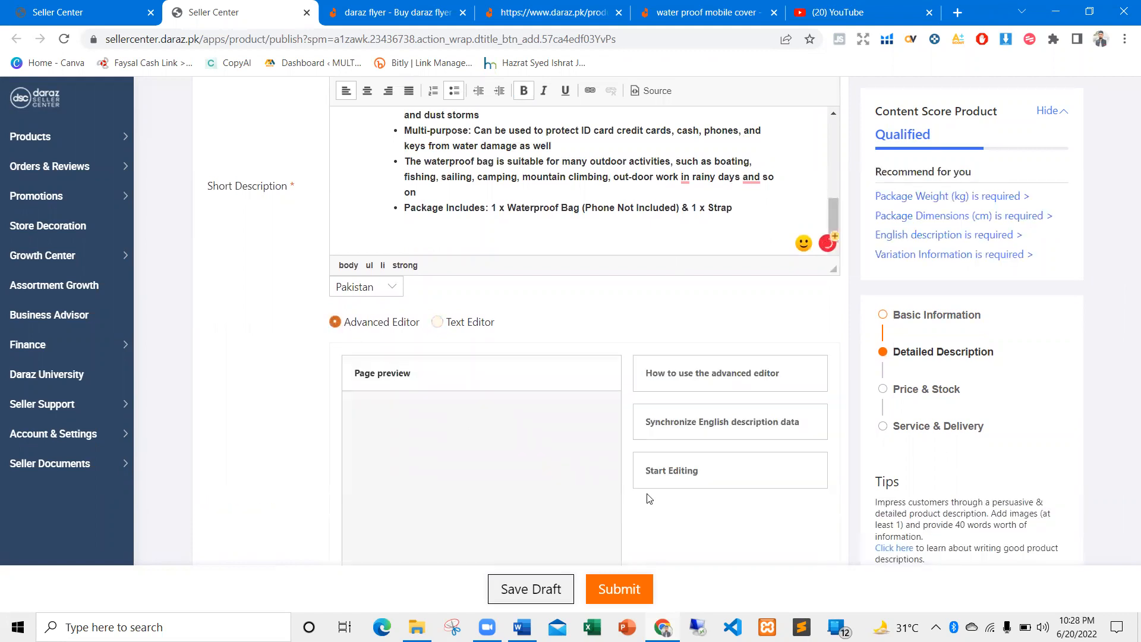
pyautogui.scroll(-2, 692, 235)
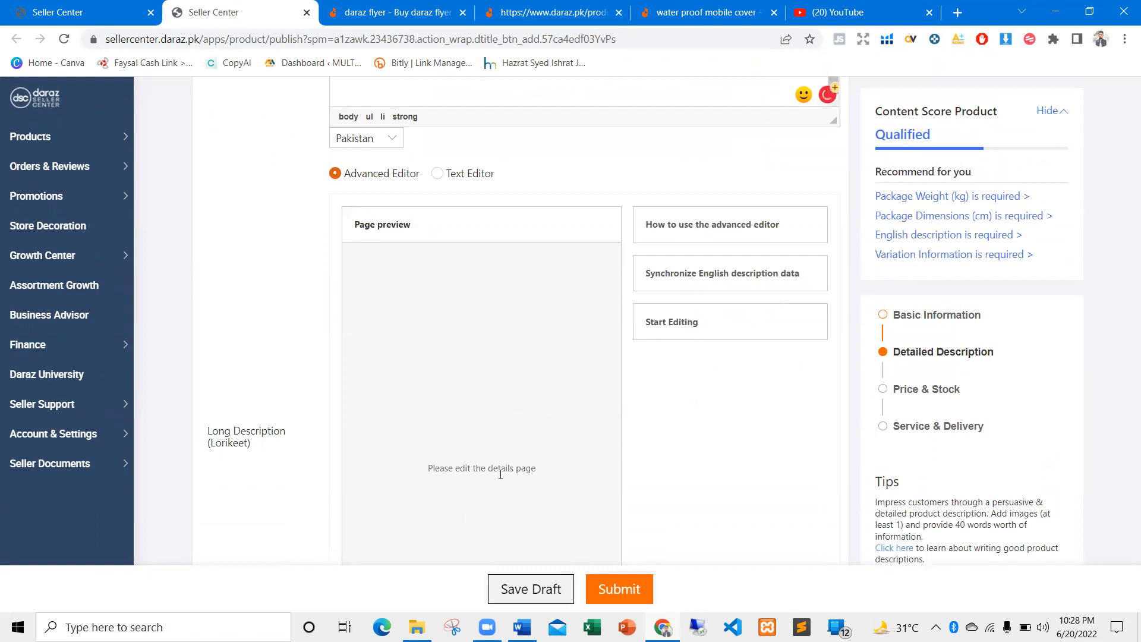
pyautogui.scroll(-2, 474, 472)
pyautogui.tripleClick(462, 320)
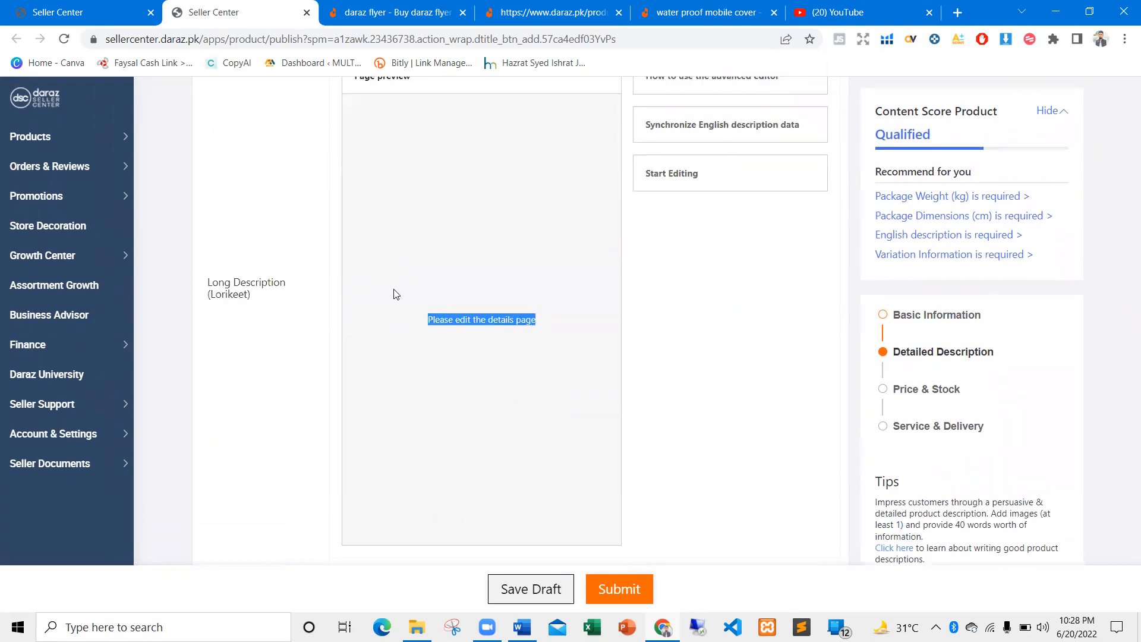
pyautogui.scroll(4, 386, 321)
pyautogui.click(437, 319)
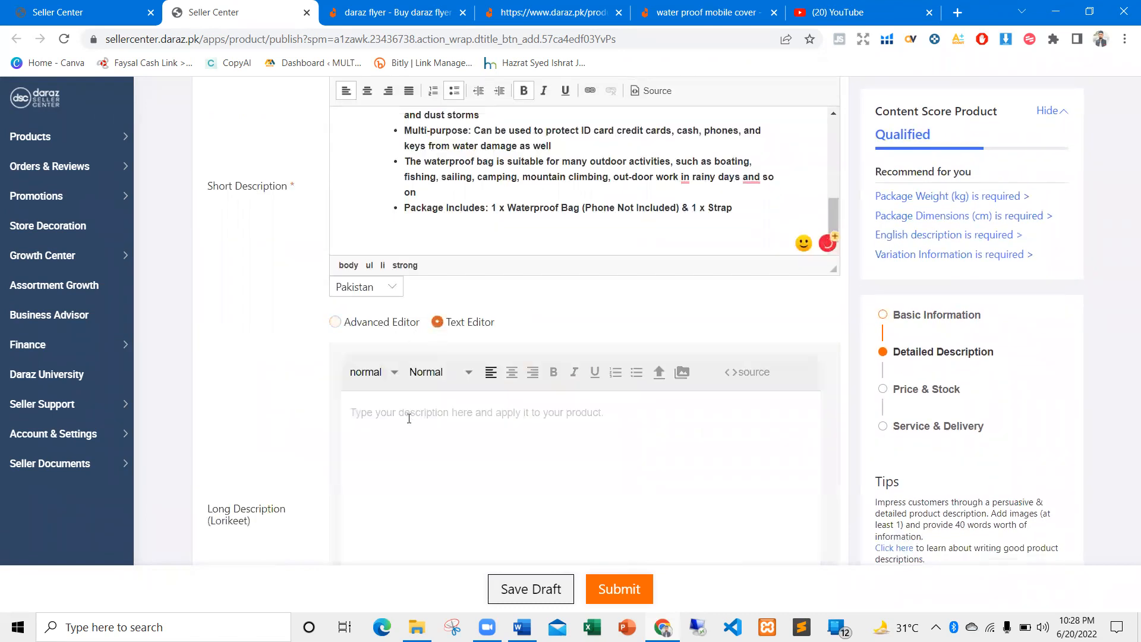
pyautogui.click(398, 408)
# Check the bullet points in the Word document and examine the listing's Long Description and English description fields
pyautogui.scroll(-2, 397, 319)
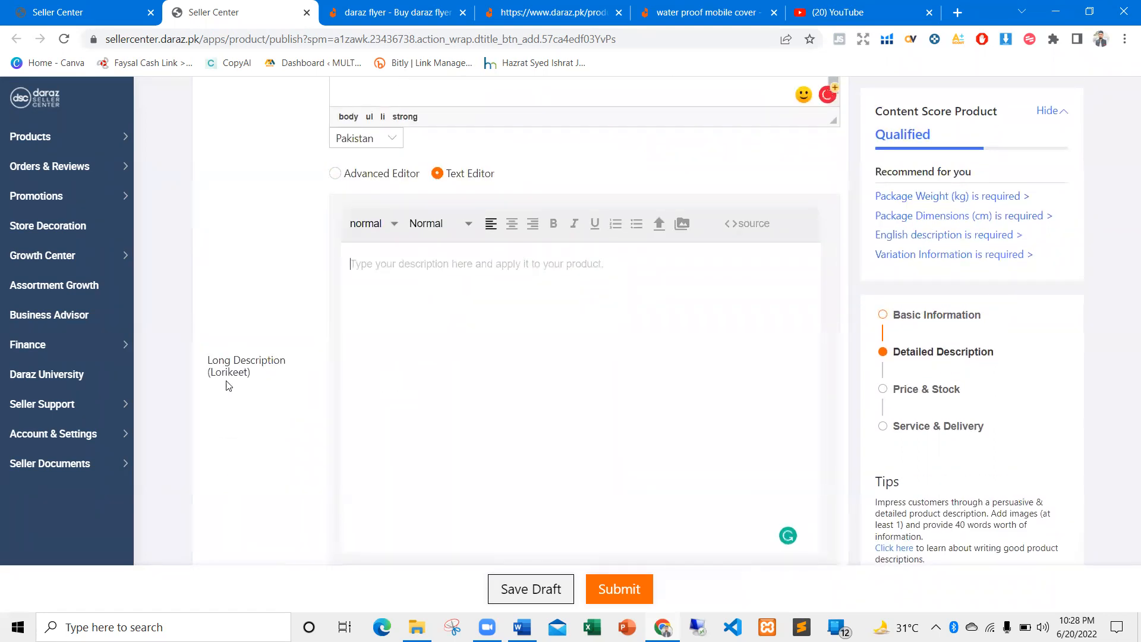
pyautogui.hotkey('alt', 'Tab')
pyautogui.click(565, 372)
pyautogui.scroll(-7, 566, 372)
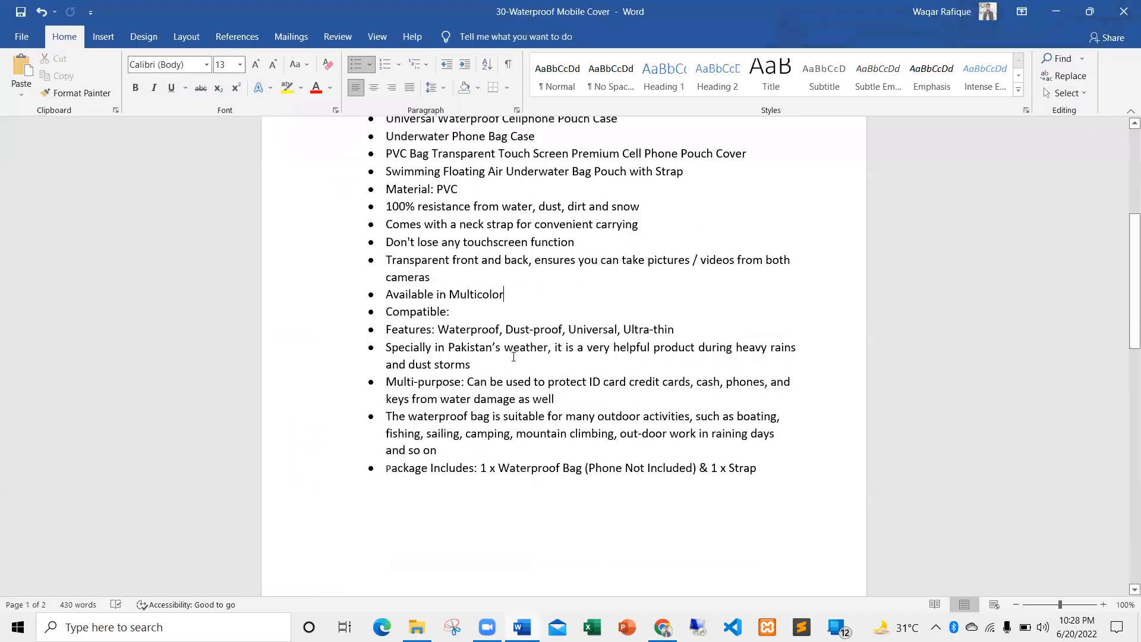
pyautogui.hotkey('alt', 'Tab')
pyautogui.scroll(-10, 434, 371)
pyautogui.scroll(8, 413, 370)
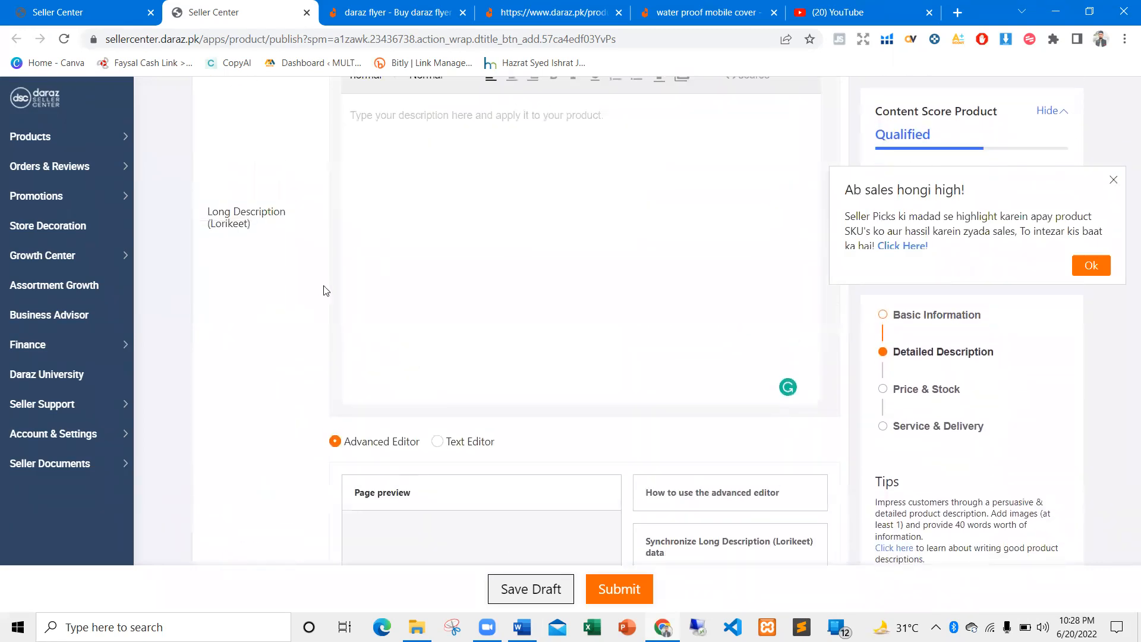
pyautogui.moveTo(252, 224); pyautogui.dragTo(231, 213)
pyautogui.click(291, 165)
pyautogui.scroll(-3, 364, 221)
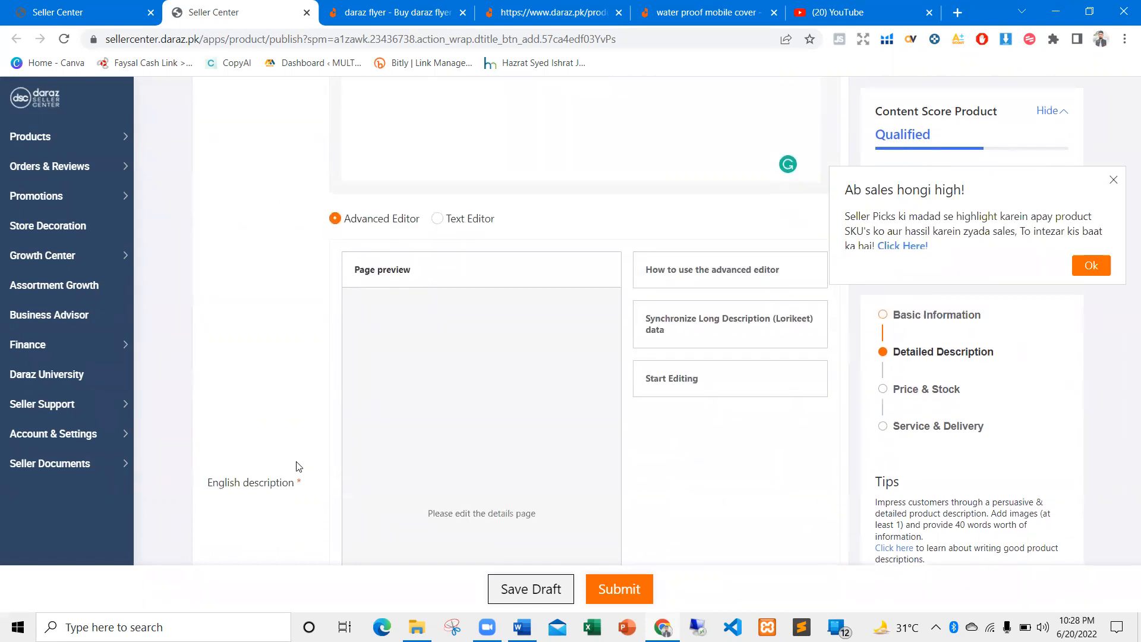
# Switch to the Word document and copy the whole text of its Description section, through the "For All Seasons" paragraph
pyautogui.hotkey('alt', 'Tab')
pyautogui.scroll(-1, 469, 410)
pyautogui.scroll(3, 469, 404)
pyautogui.scroll(-3, 468, 404)
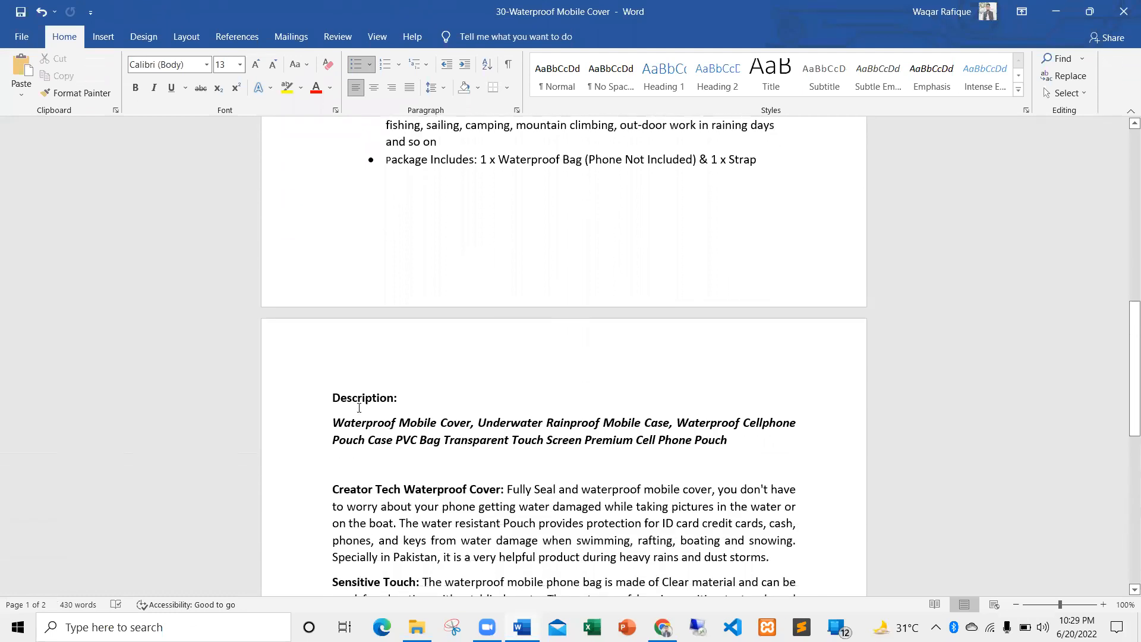
pyautogui.scroll(-2, 359, 408)
pyautogui.moveTo(334, 352); pyautogui.dragTo(503, 437)
pyautogui.scroll(-5, 555, 532)
pyautogui.hotkey('ctrl', 'c')
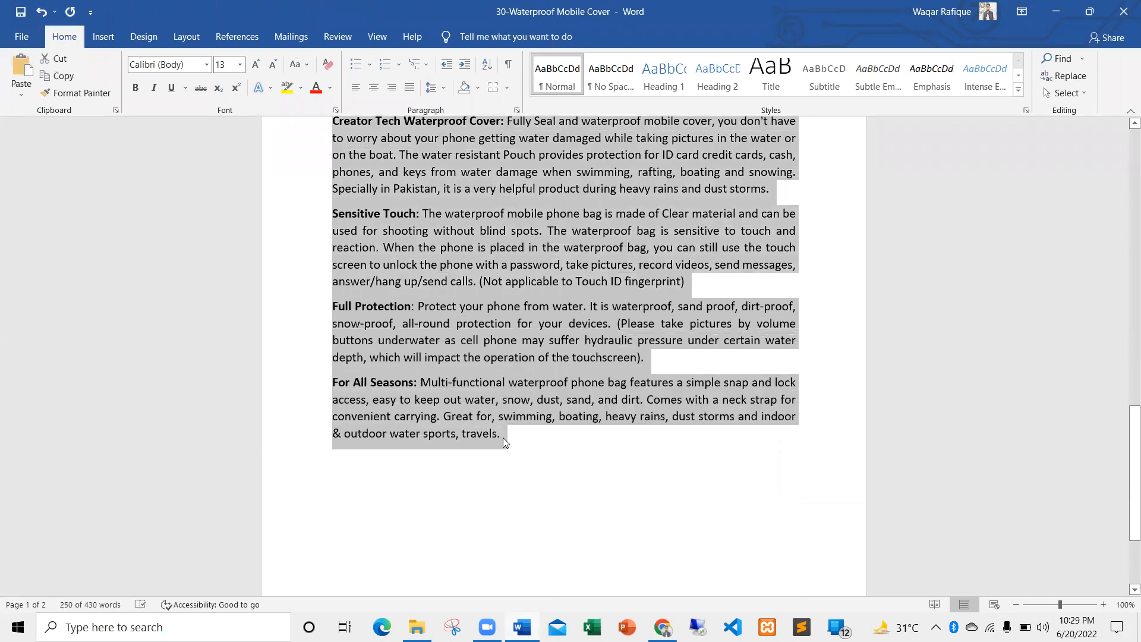
# Switch back to the Seller Center listing and paste the copied description into the Long Description text editor
pyautogui.hotkey('alt', 'Tab')
pyautogui.scroll(7, 426, 283)
pyautogui.click(427, 371)
pyautogui.click(393, 416)
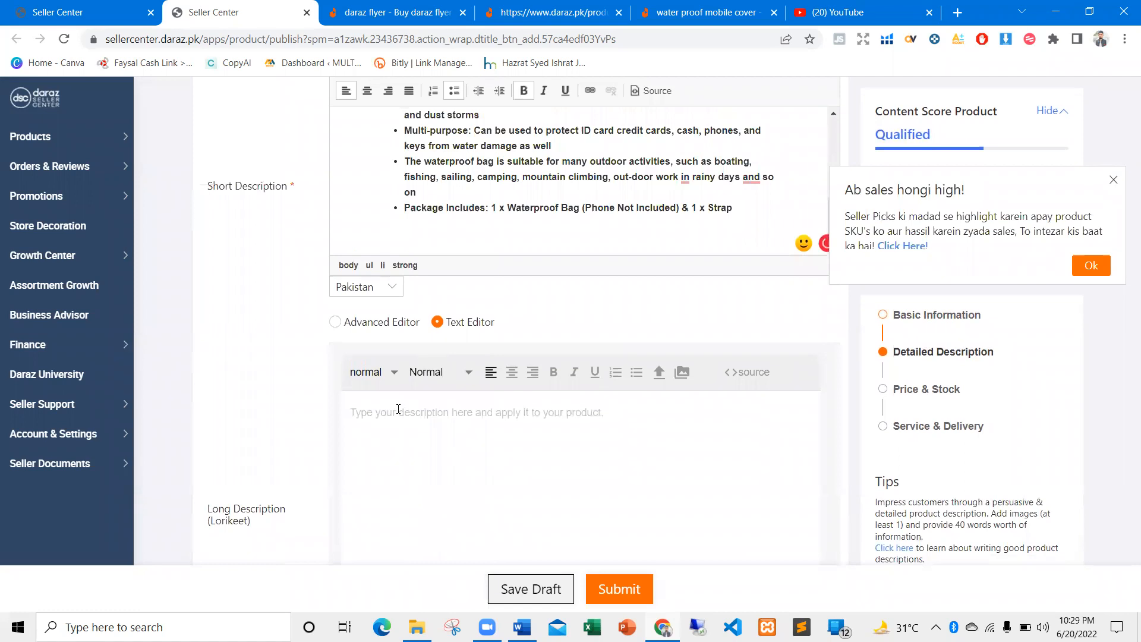
pyautogui.hotkey('ctrl', 'v')
pyautogui.scroll(5, 869, 432)
pyautogui.scroll(-8, 869, 432)
# Make "Waterproof Mobile Cover, Underwater" bold in the Long Description, and try a line break after it before removing it
pyautogui.moveTo(568, 283); pyautogui.dragTo(350, 284)
pyautogui.click(554, 226)
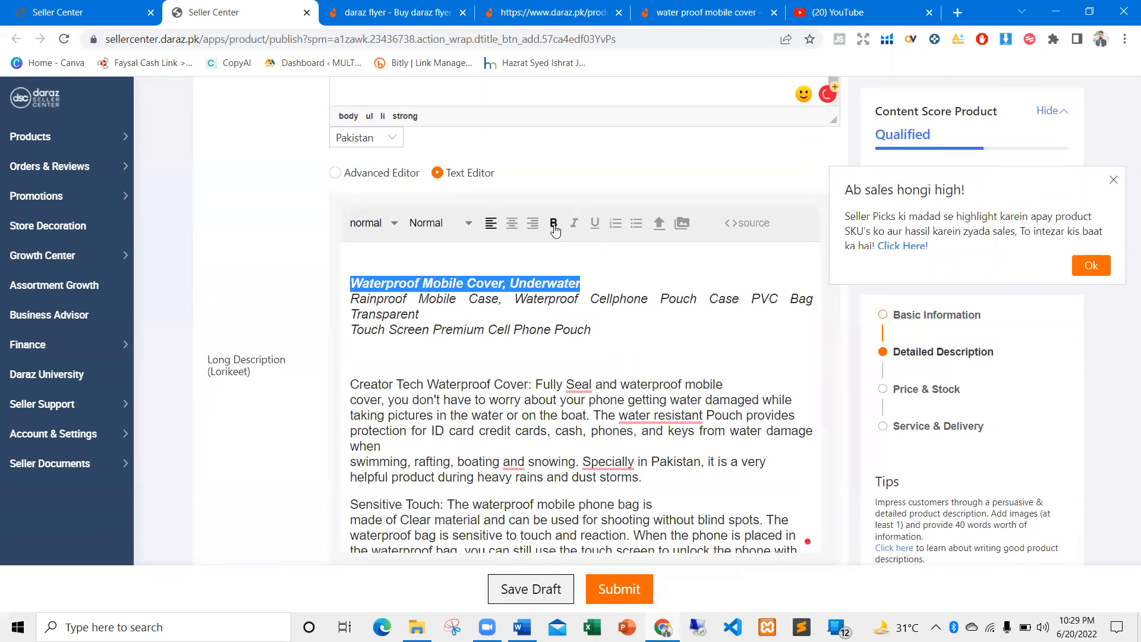
pyautogui.click(591, 284)
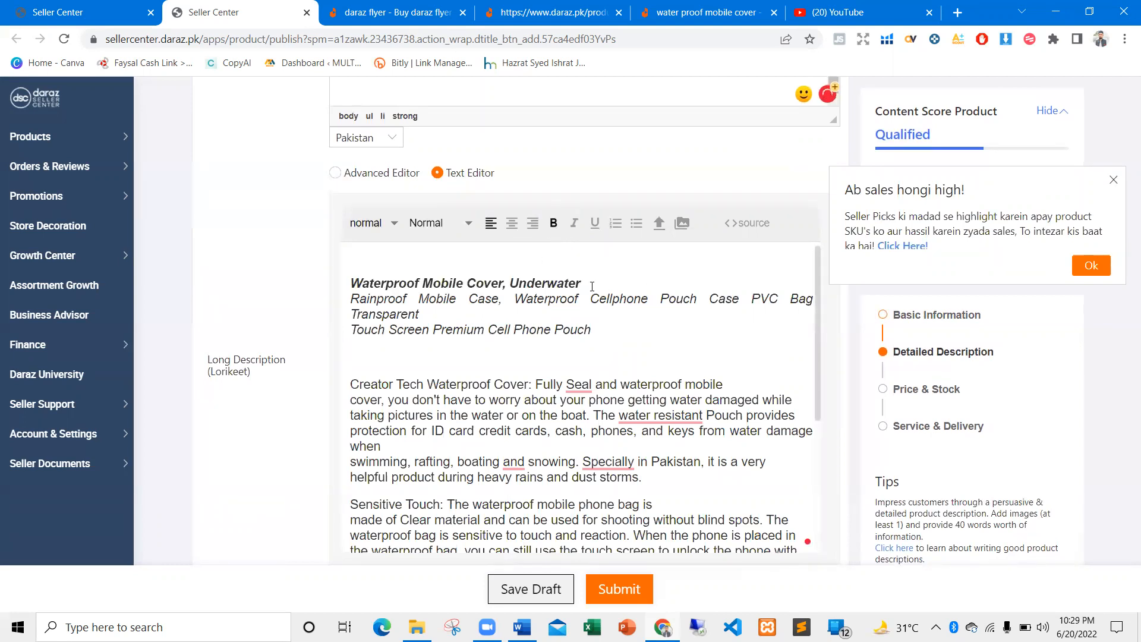
pyautogui.press('Return')
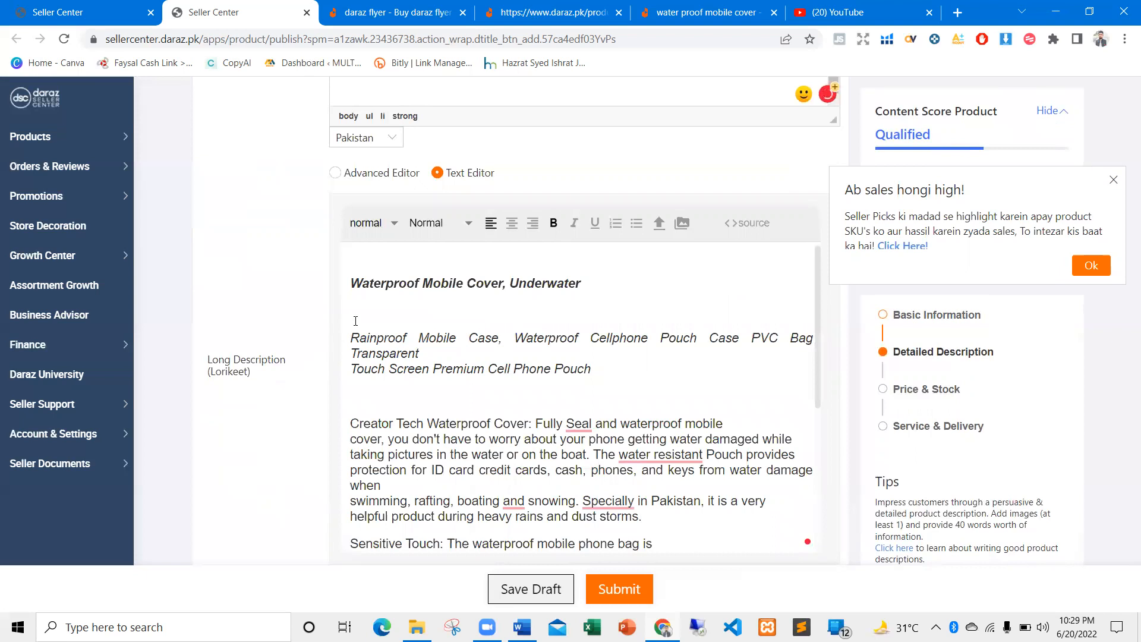
pyautogui.press('BackSpace')
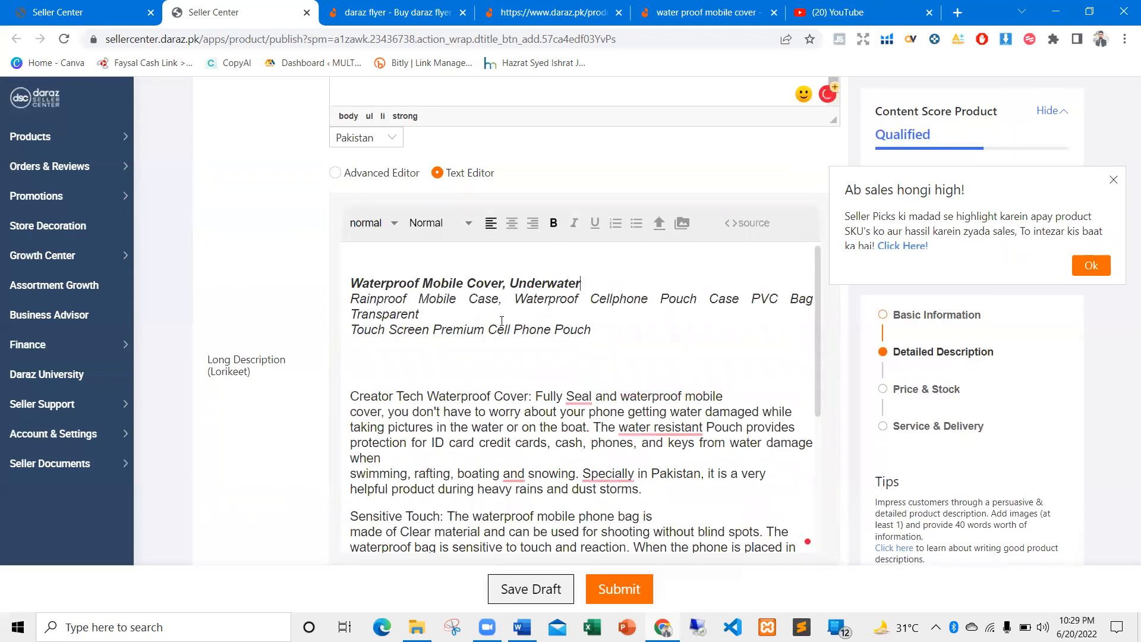
# Delete the word "Cellphone" after "Waterproof" in the italic product title of the Long Description, closing the gap there
pyautogui.click(589, 299)
pyautogui.press('BackSpace')
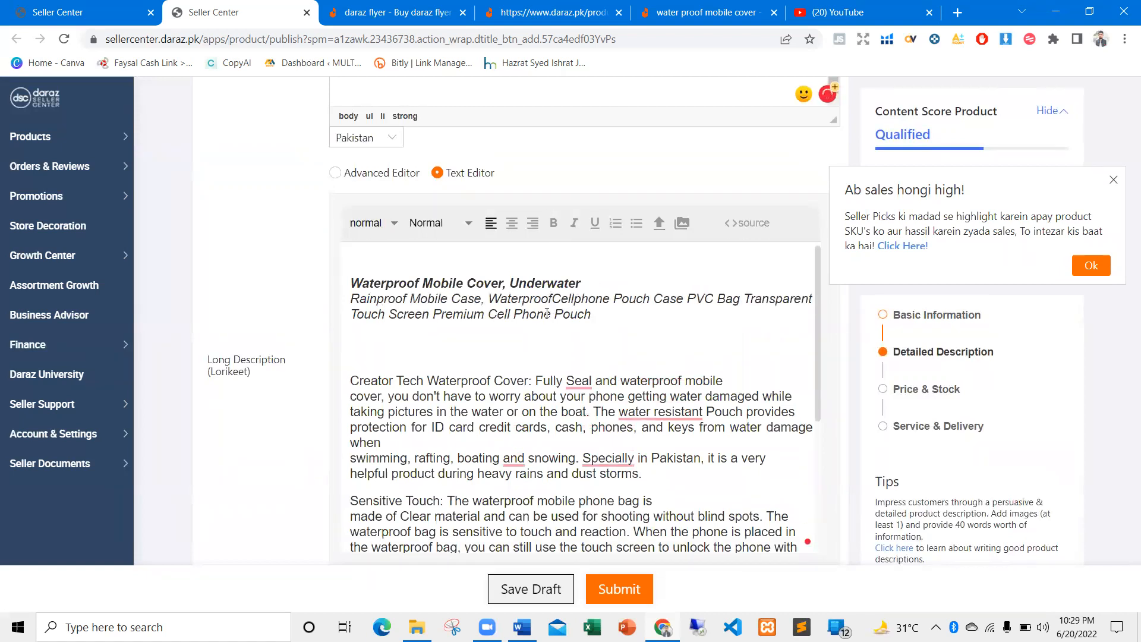
pyautogui.doubleClick(576, 303)
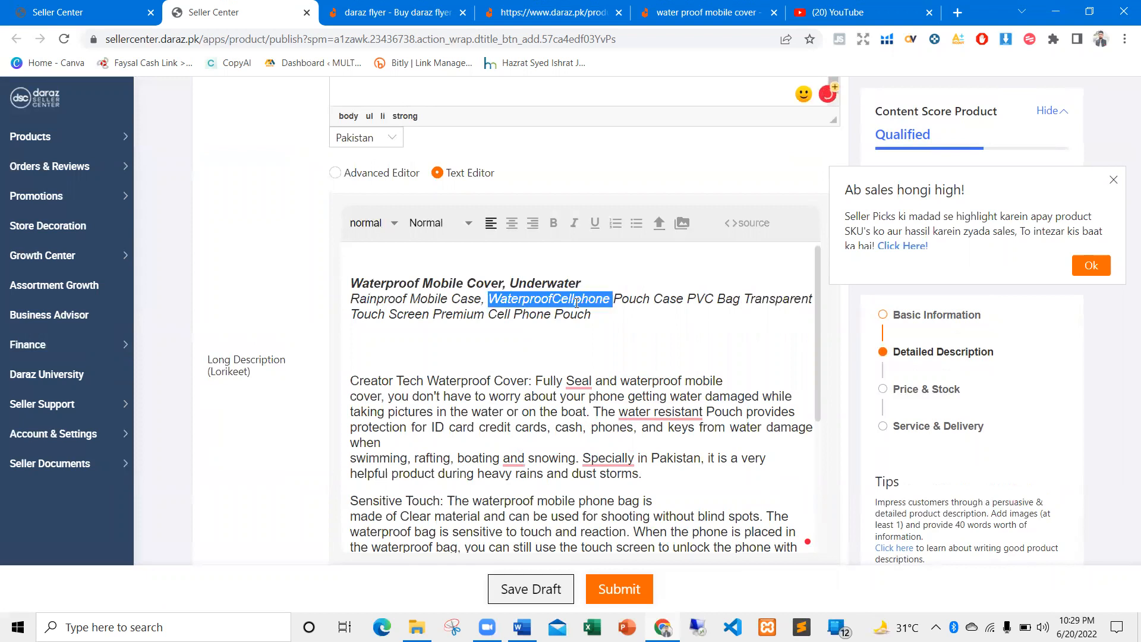
pyautogui.click(609, 301)
pyautogui.press('BackSpace')
pyautogui.press('BackSpace')
pyautogui.press('BackSpace')
pyautogui.press('BackSpace')
pyautogui.press('BackSpace')
pyautogui.press('BackSpace')
pyautogui.press('BackSpace')
pyautogui.press('BackSpace')
pyautogui.press('BackSpace')
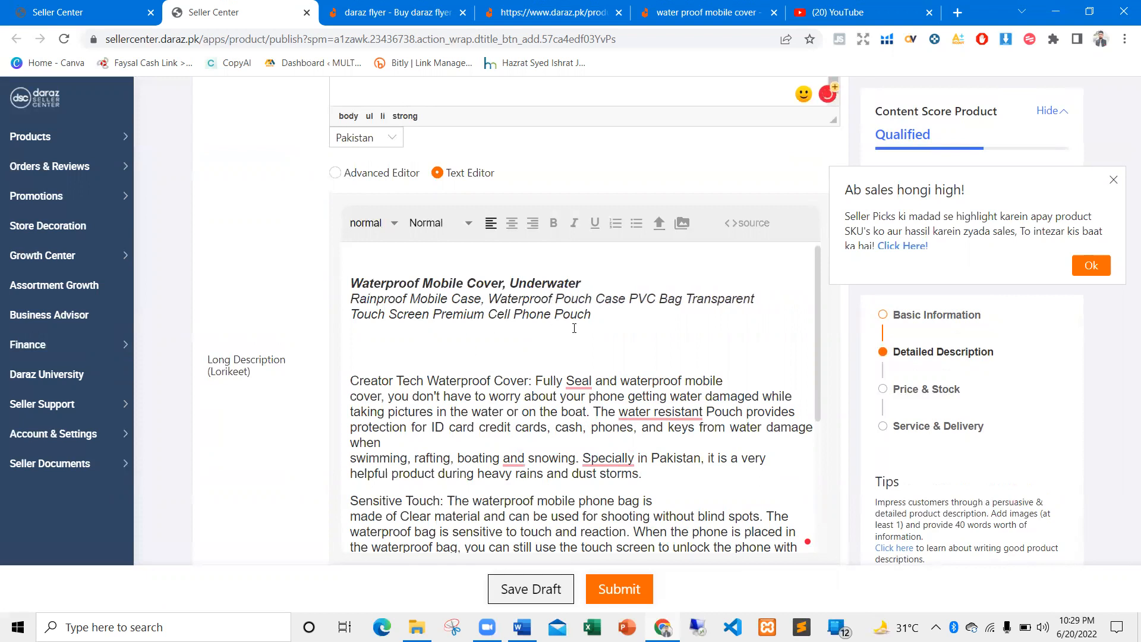
# Add two blank lines below the Long Description's product title and open the My Gallery folder in the image picker
pyautogui.press('Return')
pyautogui.press('Return')
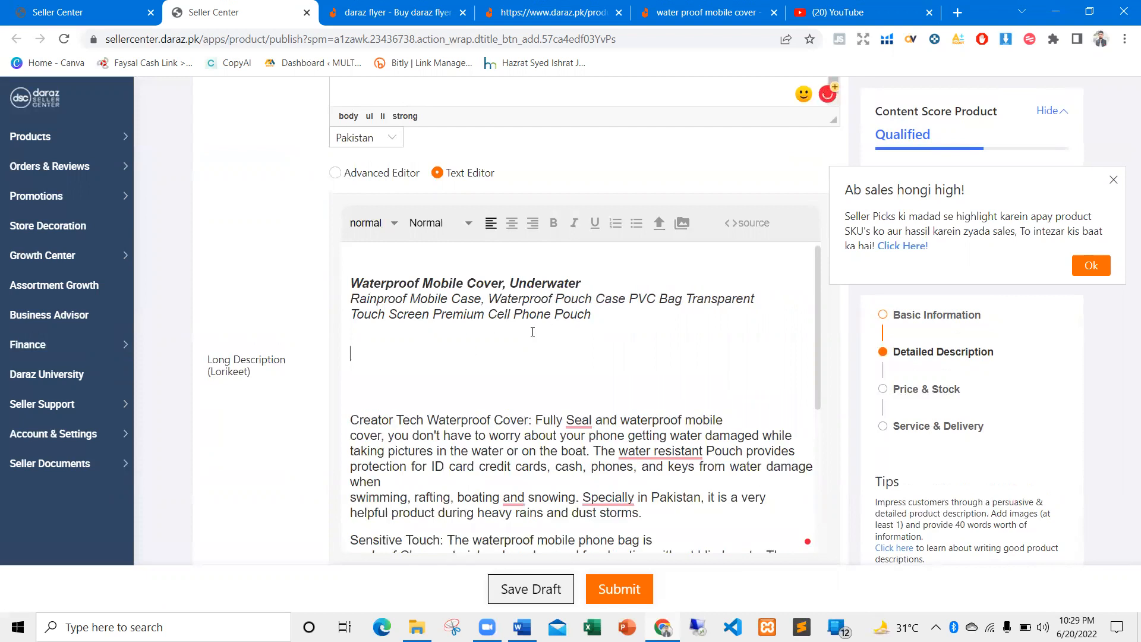
pyautogui.click(682, 224)
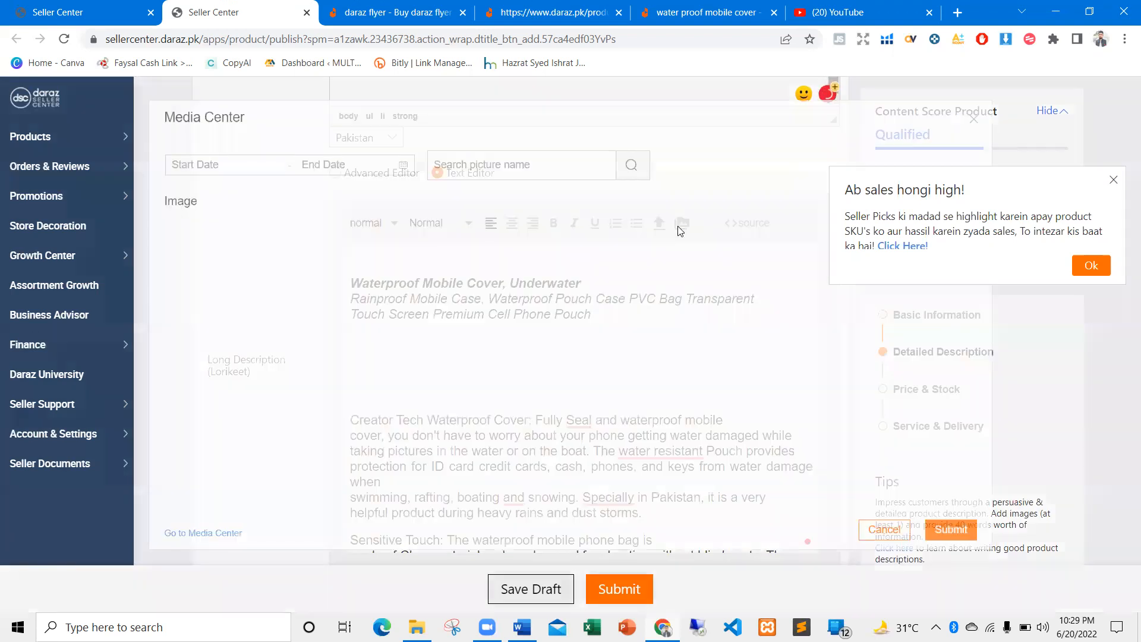
pyautogui.click(1115, 180)
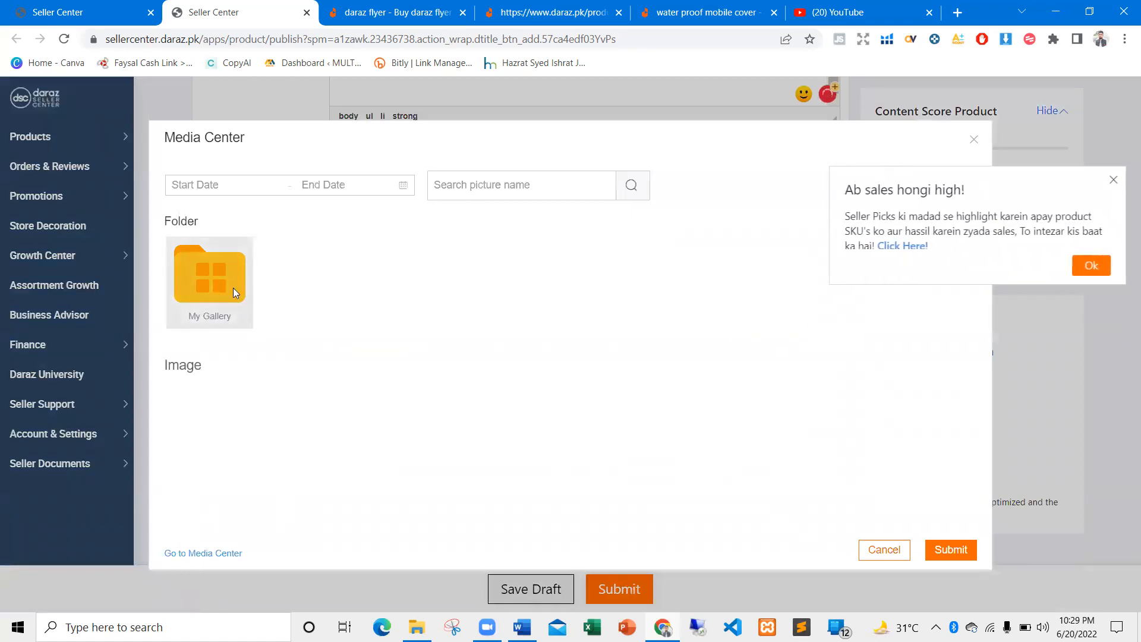
pyautogui.click(1114, 180)
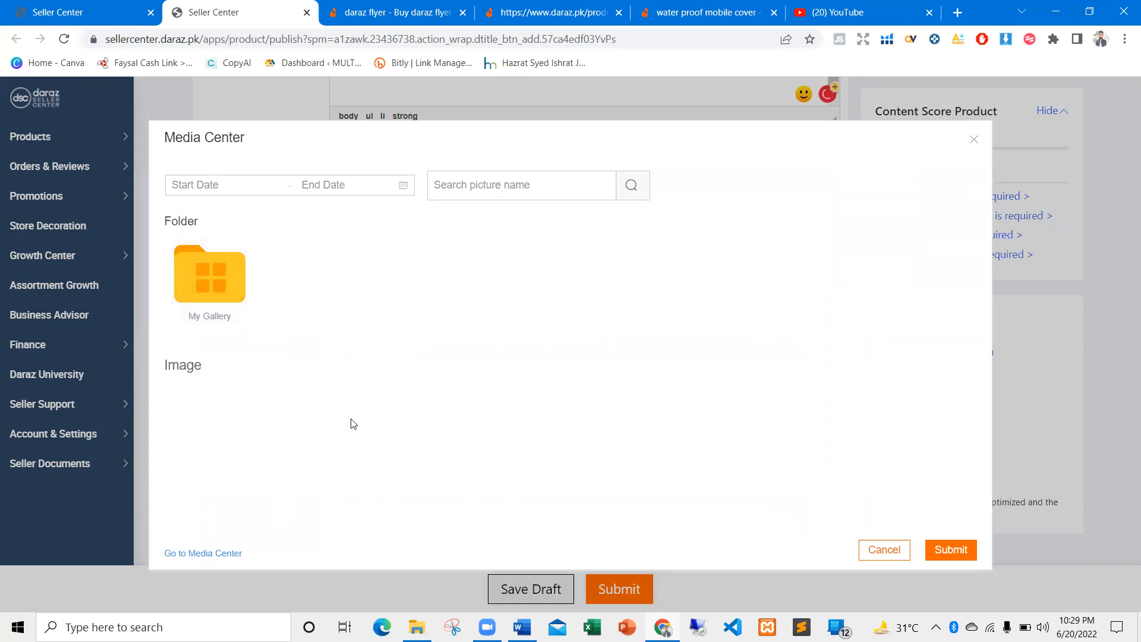
pyautogui.click(208, 289)
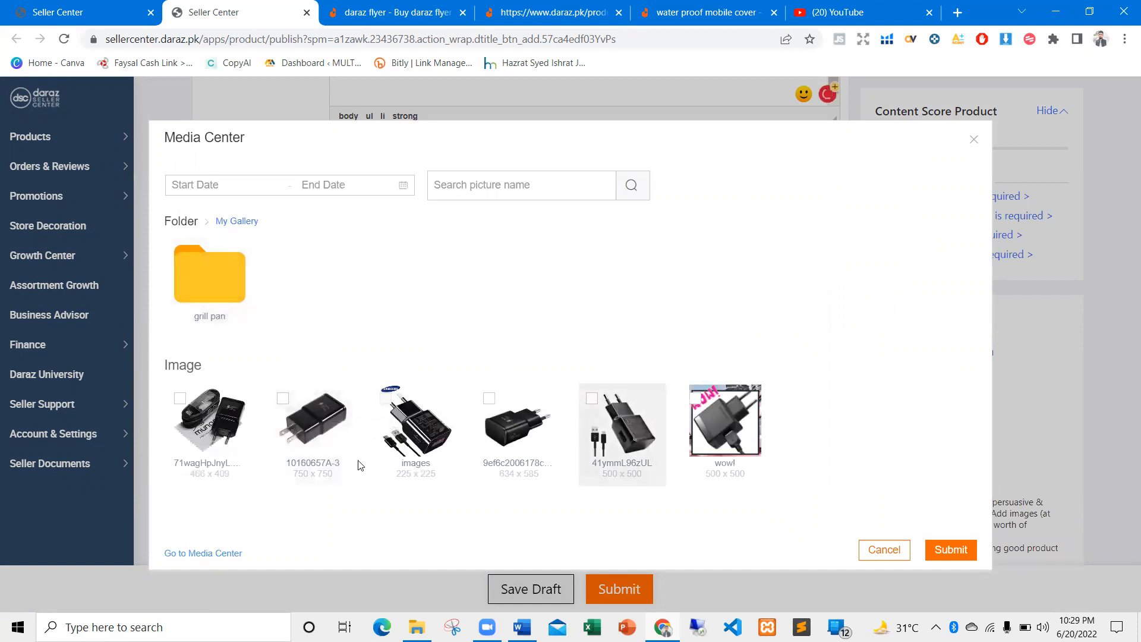
# Go to the full Media Center from the image picker and create a new folder named "waterproof mobile cover"
pyautogui.click(216, 554)
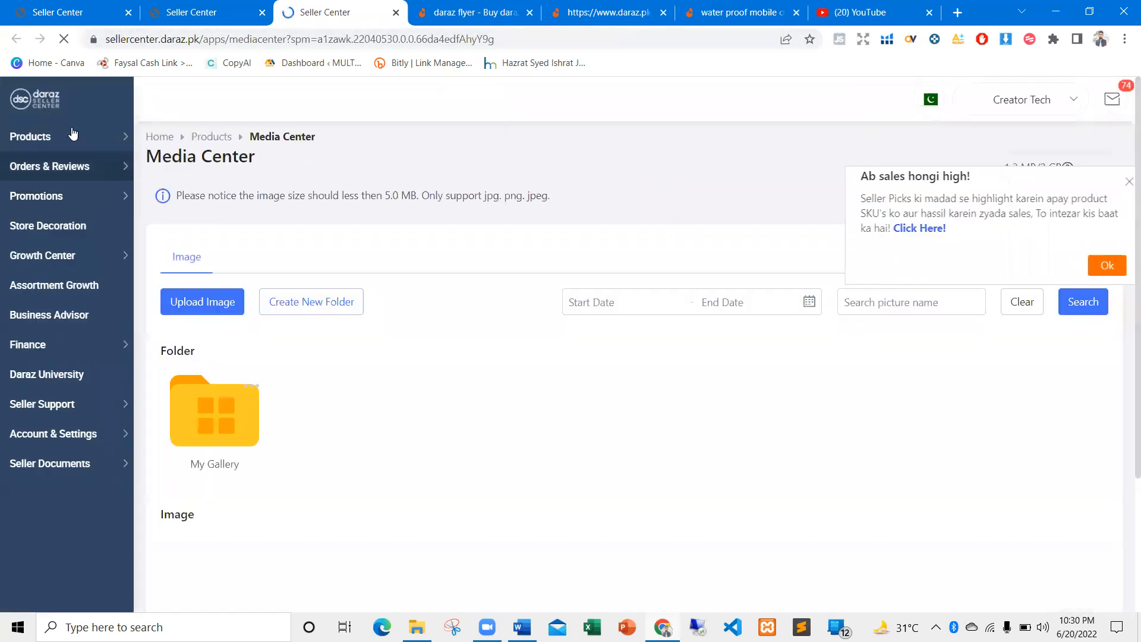
pyautogui.moveTo(71, 135)
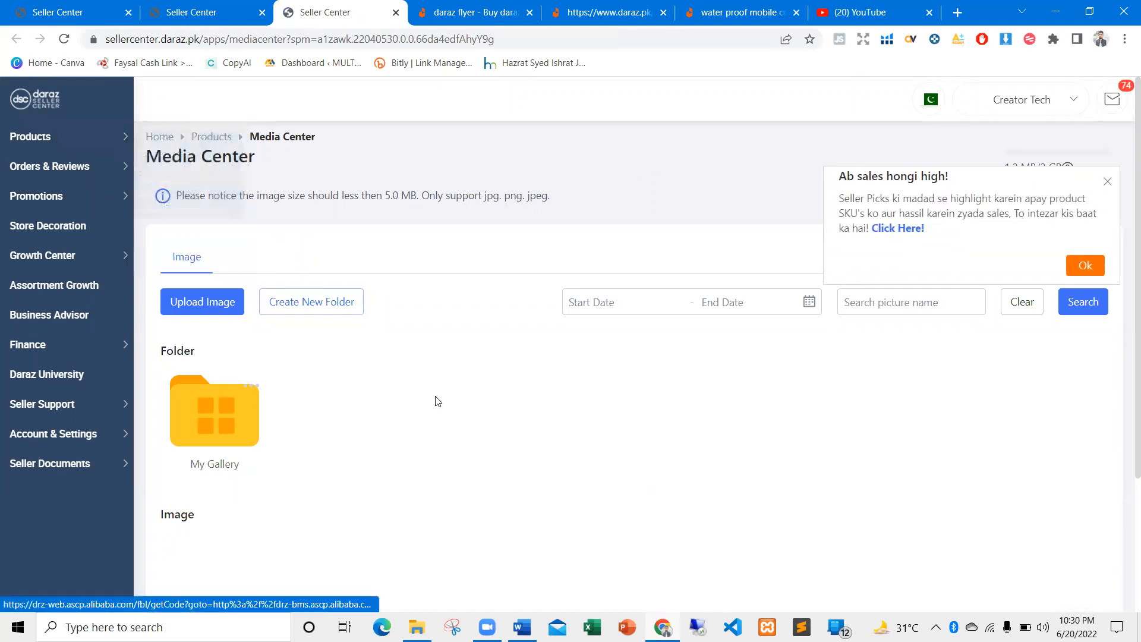
pyautogui.click(309, 312)
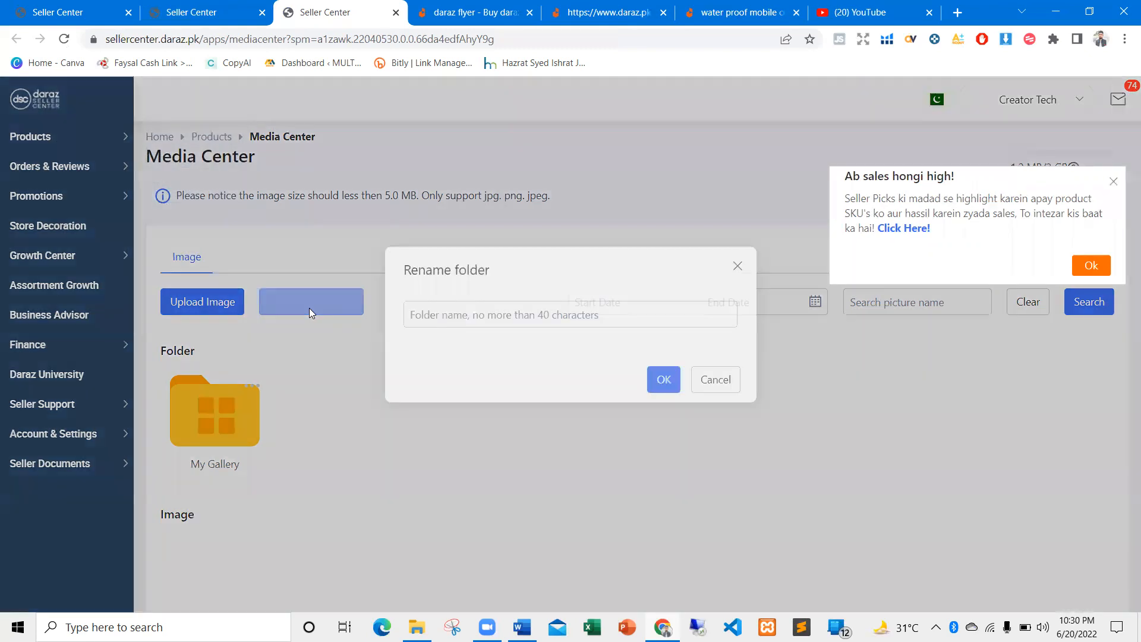
pyautogui.click(454, 331)
pyautogui.write('waterproof mo')
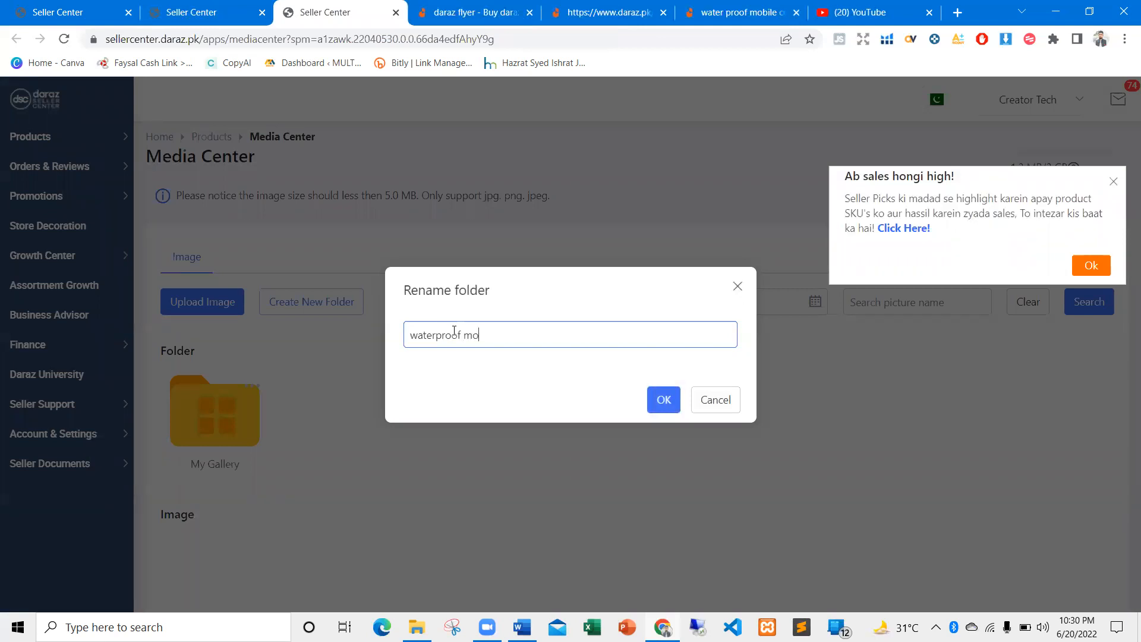
pyautogui.write('bile cover')
pyautogui.click(664, 401)
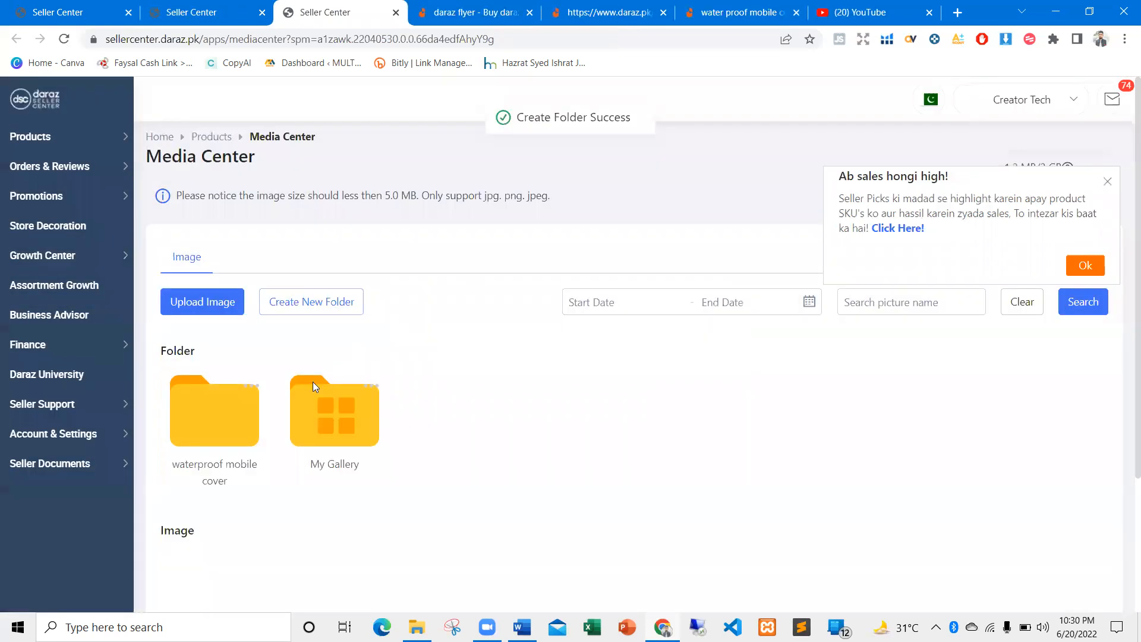
# Start an image upload in the waterproof mobile cover folder, browse to Downloads > images > images, and dismiss the file chooser and the sales notice
pyautogui.click(228, 408)
pyautogui.click(202, 301)
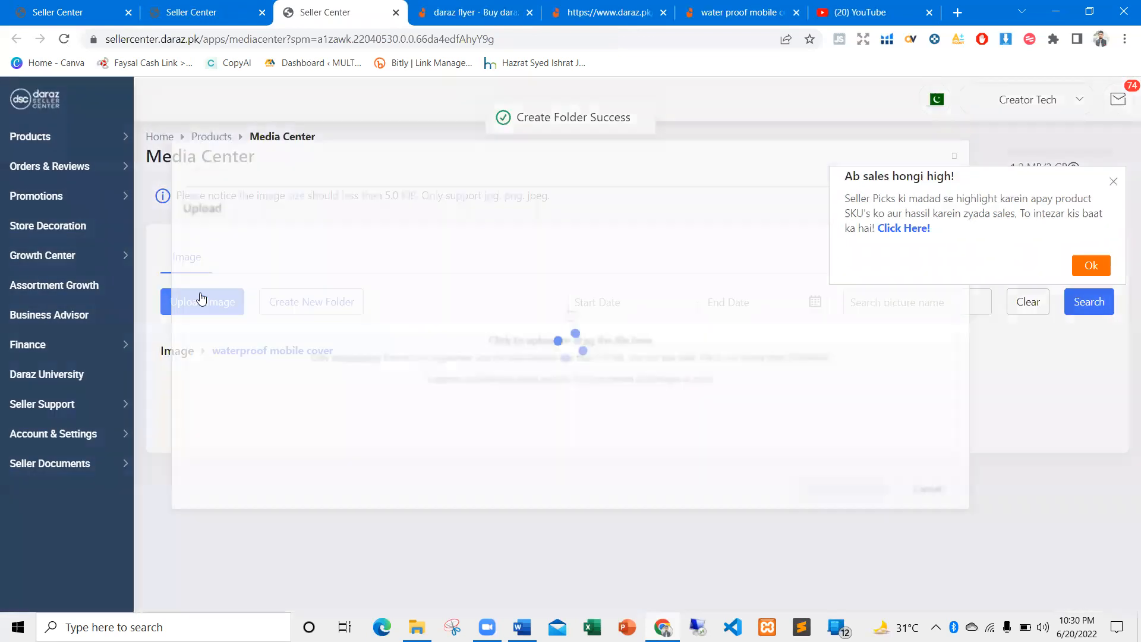
pyautogui.click(565, 335)
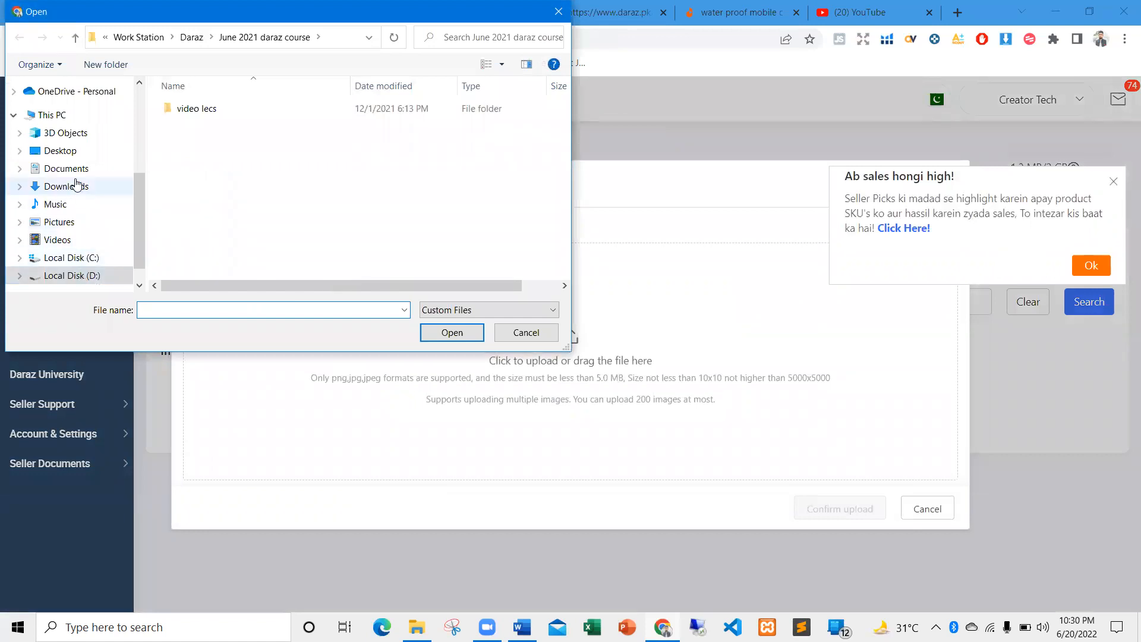
pyautogui.click(77, 185)
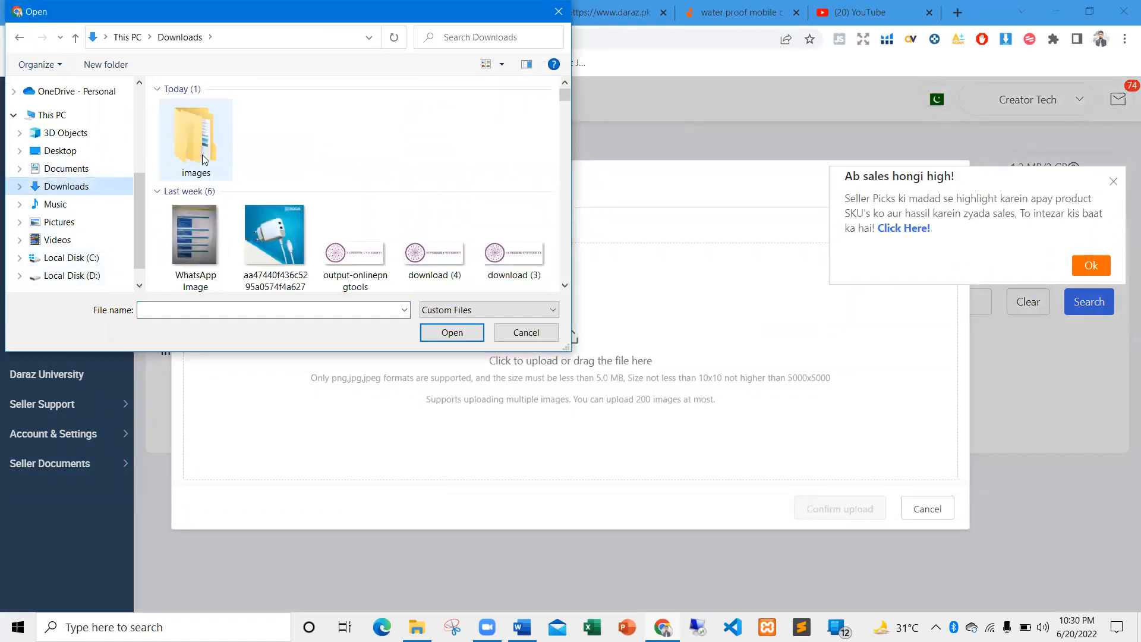
pyautogui.doubleClick(204, 159)
pyautogui.doubleClick(191, 109)
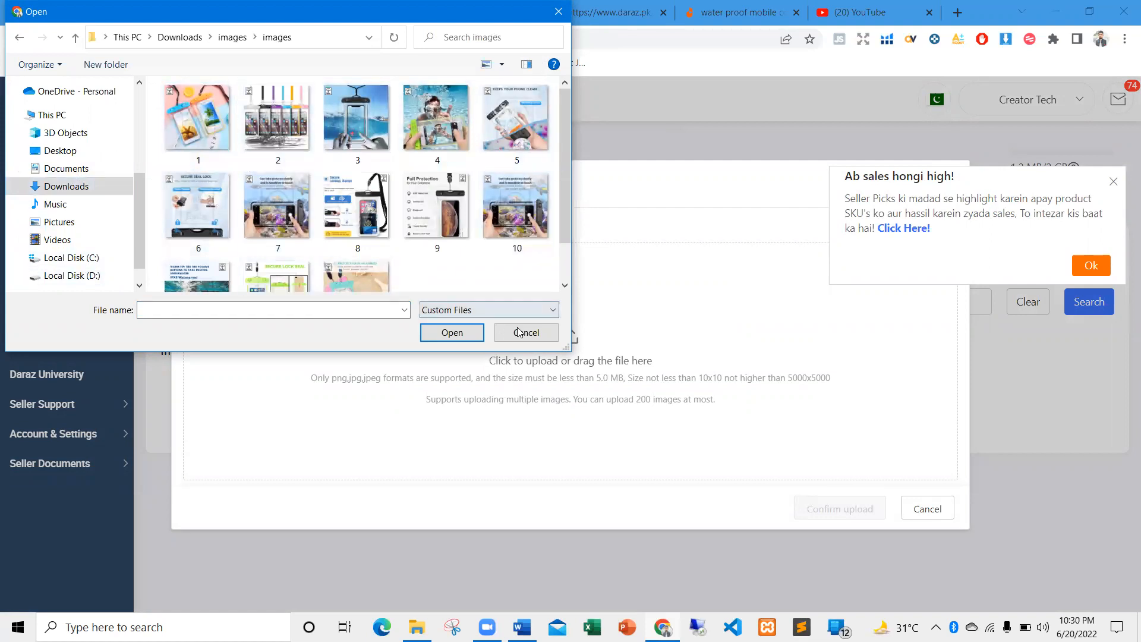
pyautogui.click(1113, 181)
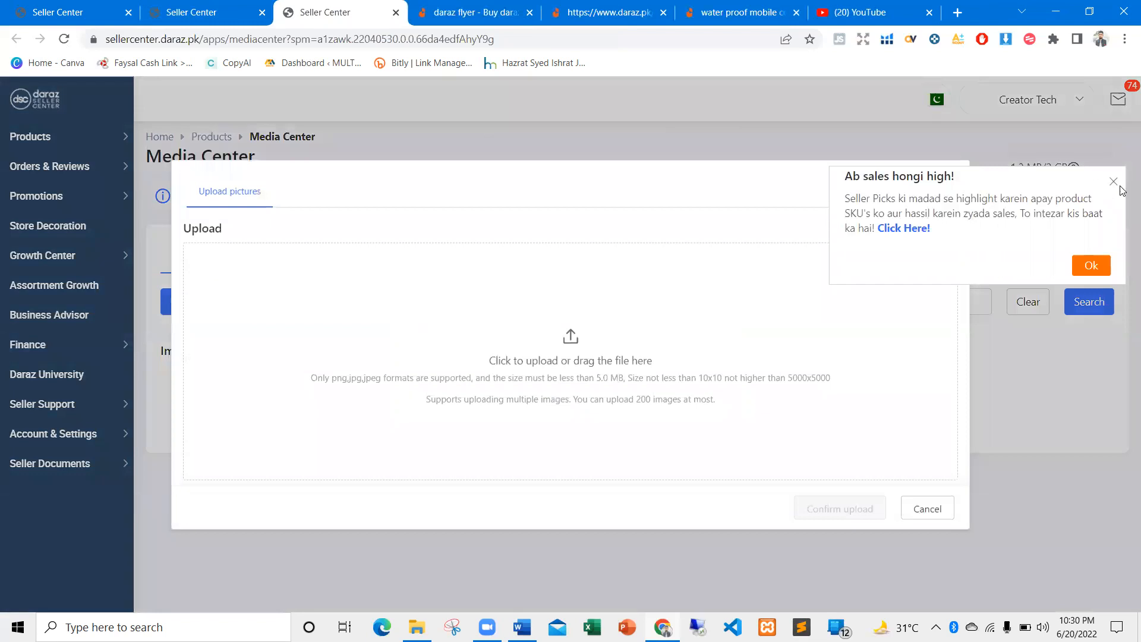
pyautogui.click(1114, 182)
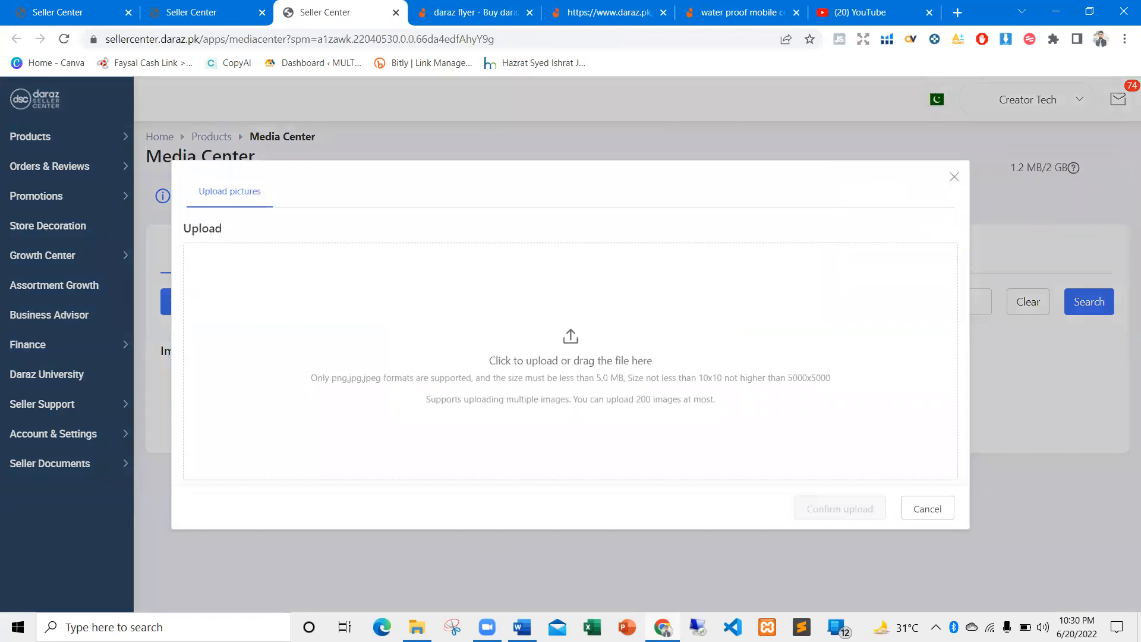
# View image 1 from the images folder in File Explorer, examine its logo and watermark up close, and return to the browser
pyautogui.click(417, 627)
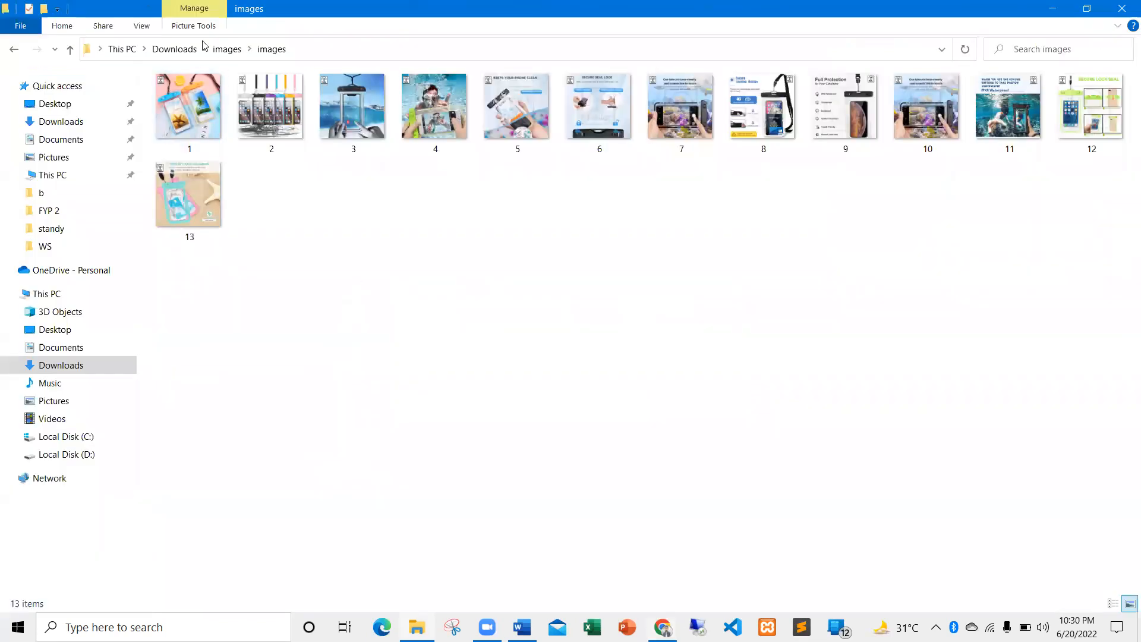
pyautogui.doubleClick(194, 127)
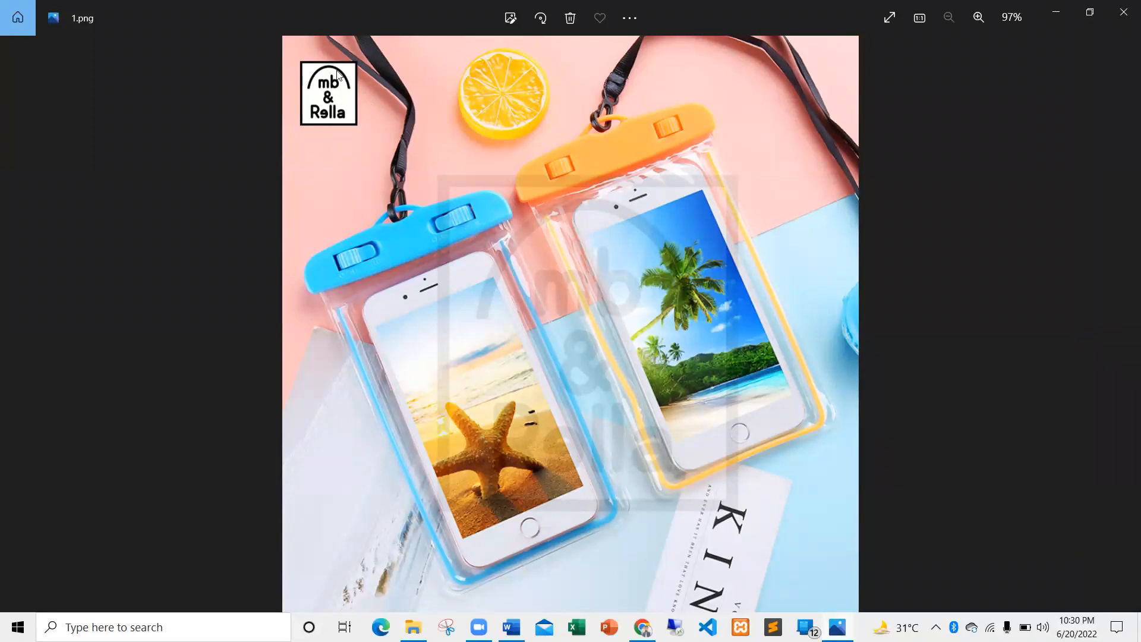
pyautogui.scroll(2, 364, 128)
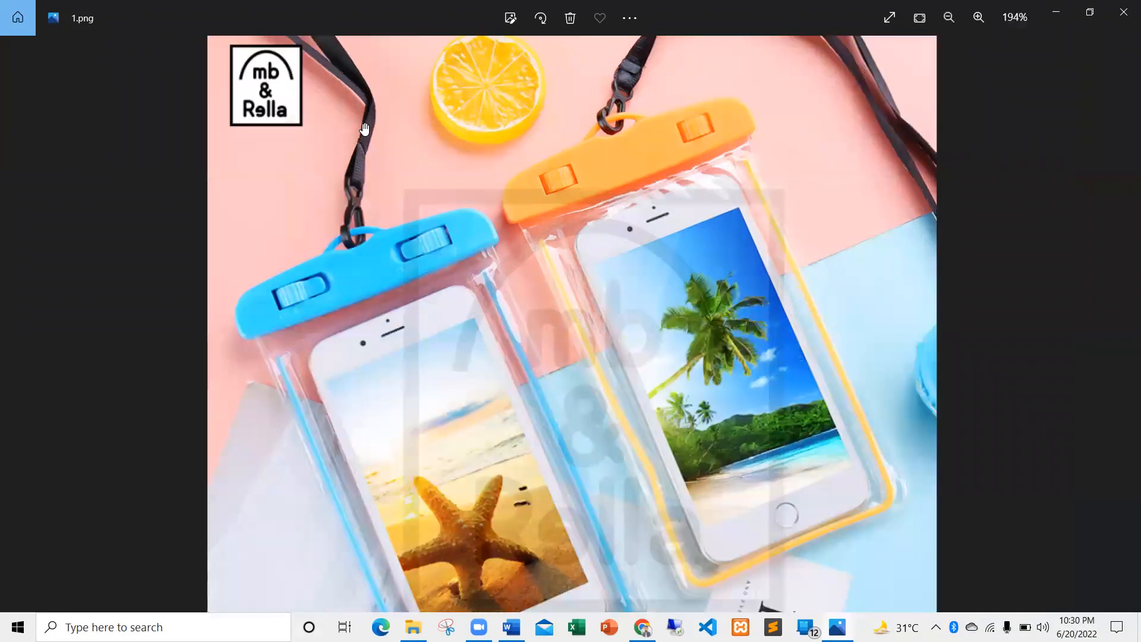
pyautogui.scroll(-2, 293, 78)
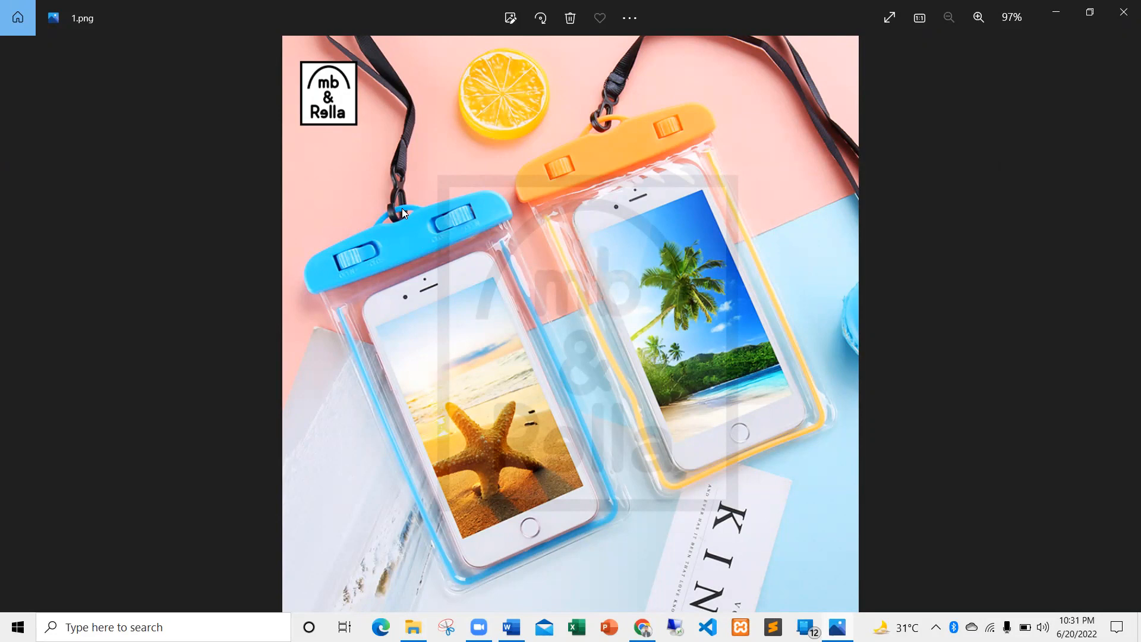
pyautogui.click(1124, 11)
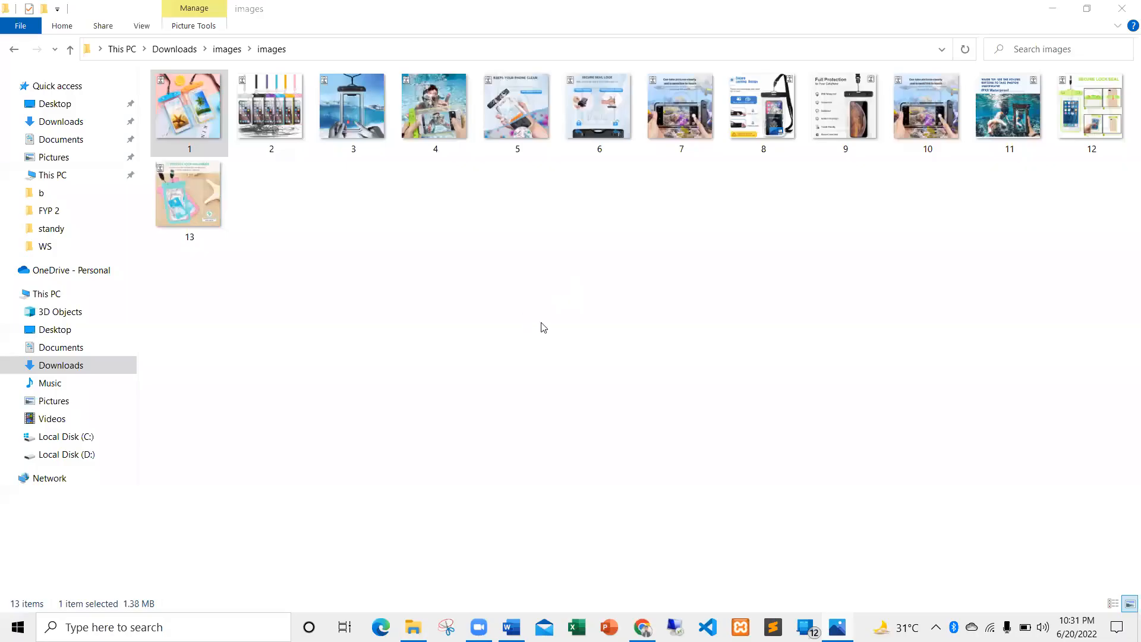
pyautogui.click(397, 258)
pyautogui.hotkey('alt', 'Tab')
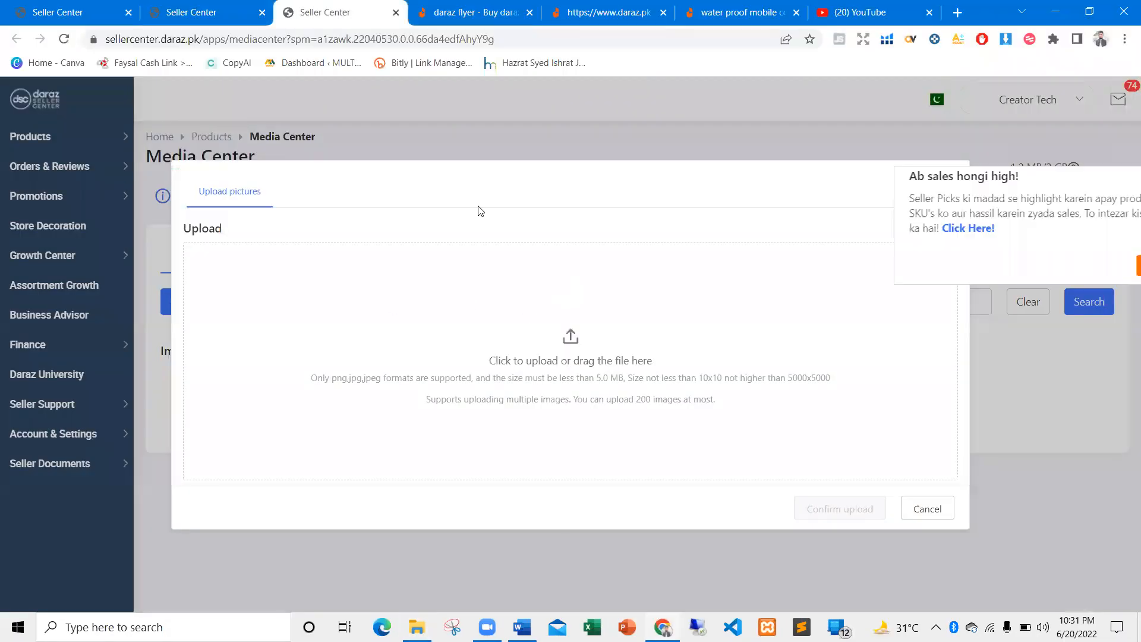
# Open the Alibaba website in a new browser tab and dismiss the rewards pop-up
pyautogui.click(958, 12)
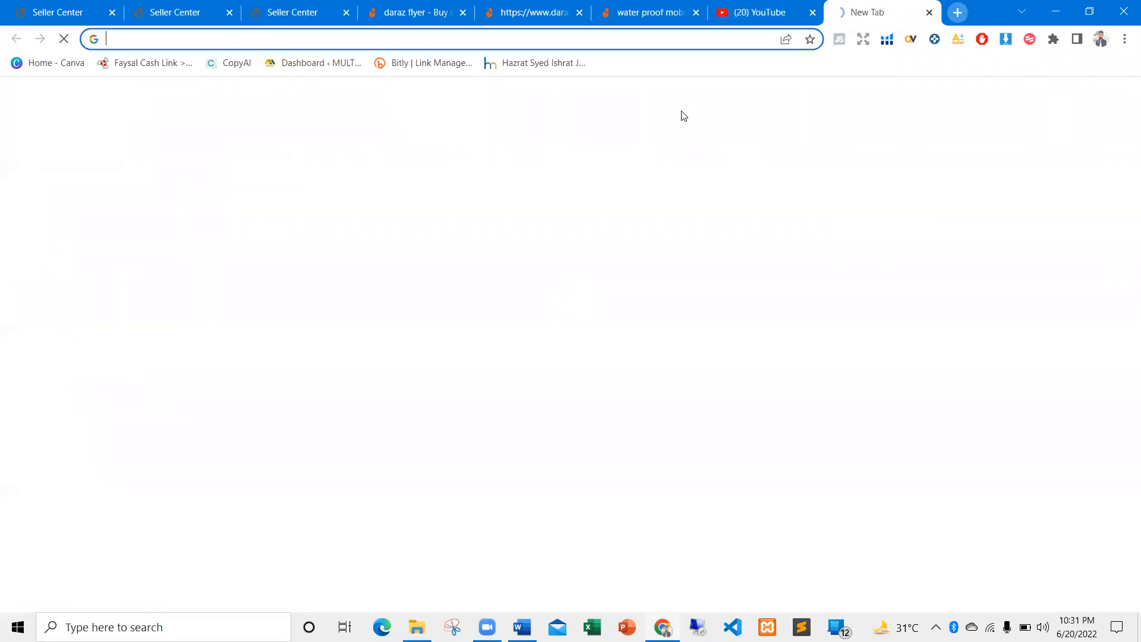
pyautogui.write('alibaba')
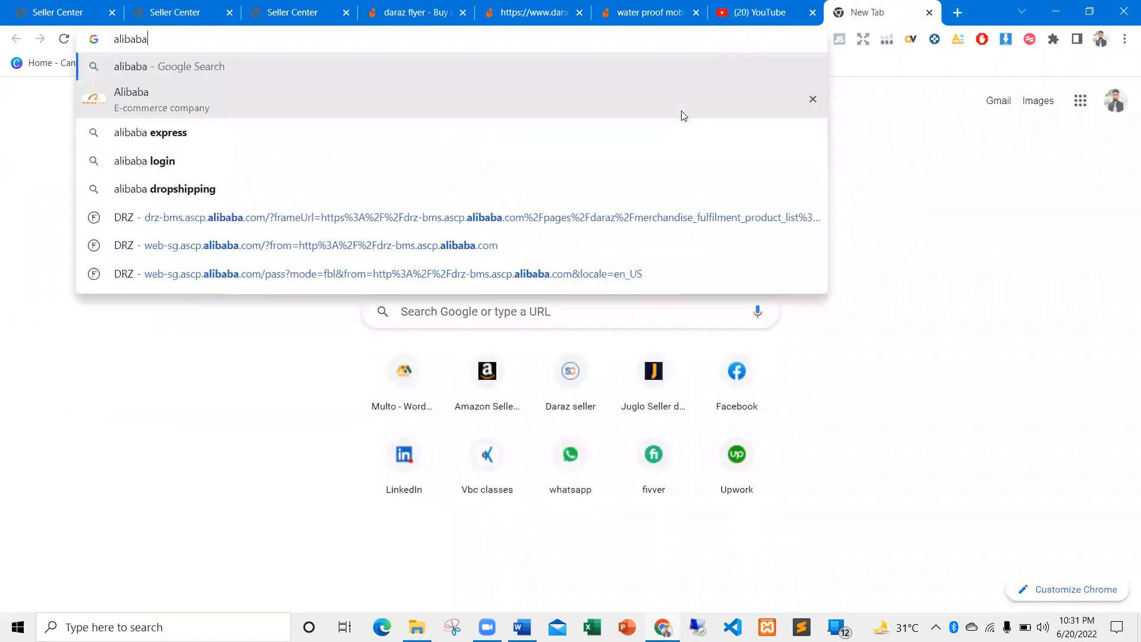
pyautogui.press('Return')
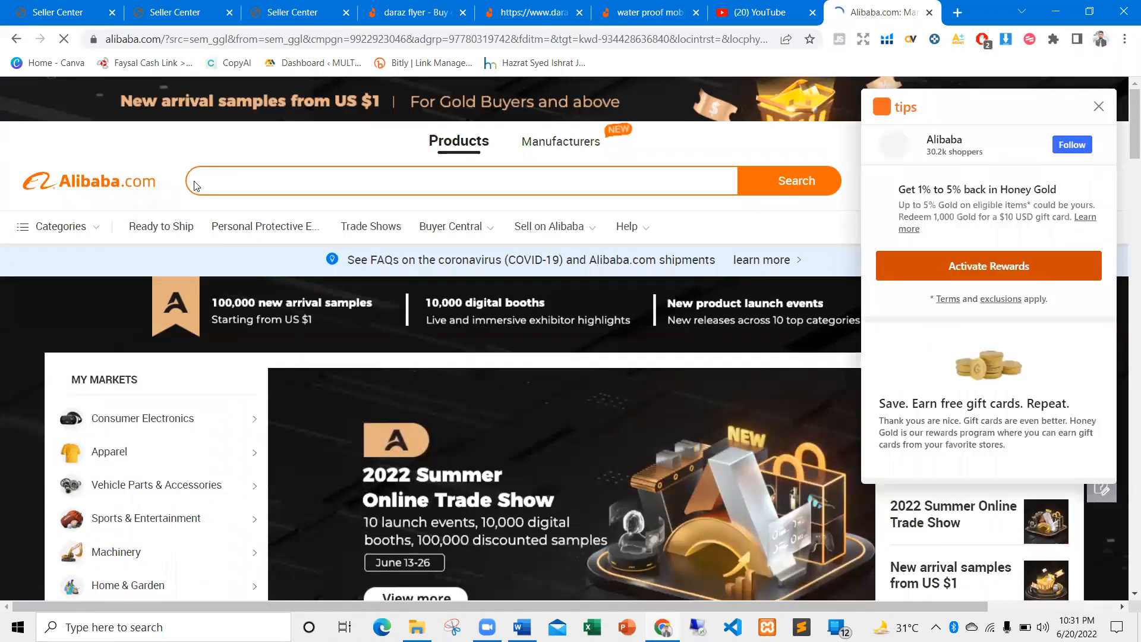
pyautogui.click(1098, 107)
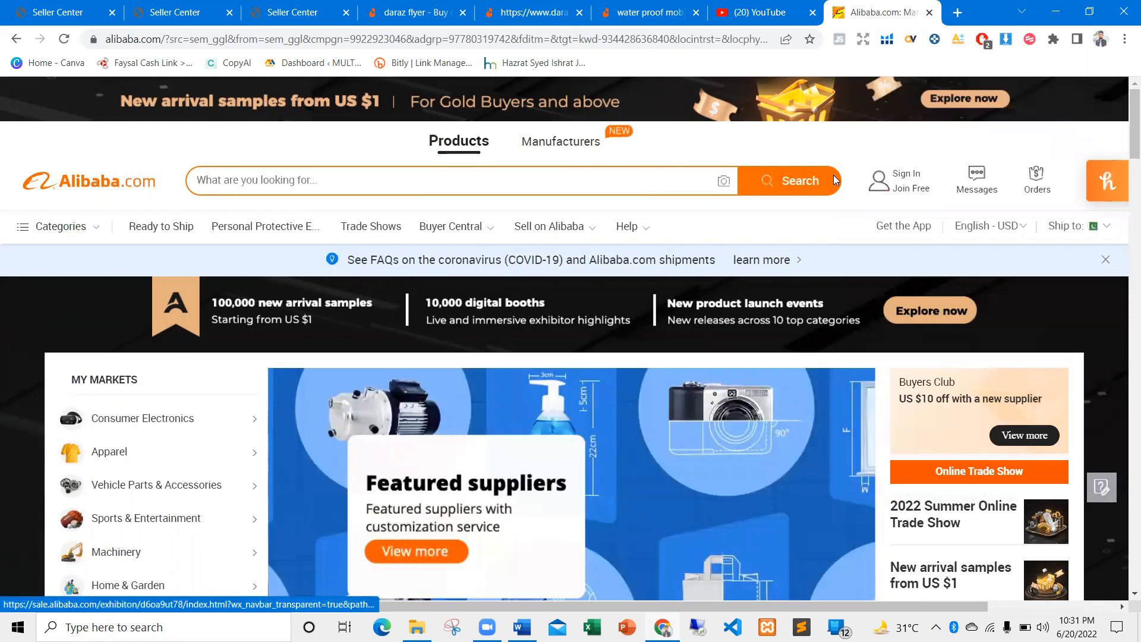
# Search Alibaba's products for "waterproof mobile cover"
pyautogui.click(423, 182)
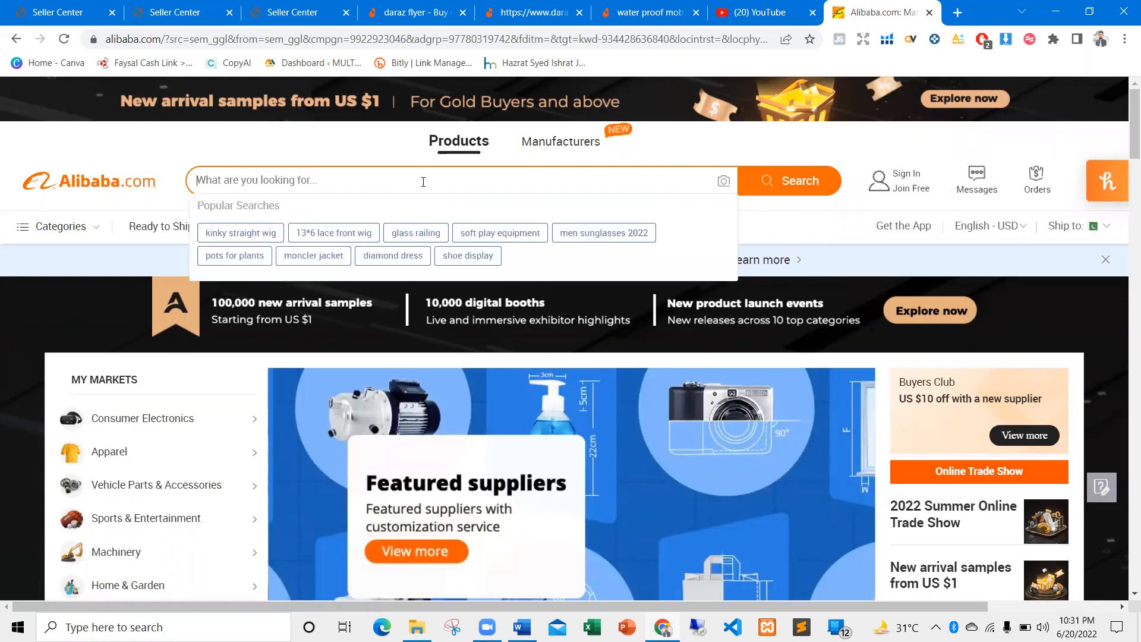
pyautogui.write('waterproof mo')
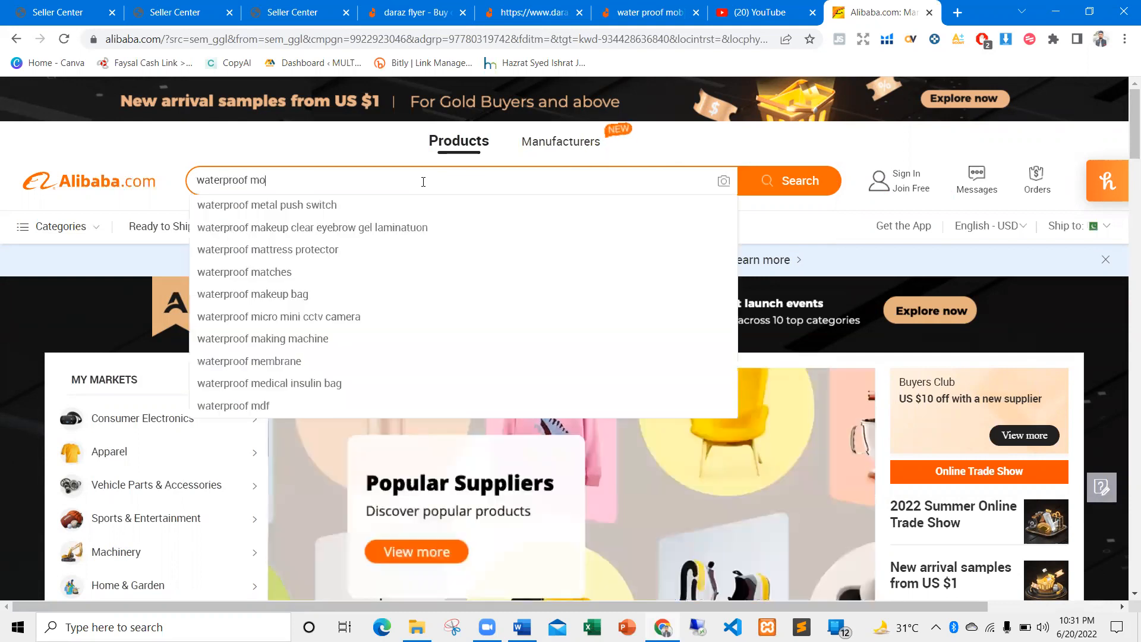
pyautogui.write('bile cover')
pyautogui.press('Return')
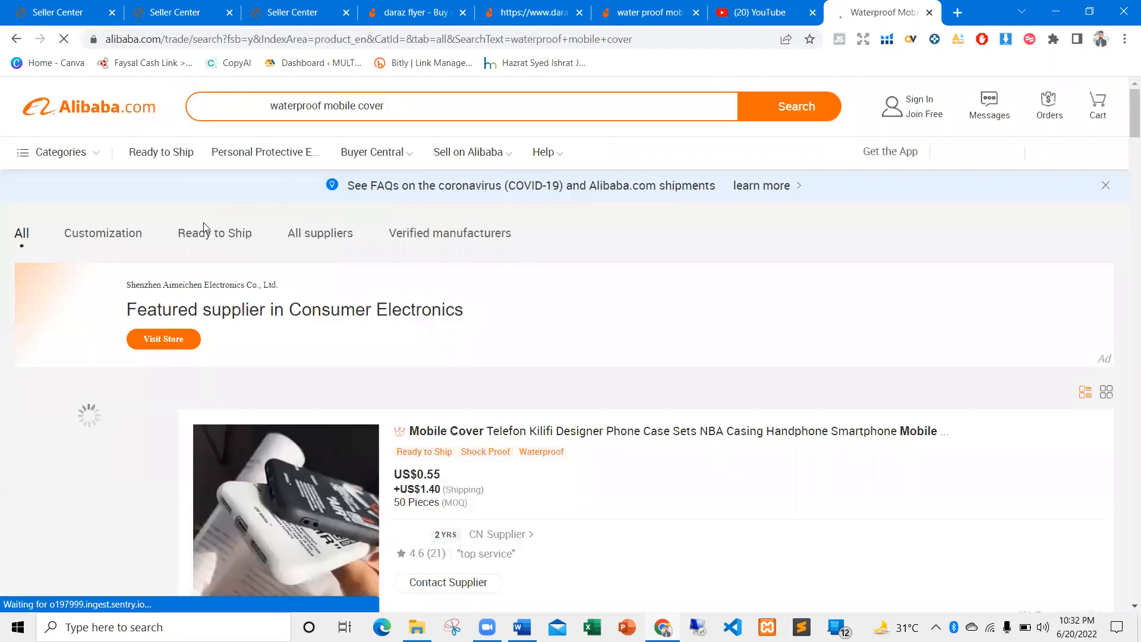
# Find the 2021 universal PVC waterproof mobile phone bag in the results and open its product page in a separate tab
pyautogui.scroll(-4, 476, 245)
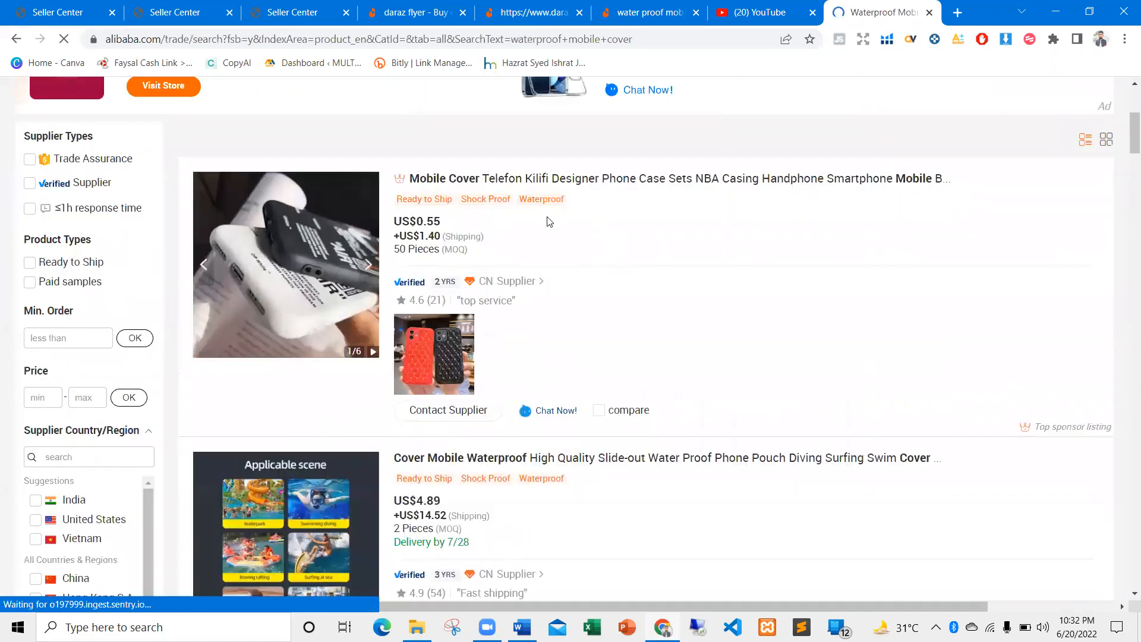
pyautogui.scroll(-3, 535, 247)
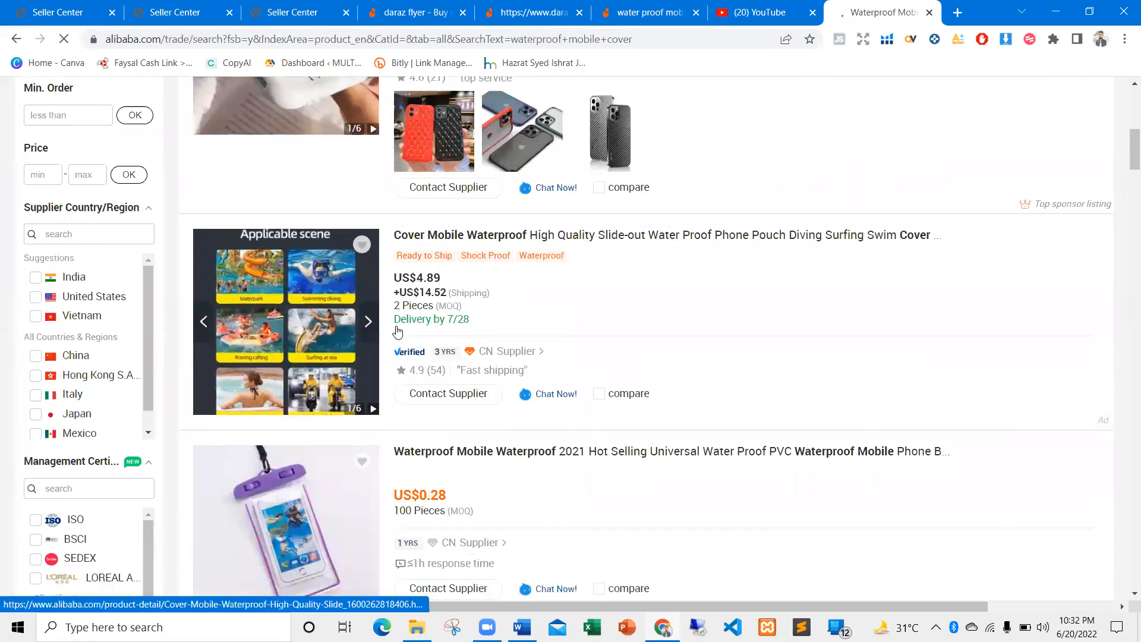
pyautogui.scroll(-5, 333, 315)
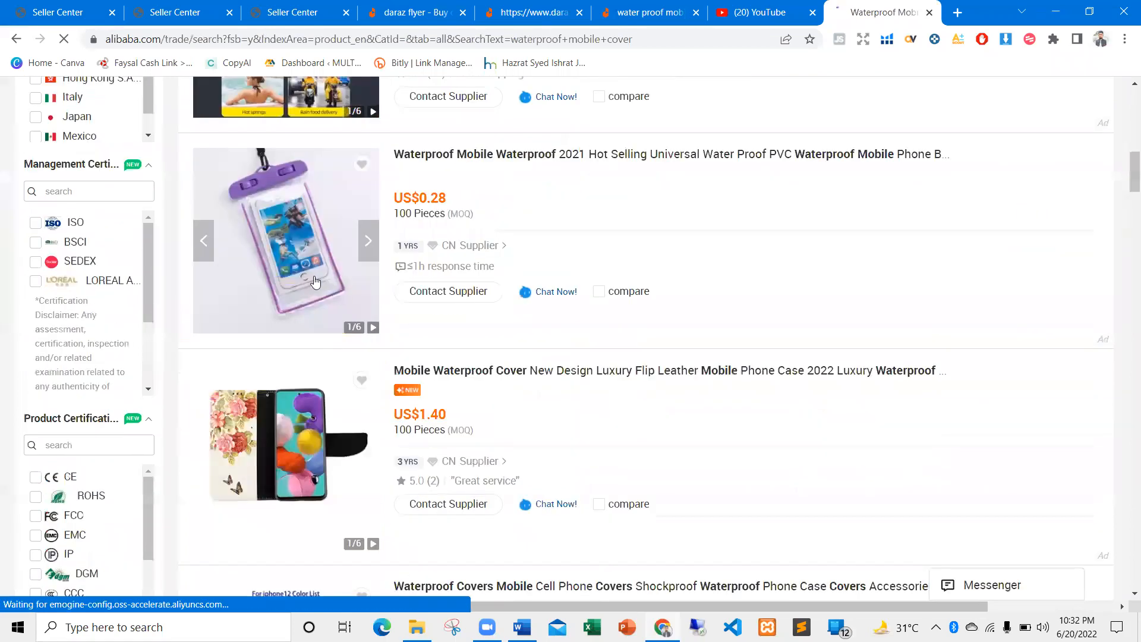
pyautogui.rightClick(261, 240)
pyautogui.click(312, 252)
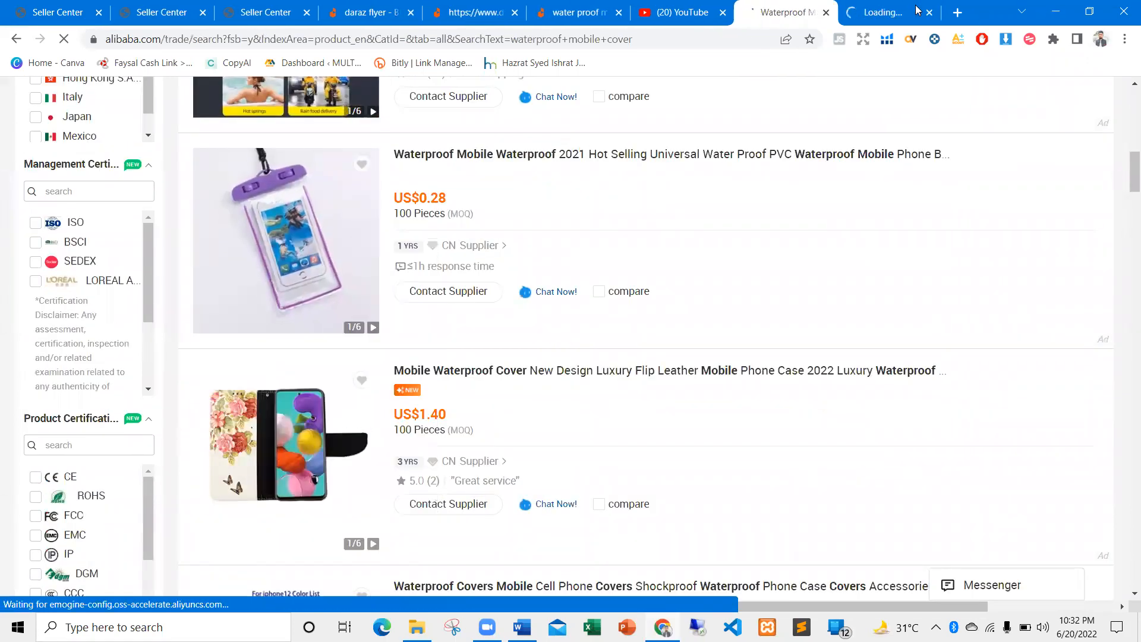
pyautogui.click(894, 7)
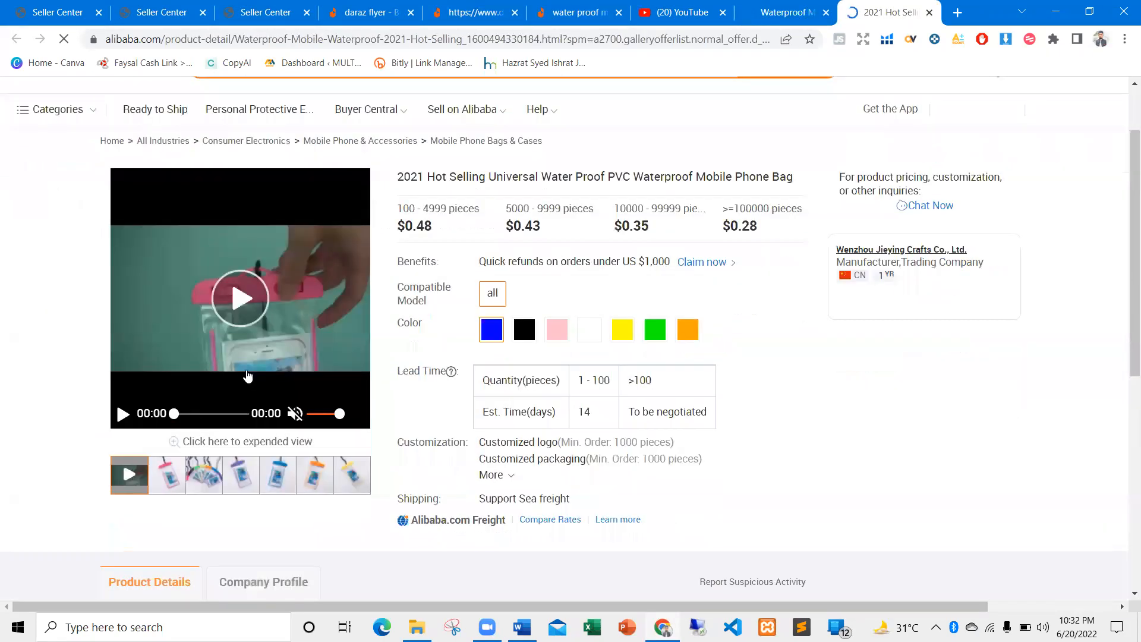
# Look over the phone bag's product page, dismissing the rewards pop-up, and close the page to browse further search results
pyautogui.scroll(-3, 178, 404)
pyautogui.scroll(3, 164, 390)
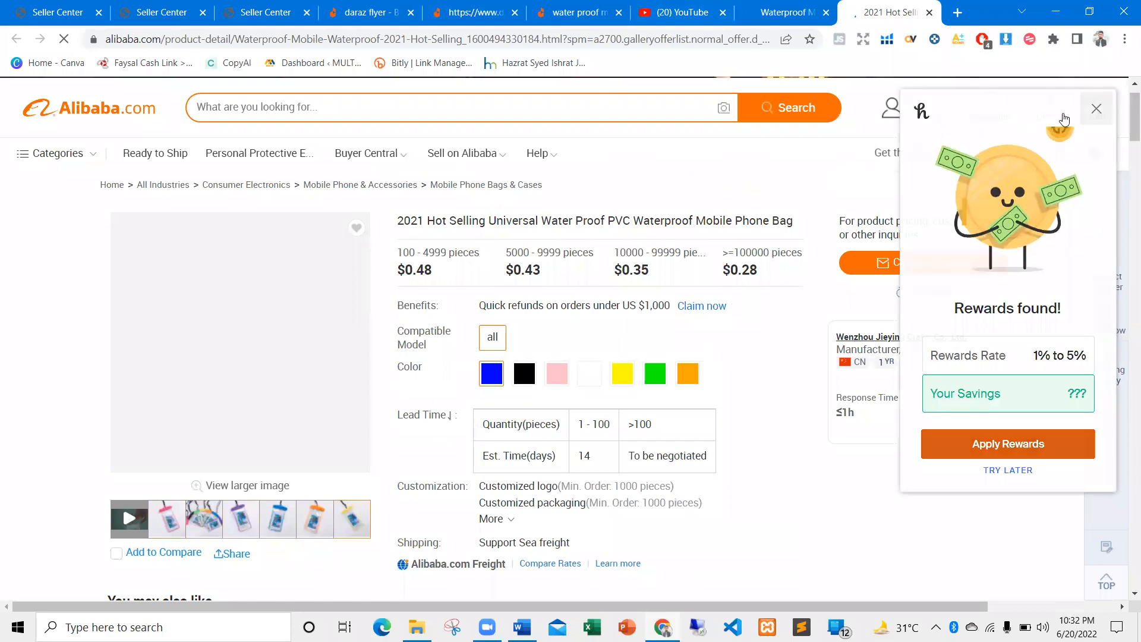
pyautogui.click(1095, 110)
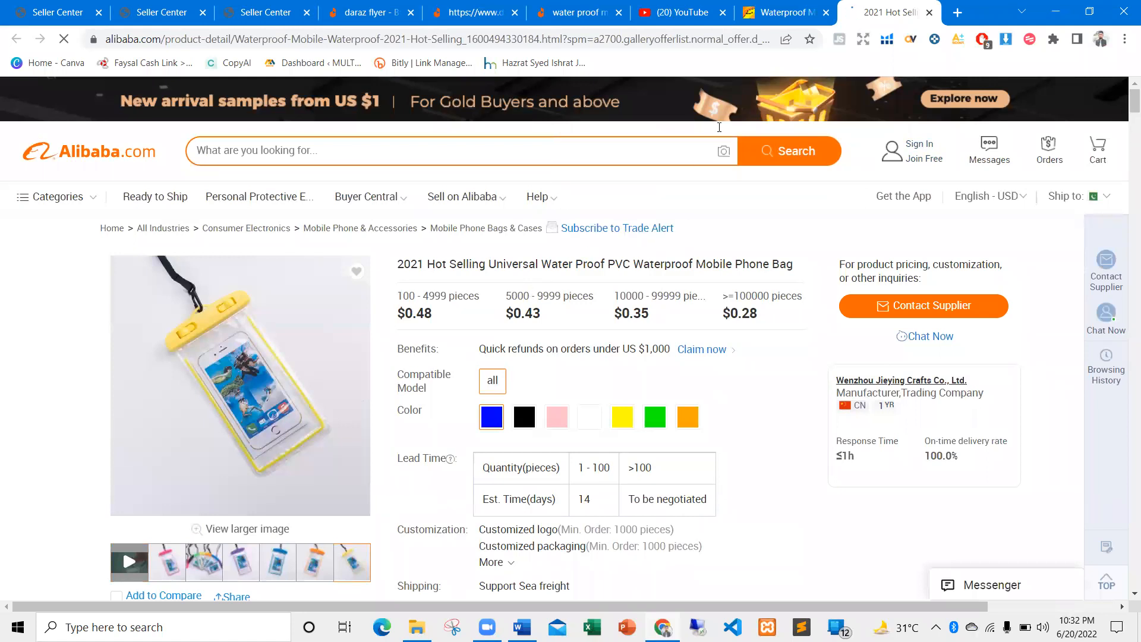
pyautogui.click(929, 12)
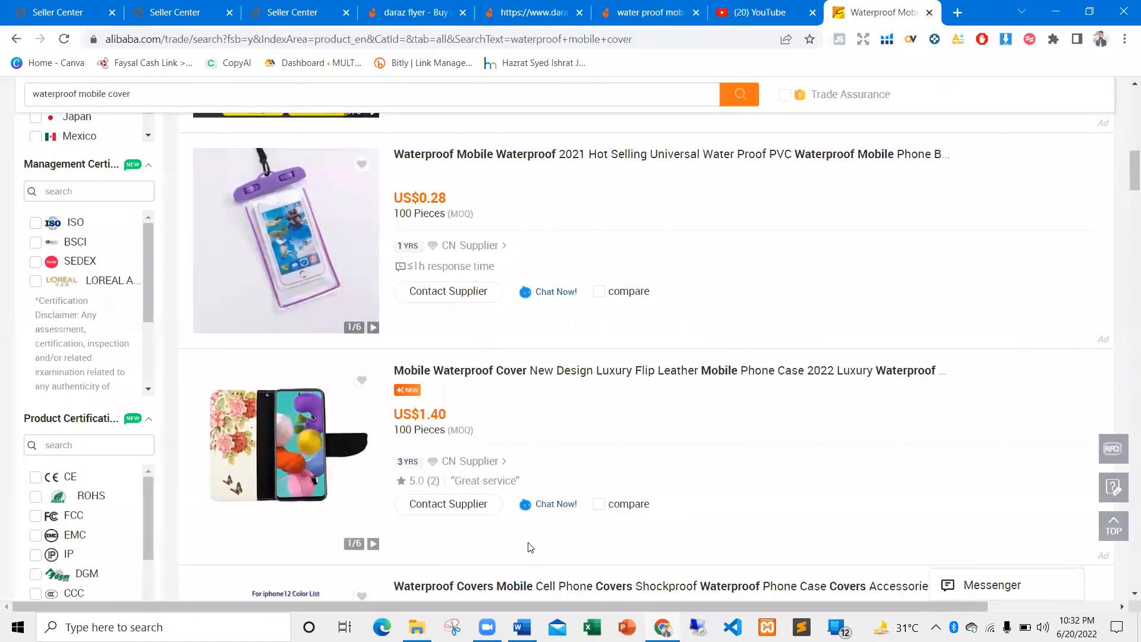
pyautogui.scroll(-5, 530, 547)
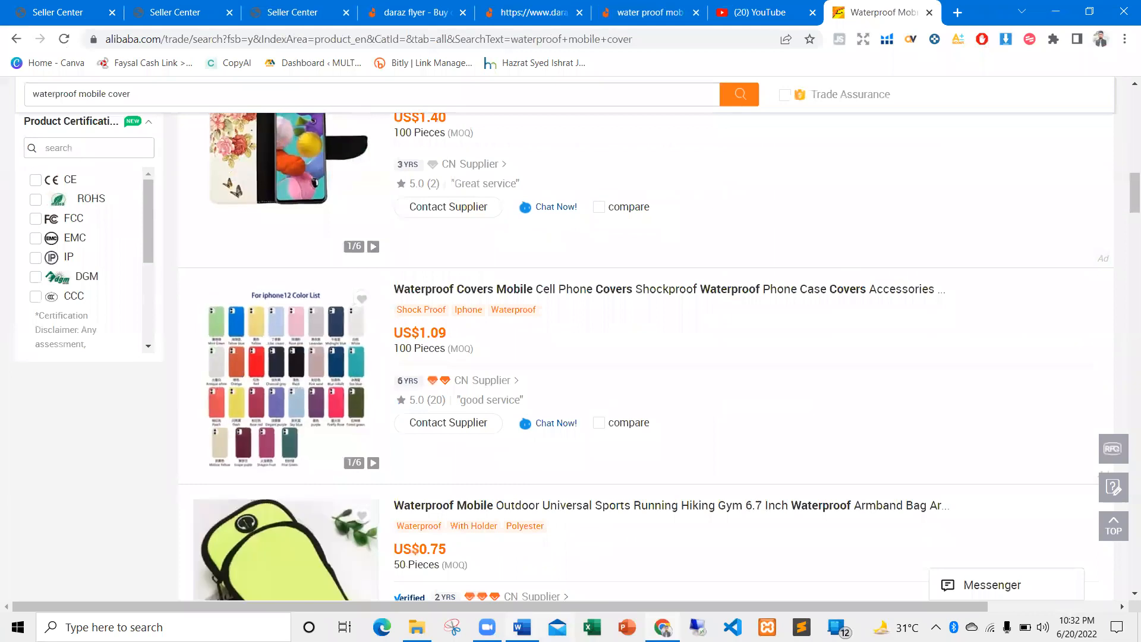
# Close the Alibaba and YouTube tabs in the browser and bring up the Daraz Seller Center Media Center upload page
pyautogui.hotkey('alt', 'Tab')
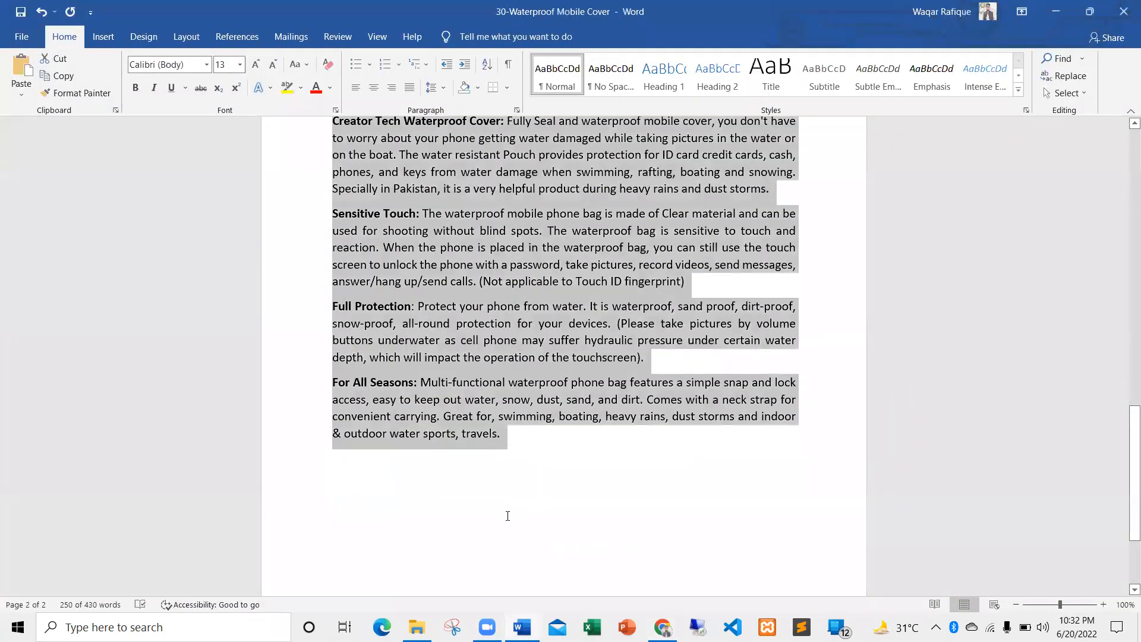
pyautogui.click(507, 516)
pyautogui.hotkey('alt', 'Tab')
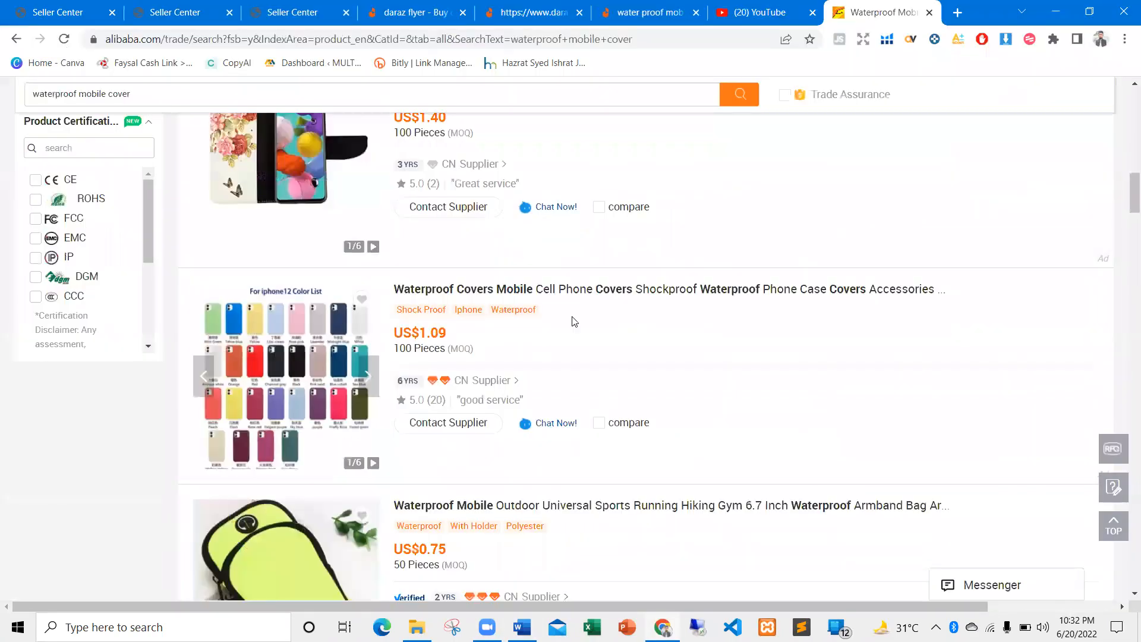
pyautogui.click(929, 12)
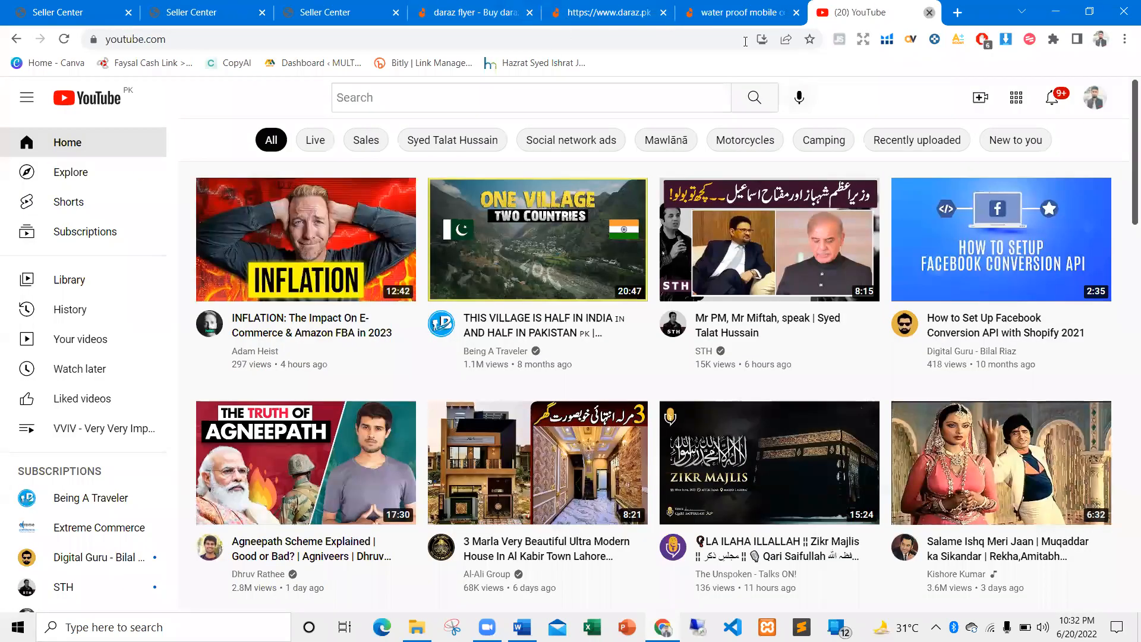
pyautogui.click(929, 12)
pyautogui.click(383, 7)
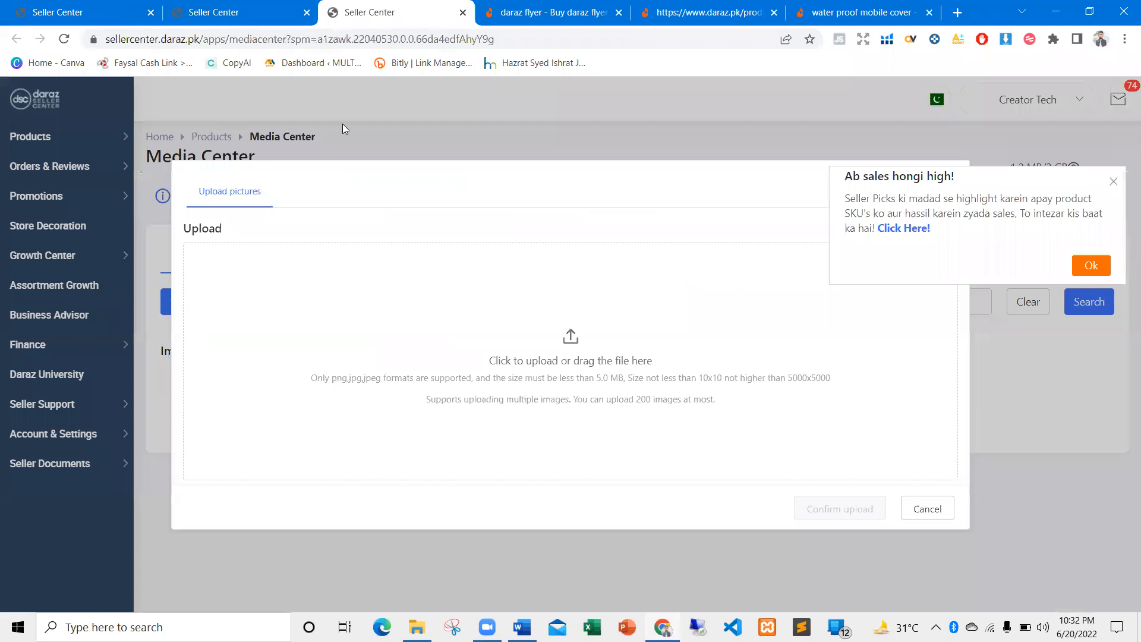
# Switch to File Explorer and rename image 1 in the images folder as "Mobile Waterproof Cover"
pyautogui.click(417, 627)
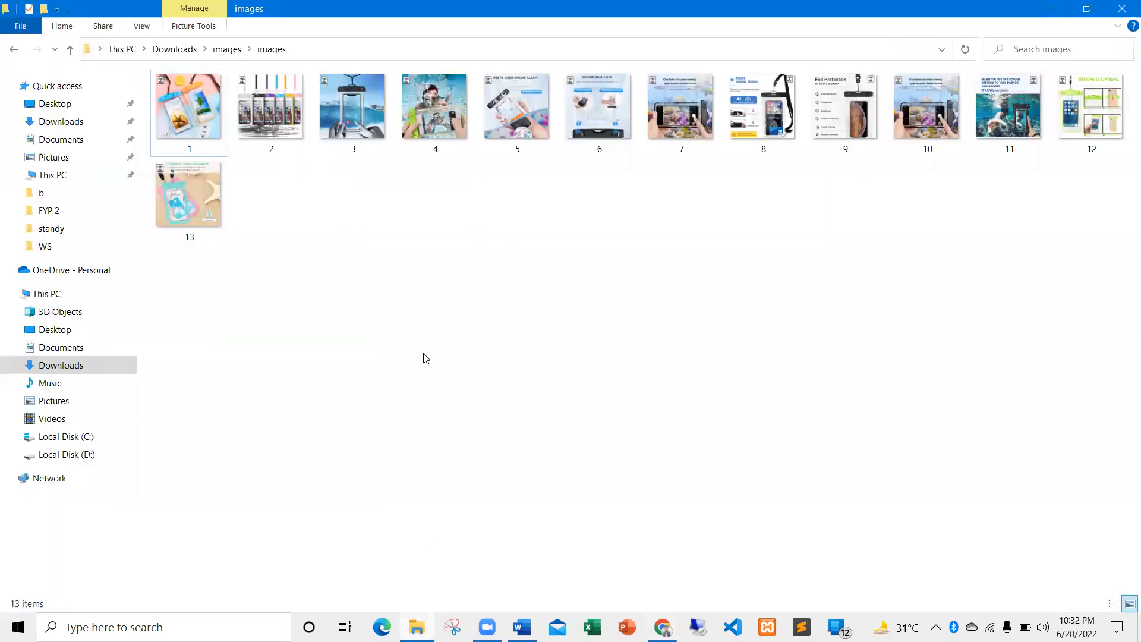
pyautogui.click(183, 124)
pyautogui.rightClick(183, 125)
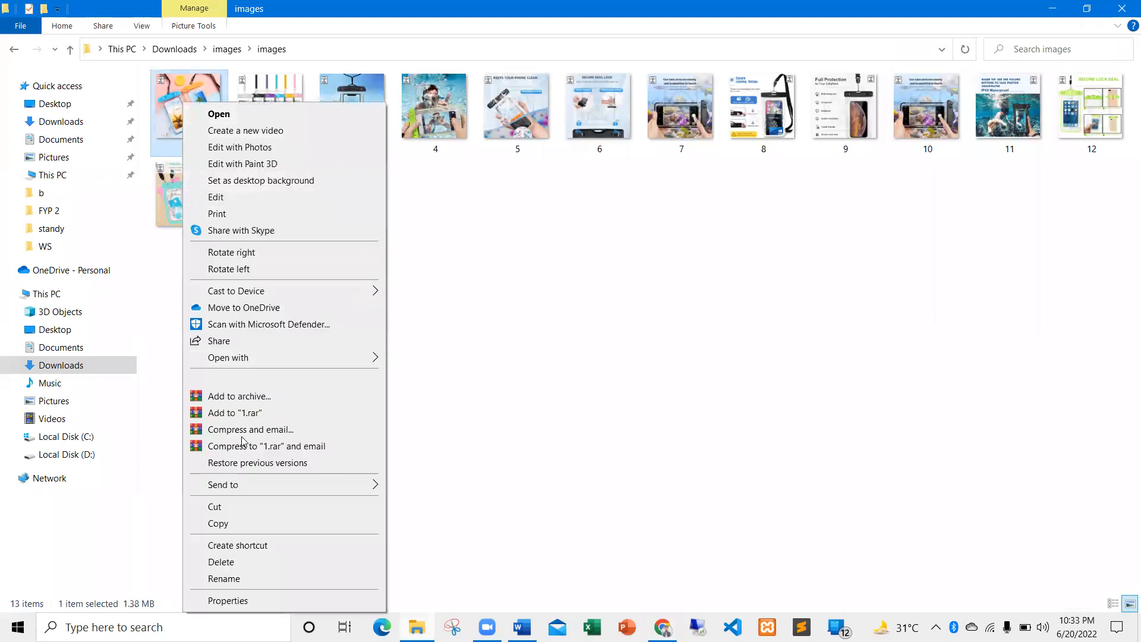
pyautogui.click(231, 579)
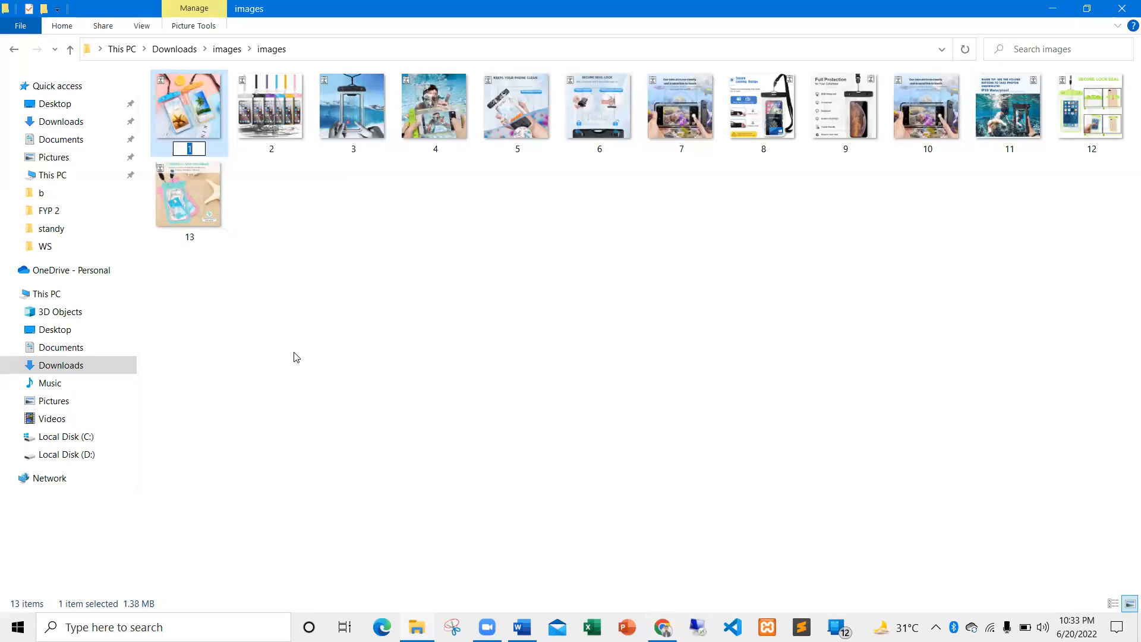
pyautogui.write('Mobile Water')
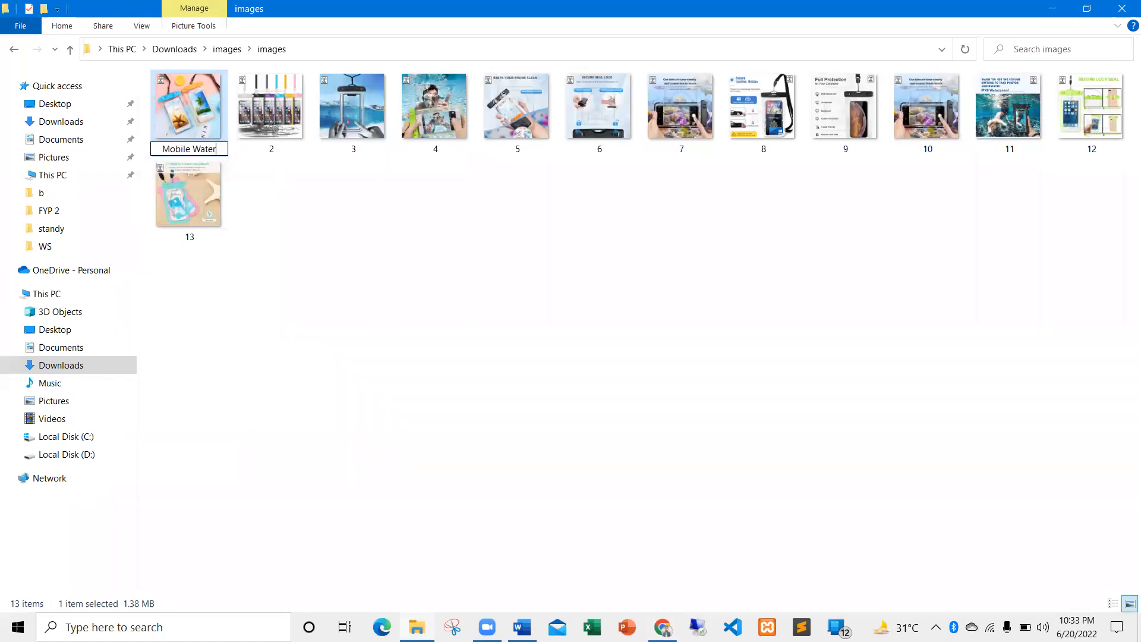
pyautogui.write('proof Cover')
pyautogui.press('Return')
# Switch to the Daraz waterproof cover search page in Chrome and copy the search phrase "water proof mobile cover"
pyautogui.hotkey('alt', 'Tab')
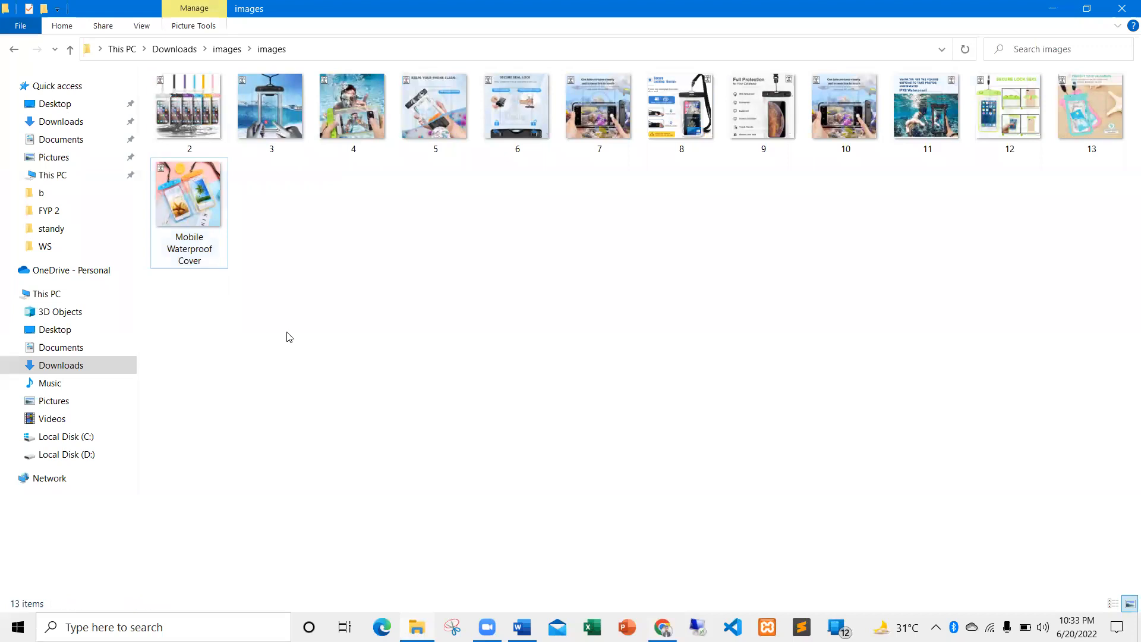
pyautogui.click(542, 6)
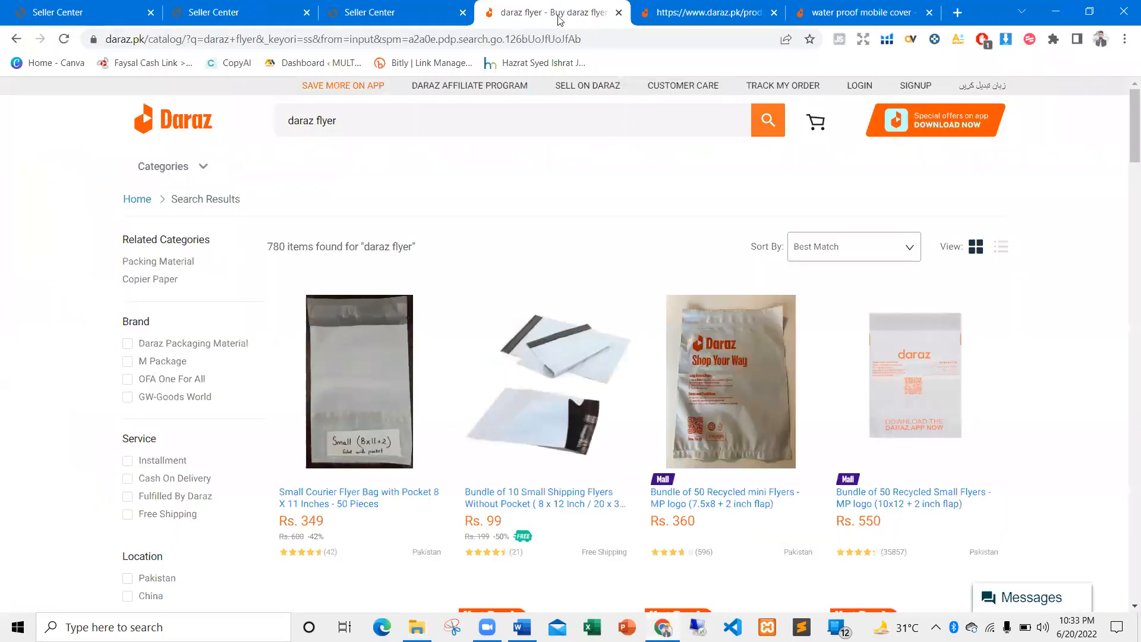
pyautogui.click(829, 12)
pyautogui.click(420, 123)
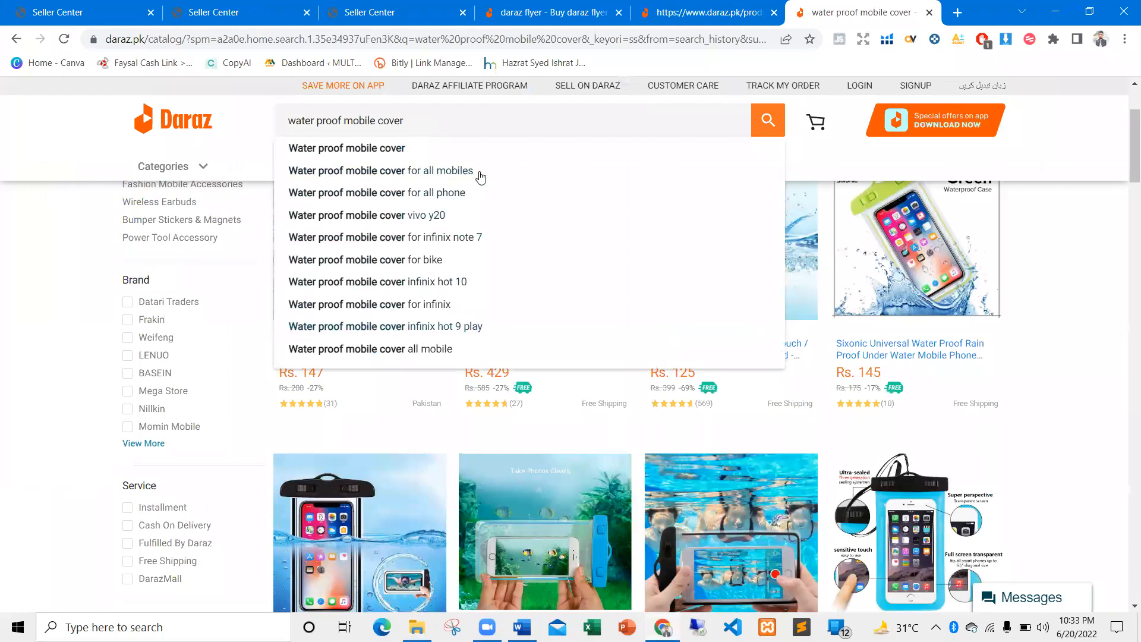
pyautogui.rightClick(358, 173)
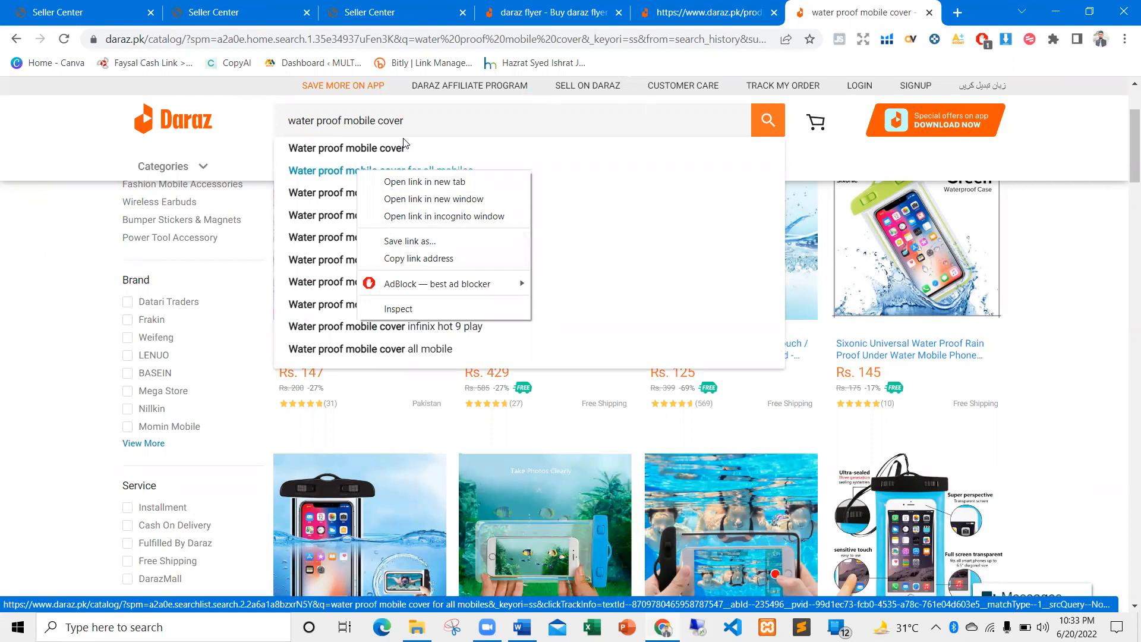
pyautogui.click(433, 120)
pyautogui.moveTo(433, 120); pyautogui.dragTo(290, 116)
pyautogui.hotkey('ctrl', 'c')
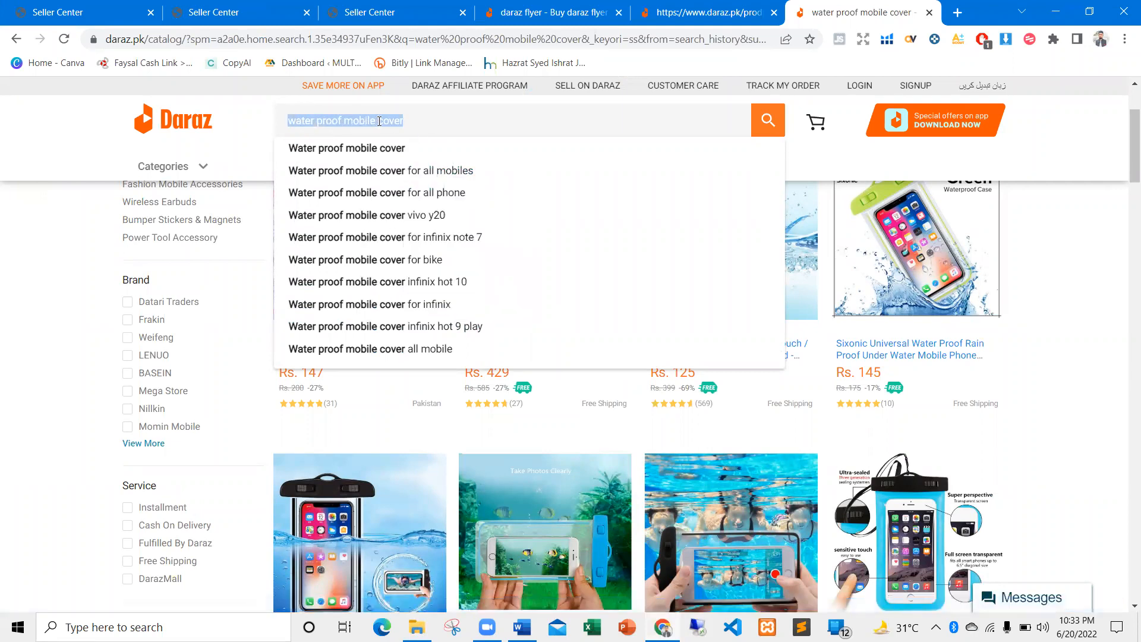
# Switch to File Explorer and rename image 3 with the copied phrase "water proof mobile cover"
pyautogui.hotkey('alt', 'Tab')
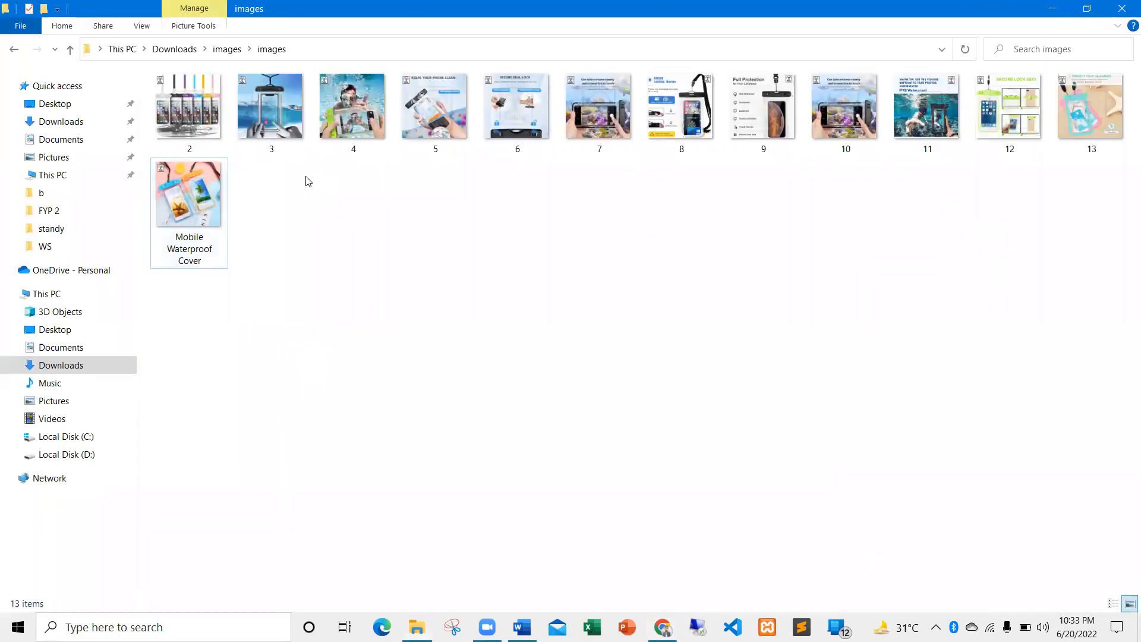
pyautogui.rightClick(286, 108)
pyautogui.click(203, 116)
pyautogui.rightClick(260, 121)
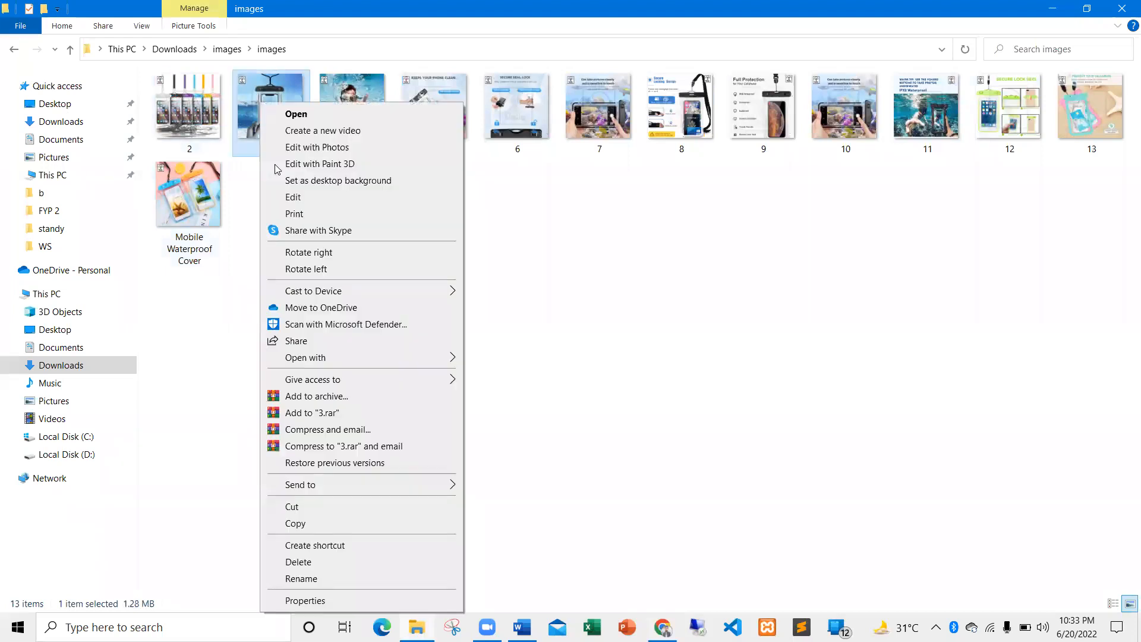
pyautogui.click(300, 578)
pyautogui.hotkey('ctrl', 'v')
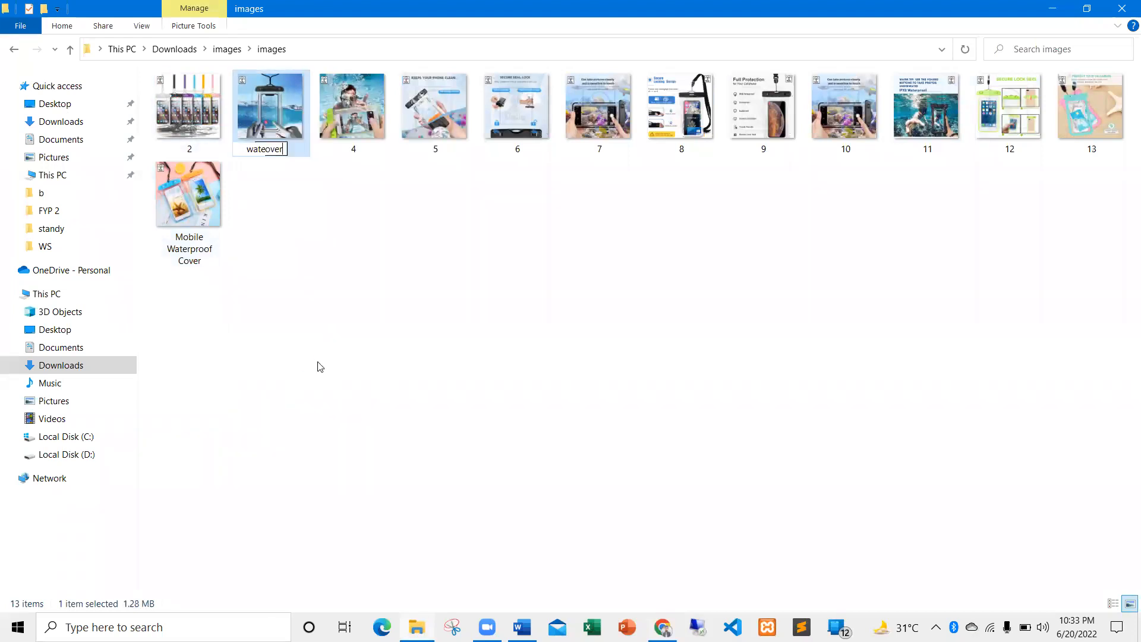
pyautogui.press('Return')
# Back in Chrome, search Daraz for the suggested "water proof mobile cover for all mobiles" and copy that phrase
pyautogui.hotkey('alt', 'Tab')
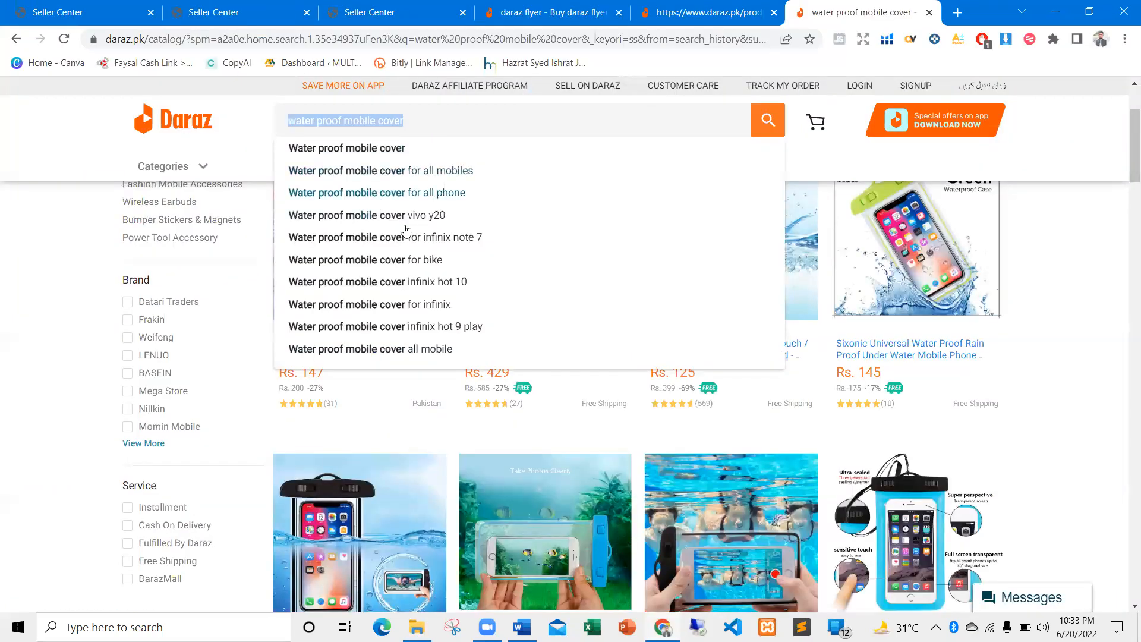
pyautogui.click(385, 192)
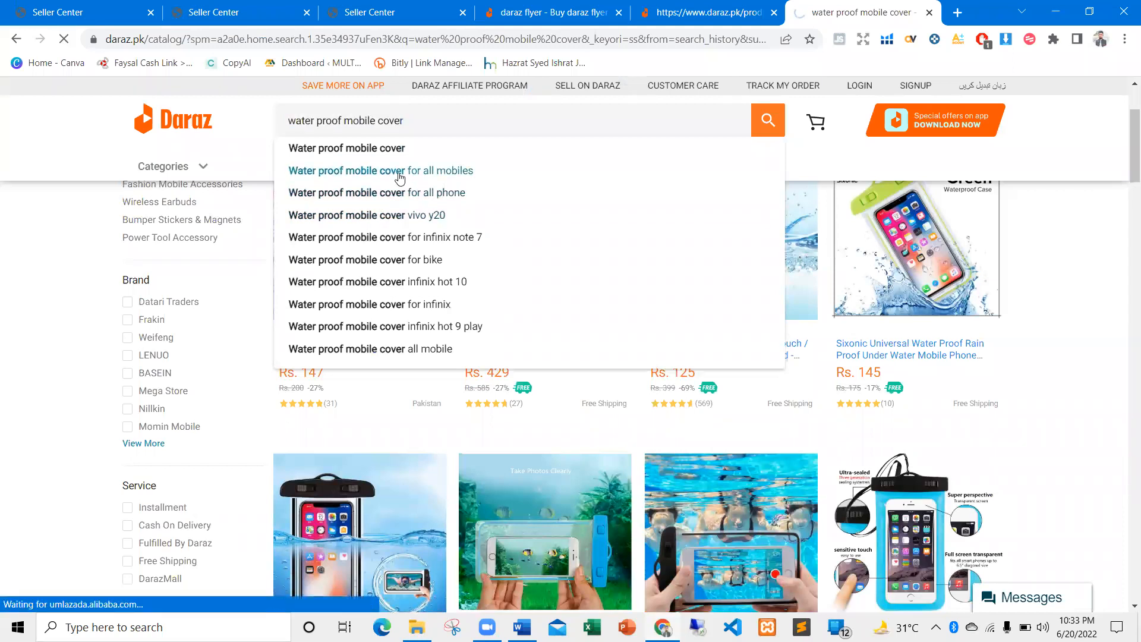
pyautogui.click(399, 173)
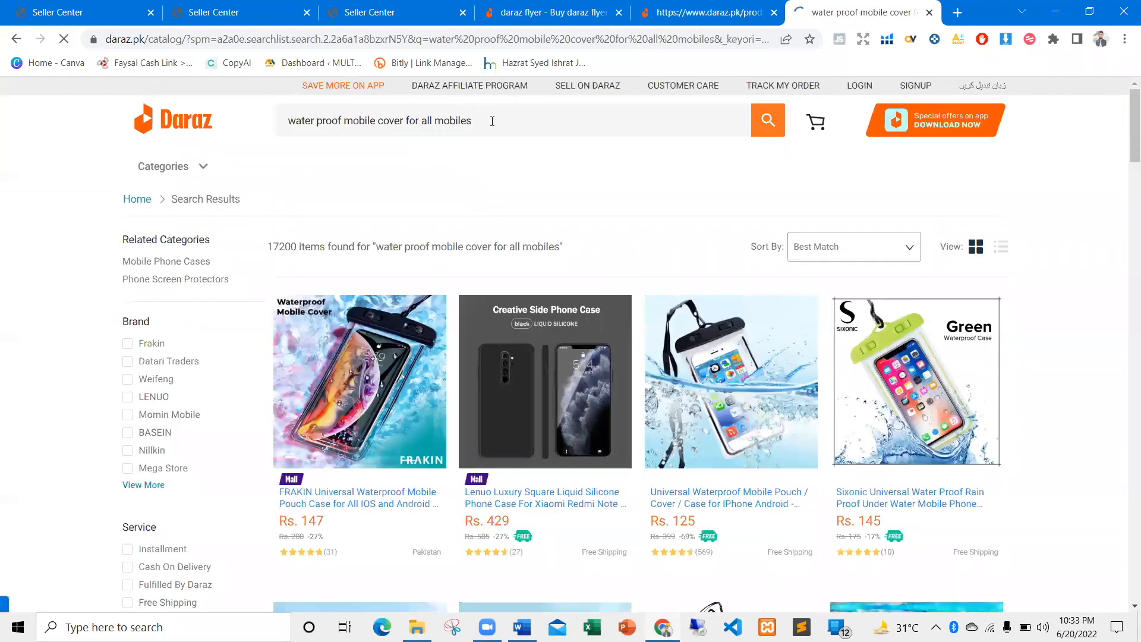
pyautogui.tripleClick(490, 120)
pyautogui.hotkey('ctrl', 'c')
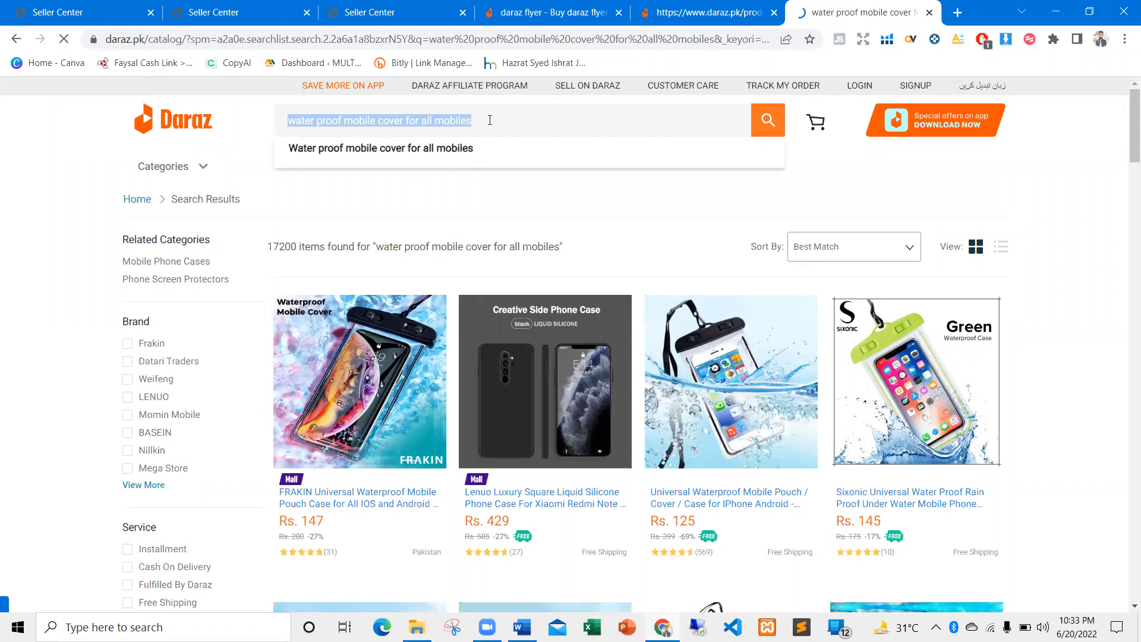
# Switch to File Explorer and rename image 5 with the copied phrase "water proof mobile cover for all mobiles"
pyautogui.hotkey('alt', 'Tab')
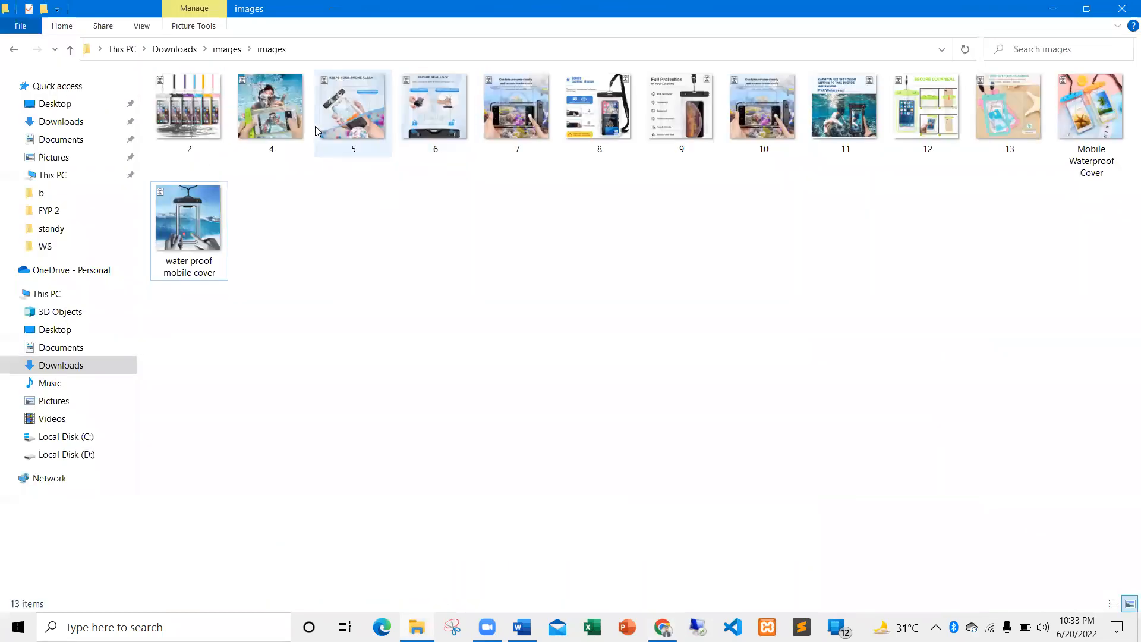
pyautogui.click(350, 113)
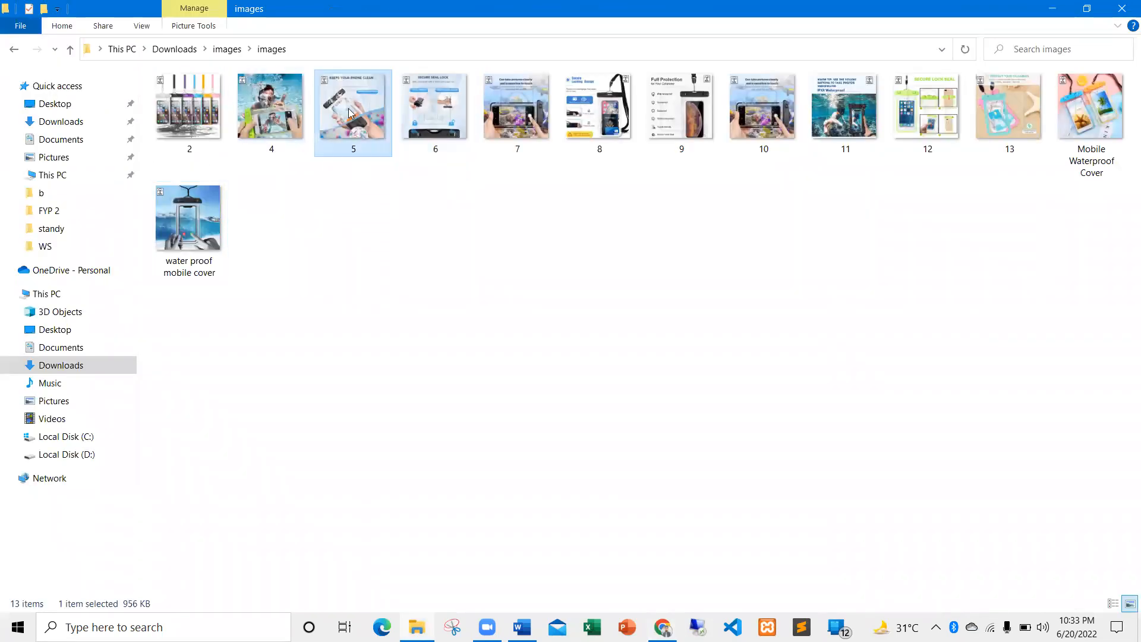
pyautogui.rightClick(350, 113)
pyautogui.click(385, 575)
pyautogui.hotkey('ctrl', 'v')
pyautogui.click(394, 242)
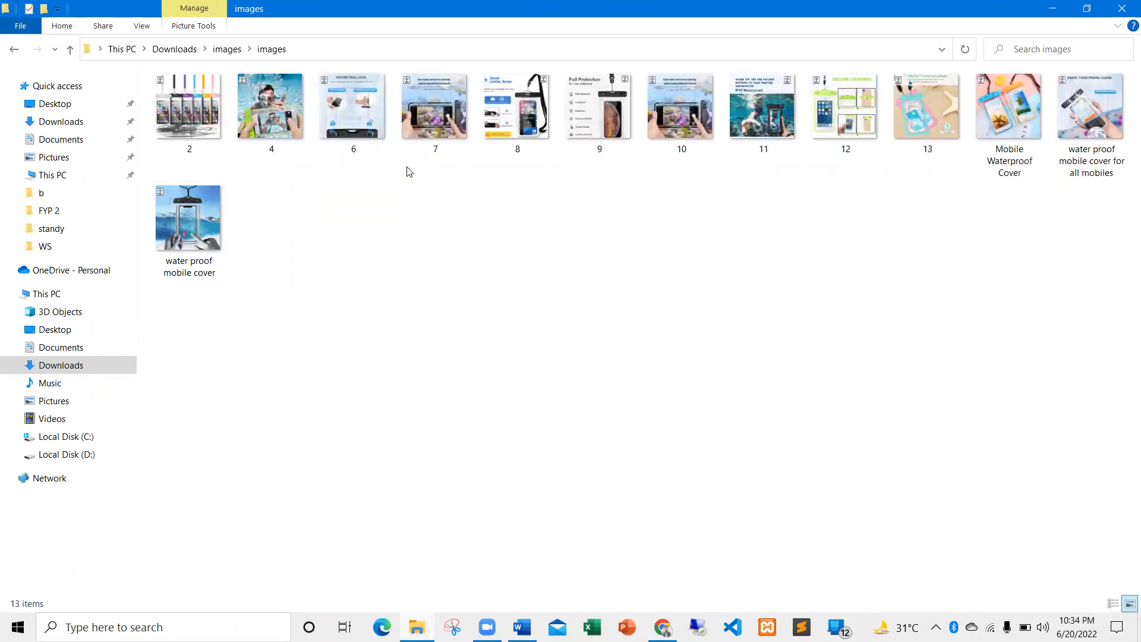
# Return to Chrome, replace the Daraz search text with "water proof cover" and copy it
pyautogui.hotkey('alt', 'Tab')
pyautogui.click(489, 122)
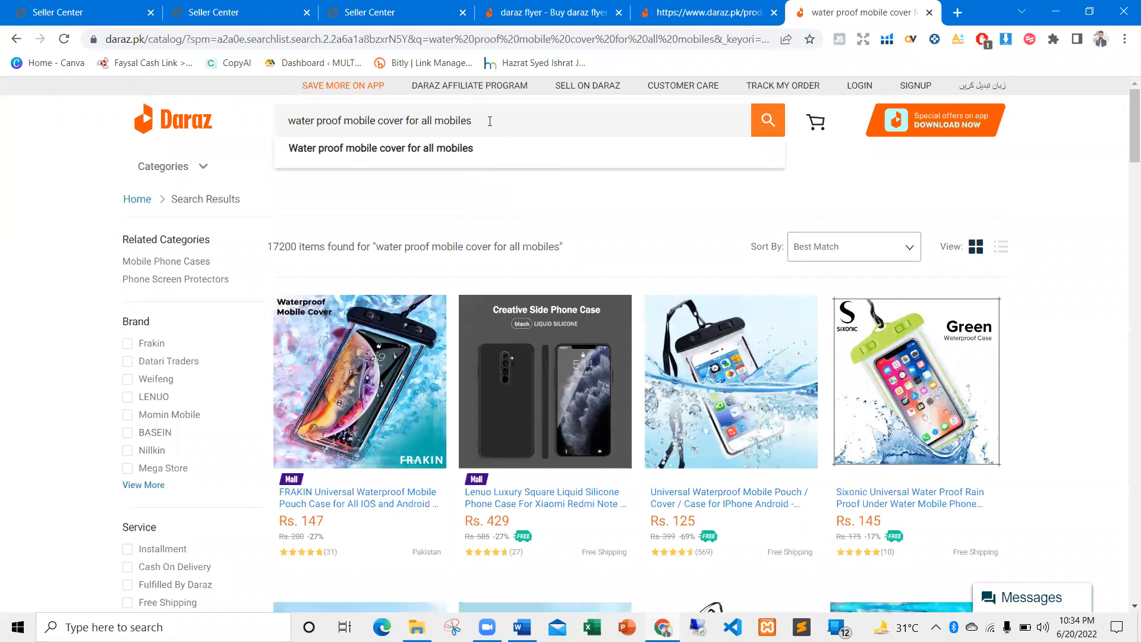
pyautogui.hotkey('ctrl', 'a')
pyautogui.press('BackSpace')
pyautogui.write('water p')
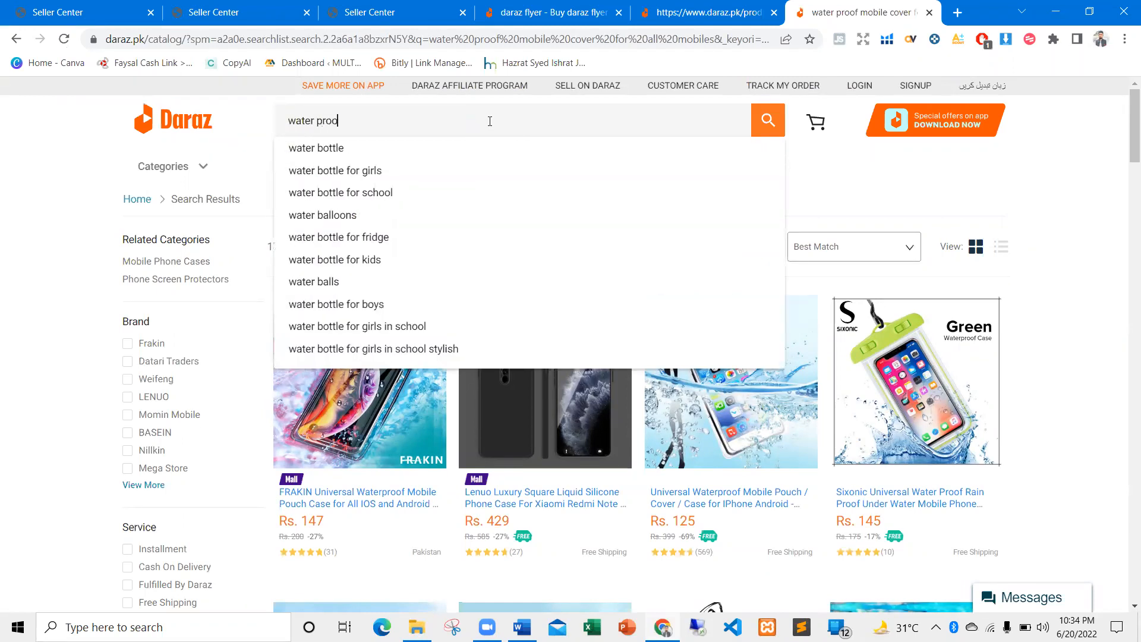
pyautogui.write('roof')
pyautogui.press('Return')
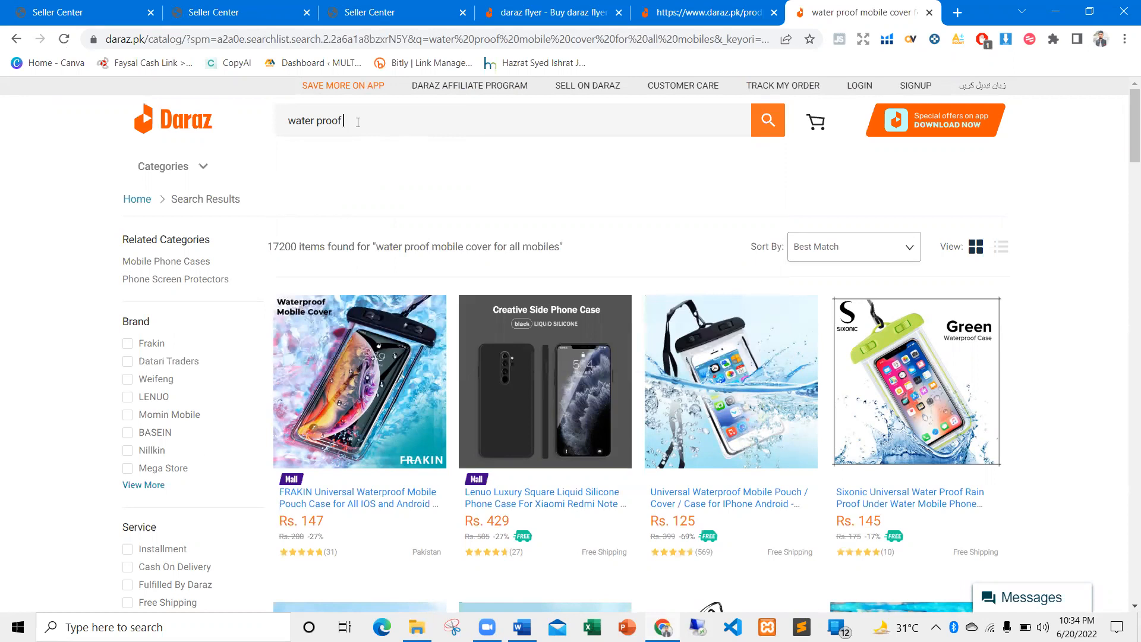
pyautogui.write('cover')
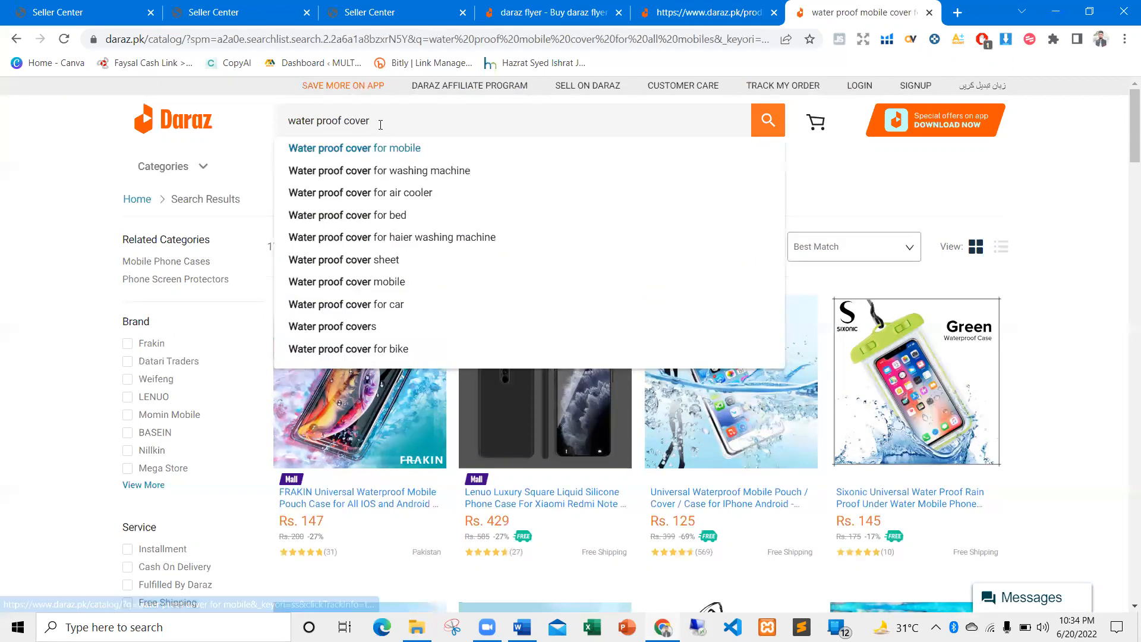
pyautogui.hotkey('ctrl', 'a')
pyautogui.hotkey('ctrl', 'c')
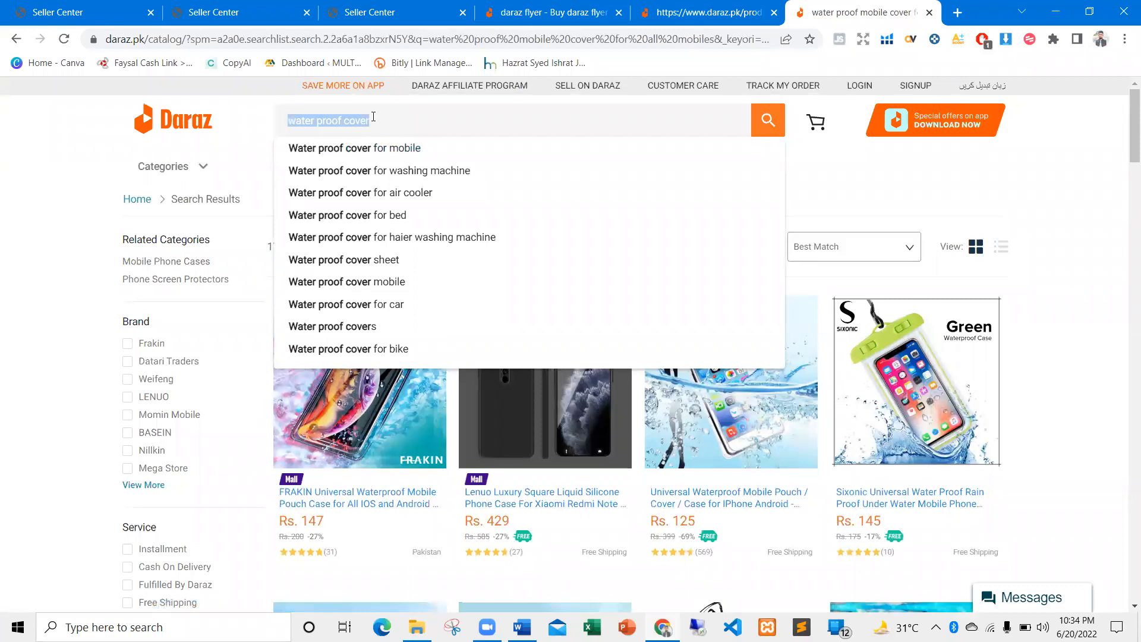
# Switch to File Explorer and rename image 8 with the copied phrase "water proof cover"
pyautogui.hotkey('alt', 'Tab')
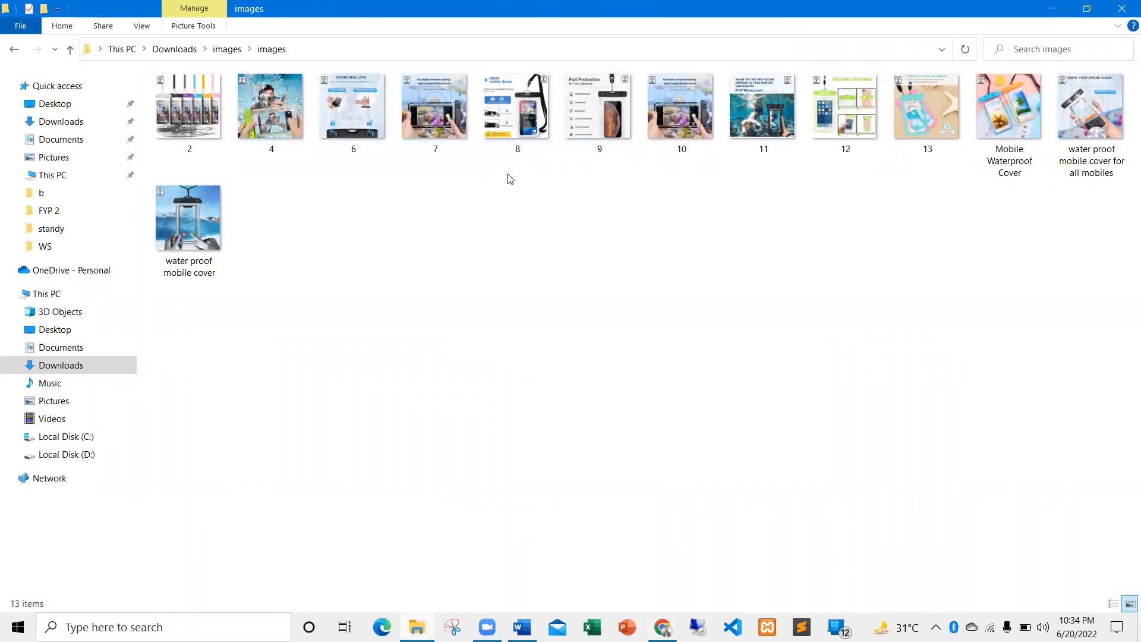
pyautogui.rightClick(512, 102)
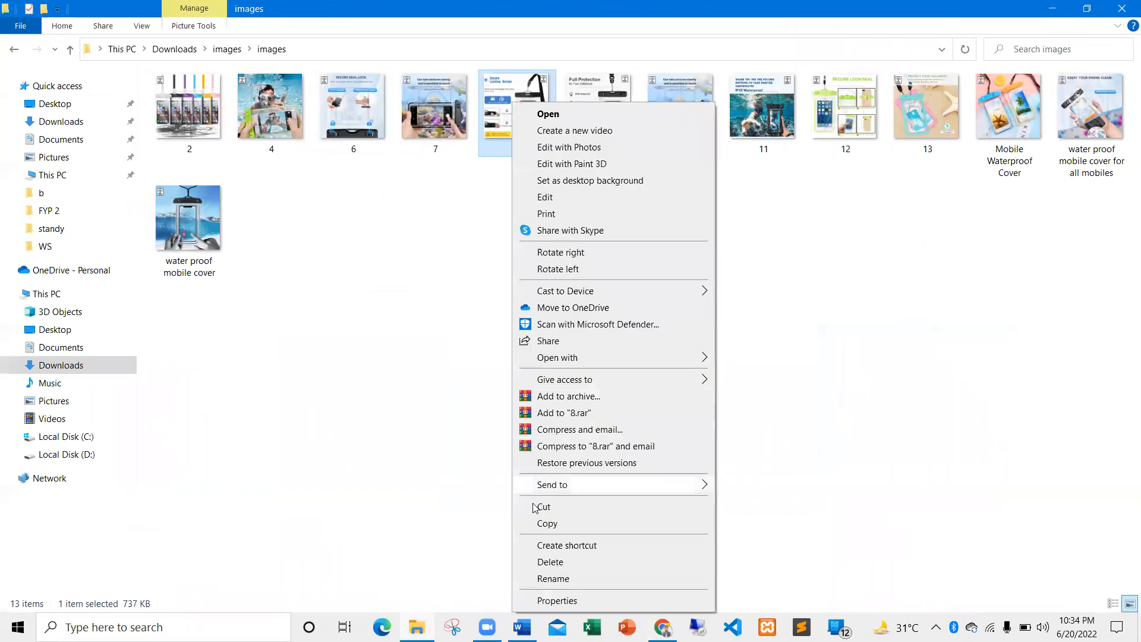
pyautogui.click(559, 579)
pyautogui.hotkey('ctrl', 'v')
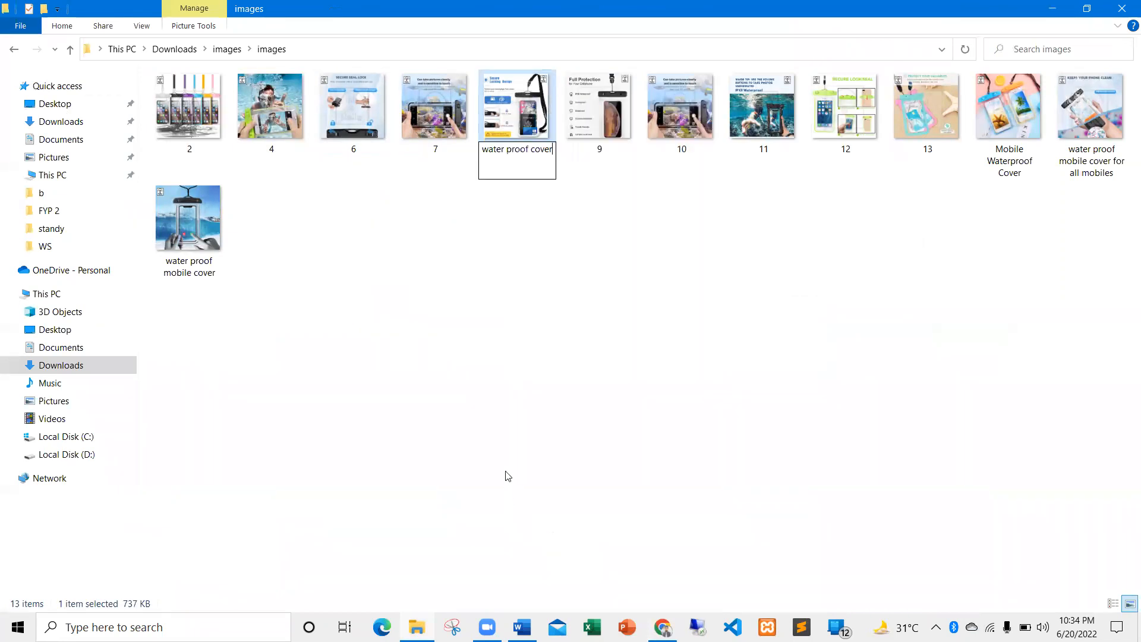
pyautogui.click(525, 405)
# In Chrome, search Daraz for the suggested "water proof cover mobile", copy that phrase and return to the images folder in File Explorer
pyautogui.hotkey('alt', 'Tab')
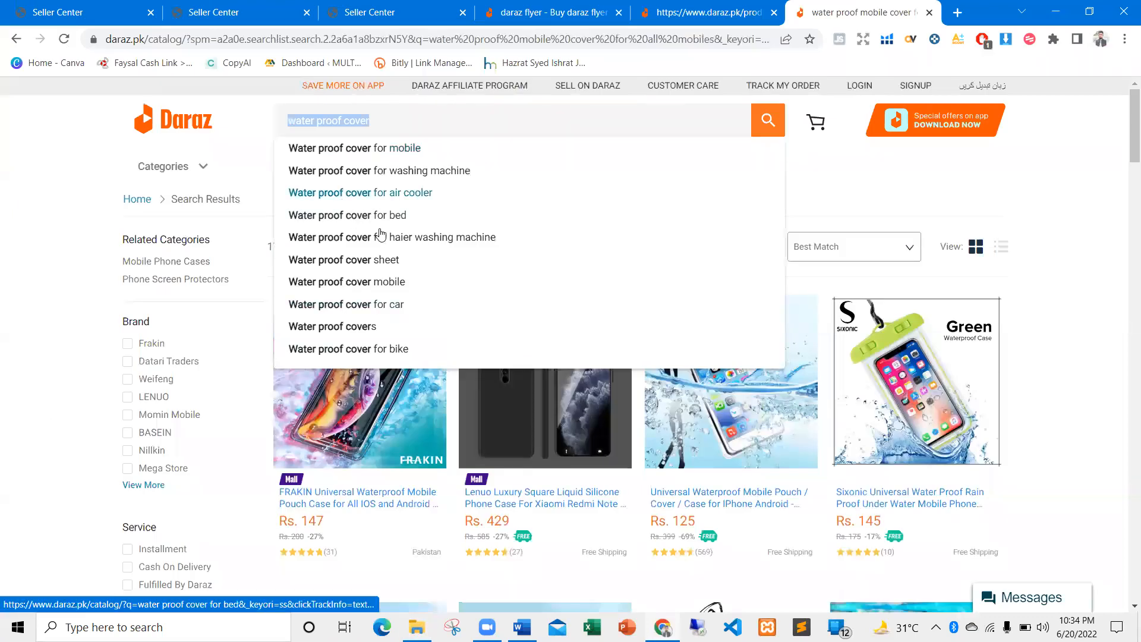
pyautogui.click(378, 290)
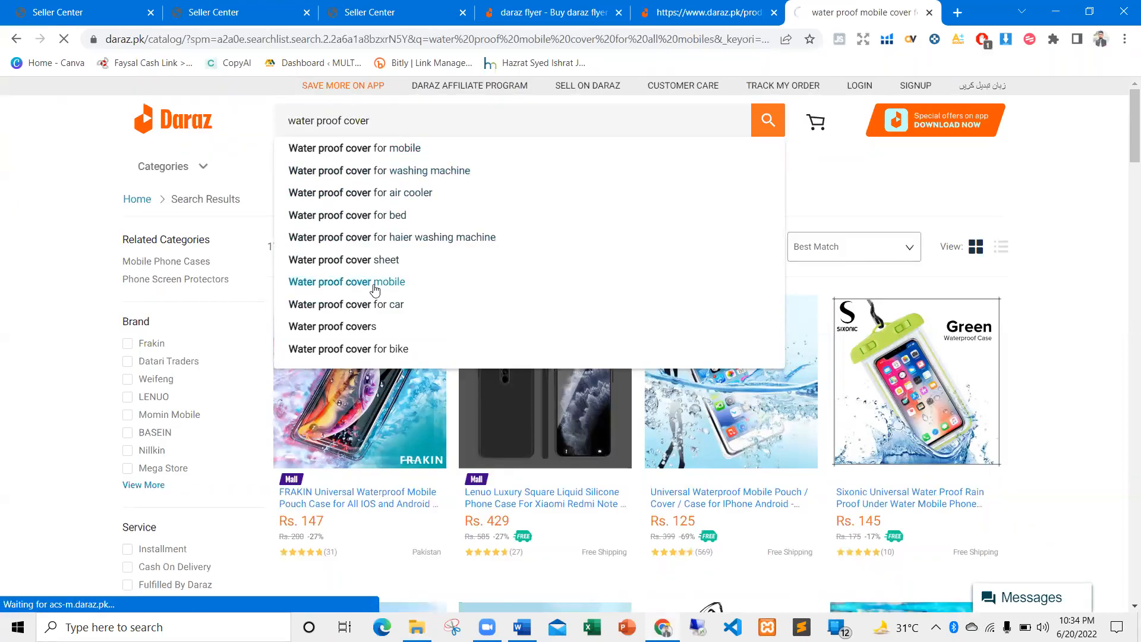
pyautogui.click(406, 118)
pyautogui.hotkey('ctrl', 'c')
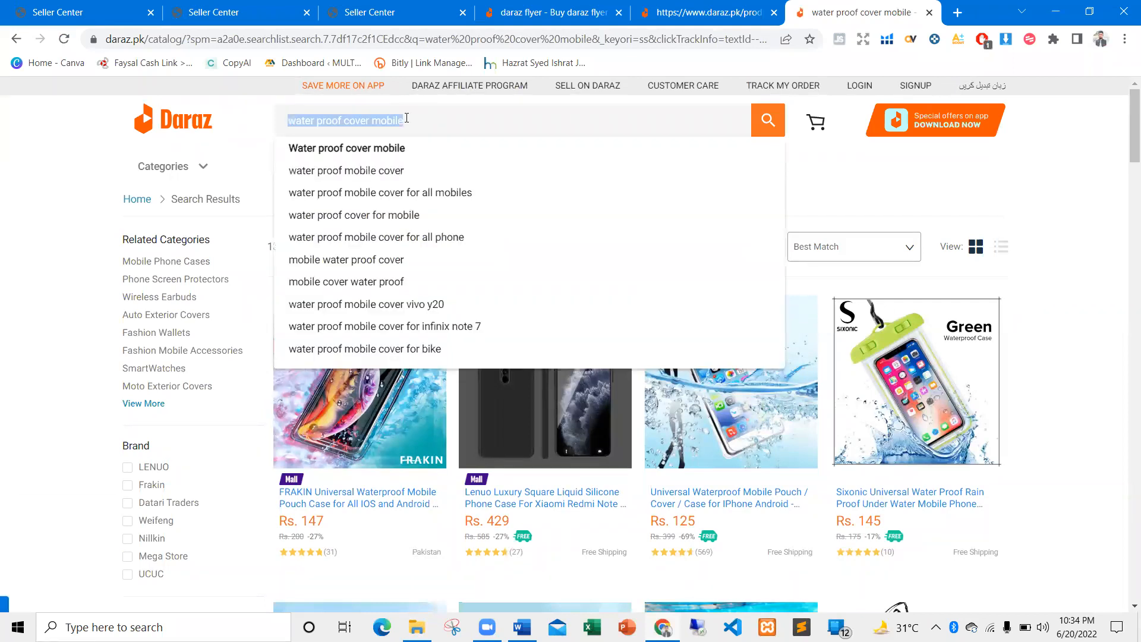
pyautogui.hotkey('alt', 'Tab')
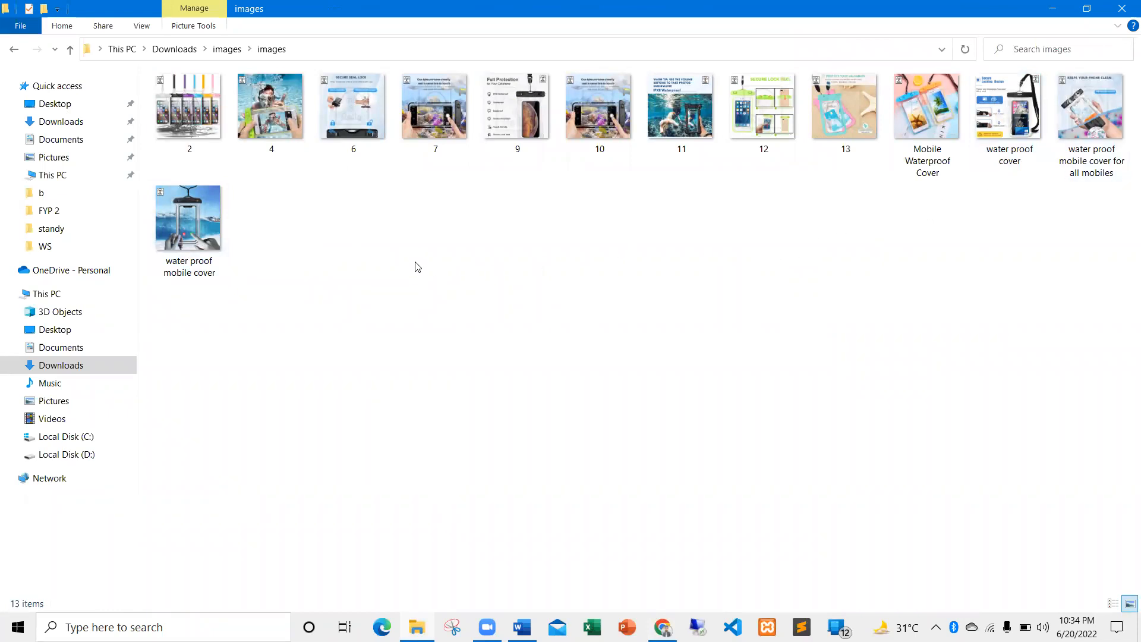
# Rename image 11 with the copied phrase "water proof cover mobile"
pyautogui.click(672, 134)
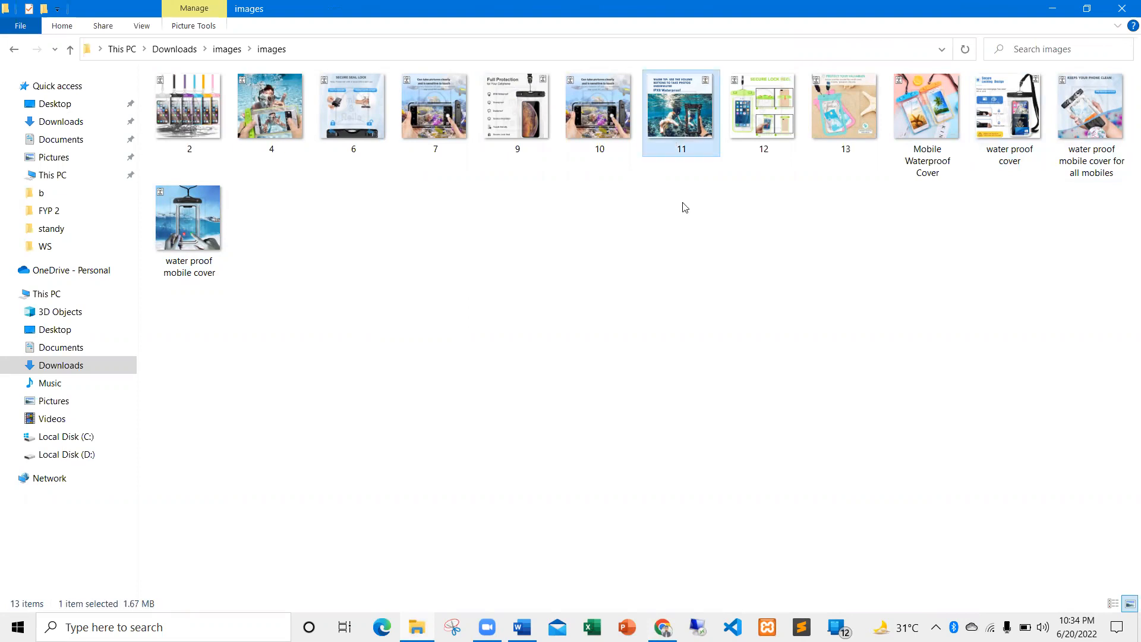
pyautogui.rightClick(672, 102)
pyautogui.click(706, 579)
pyautogui.hotkey('ctrl', 'v')
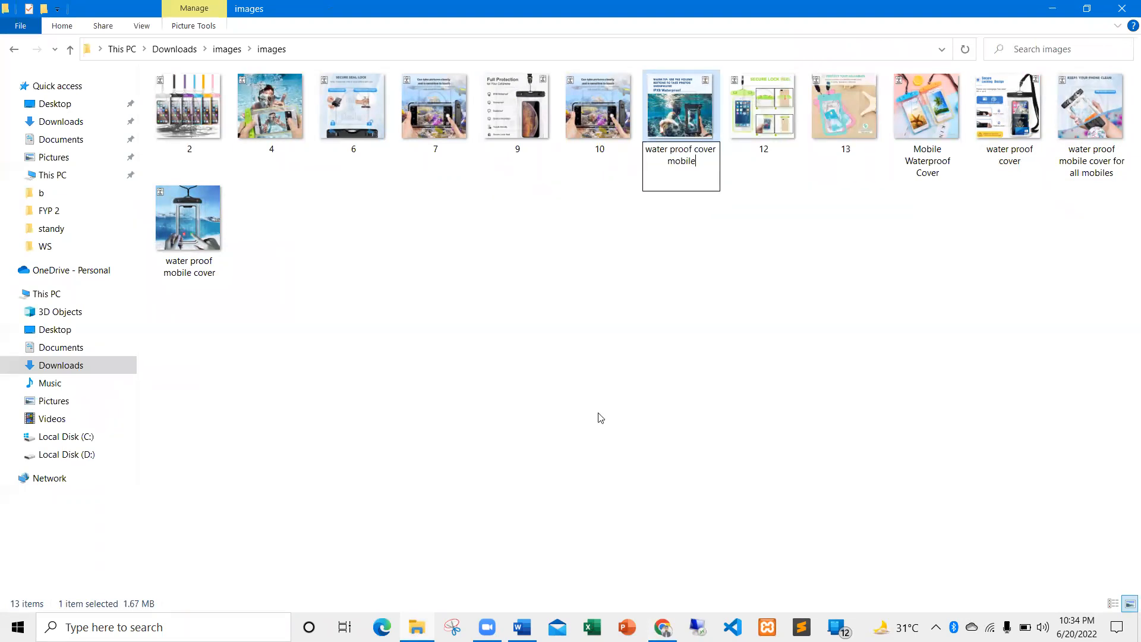
pyautogui.press('Return')
# Switch to Chrome, close the Daraz search results tab and return to the Seller Center Media Center upload page
pyautogui.hotkey('alt', 'Tab')
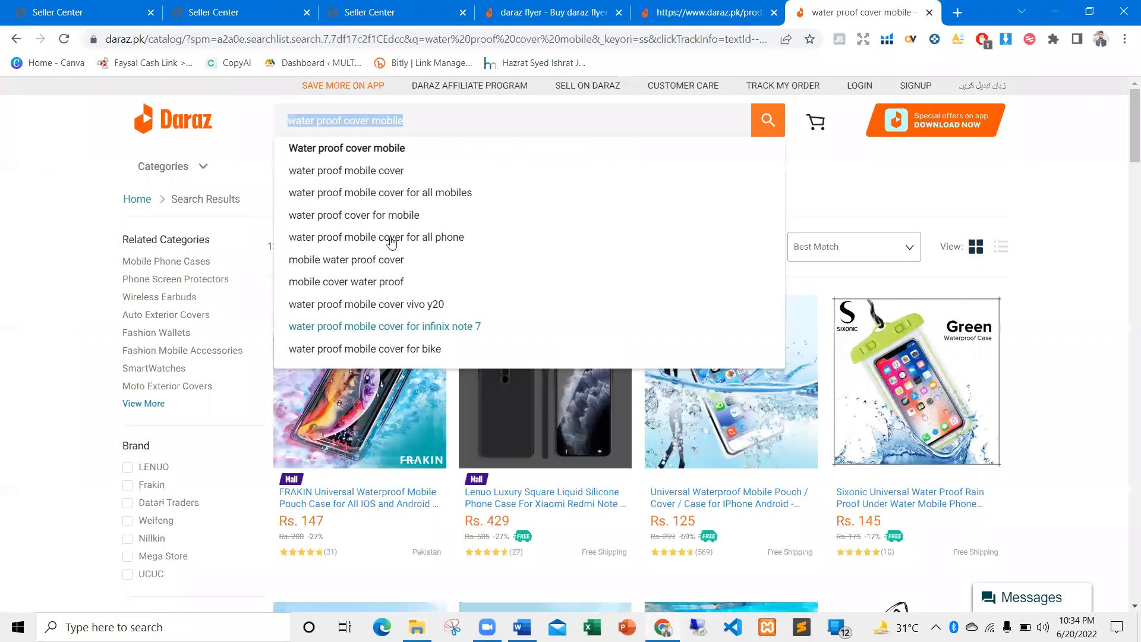
pyautogui.hotkey('alt', 'Tab')
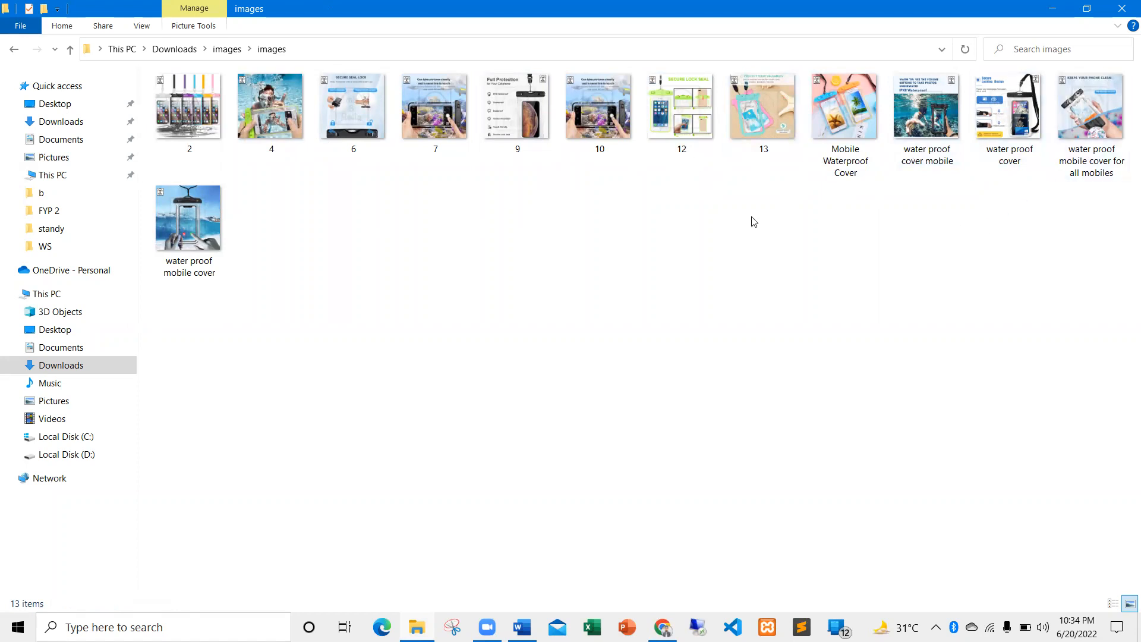
pyautogui.hotkey('alt', 'Tab')
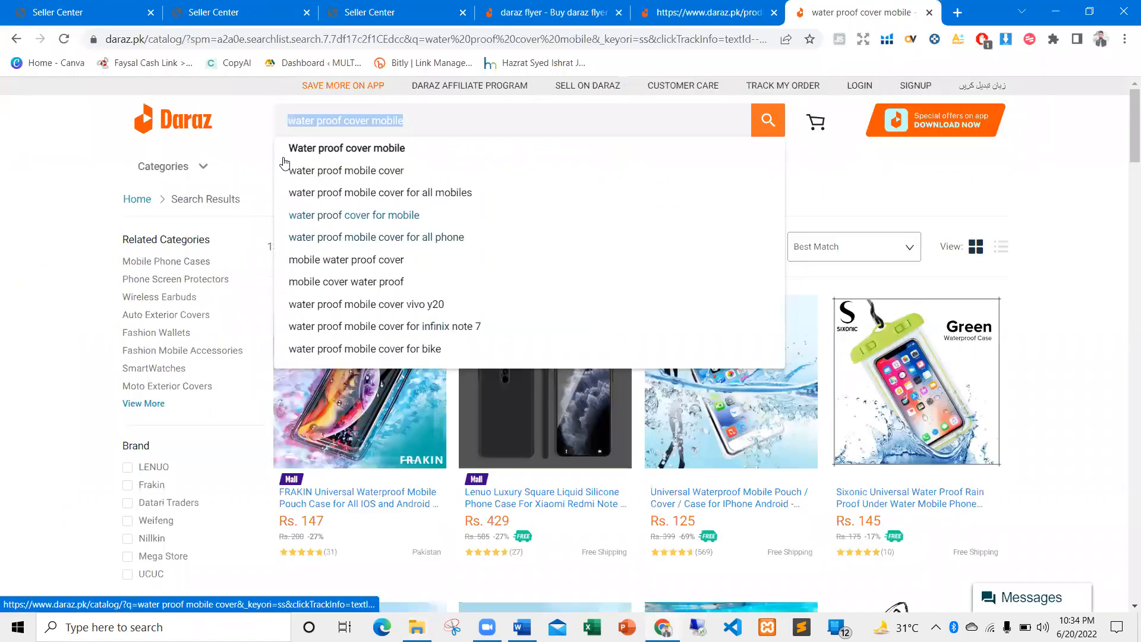
pyautogui.click(251, 125)
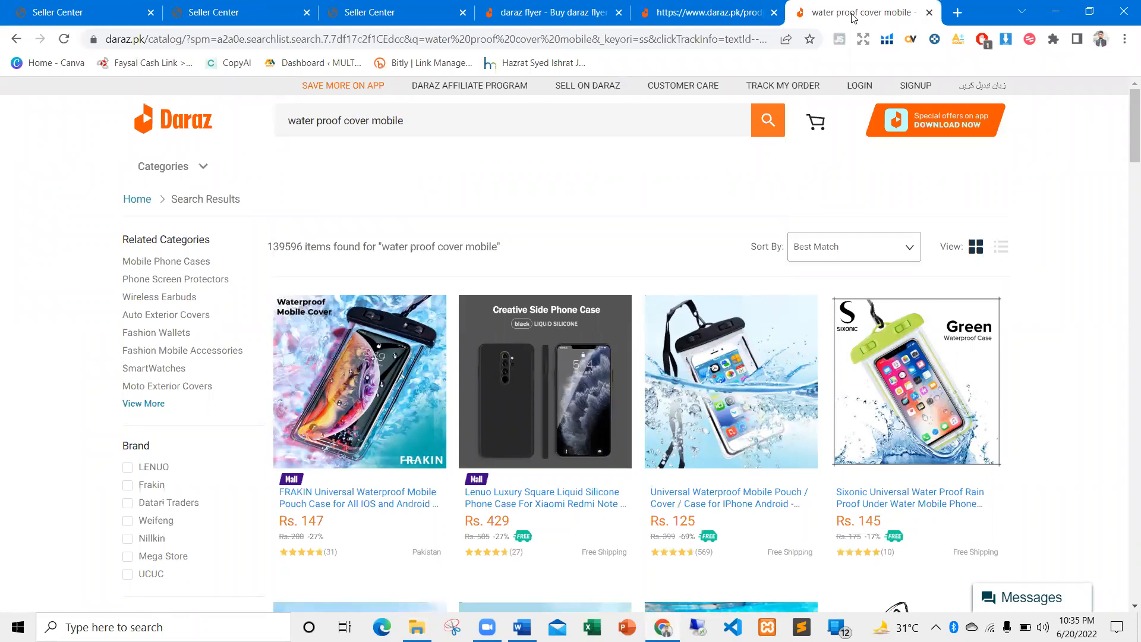
pyautogui.click(930, 12)
pyautogui.click(249, 12)
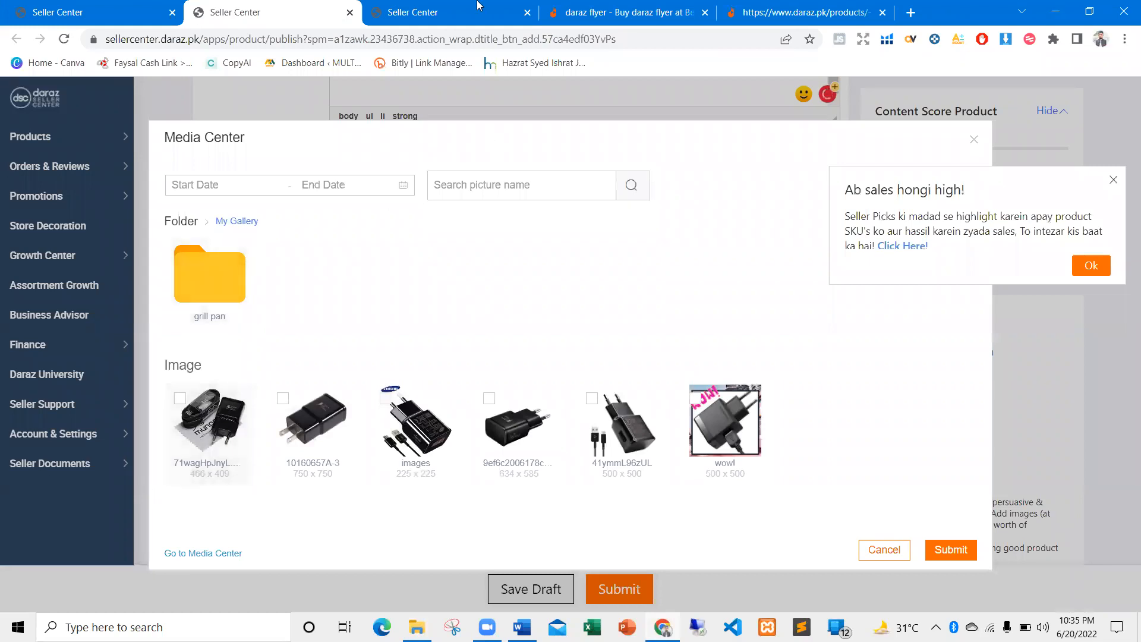
pyautogui.click(428, 11)
# Start choosing pictures for the Media Center upload and browse to the inner images folder in Downloads > images
pyautogui.click(571, 340)
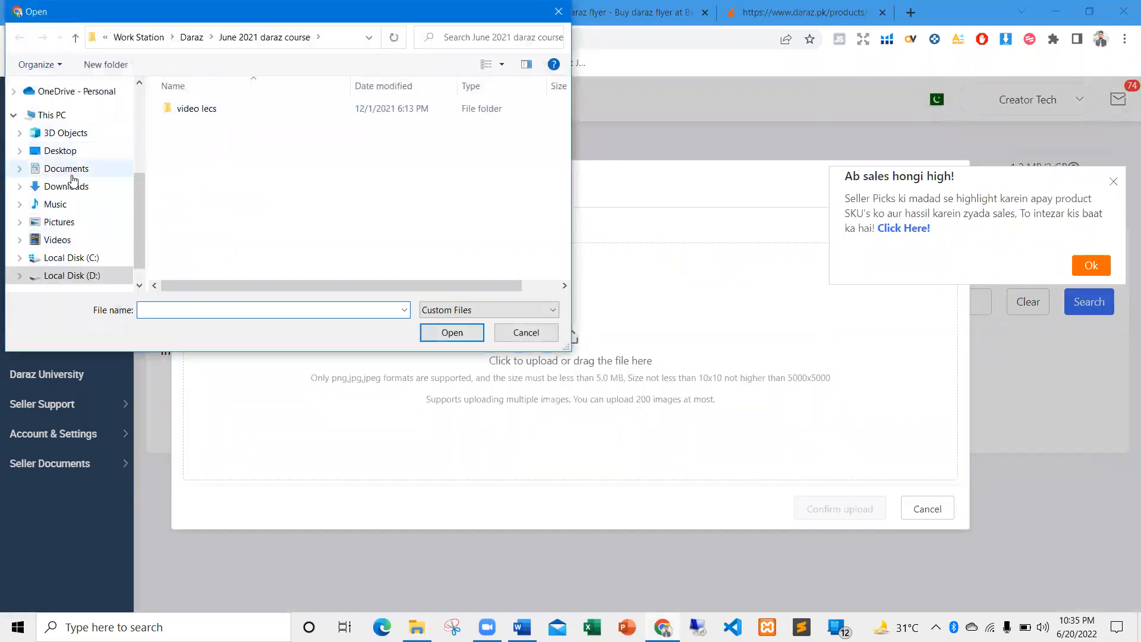
pyautogui.click(79, 185)
pyautogui.doubleClick(220, 135)
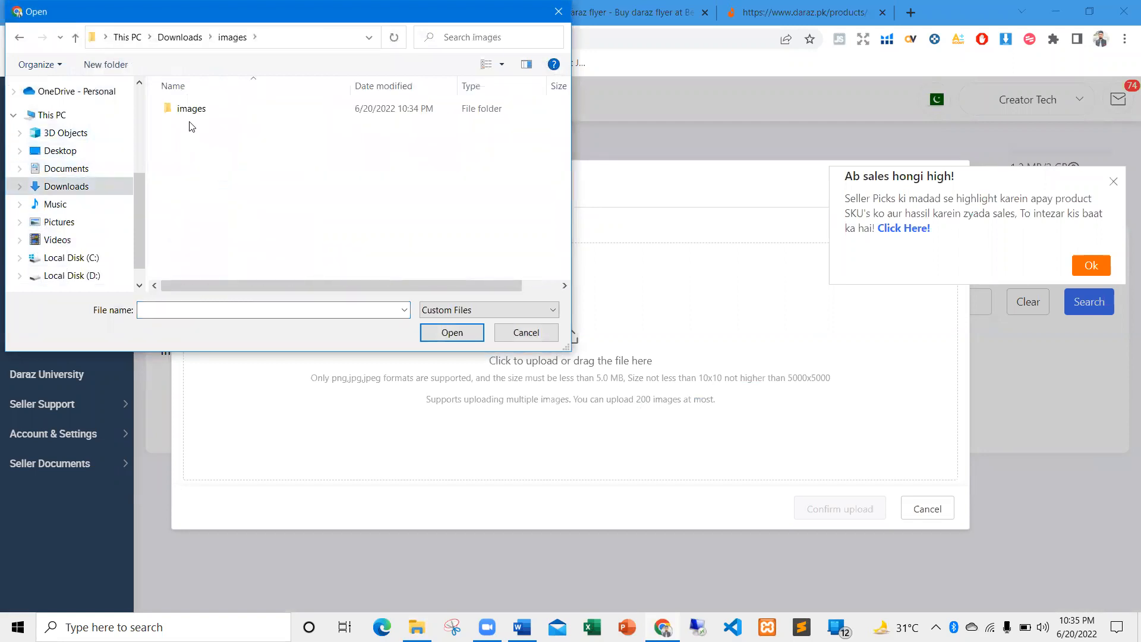
pyautogui.doubleClick(192, 110)
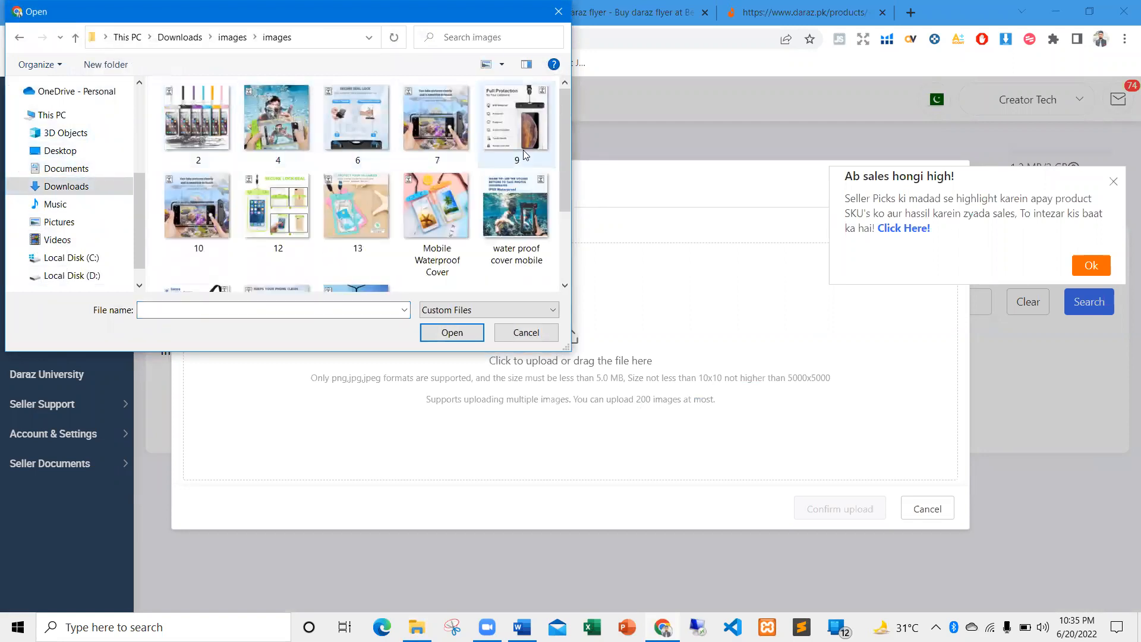
# Add the five keyword-named images, from "Mobile Waterproof Cover" through "water proof mobile cover", to the upload and dismiss the promotional notice
pyautogui.scroll(-2, 565, 139)
pyautogui.click(436, 134)
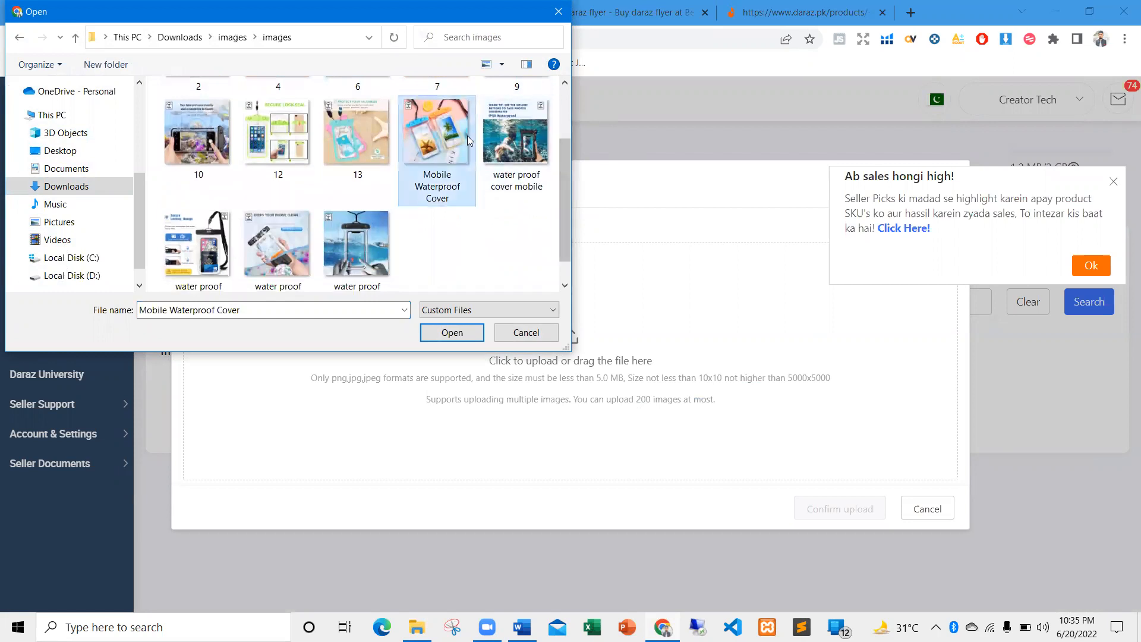
pyautogui.keyDown('ctrl'); pyautogui.click(516, 134); pyautogui.keyUp('ctrl')
pyautogui.keyDown('ctrl'); pyautogui.click(198, 244); pyautogui.keyUp('ctrl')
pyautogui.keyDown('ctrl'); pyautogui.click(276, 243); pyautogui.keyUp('ctrl')
pyautogui.keyDown('ctrl'); pyautogui.click(357, 219); pyautogui.keyUp('ctrl')
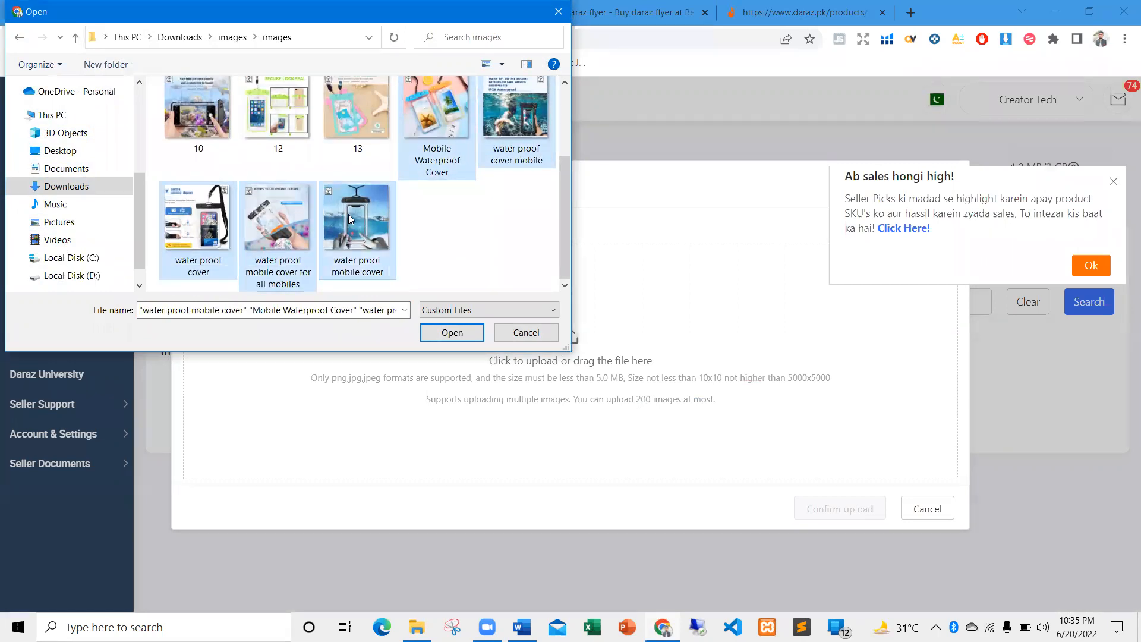
pyautogui.click(452, 333)
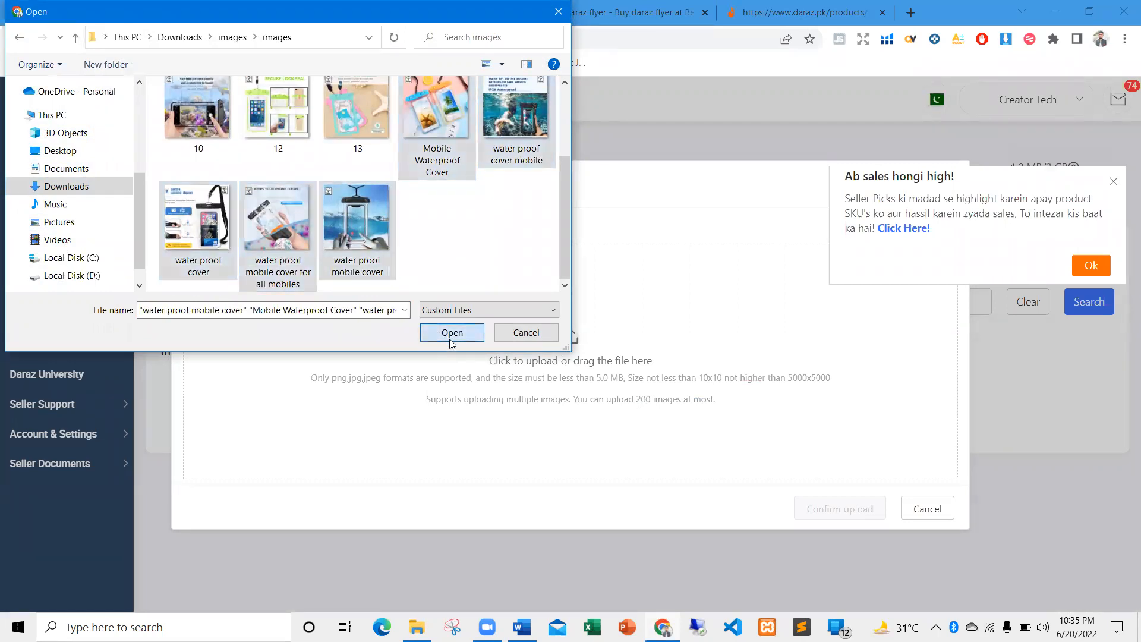
pyautogui.click(1114, 182)
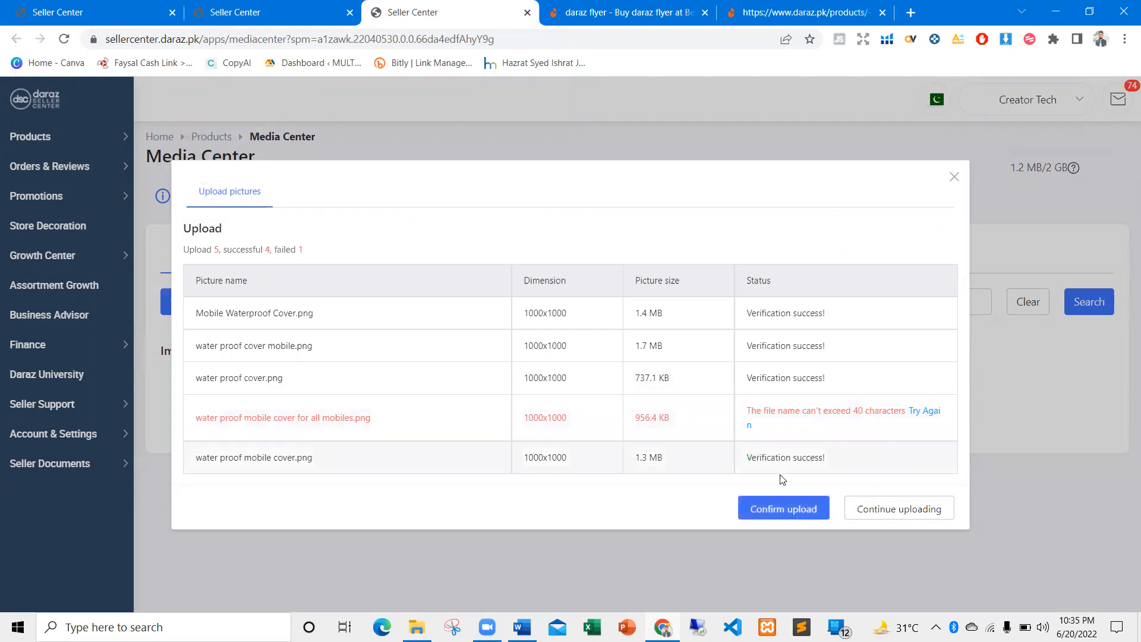
# Continue the upload with images 6, 9, 12 and 13, and confirm uploading the pictures
pyautogui.click(876, 512)
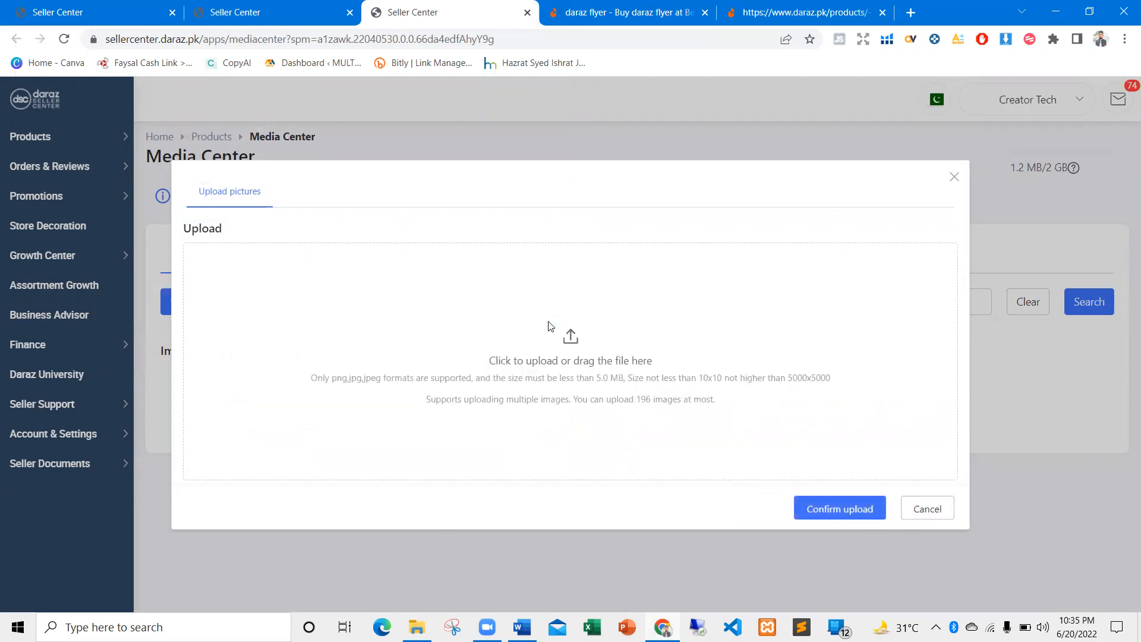
pyautogui.click(550, 328)
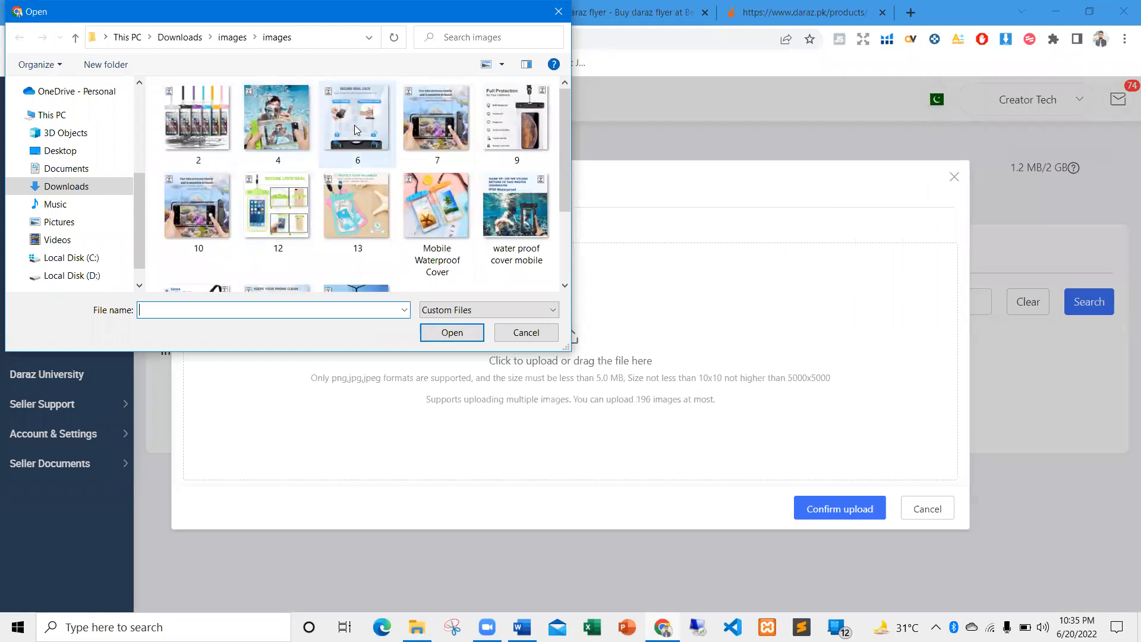
pyautogui.click(362, 129)
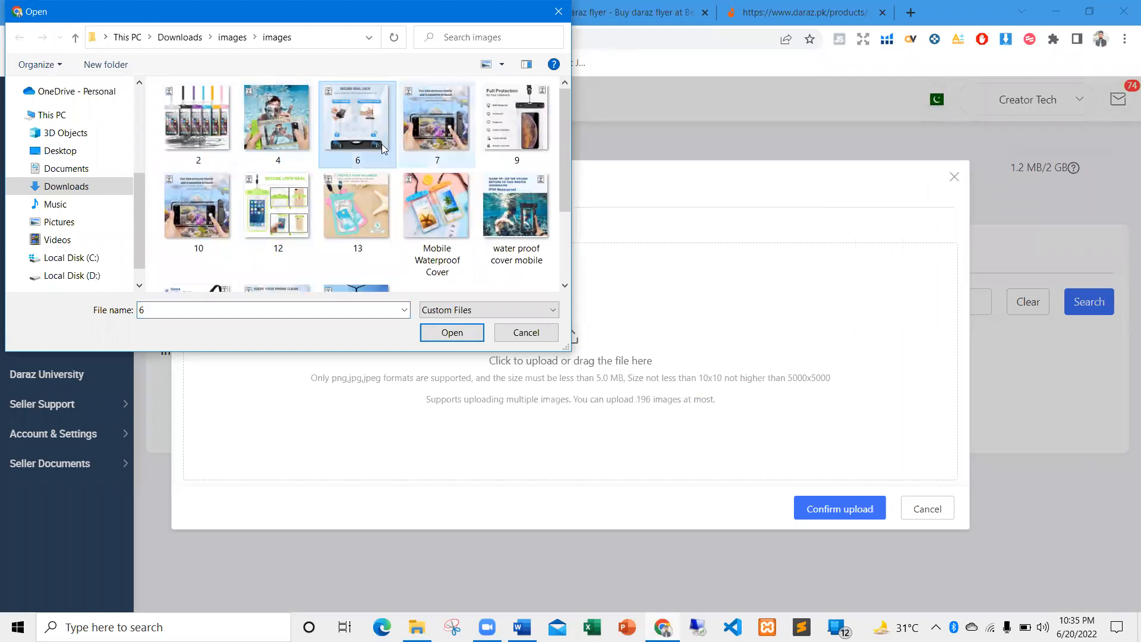
pyautogui.keyDown('ctrl'); pyautogui.click(274, 202); pyautogui.keyUp('ctrl')
pyautogui.keyDown('ctrl'); pyautogui.click(361, 196); pyautogui.keyUp('ctrl')
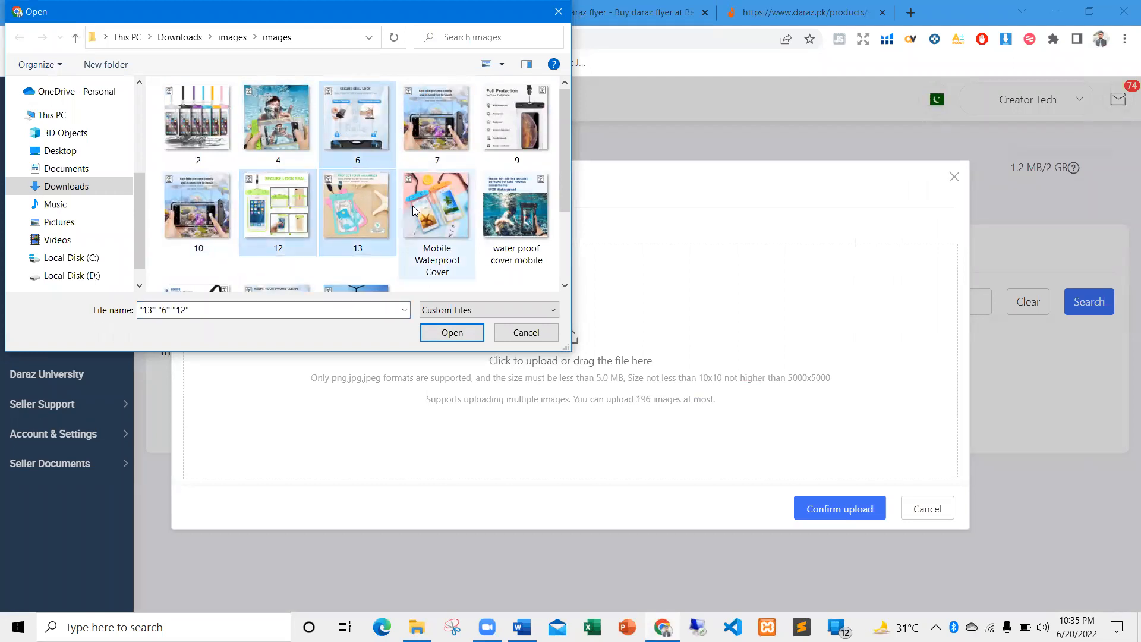
pyautogui.keyDown('ctrl'); pyautogui.click(499, 142); pyautogui.keyUp('ctrl')
pyautogui.click(452, 333)
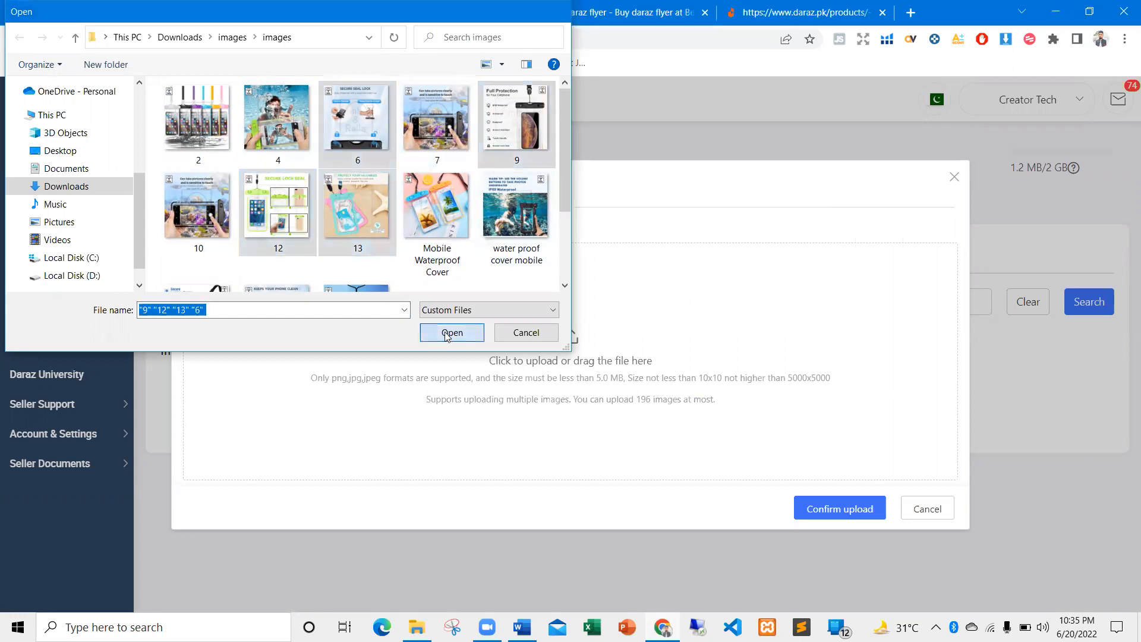
pyautogui.scroll(-5, 743, 338)
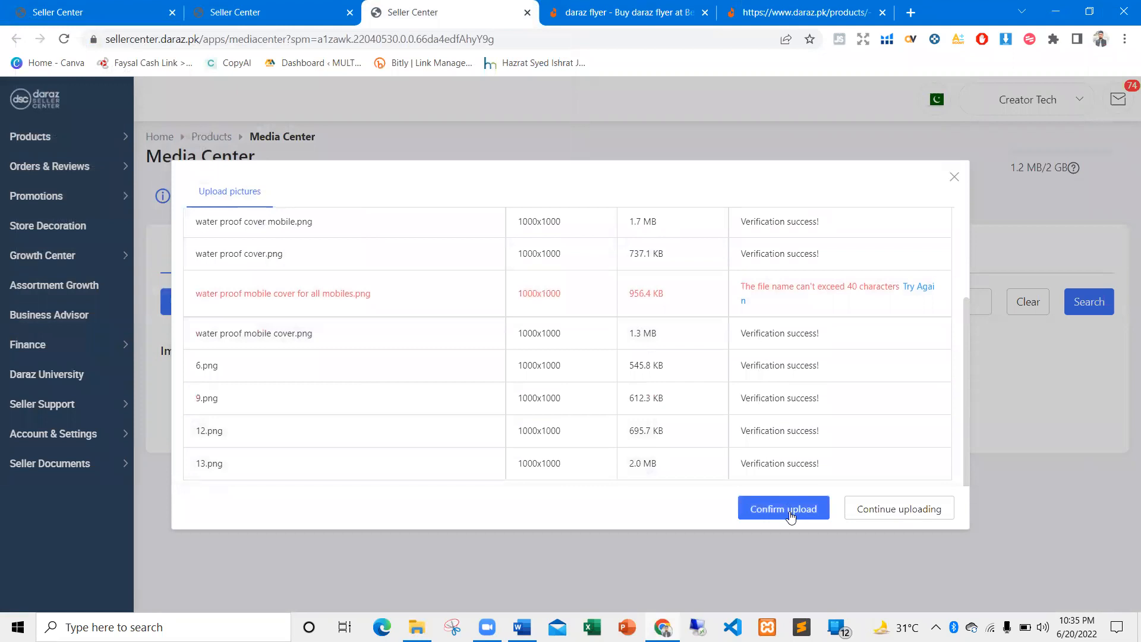
pyautogui.click(788, 509)
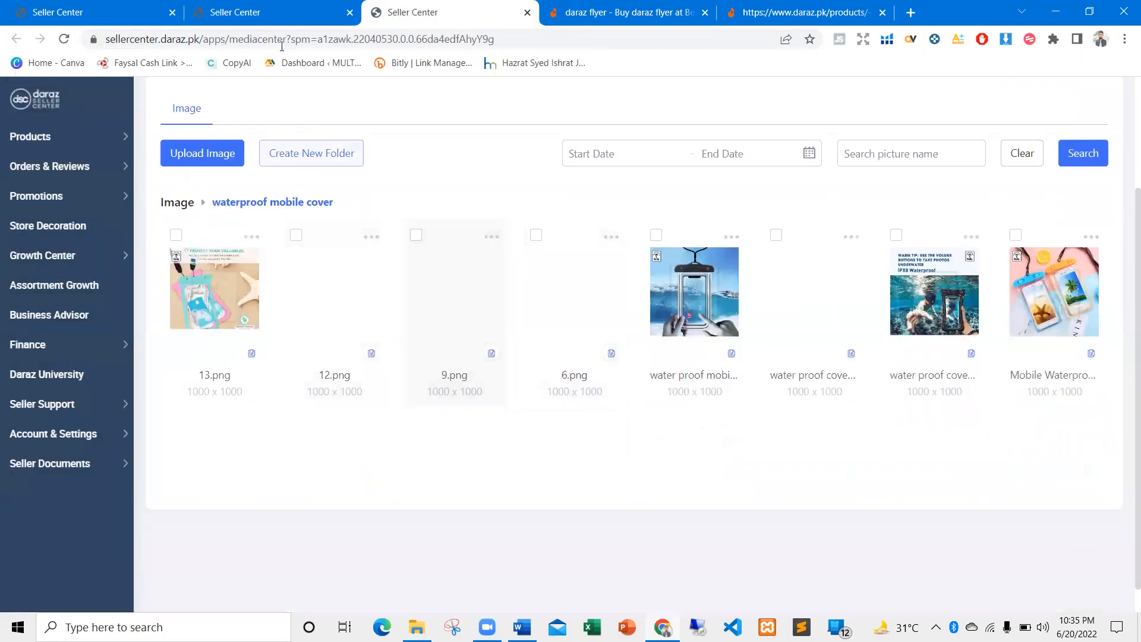
# Return to the product listing tab and close the outdated Media Center picker
pyautogui.click(273, 12)
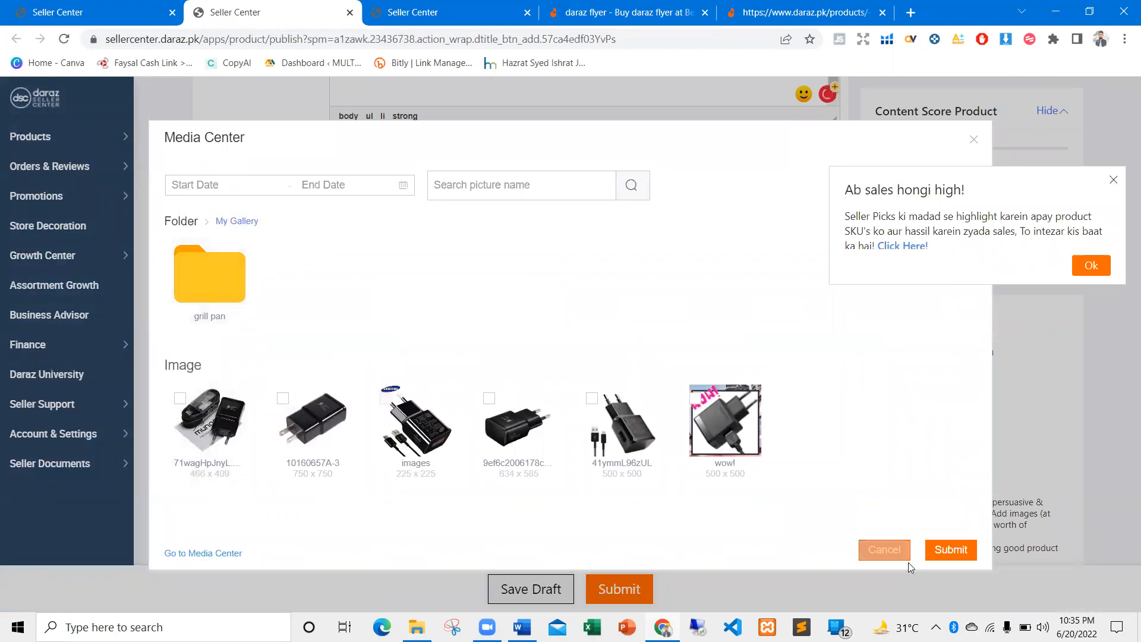
pyautogui.click(884, 549)
pyautogui.click(682, 225)
pyautogui.click(973, 141)
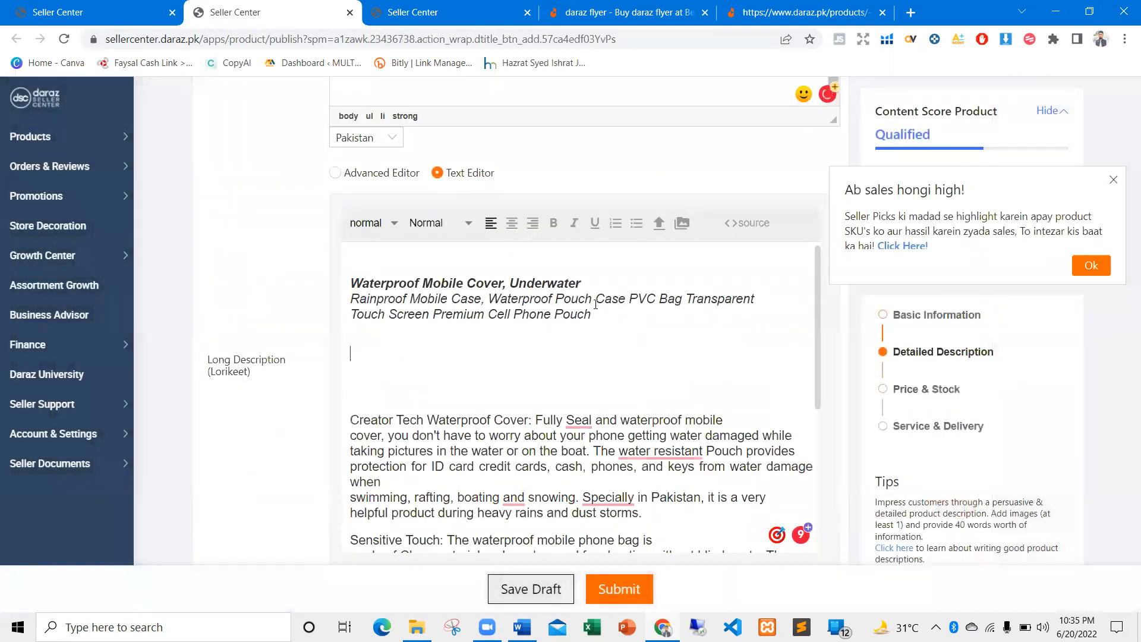
# Insert the "water proof mobile cover" image from the waterproof mobile cover folder below the long description's heading, dismissing the promotional notice
pyautogui.click(683, 223)
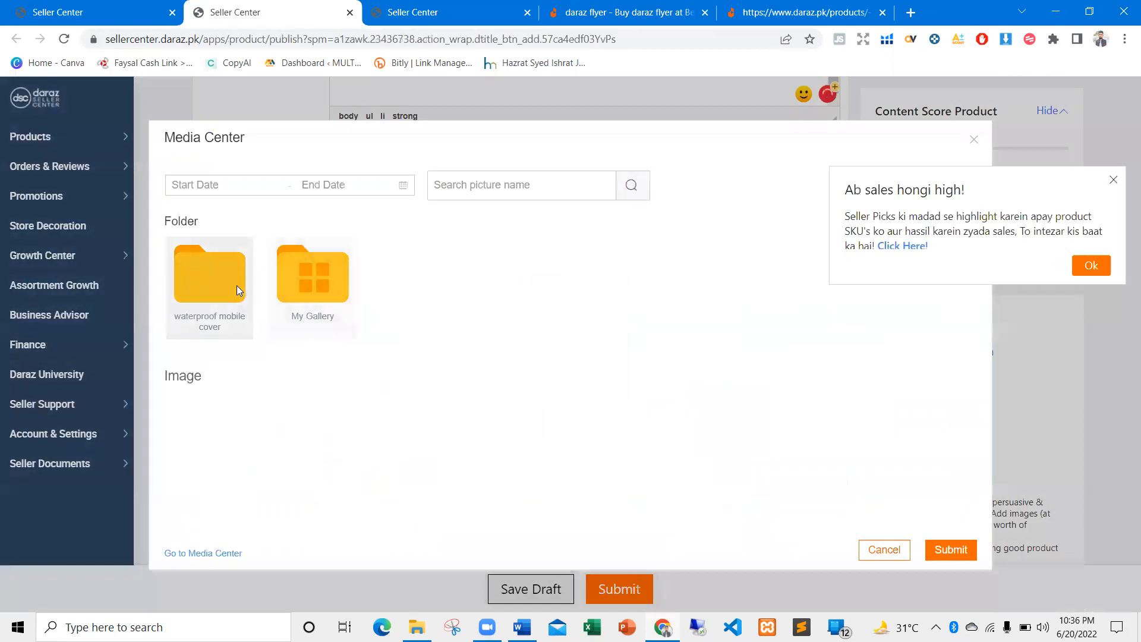
pyautogui.click(236, 285)
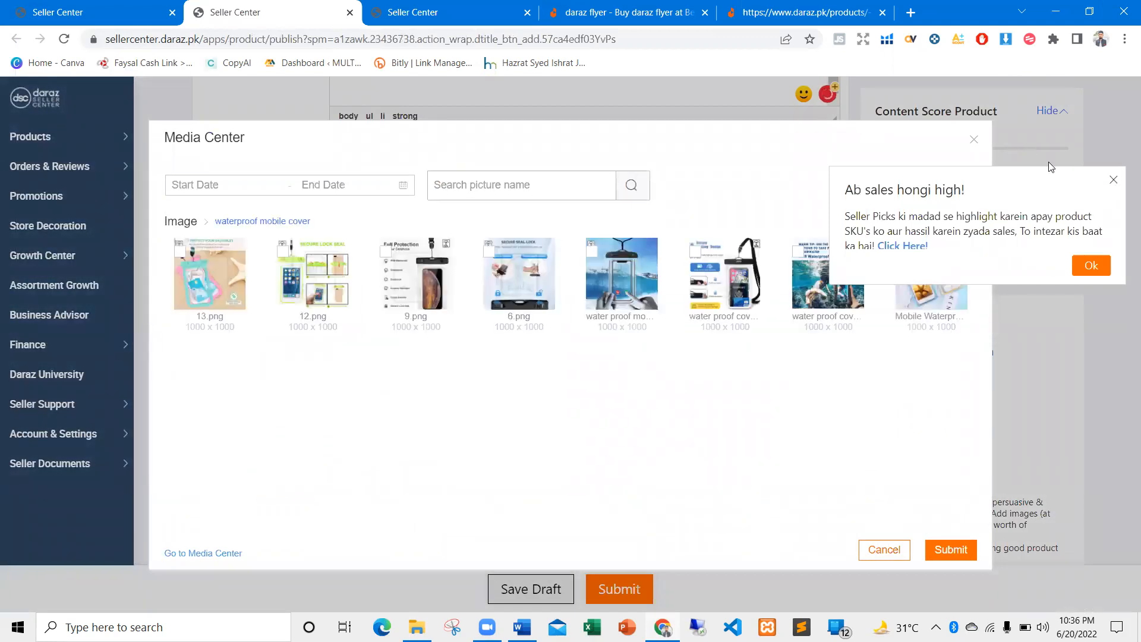
pyautogui.click(1113, 179)
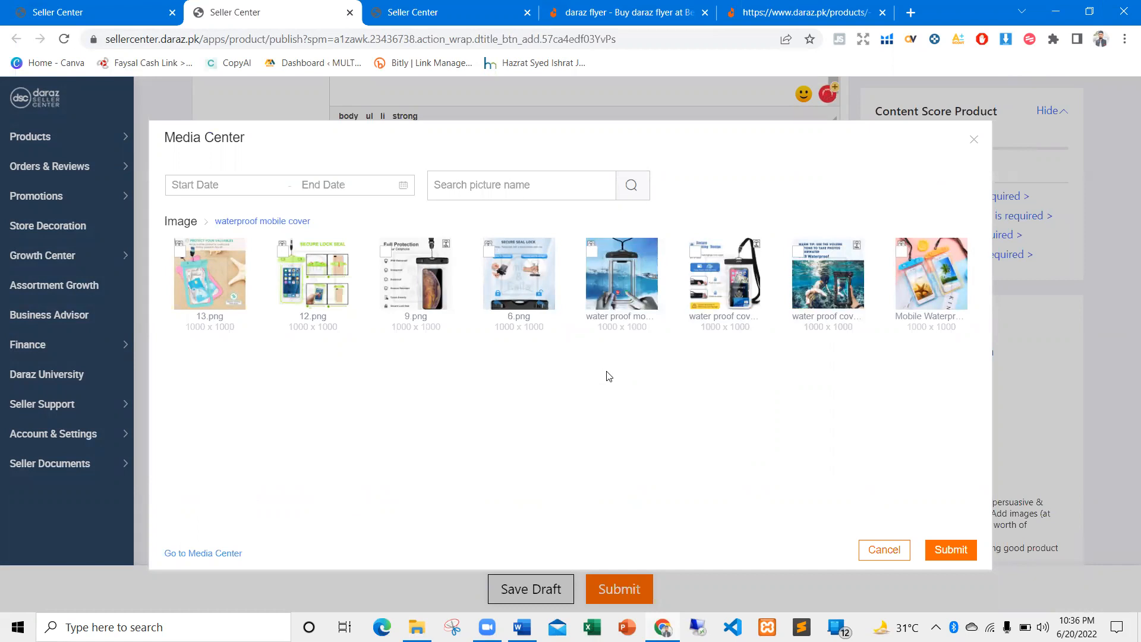
pyautogui.click(634, 297)
pyautogui.click(951, 563)
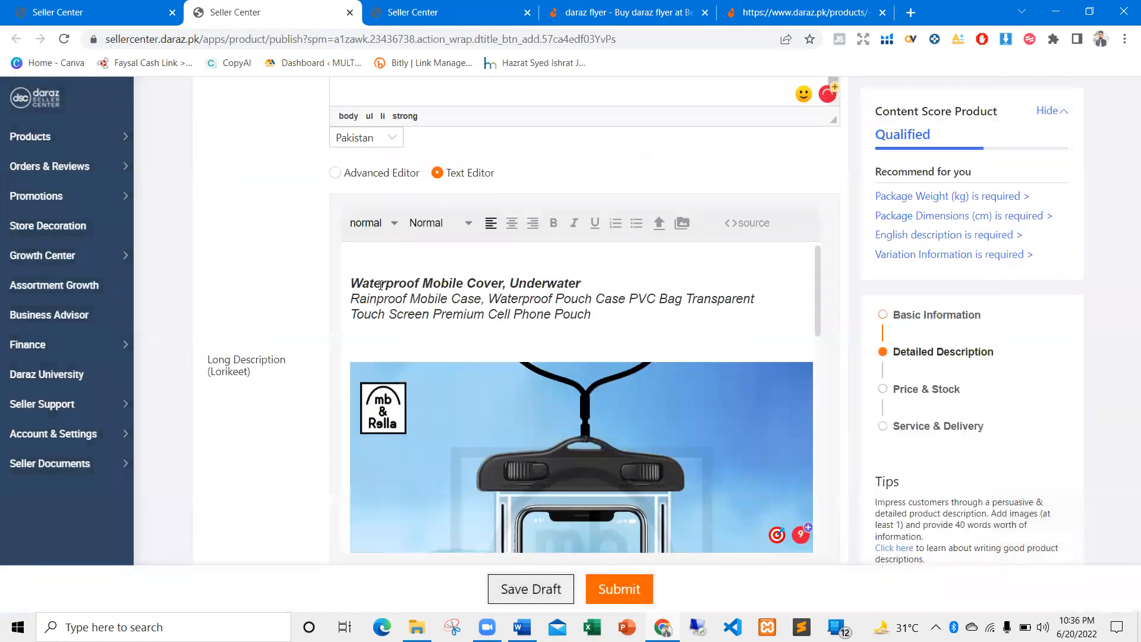
# Make the lead-in "Creator Tech Waterproof Cover:" bold in the long description
pyautogui.scroll(-9, 557, 331)
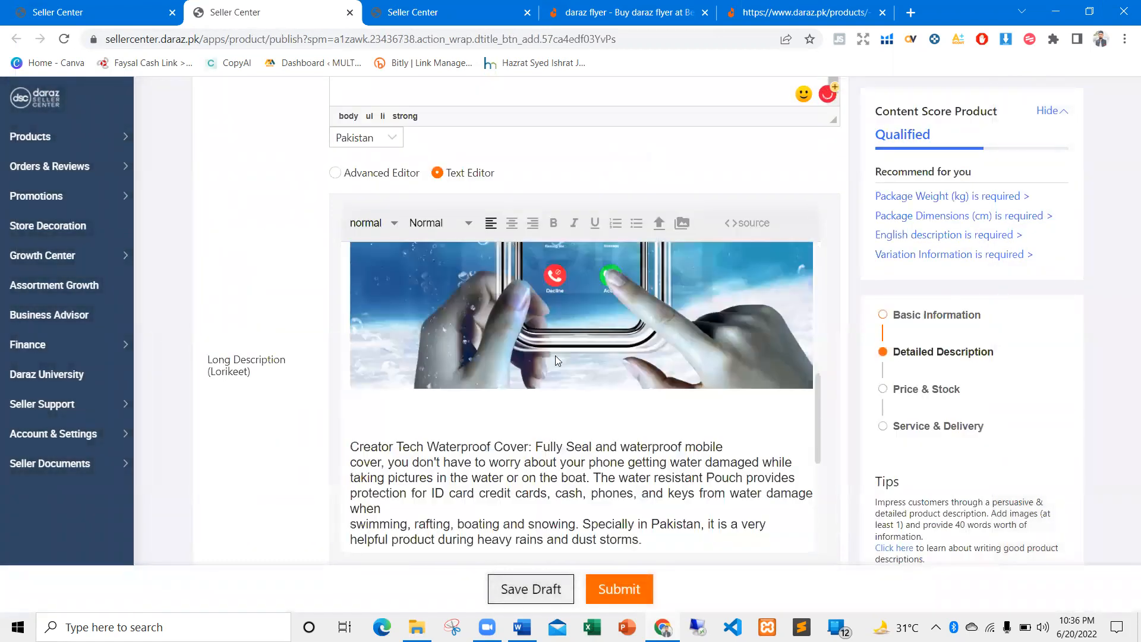
pyautogui.scroll(-1, 398, 303)
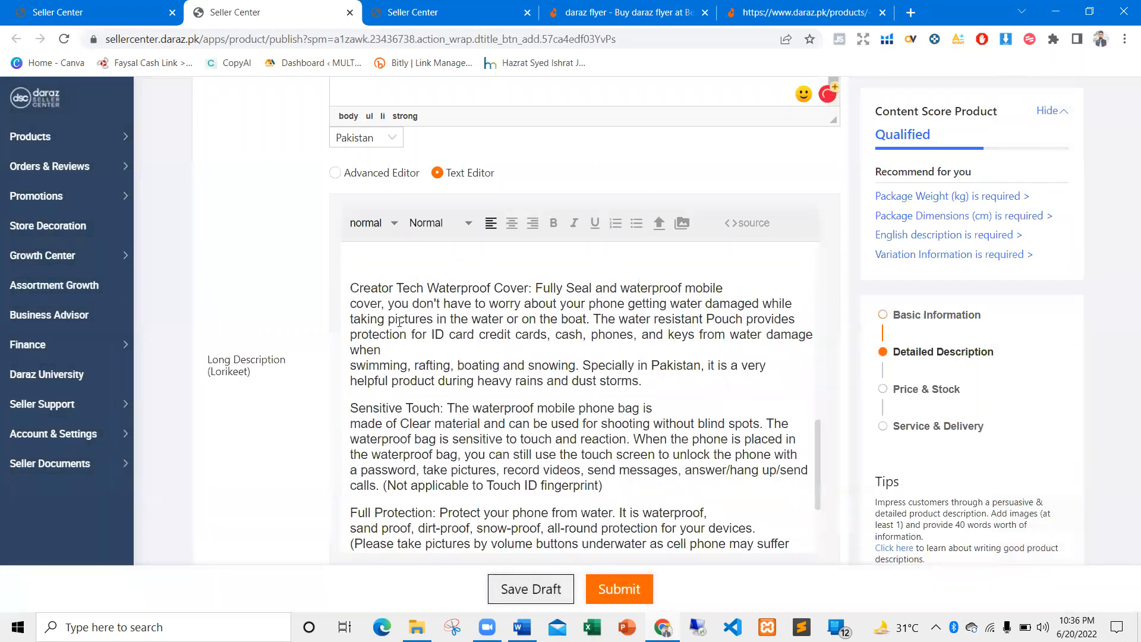
pyautogui.moveTo(534, 288); pyautogui.dragTo(348, 289)
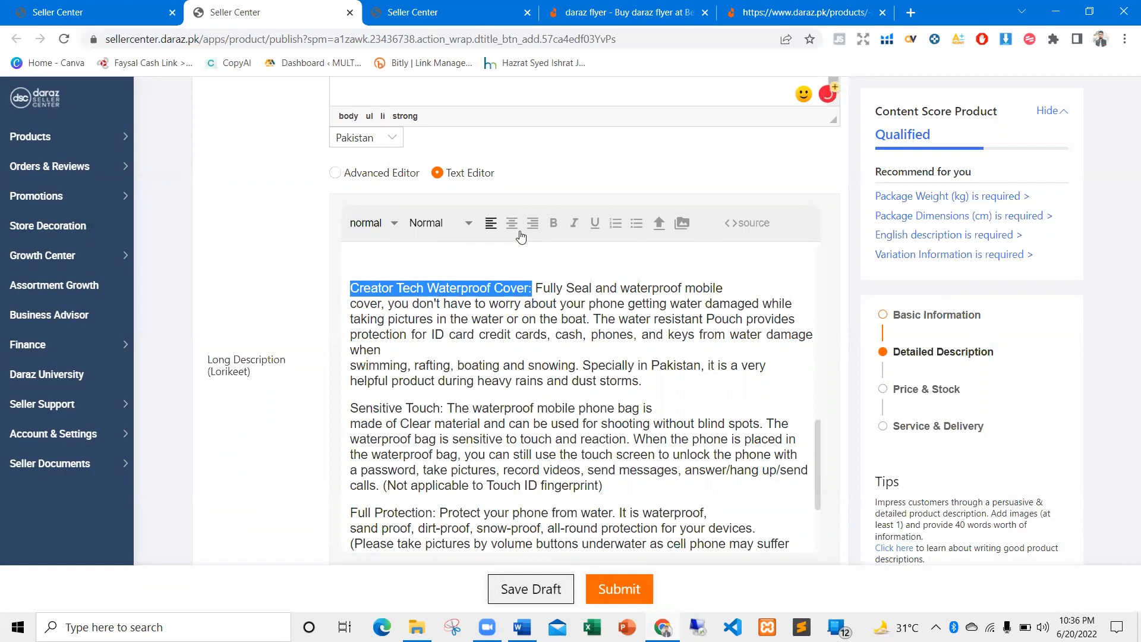
pyautogui.click(553, 223)
pyautogui.click(553, 304)
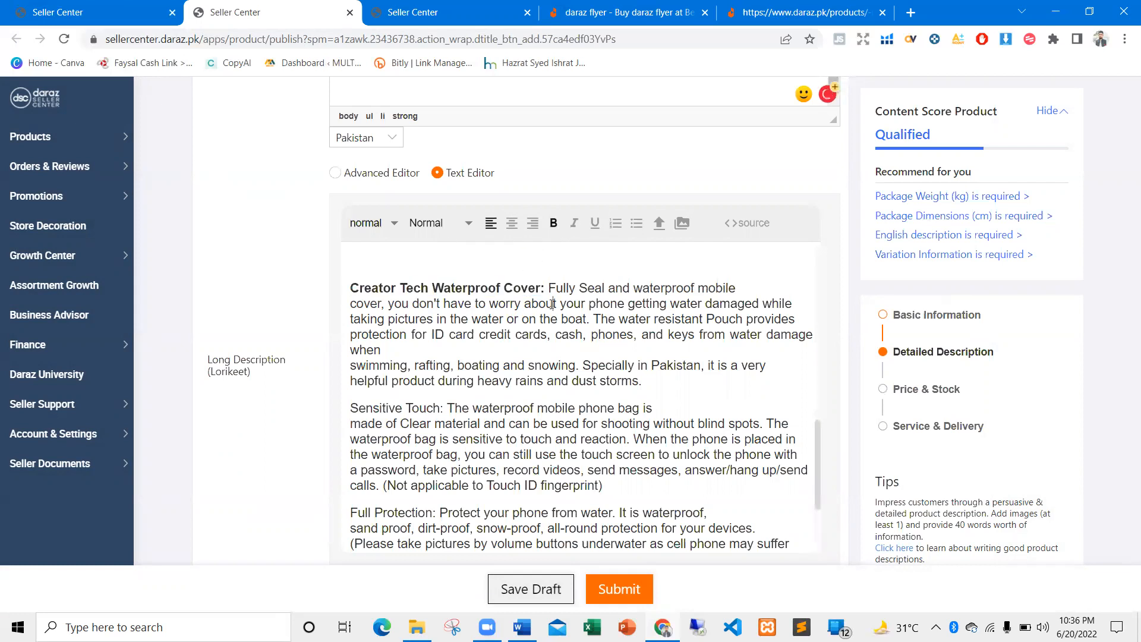
# Add blank lines below the Creator Tech Waterproof Cover paragraph and insert the underwater photo image there from the waterproof mobile cover folder
pyautogui.click(660, 386)
pyautogui.press('Return')
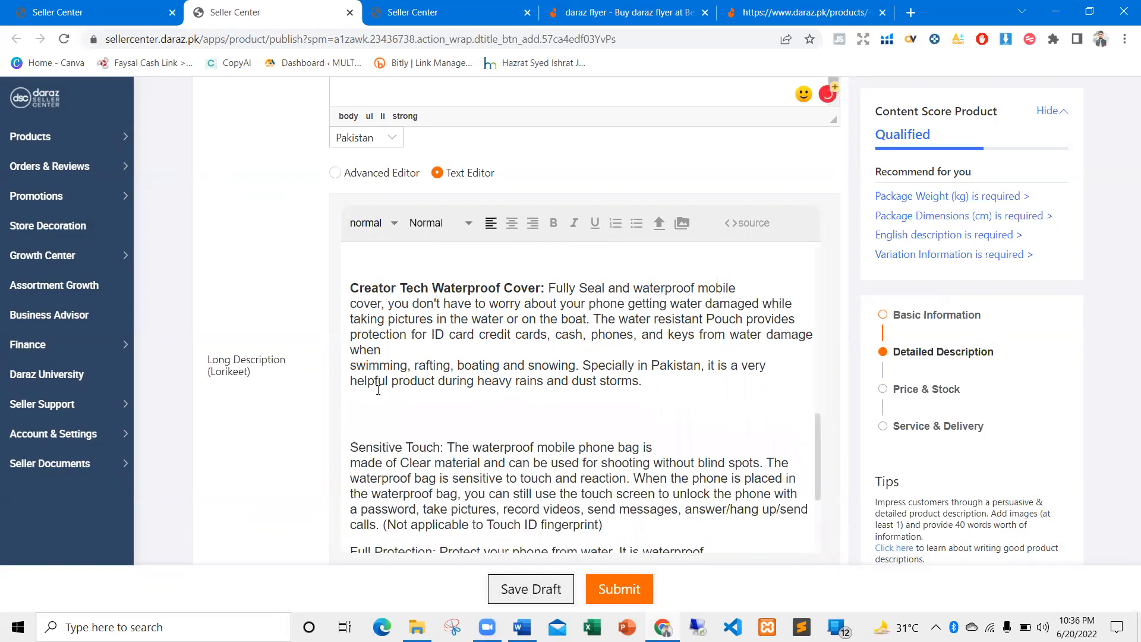
pyautogui.press('Return')
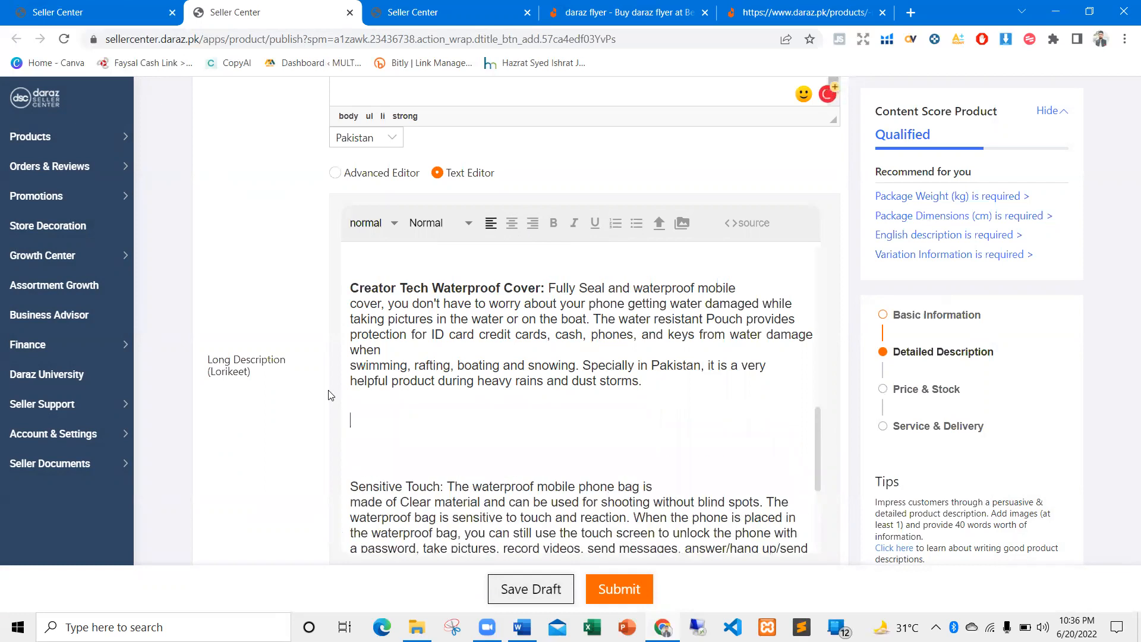
pyautogui.press('Return')
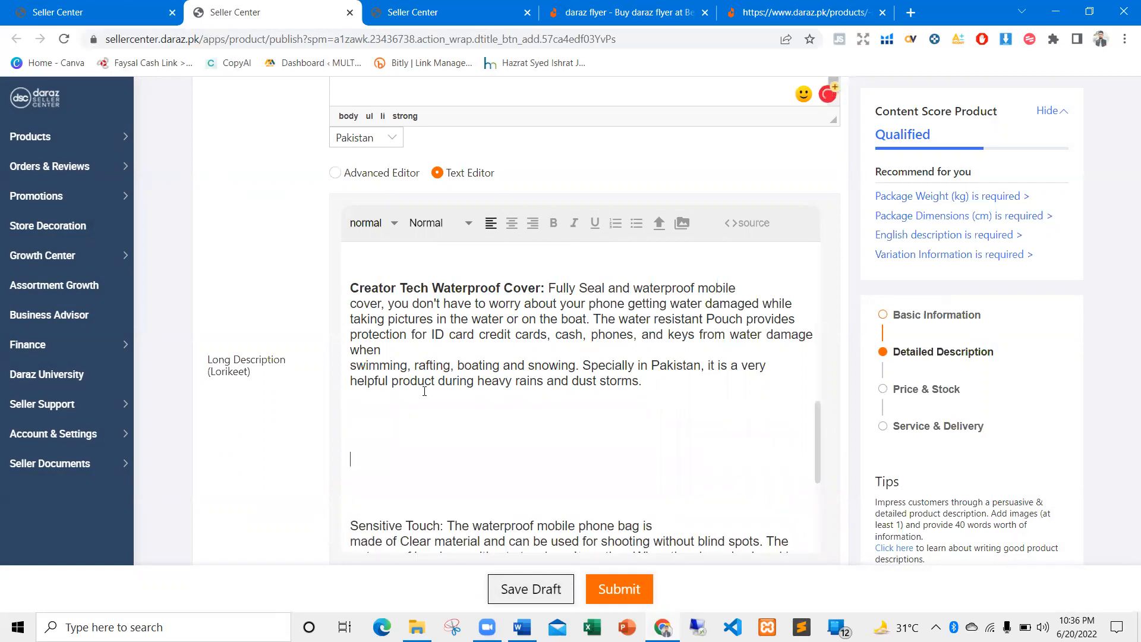
pyautogui.click(682, 223)
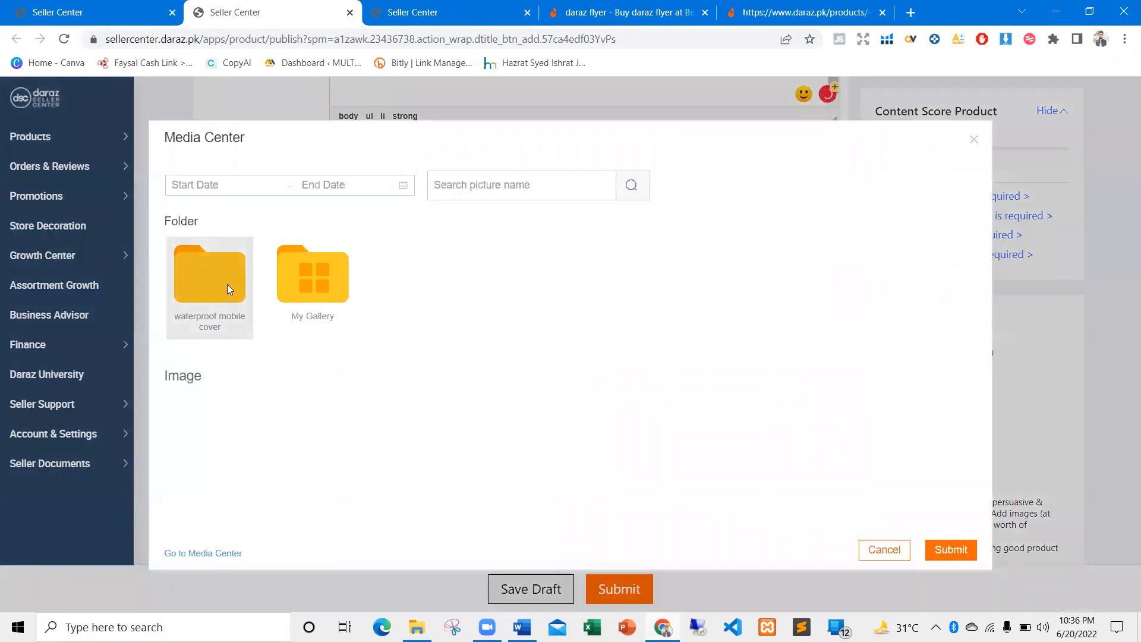
pyautogui.click(227, 284)
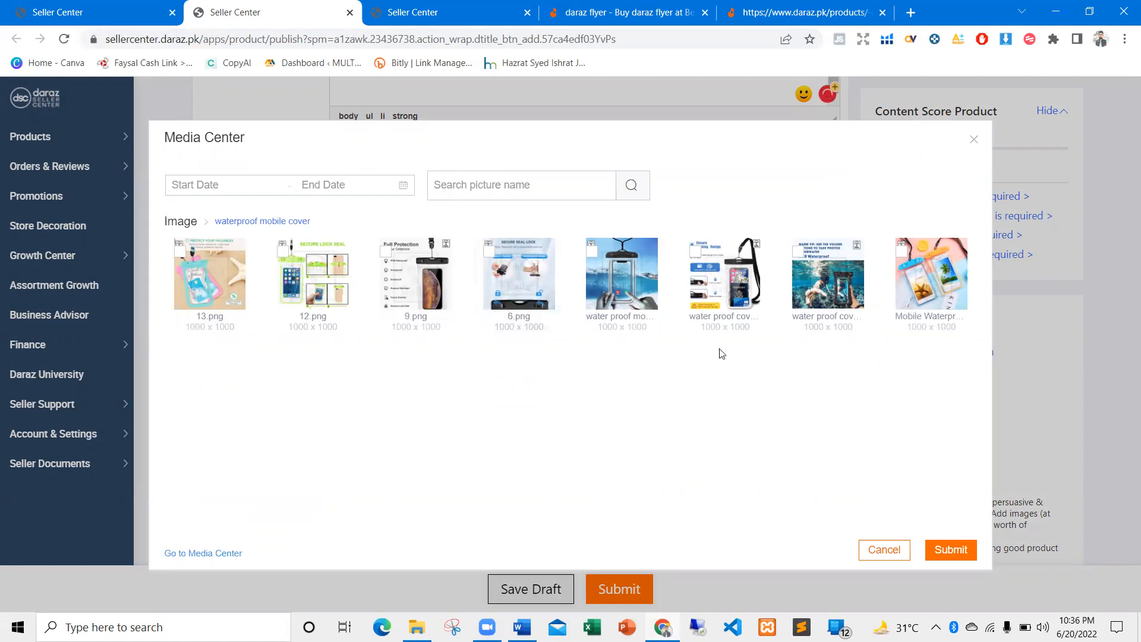
pyautogui.click(839, 285)
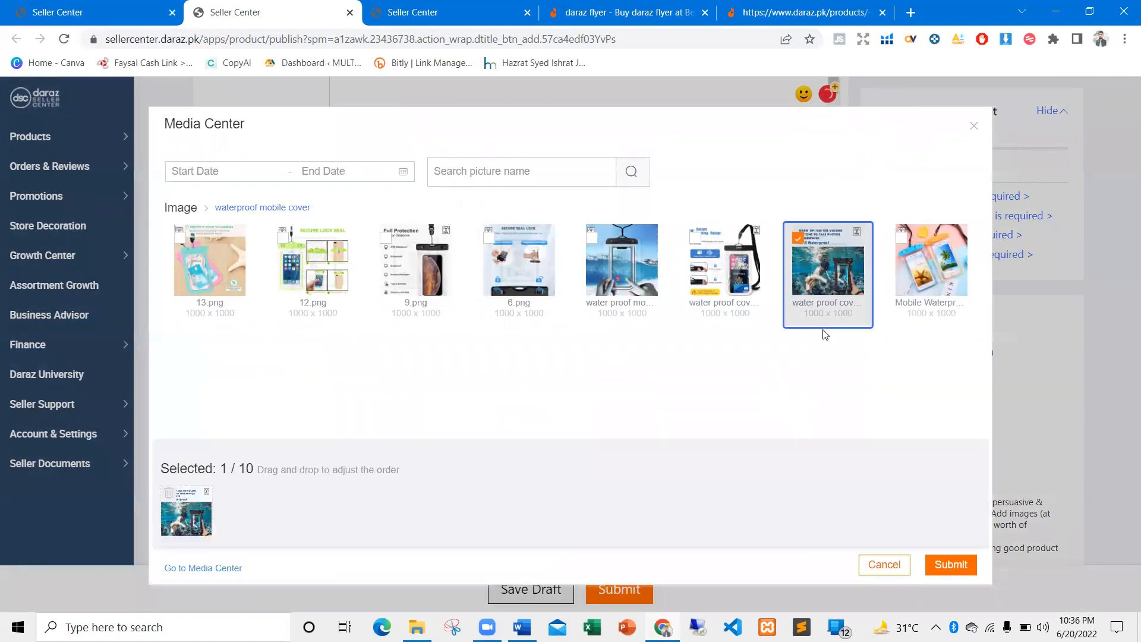
pyautogui.click(949, 566)
# Make the lead-in "Sensitive Touch:" bold in the long description
pyautogui.scroll(-5, 492, 376)
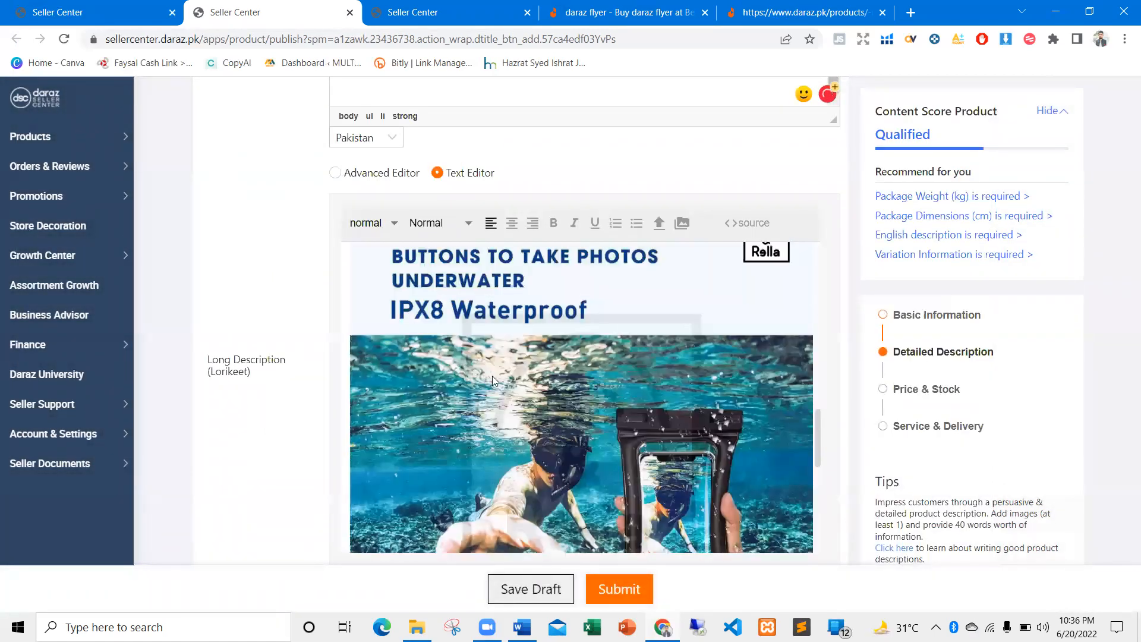
pyautogui.scroll(-5, 492, 376)
pyautogui.scroll(-3, 475, 365)
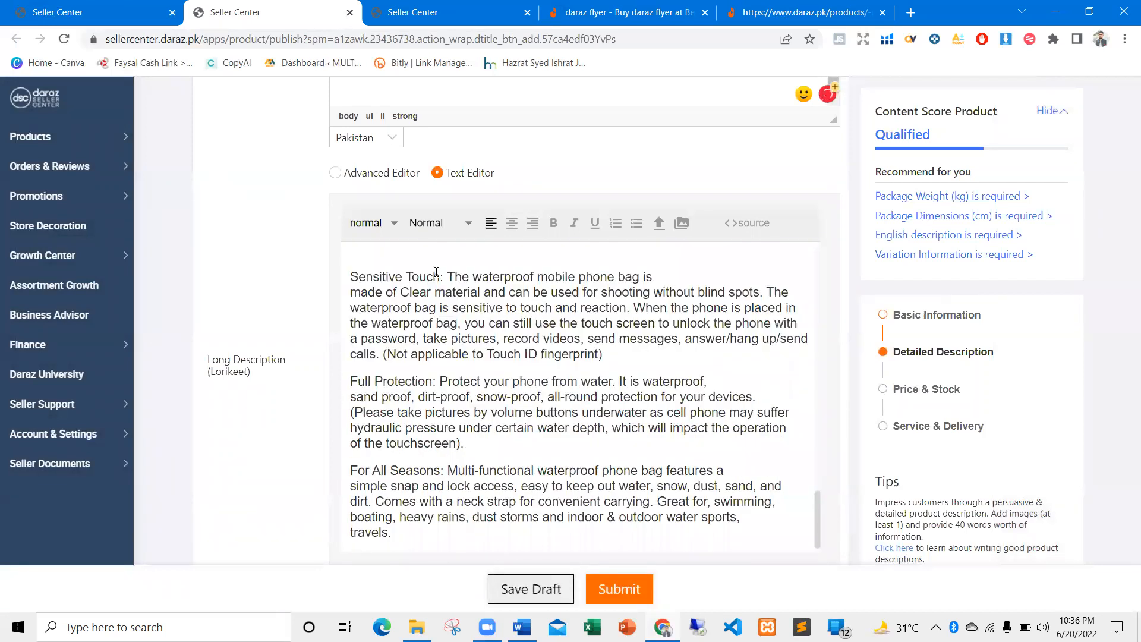
pyautogui.keyDown('shift'); pyautogui.click(332, 278); pyautogui.keyUp('shift')
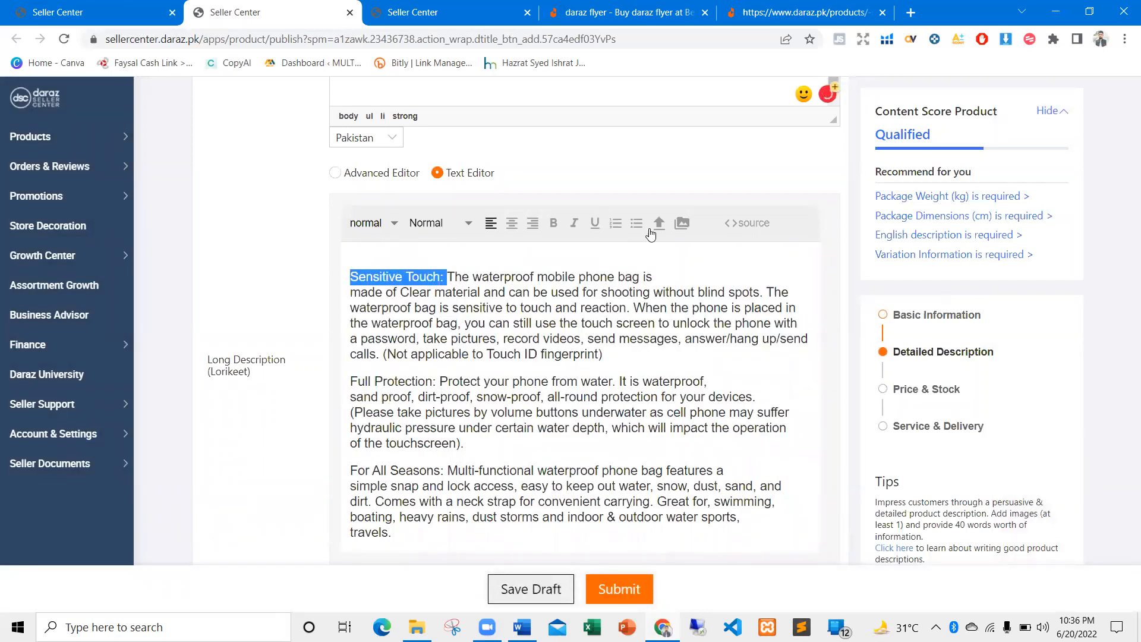
pyautogui.click(553, 224)
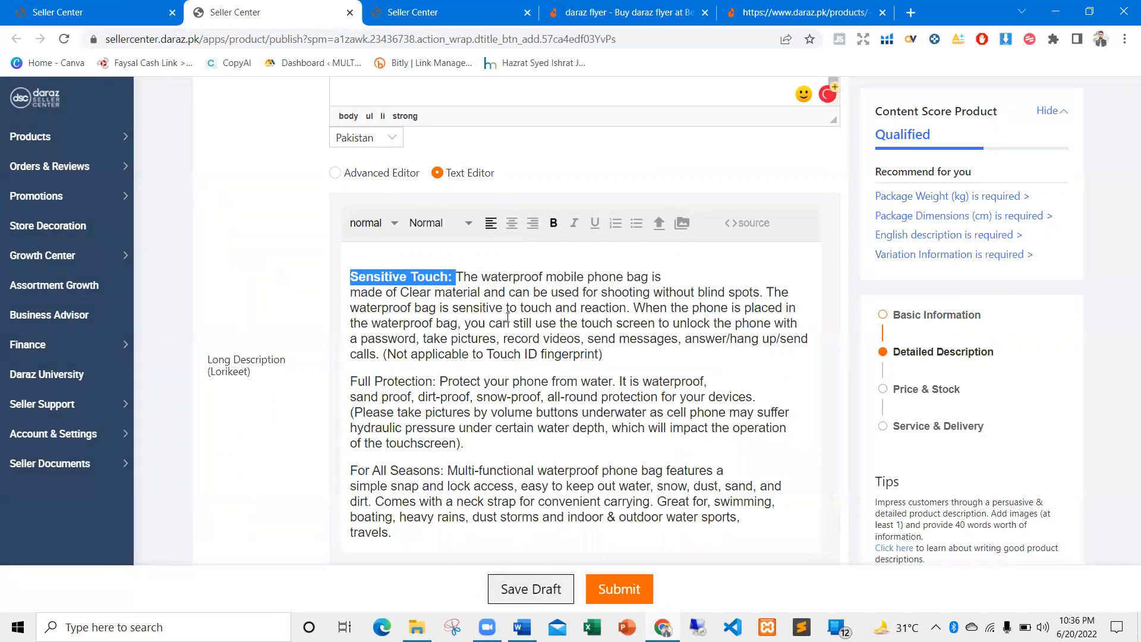
pyautogui.click(621, 354)
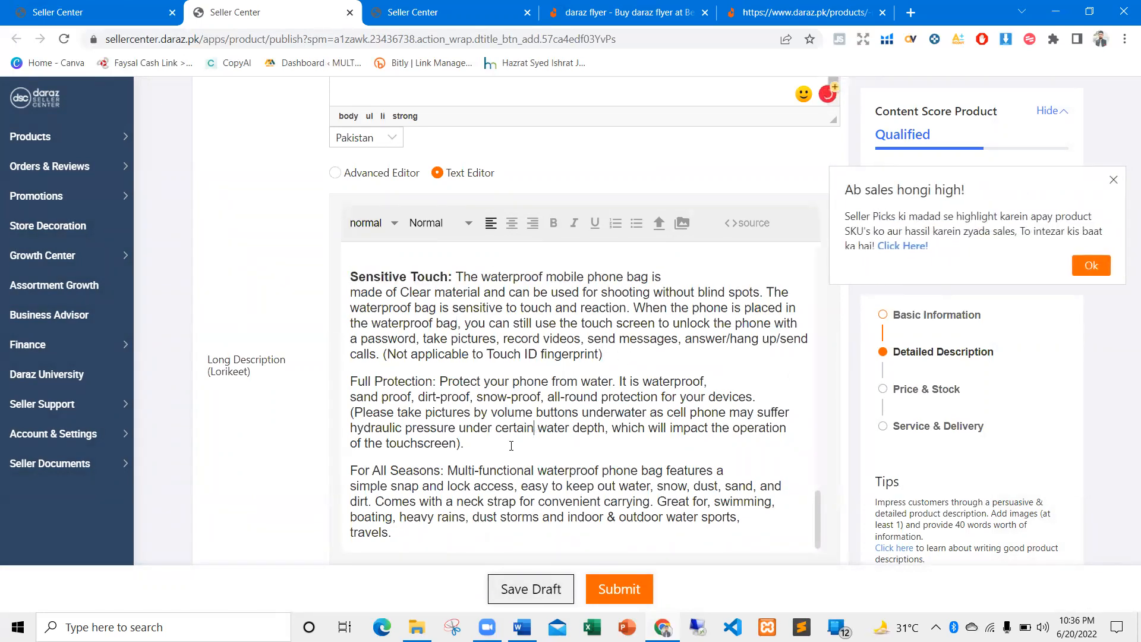
# Make the lead-in "Full Protection:" bold and add blank lines below its paragraph
pyautogui.press('Return')
pyautogui.moveTo(436, 381); pyautogui.dragTo(357, 381)
pyautogui.moveTo(441, 381); pyautogui.dragTo(349, 381)
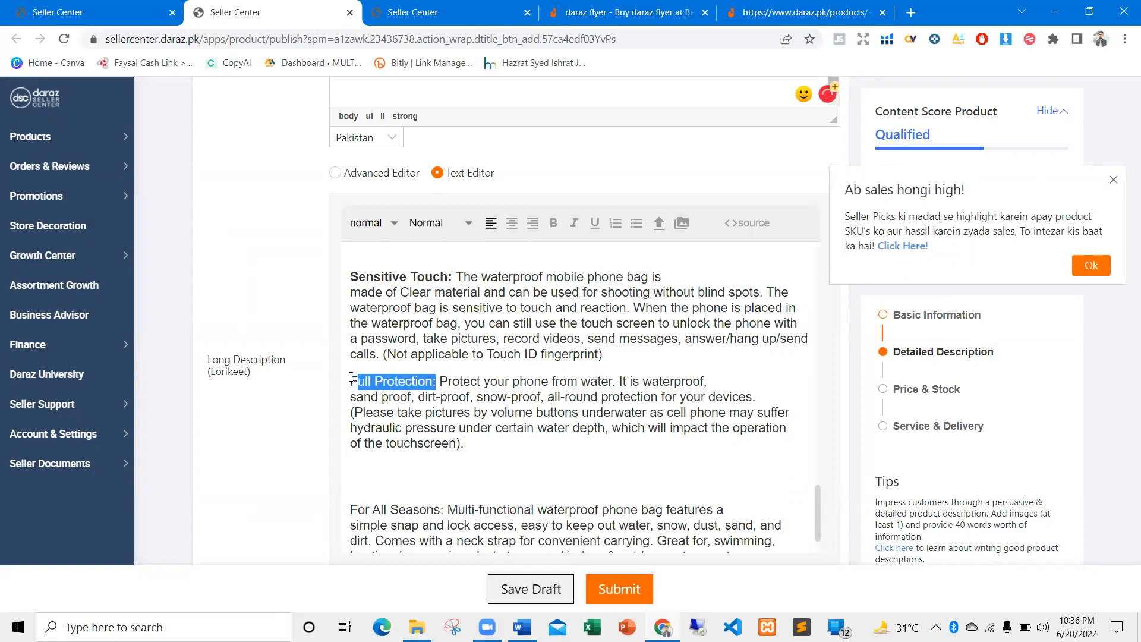
pyautogui.click(556, 226)
pyautogui.click(488, 354)
pyautogui.moveTo(394, 463); pyautogui.dragTo(370, 472)
pyautogui.click(370, 472)
pyautogui.press('Return')
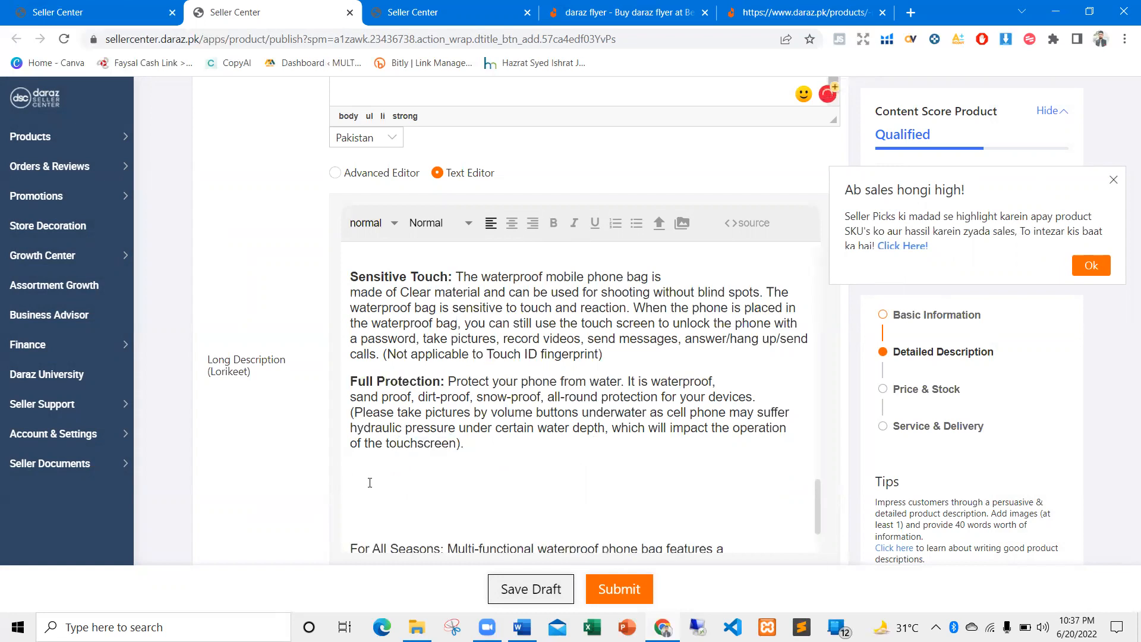
# Insert 9.png from the waterproof mobile cover folder below the Full Protection paragraph, dismissing the promotional notice and checking the network connection
pyautogui.click(682, 223)
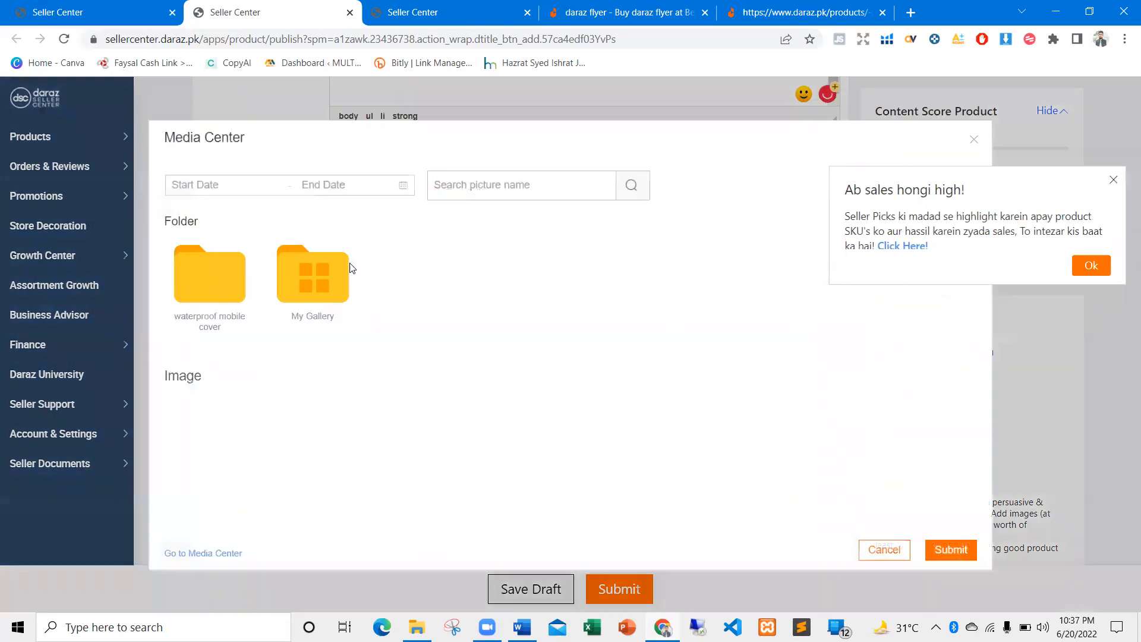
pyautogui.doubleClick(226, 272)
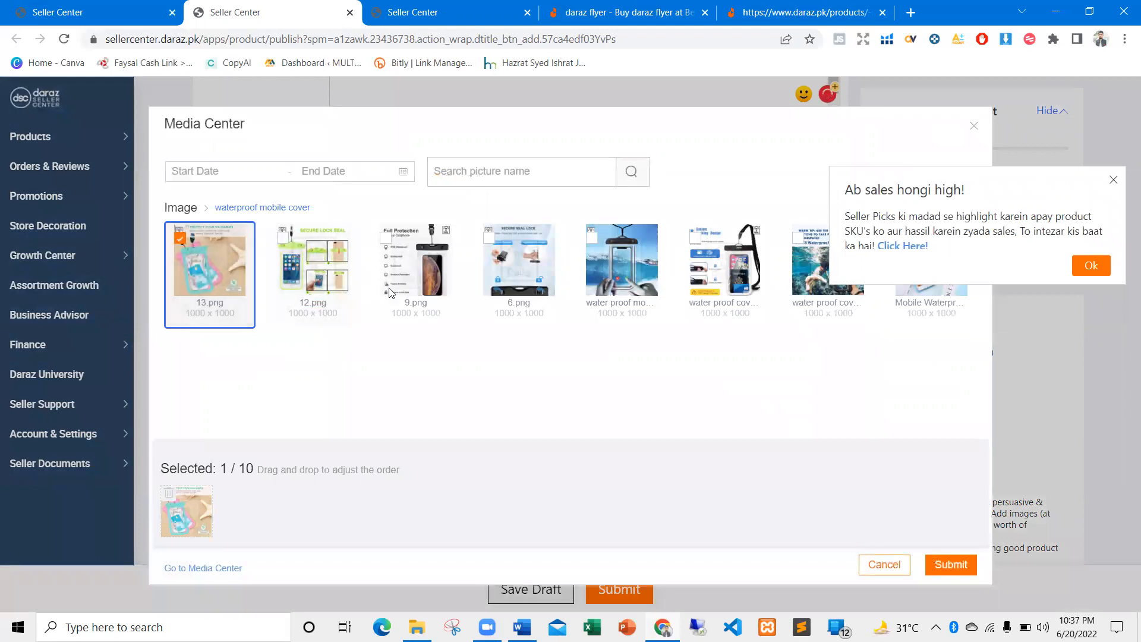
pyautogui.click(228, 275)
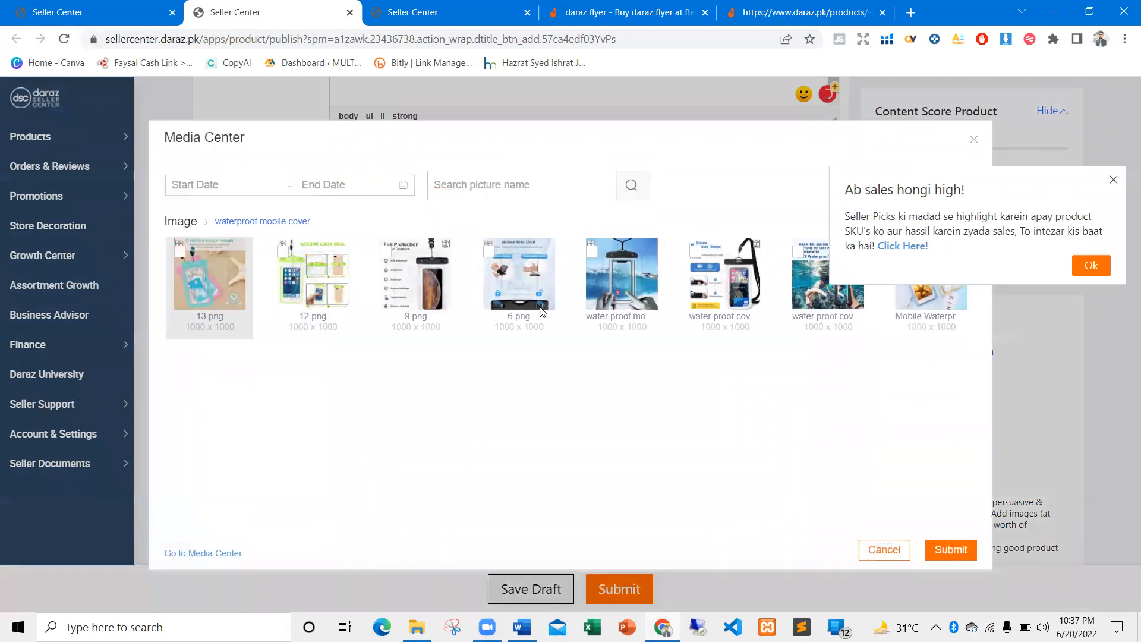
pyautogui.click(1114, 180)
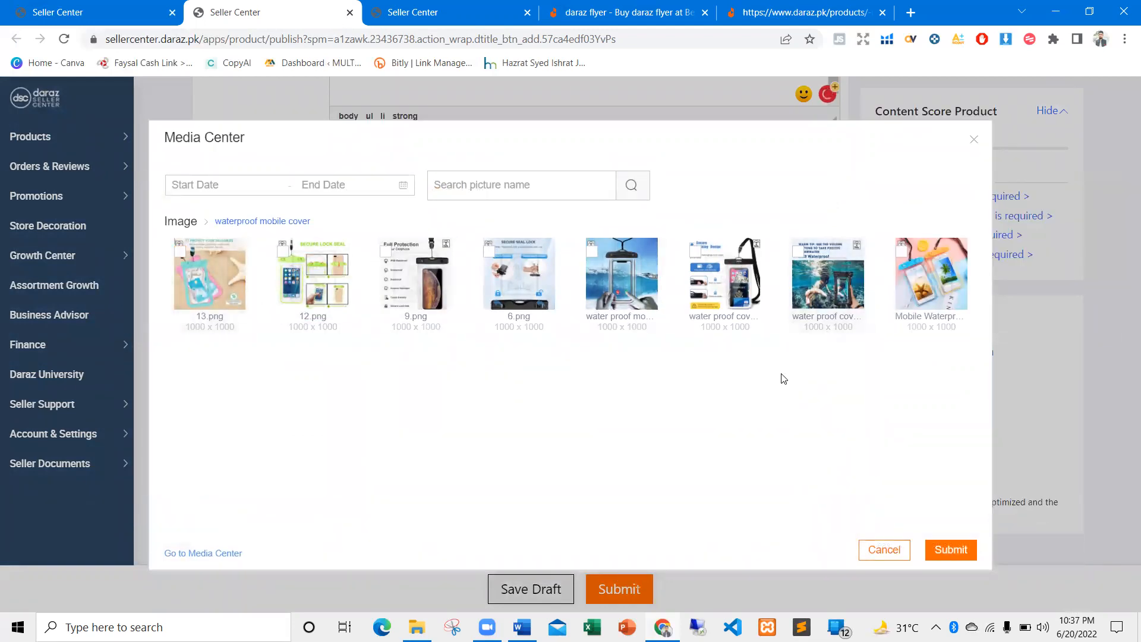
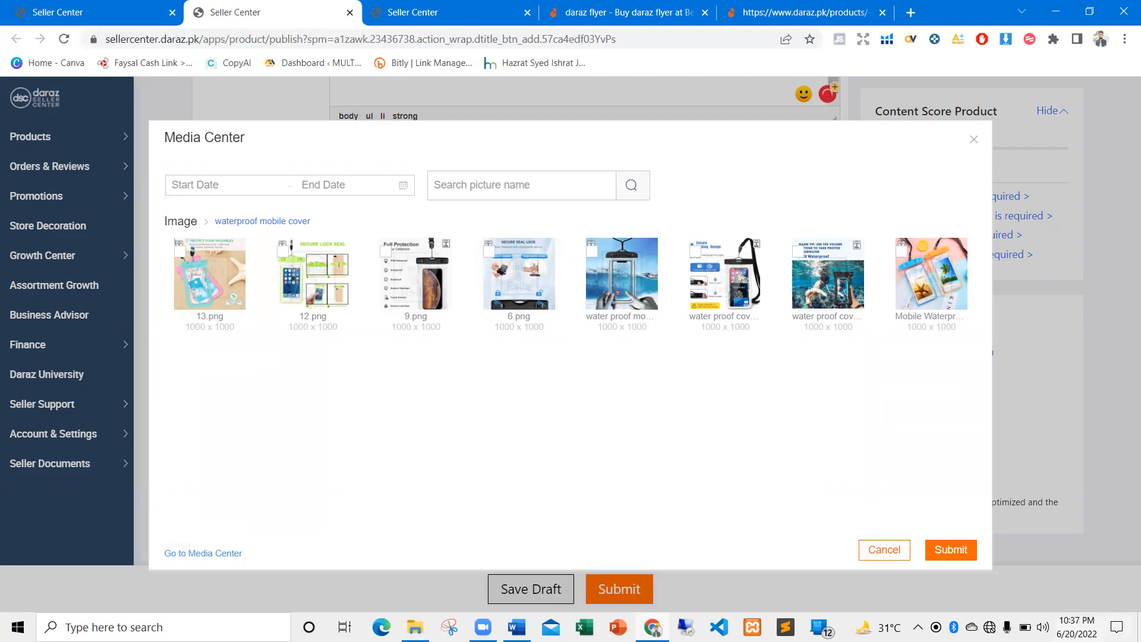
pyautogui.click(990, 627)
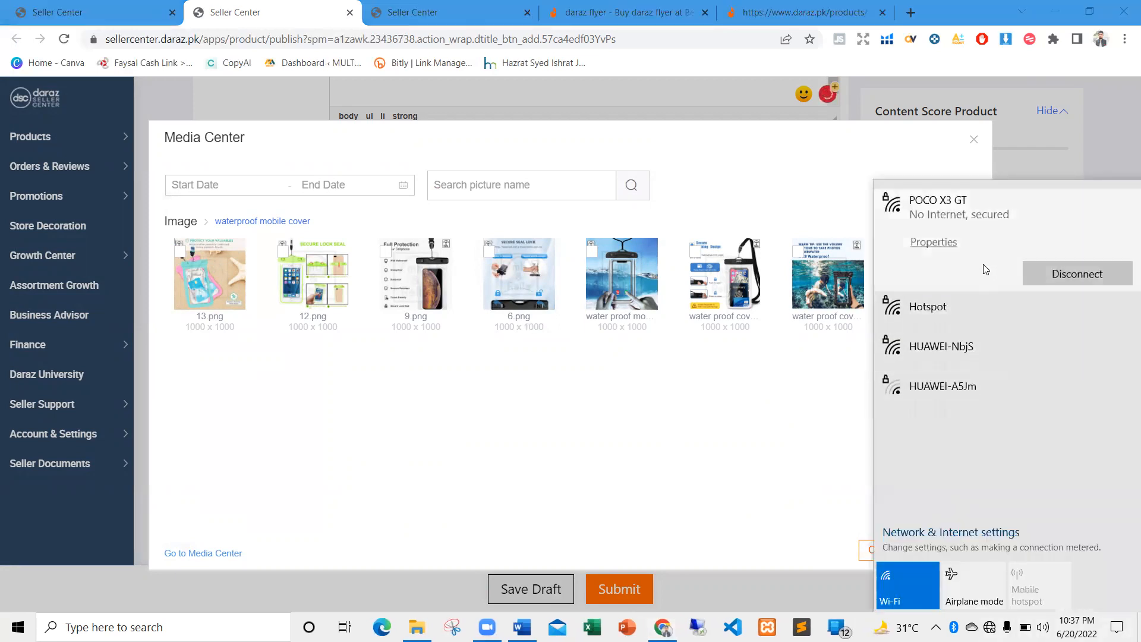
pyautogui.click(783, 395)
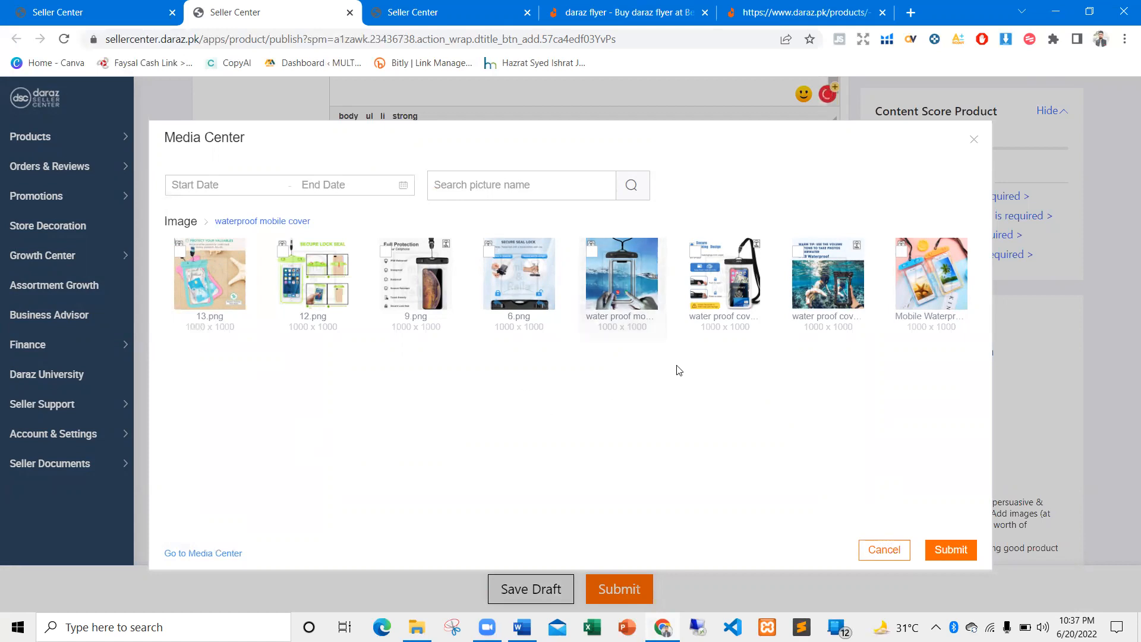
pyautogui.click(825, 282)
pyautogui.click(824, 282)
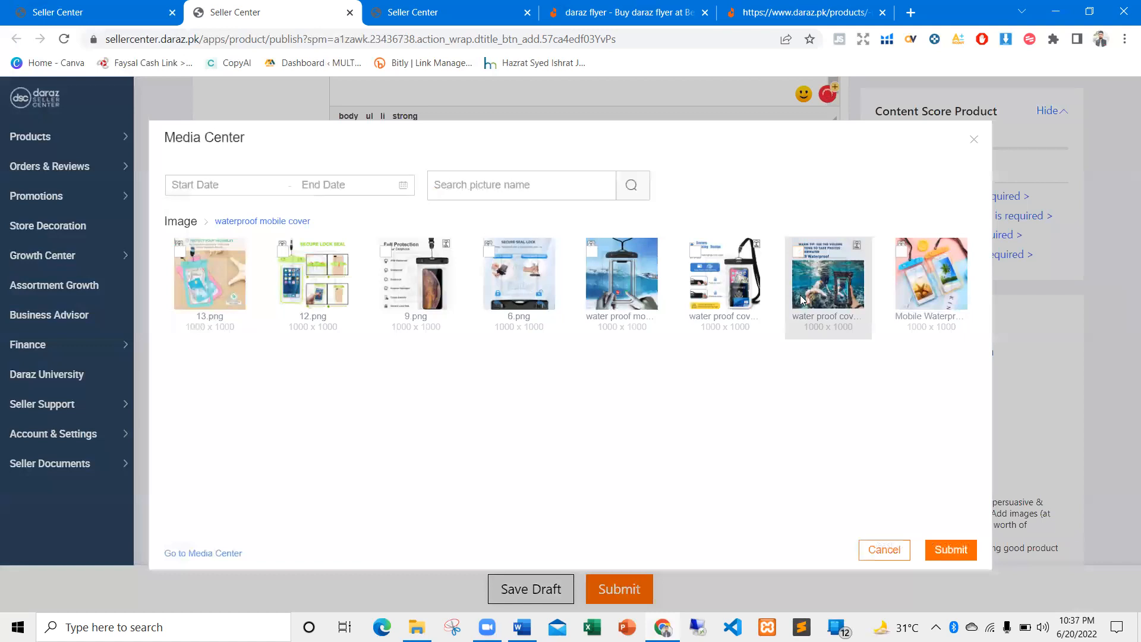
pyautogui.click(430, 304)
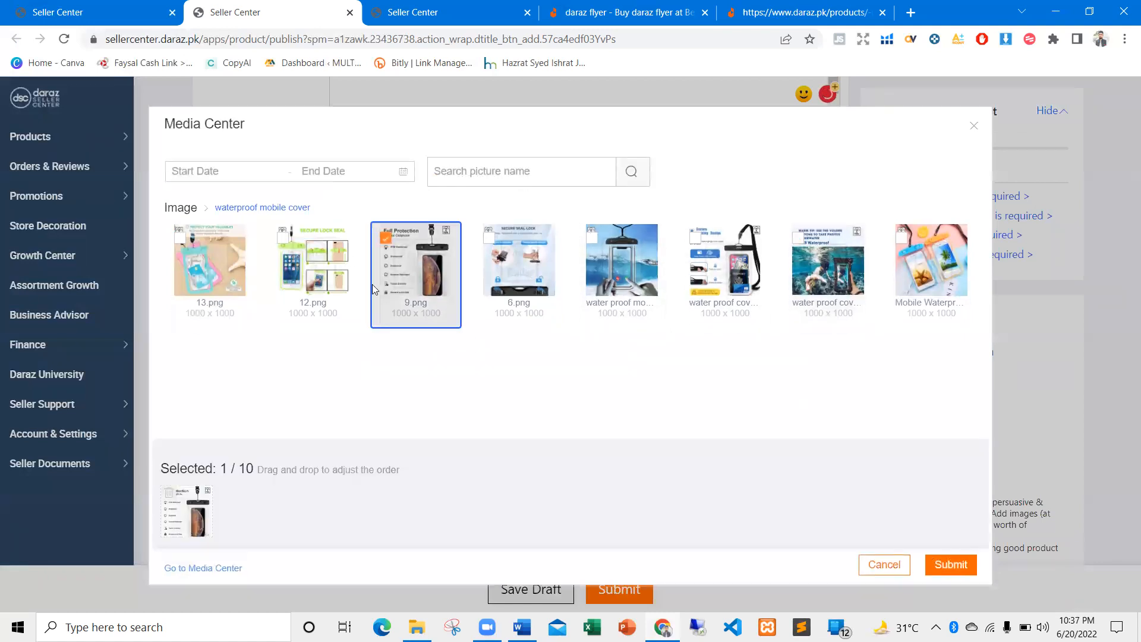
pyautogui.click(946, 564)
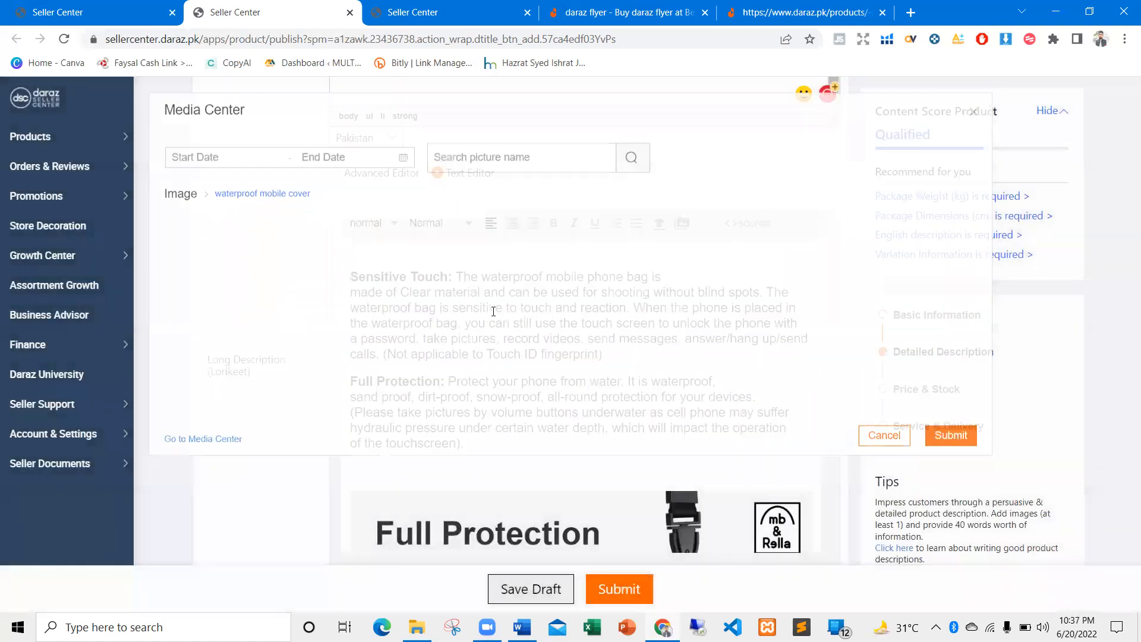
# Review the long description from its closing paragraph back up to its heading, dismissing the promotional notice
pyautogui.scroll(-5, 514, 408)
pyautogui.scroll(-5, 429, 413)
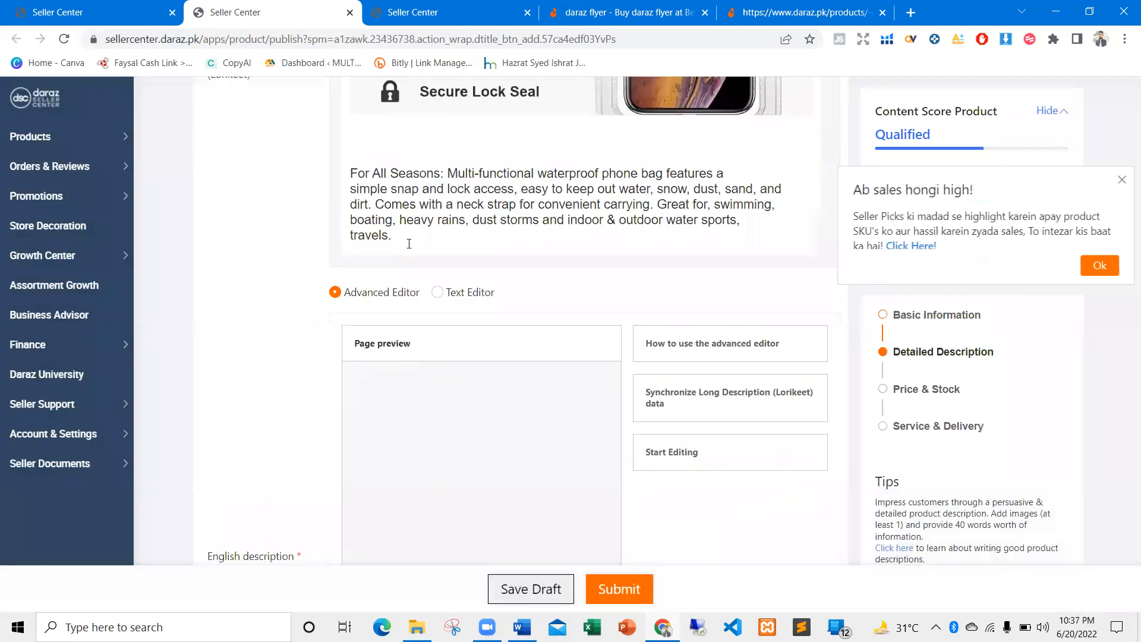
pyautogui.scroll(5, 466, 337)
pyautogui.scroll(7, 596, 351)
pyautogui.click(1114, 180)
pyautogui.scroll(1, 469, 451)
pyautogui.scroll(-1, 469, 451)
pyautogui.scroll(-10, 604, 420)
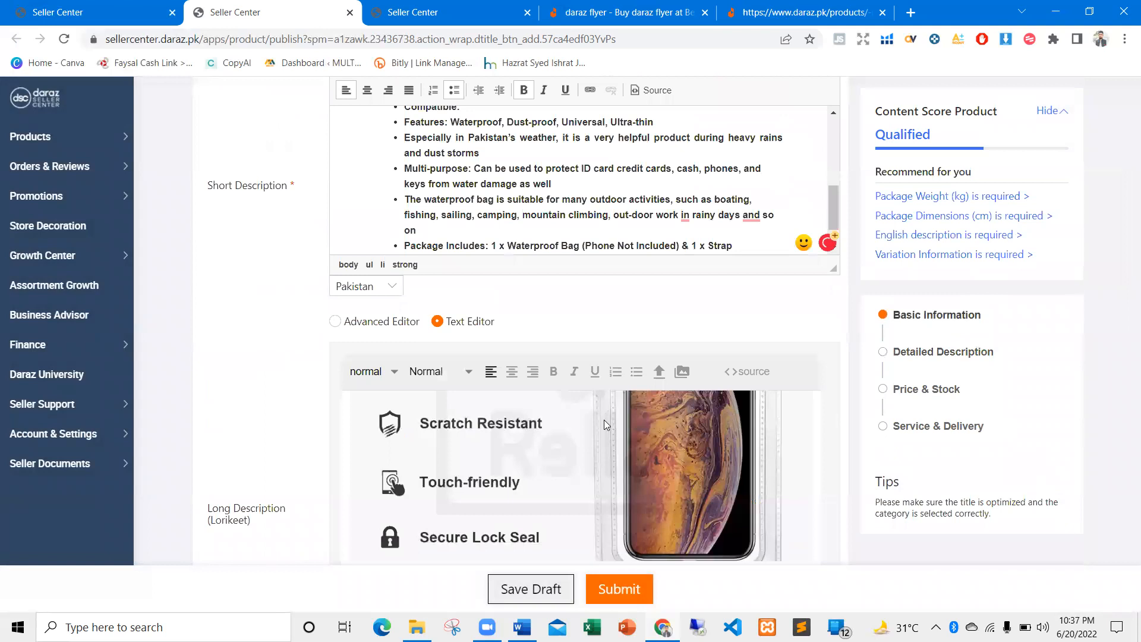
pyautogui.scroll(2, 437, 320)
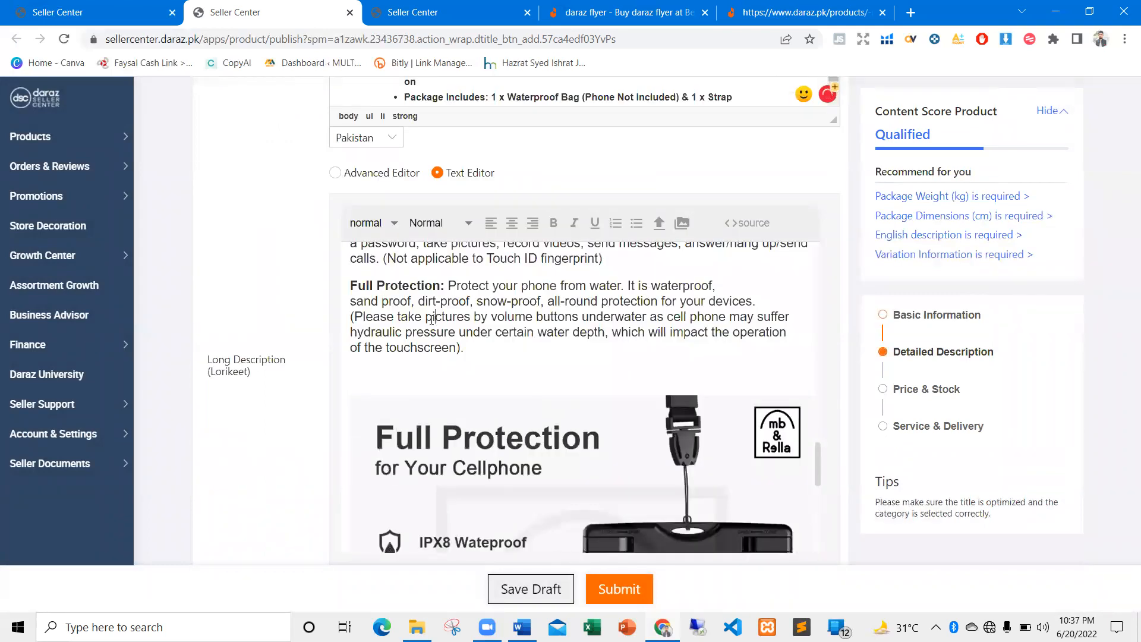
pyautogui.scroll(8, 437, 319)
pyautogui.scroll(10, 407, 384)
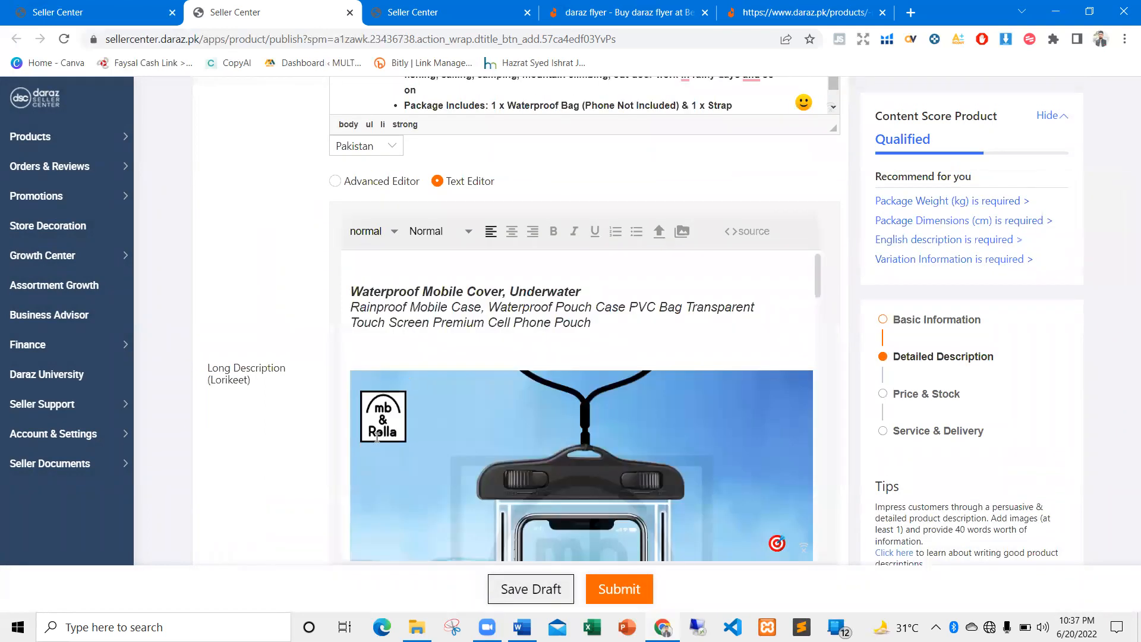
# Switch the English description to Text Editor, paste the full long description content into it, and check the pasted text and images
pyautogui.scroll(-3, 347, 437)
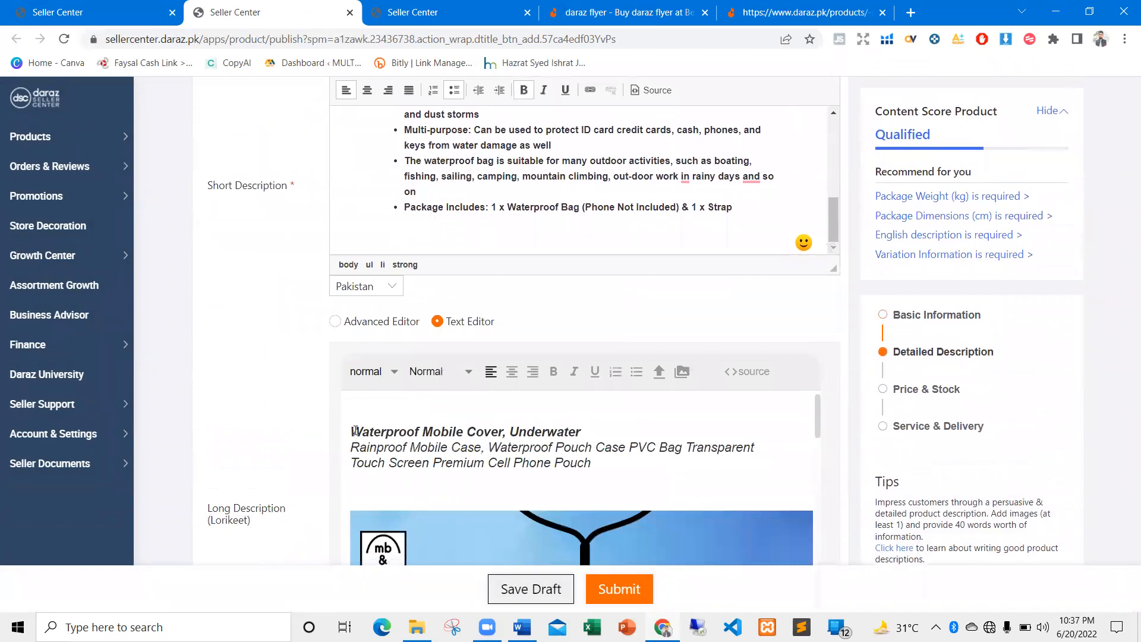
pyautogui.moveTo(347, 437); pyautogui.dragTo(559, 618)
pyautogui.scroll(-10, 583, 226)
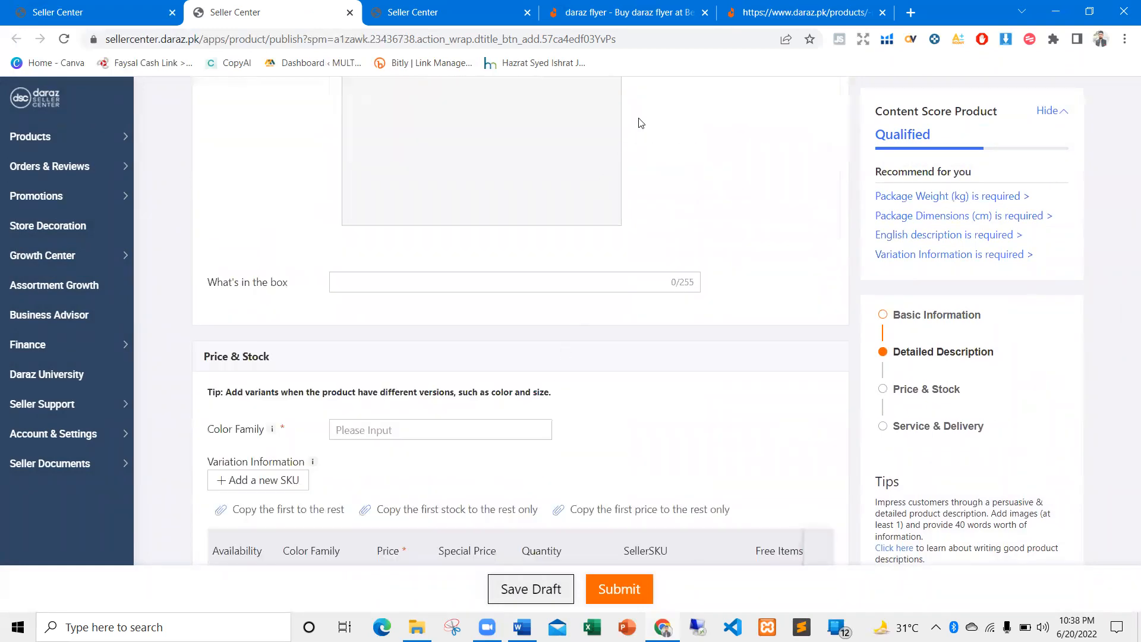
pyautogui.scroll(10, 639, 218)
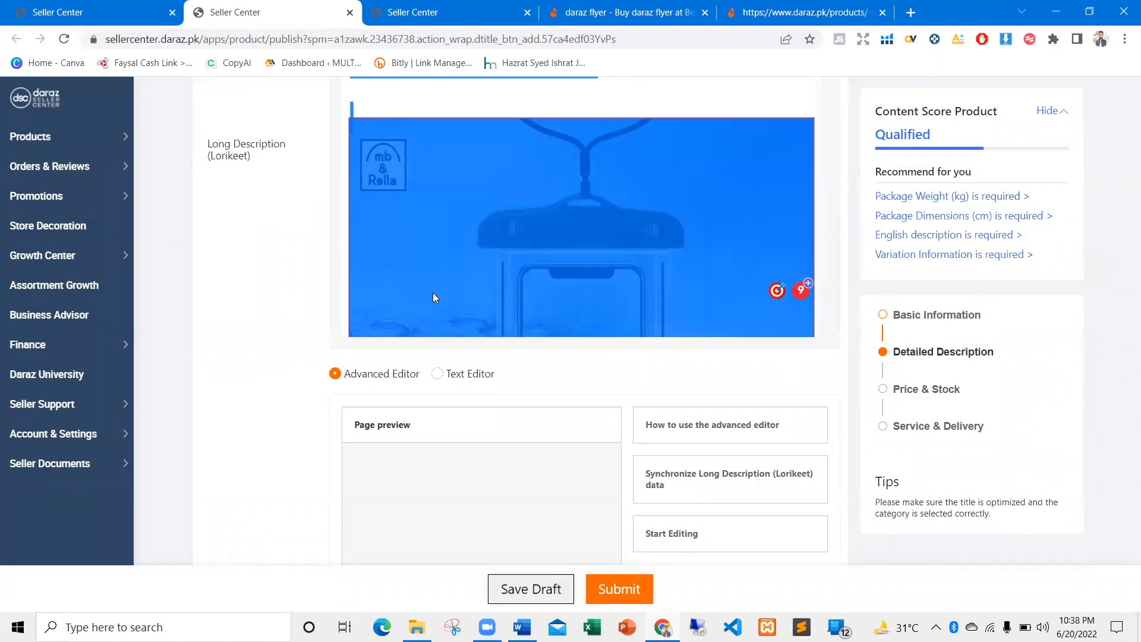
pyautogui.click(297, 299)
pyautogui.click(440, 373)
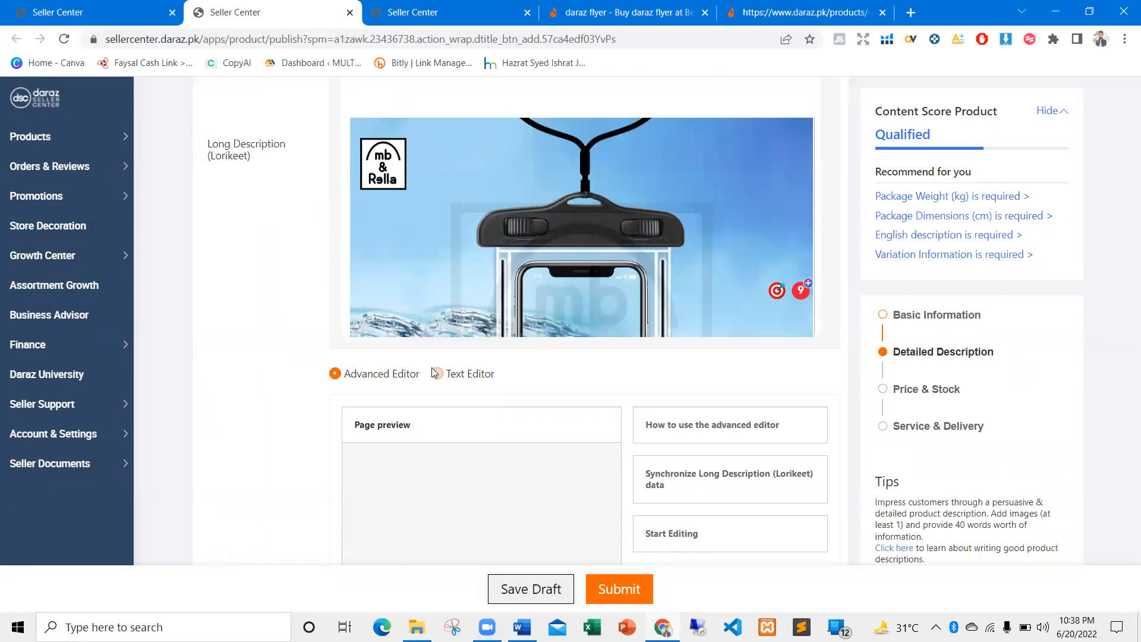
pyautogui.hotkey('ctrl', 'v')
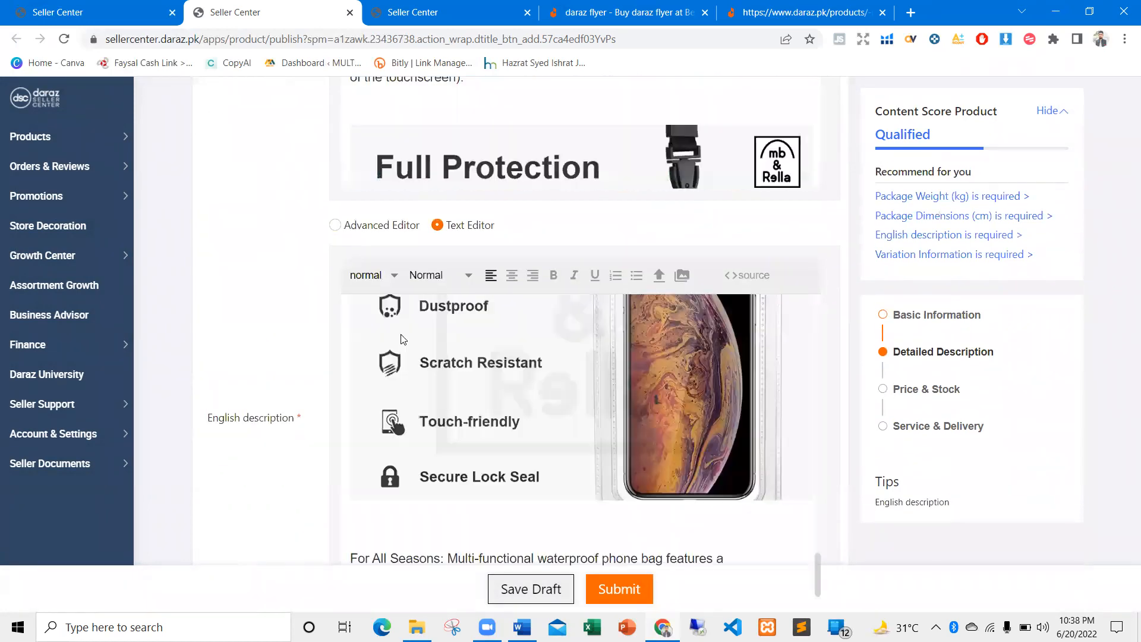
pyautogui.scroll(-6, 404, 356)
pyautogui.scroll(10, 427, 405)
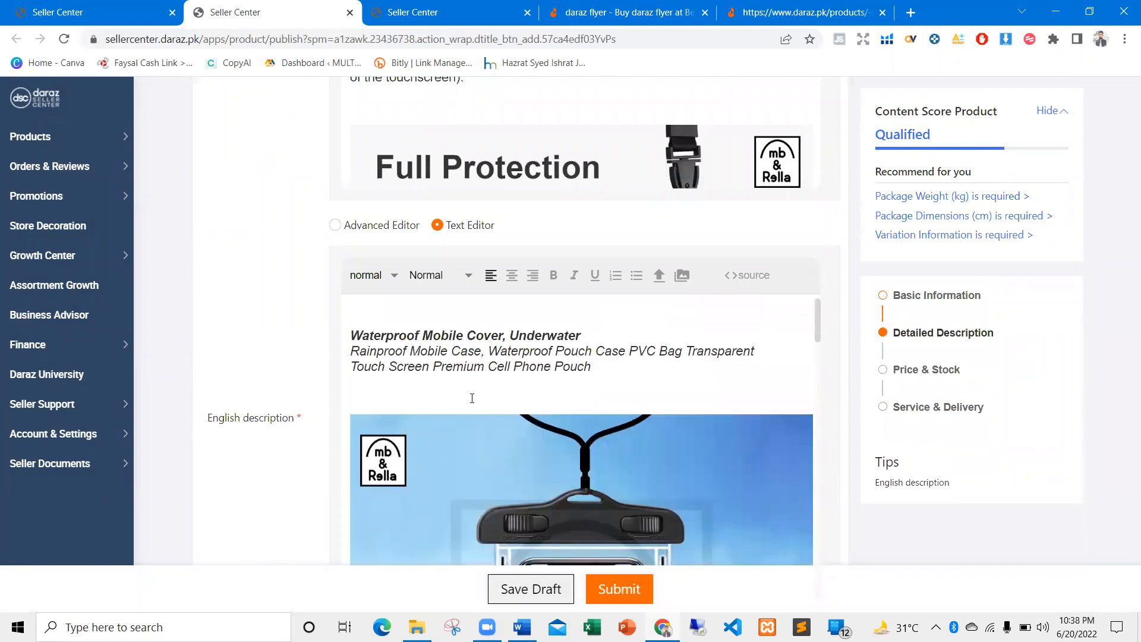
pyautogui.scroll(-8, 472, 398)
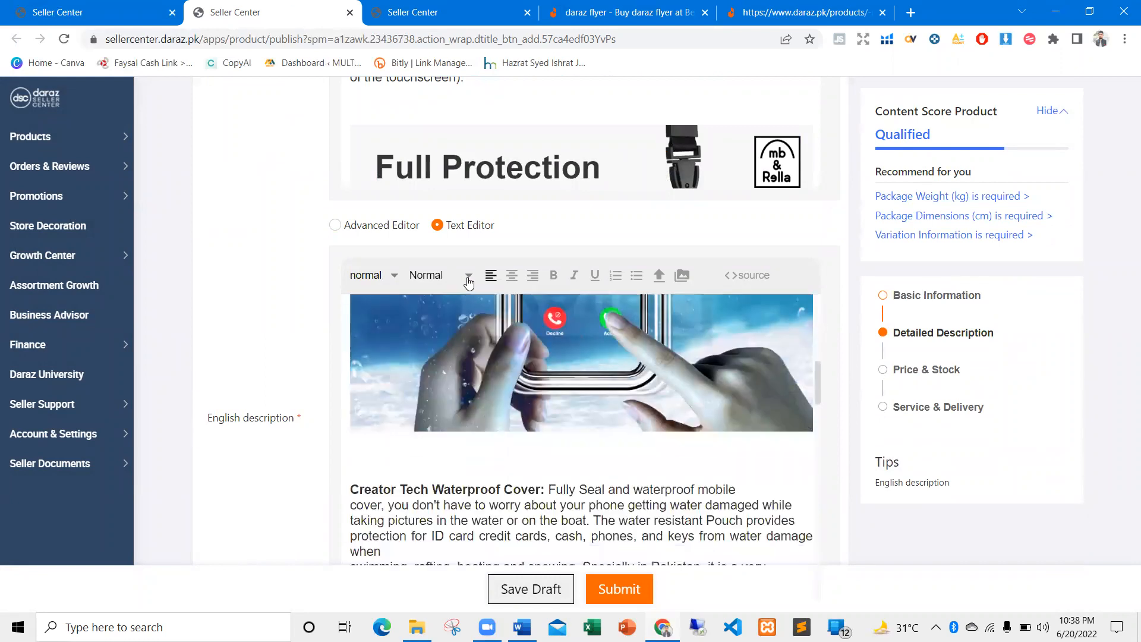
pyautogui.scroll(-8, 468, 334)
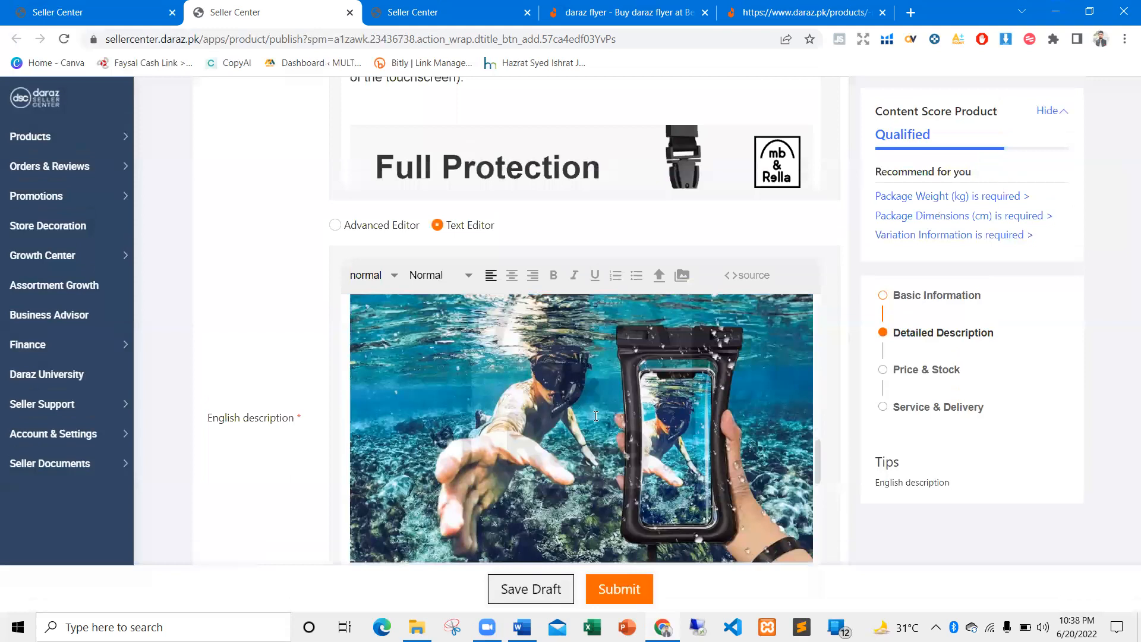
# Fill in What's in the box with "user guide, one mobile cover, one plastic Polly bag, thank you card", accepting the suggested spelling "Polly"
pyautogui.scroll(-10, 596, 416)
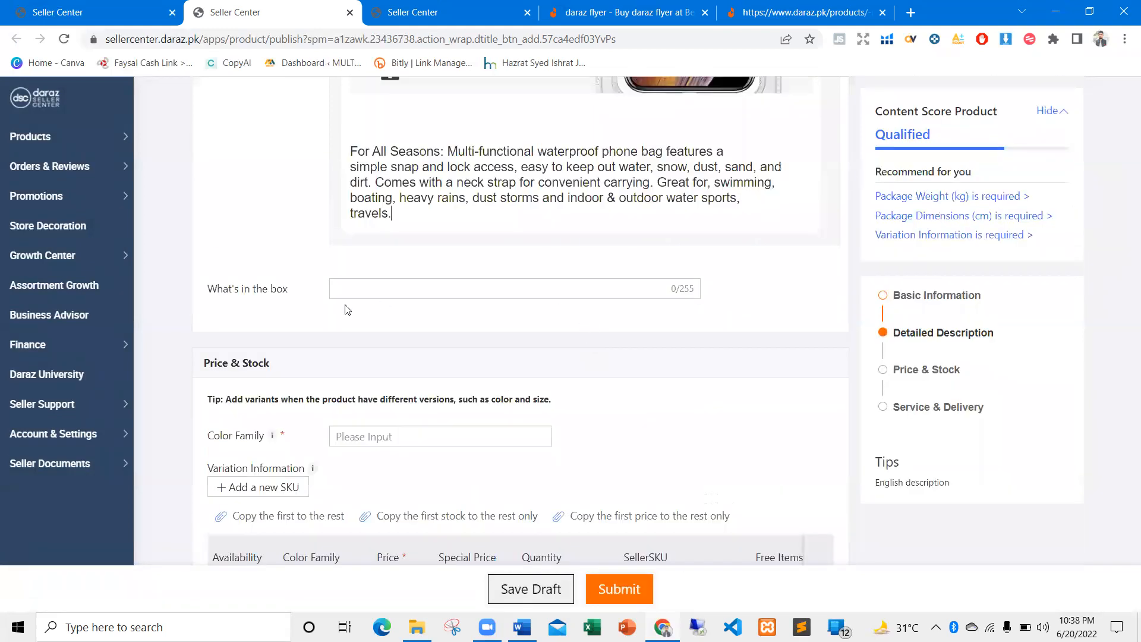
pyautogui.scroll(3, 411, 285)
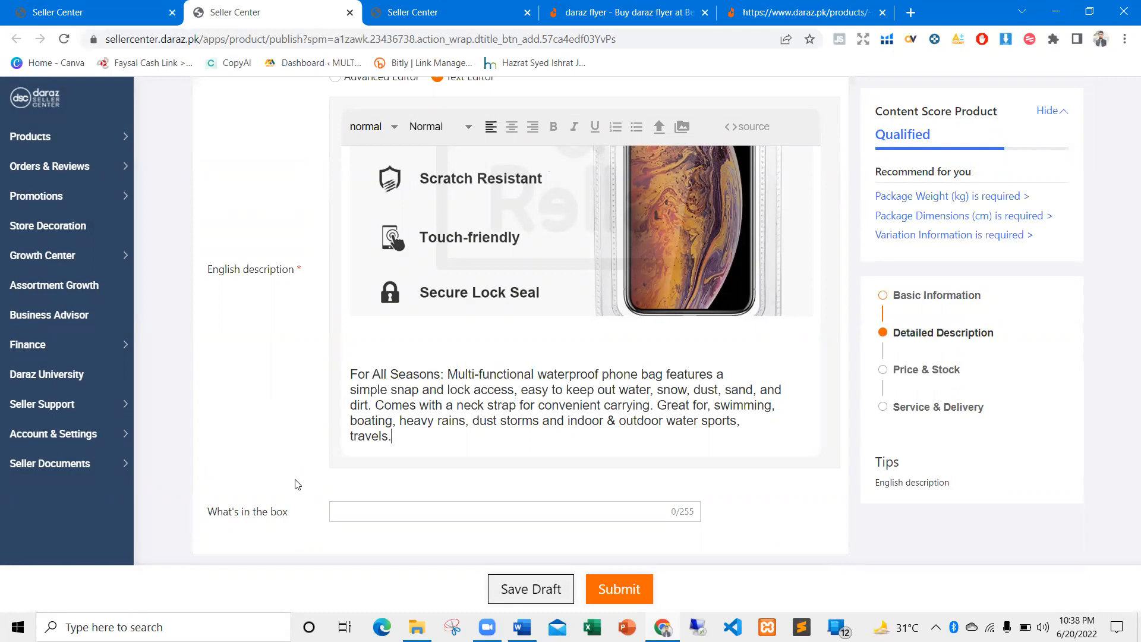
pyautogui.scroll(-1, 303, 469)
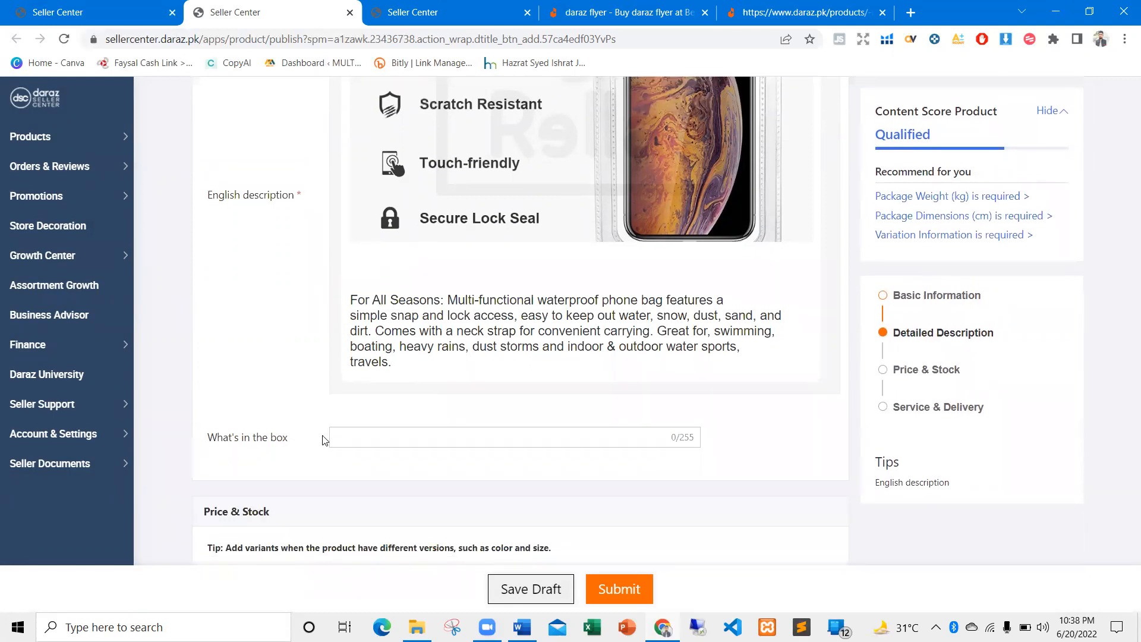
pyautogui.click(347, 435)
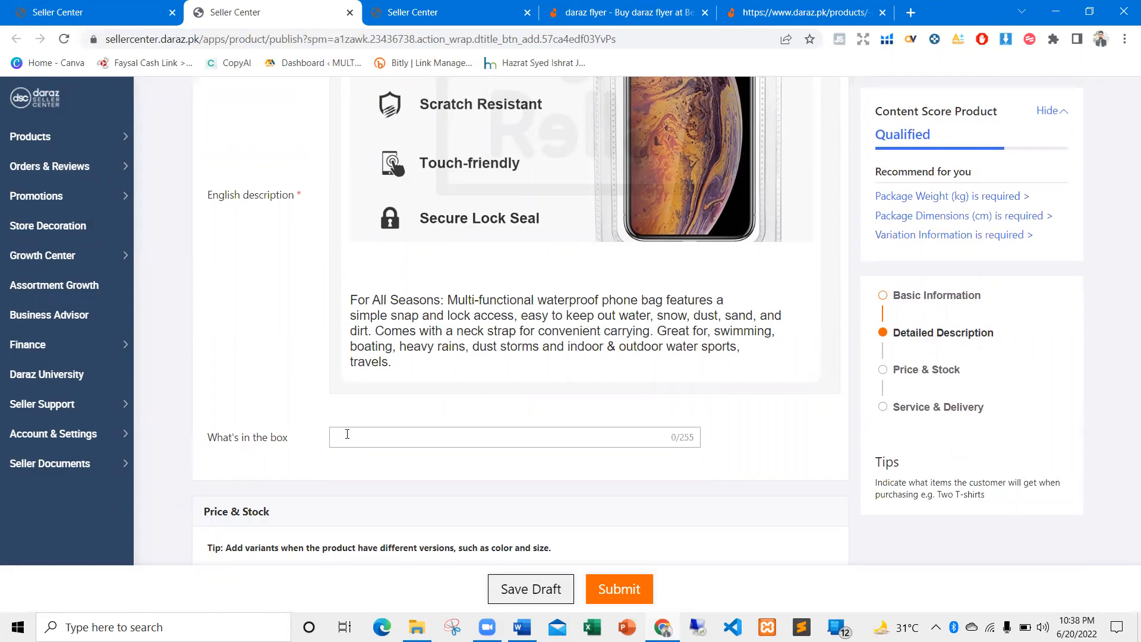
pyautogui.write('user guide, one mobile ocover,')
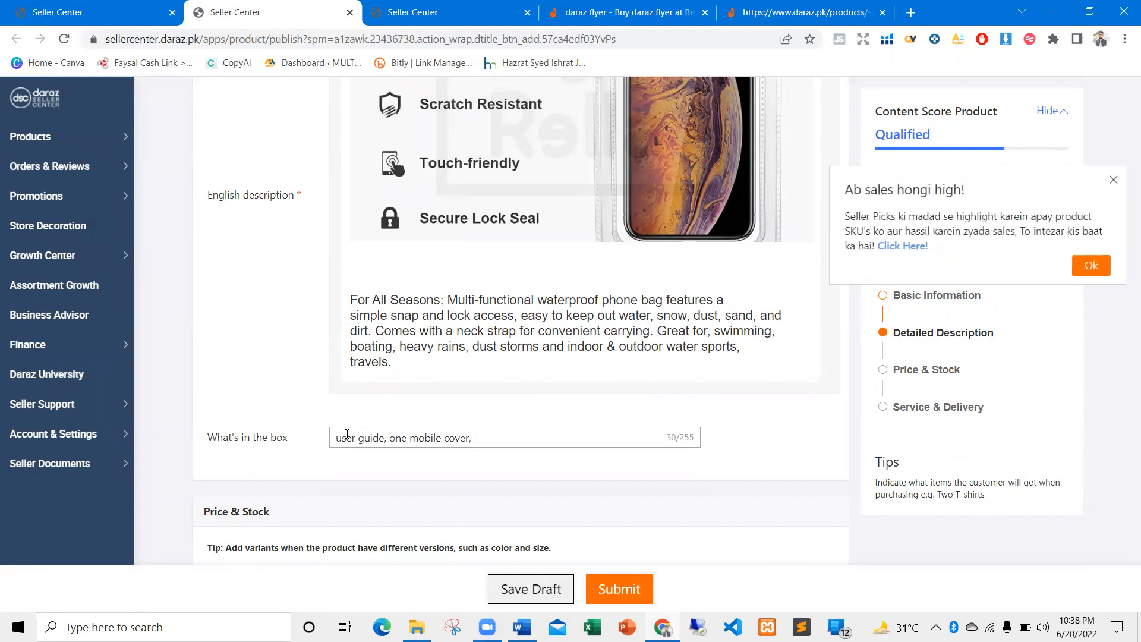
pyautogui.write(' one plastic polly bag, tha')
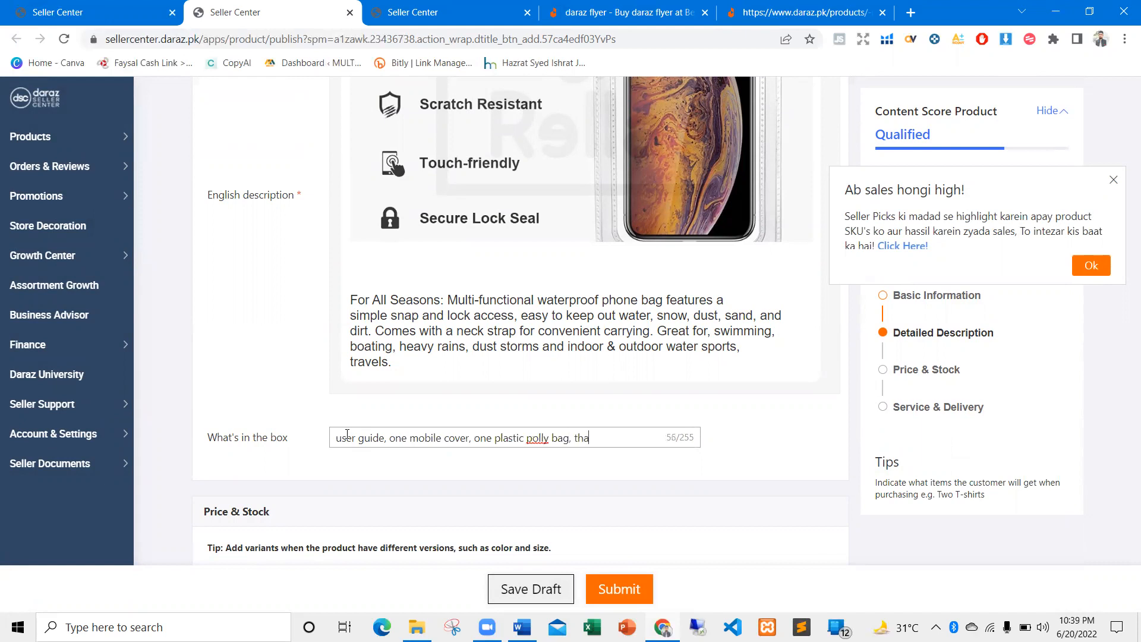
pyautogui.write('nk you card')
pyautogui.rightClick(537, 443)
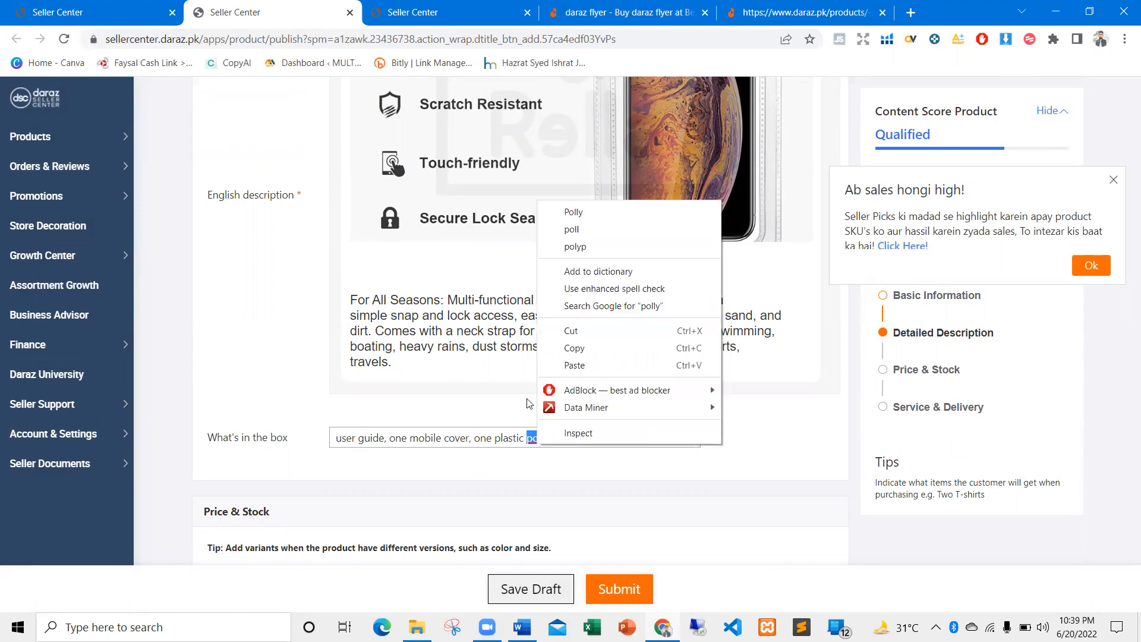
pyautogui.click(567, 209)
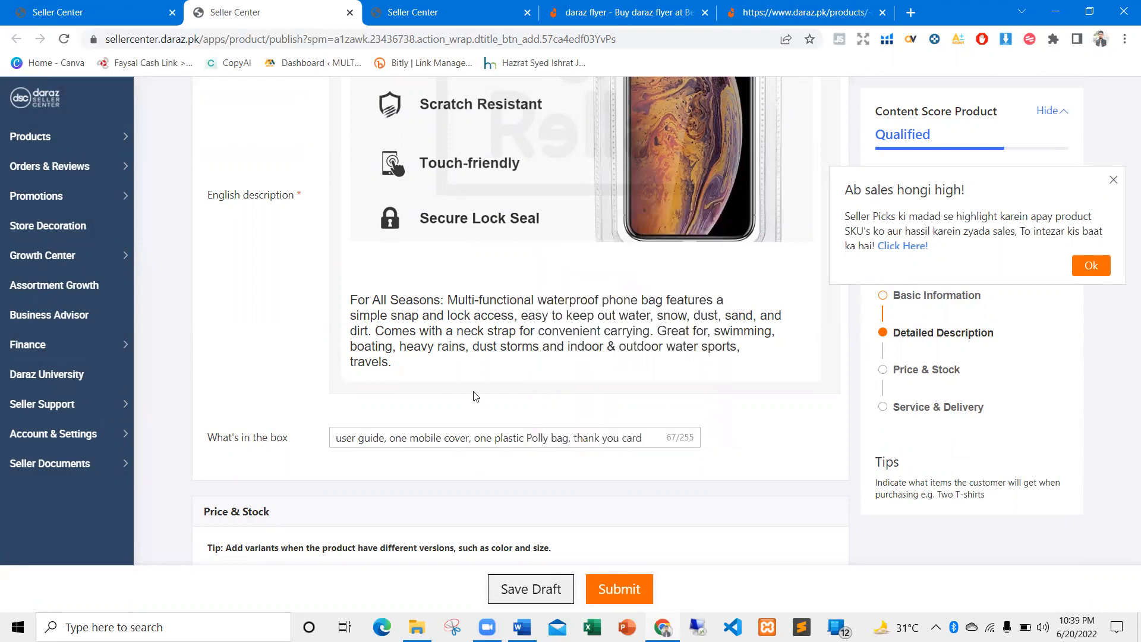
# Set the Color Family in the Price & Stock section to Silver
pyautogui.scroll(-4, 477, 339)
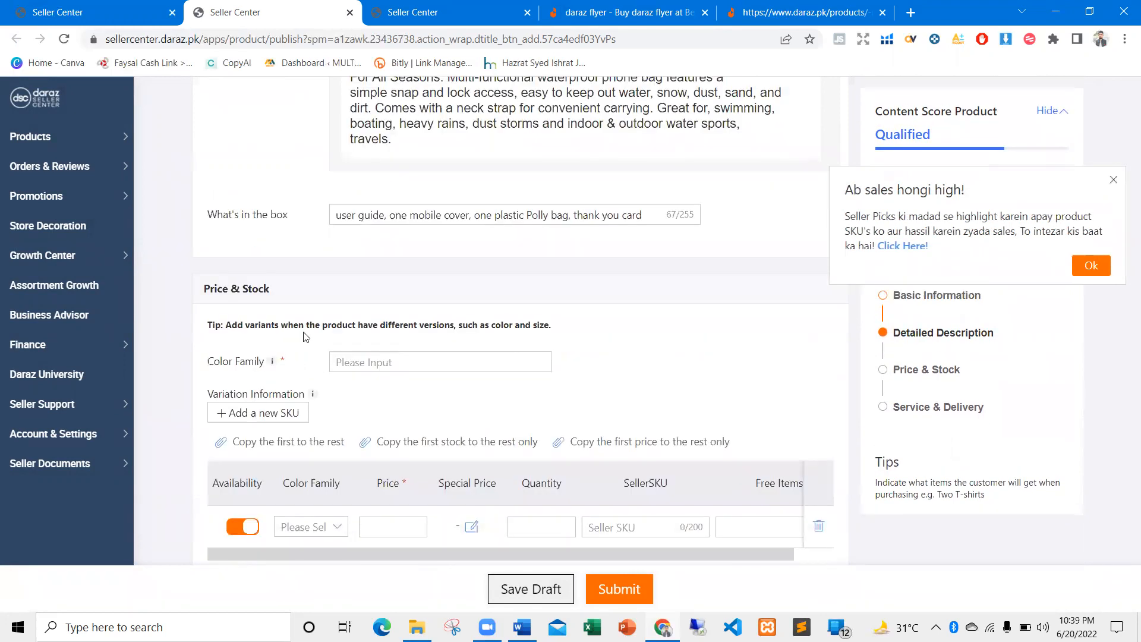
pyautogui.scroll(-2, 249, 352)
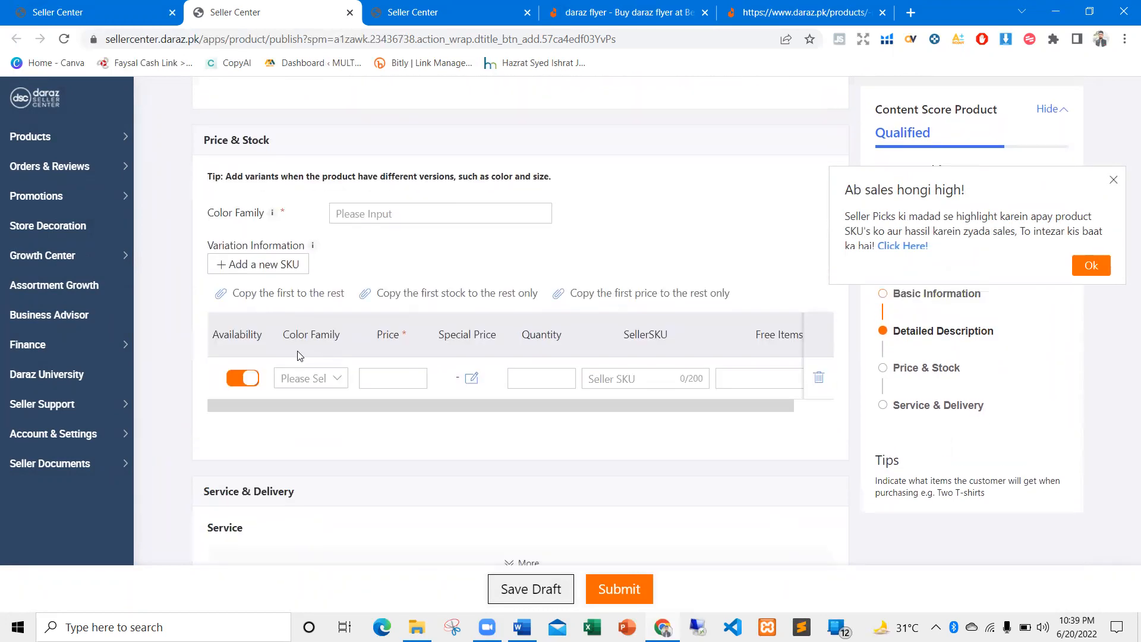
pyautogui.scroll(2, 273, 285)
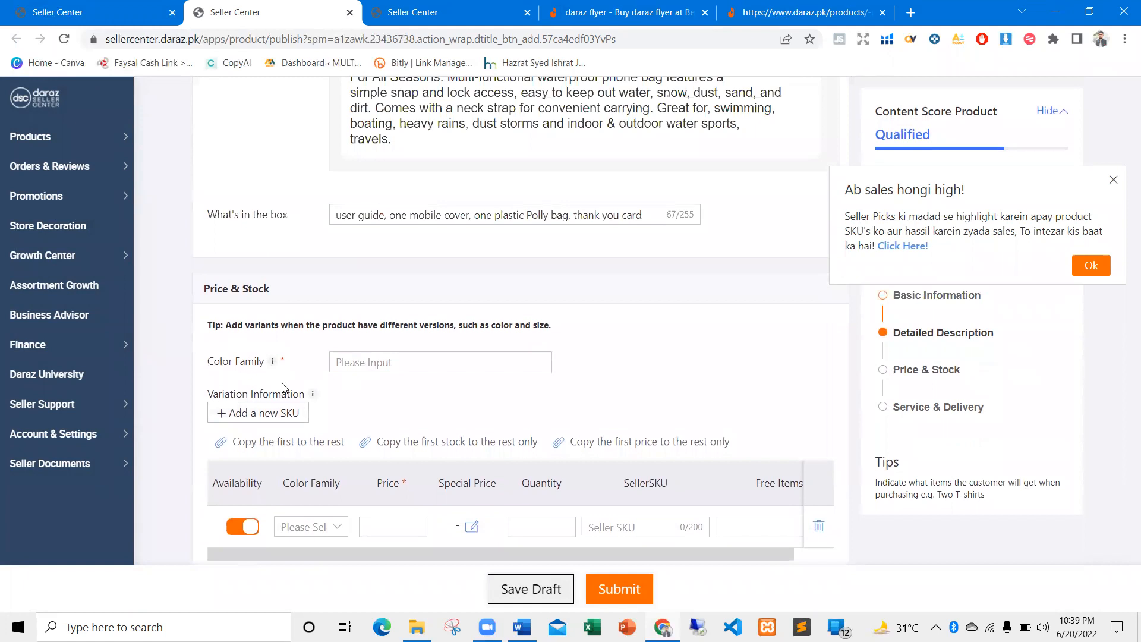
pyautogui.click(366, 360)
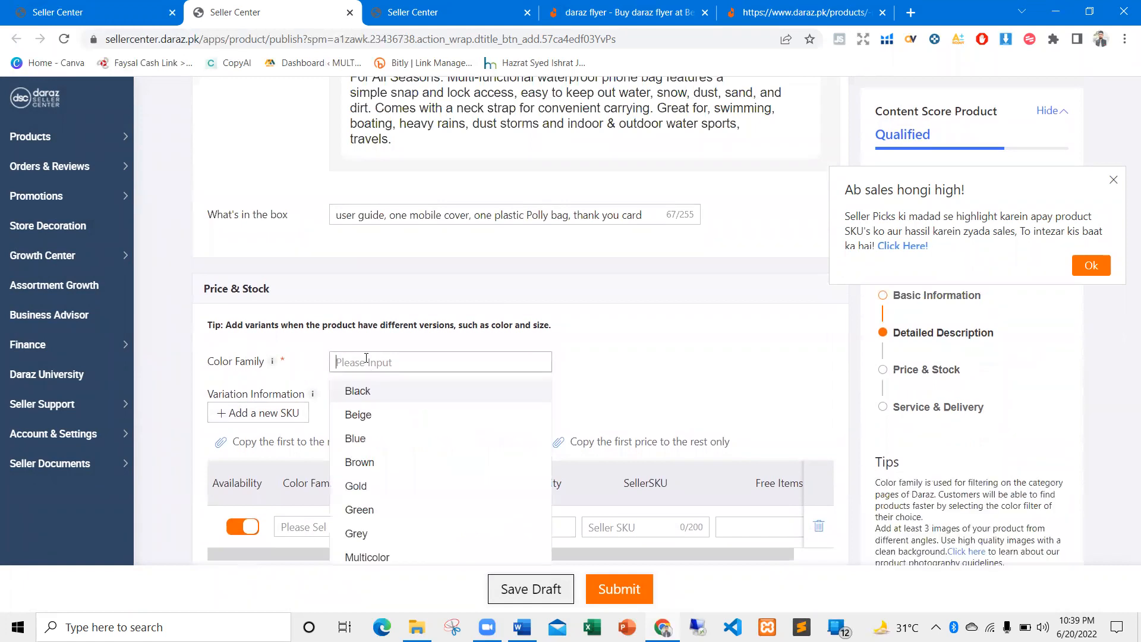
pyautogui.scroll(-5, 369, 416)
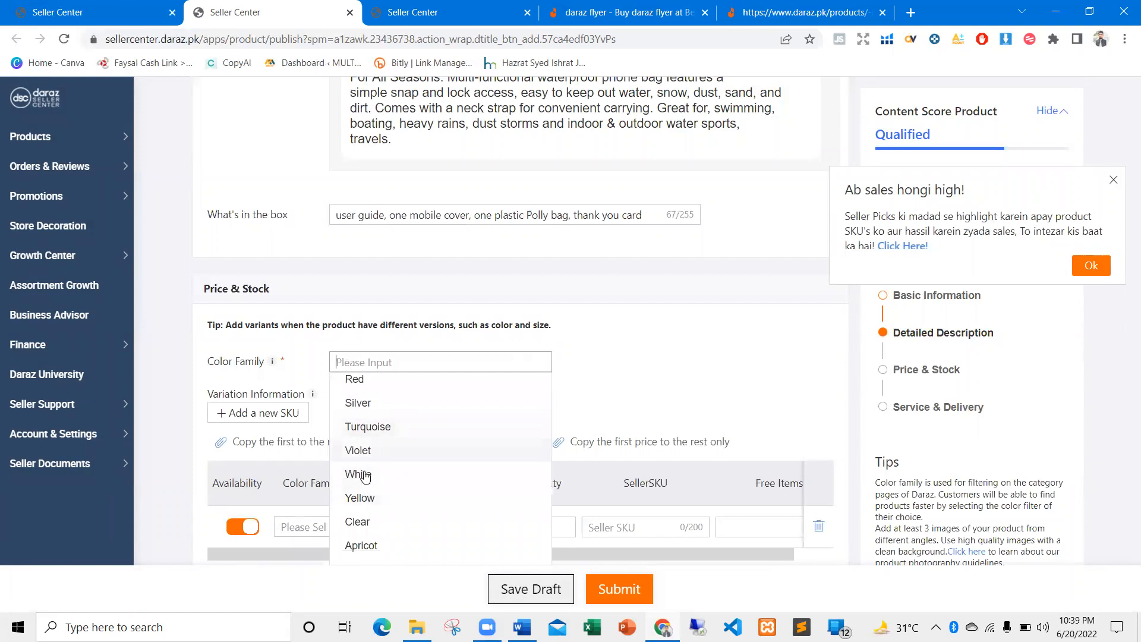
pyautogui.scroll(1, 364, 472)
pyautogui.scroll(-1, 365, 478)
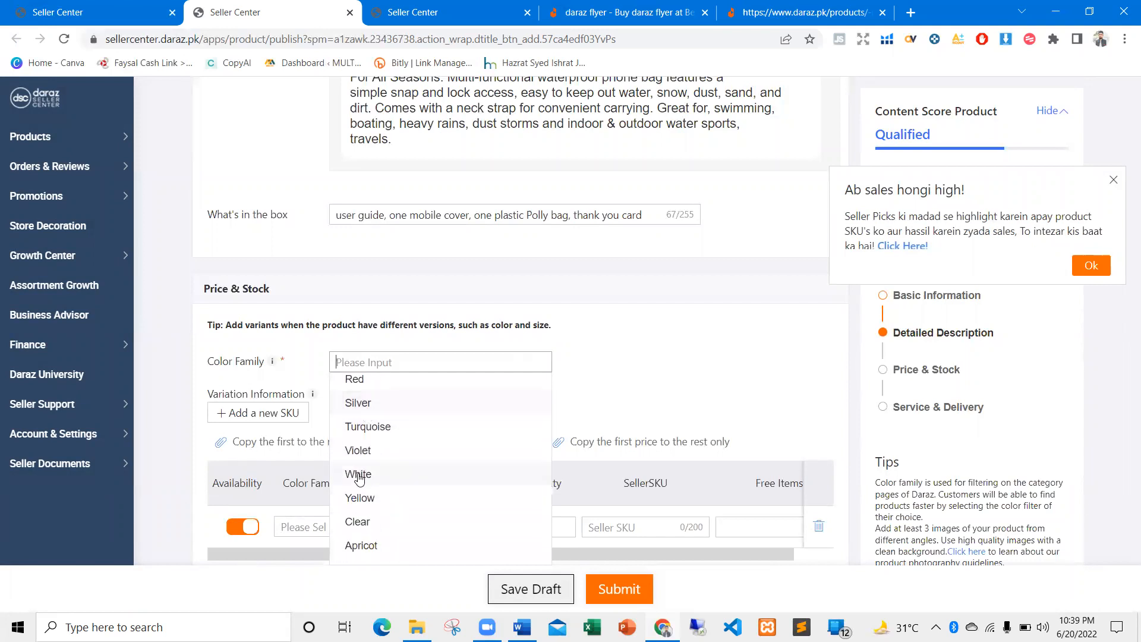
pyautogui.click(359, 400)
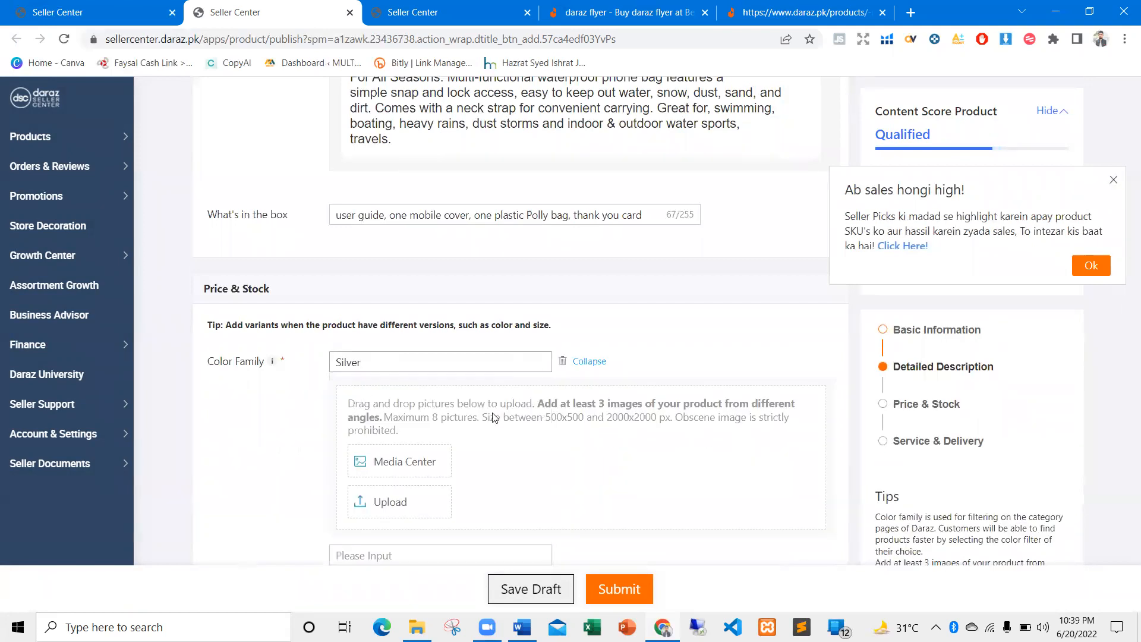
# Dismiss the promotional notice and open the waterproof mobile cover folder in Media Center for the Silver variation's images
pyautogui.scroll(-2, 495, 418)
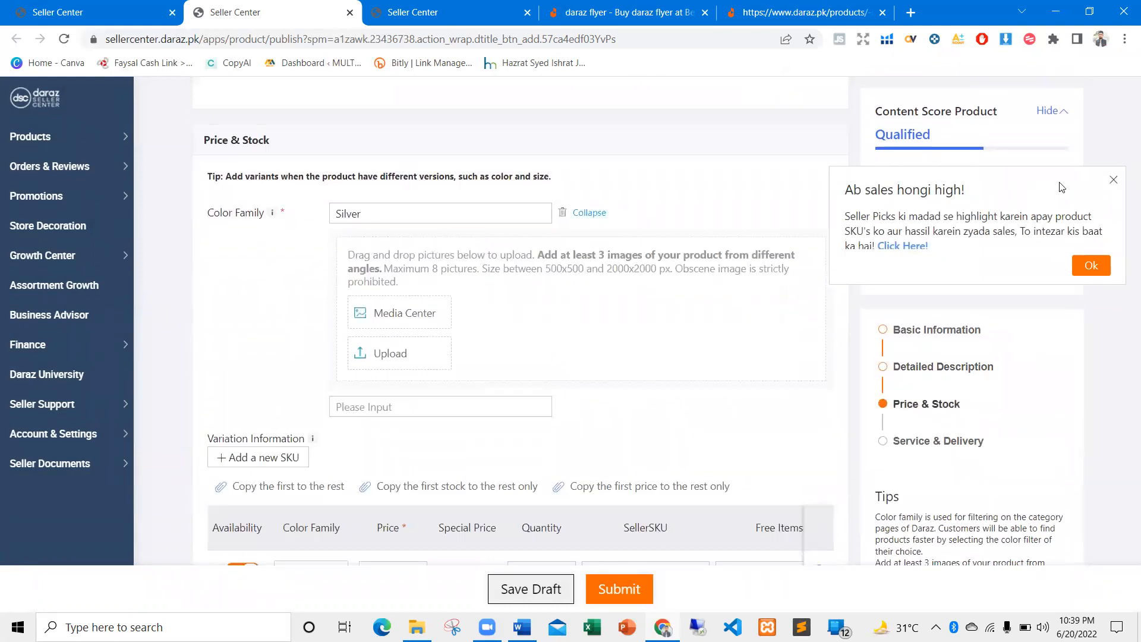
pyautogui.click(1114, 180)
pyautogui.moveTo(565, 255); pyautogui.dragTo(713, 255)
pyautogui.click(389, 316)
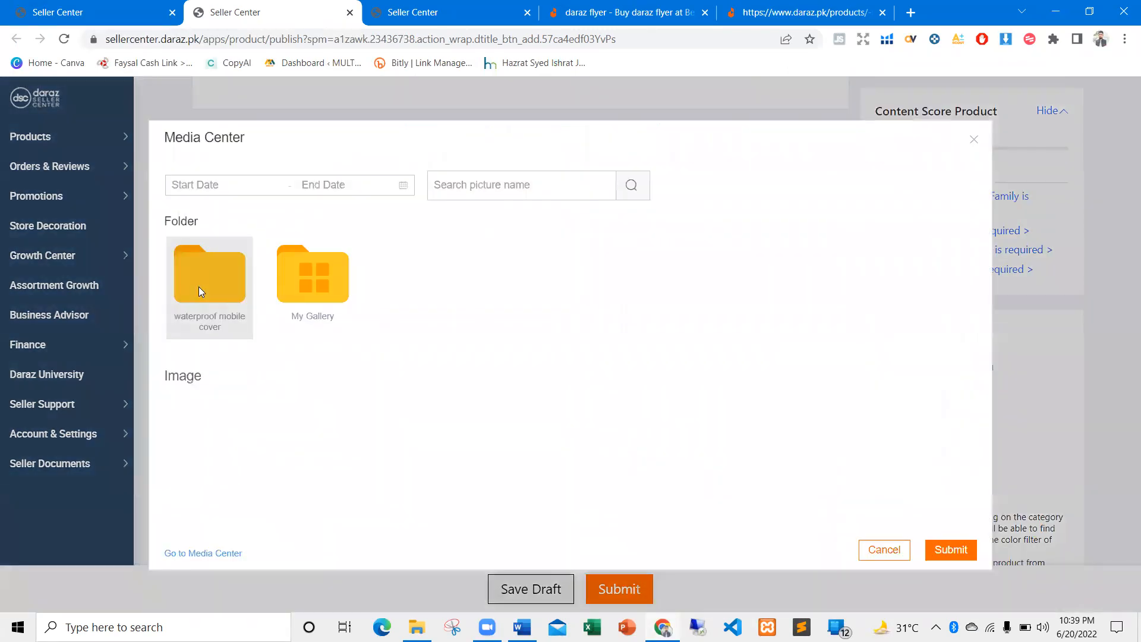
pyautogui.click(199, 288)
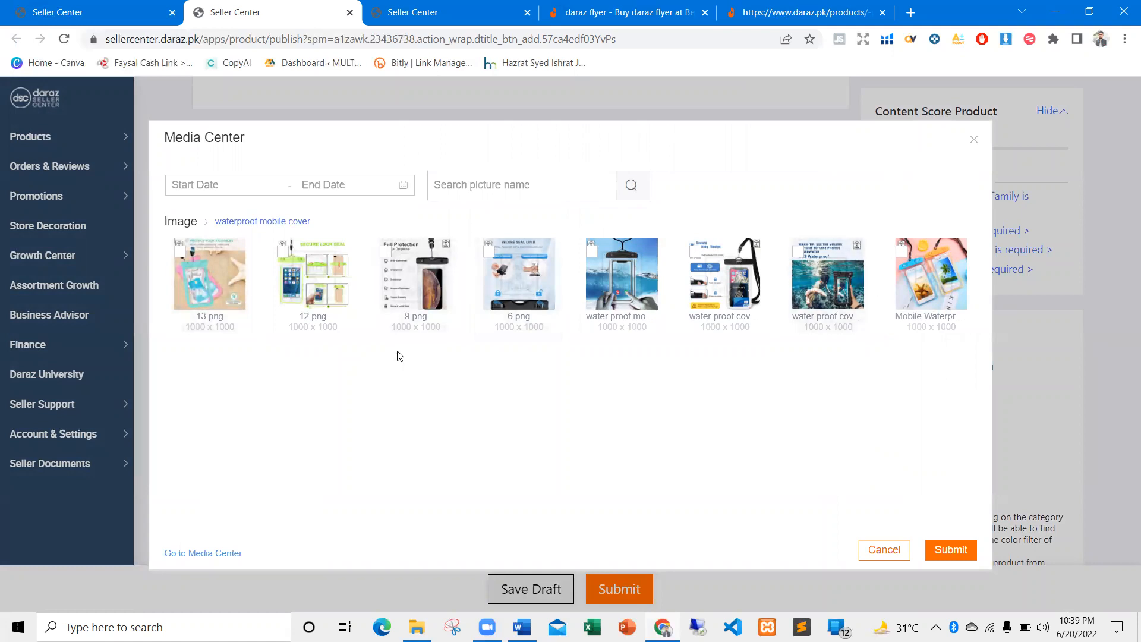
# Add all eight folder images to the Silver variation, starting with the Mobile Waterproof picture as main image, and dismiss the promotional notice
pyautogui.click(930, 301)
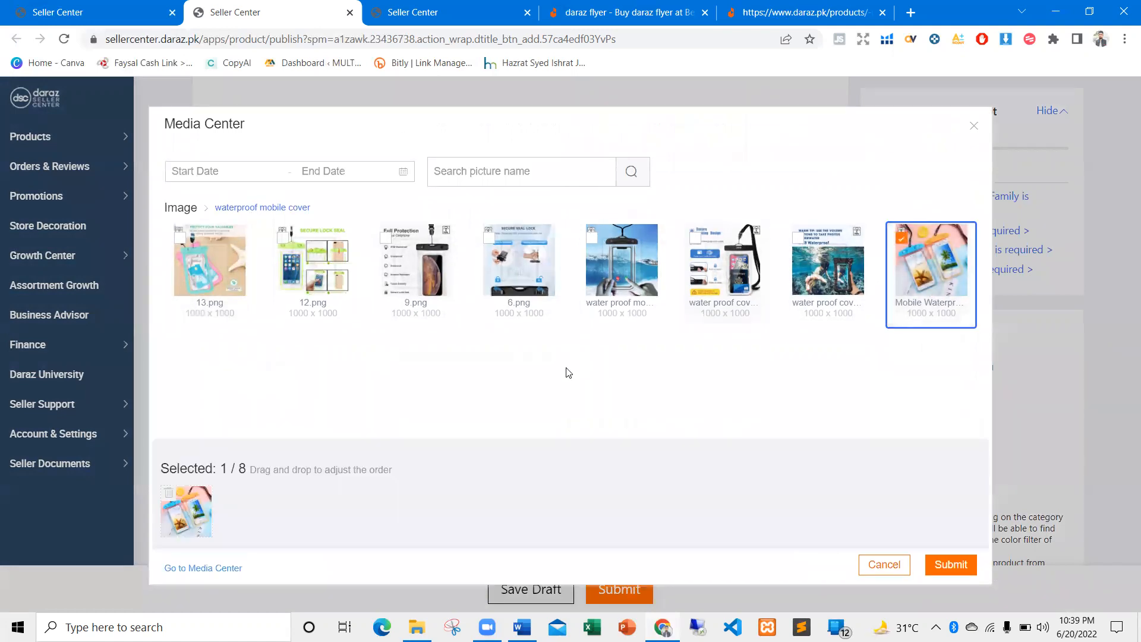
pyautogui.click(827, 273)
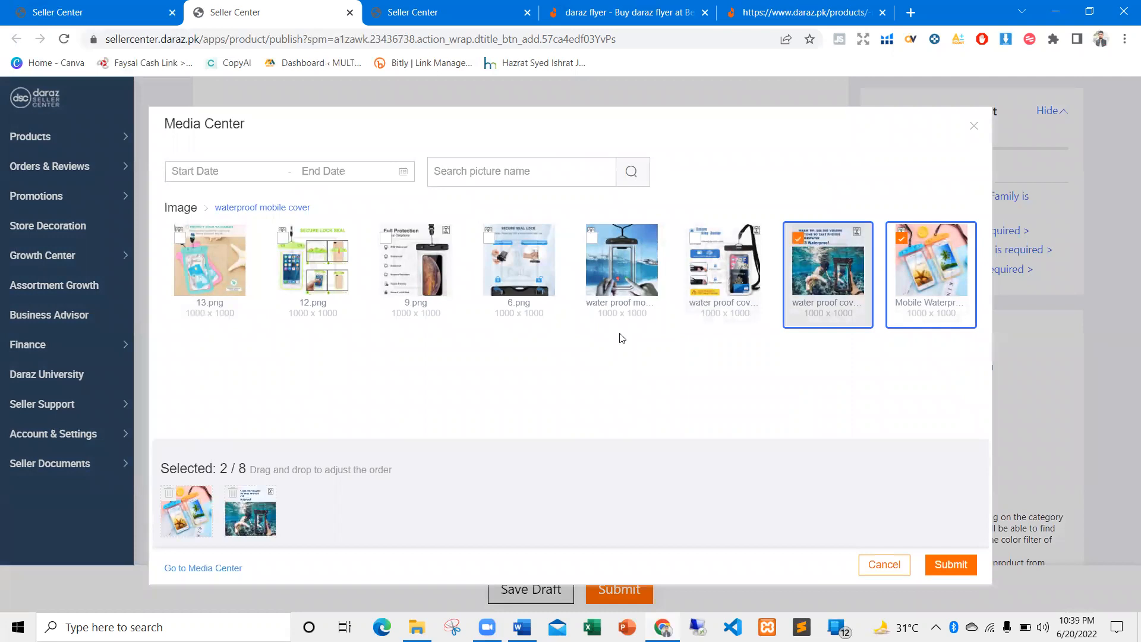
pyautogui.click(204, 274)
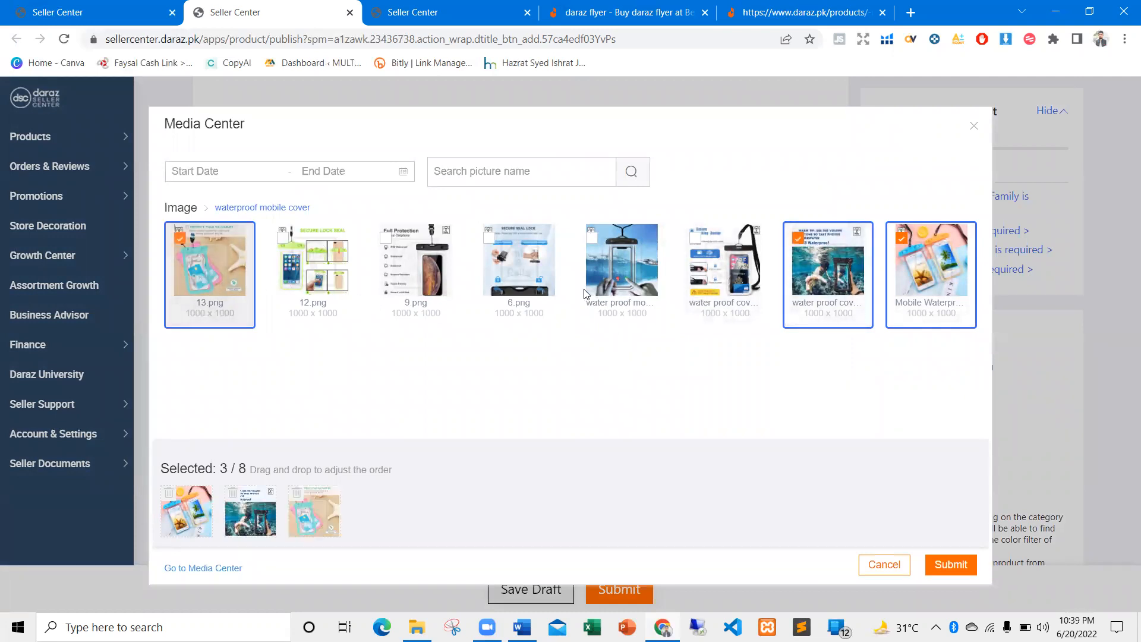
pyautogui.click(606, 277)
pyautogui.click(518, 264)
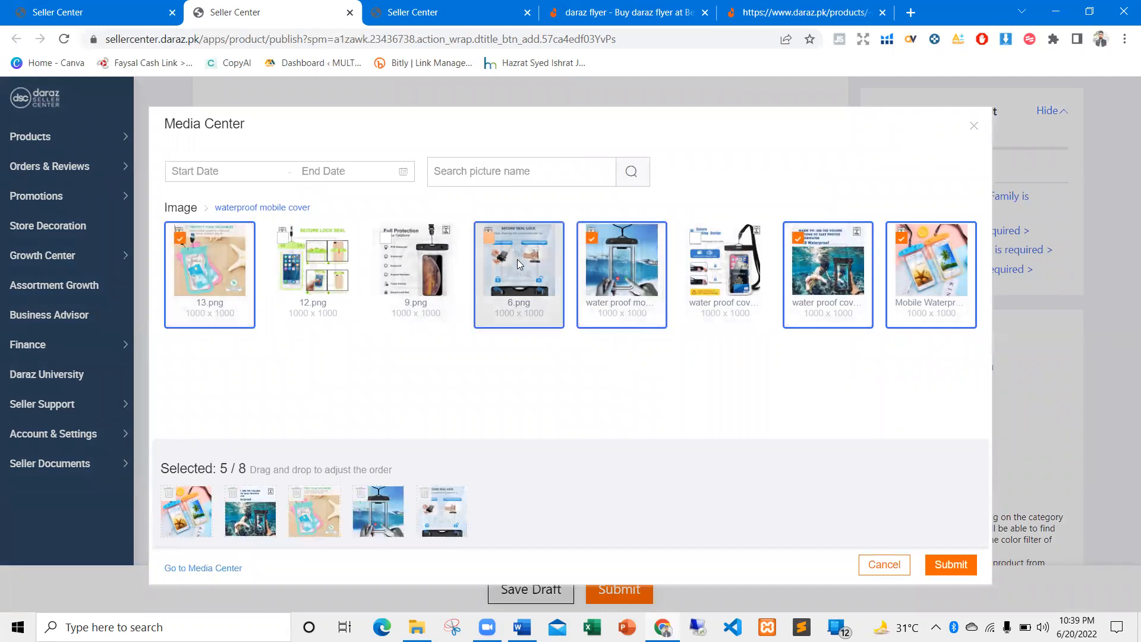
pyautogui.click(420, 277)
pyautogui.click(722, 274)
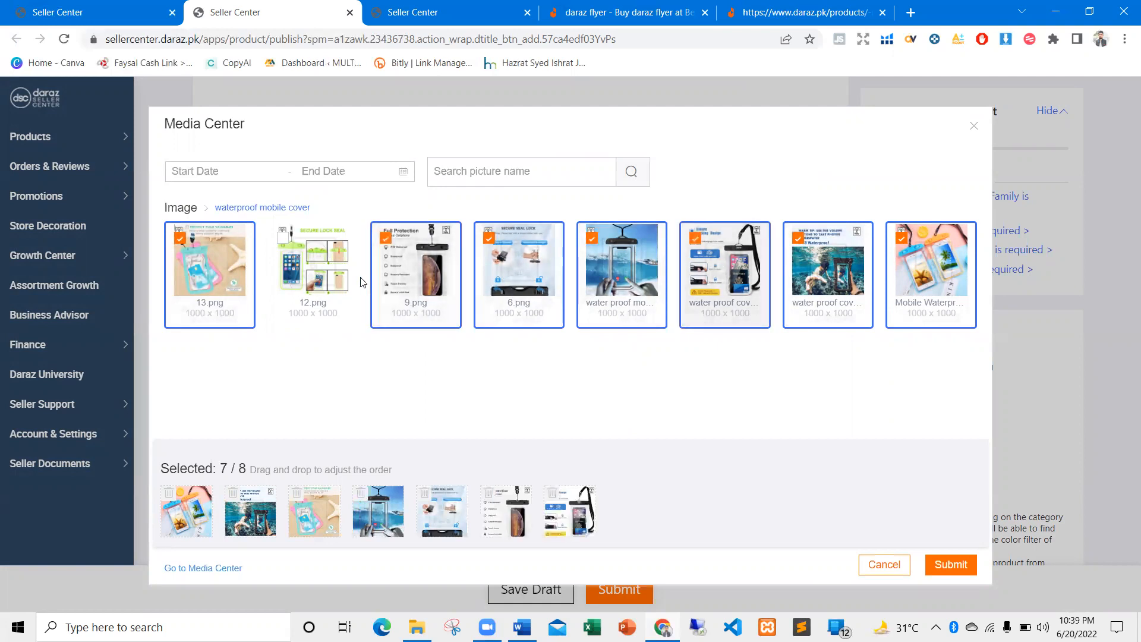
pyautogui.click(309, 275)
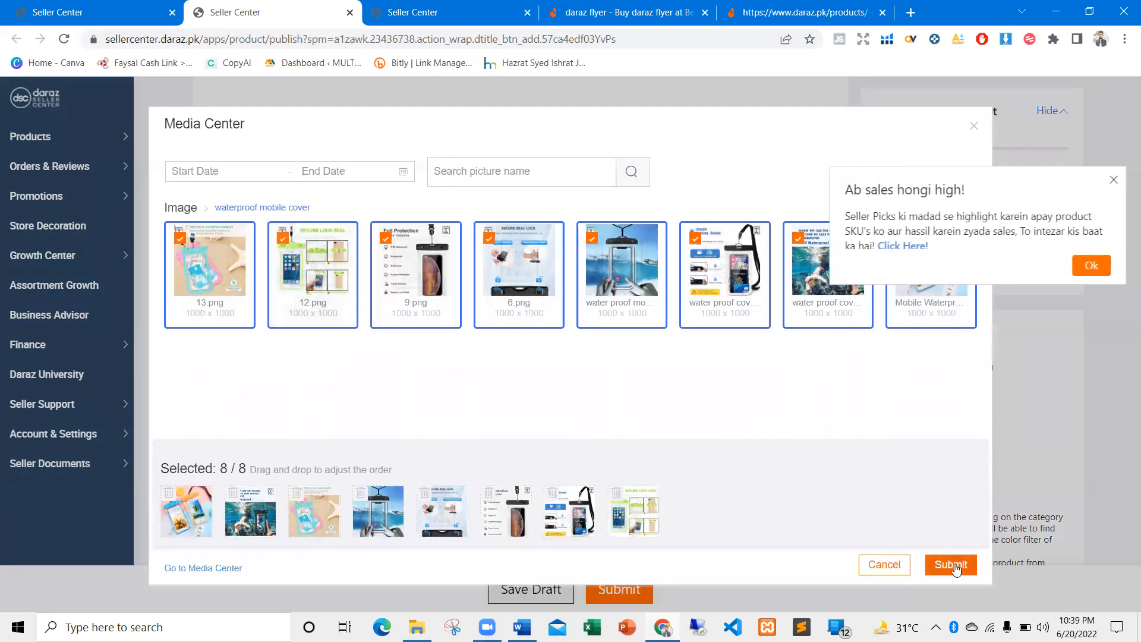
pyautogui.click(950, 563)
pyautogui.scroll(-3, 539, 324)
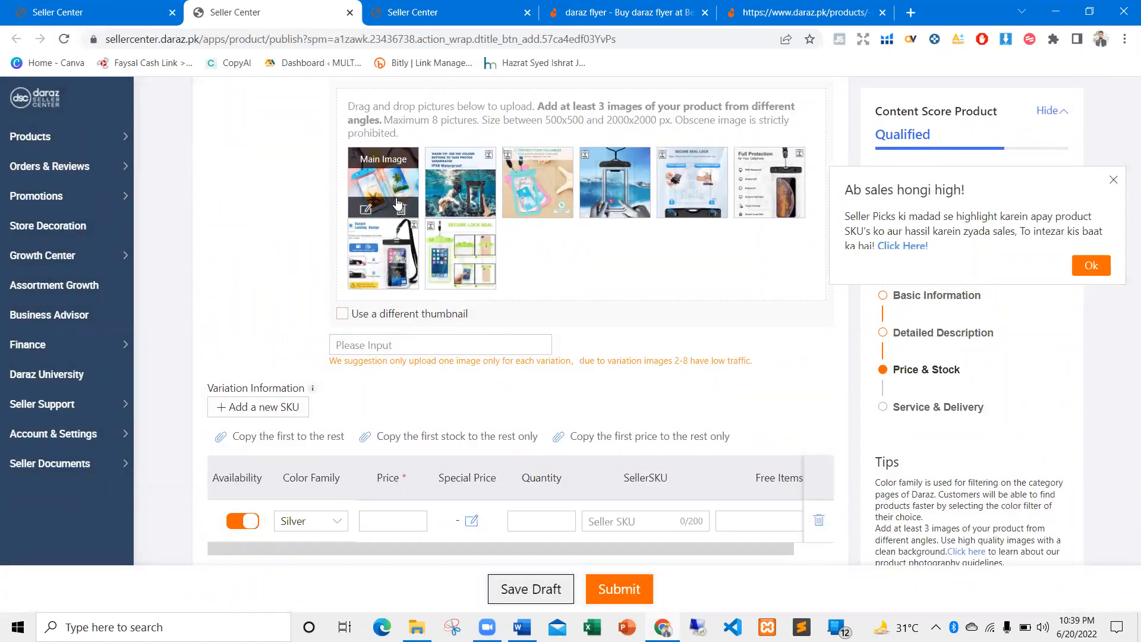
pyautogui.click(1113, 179)
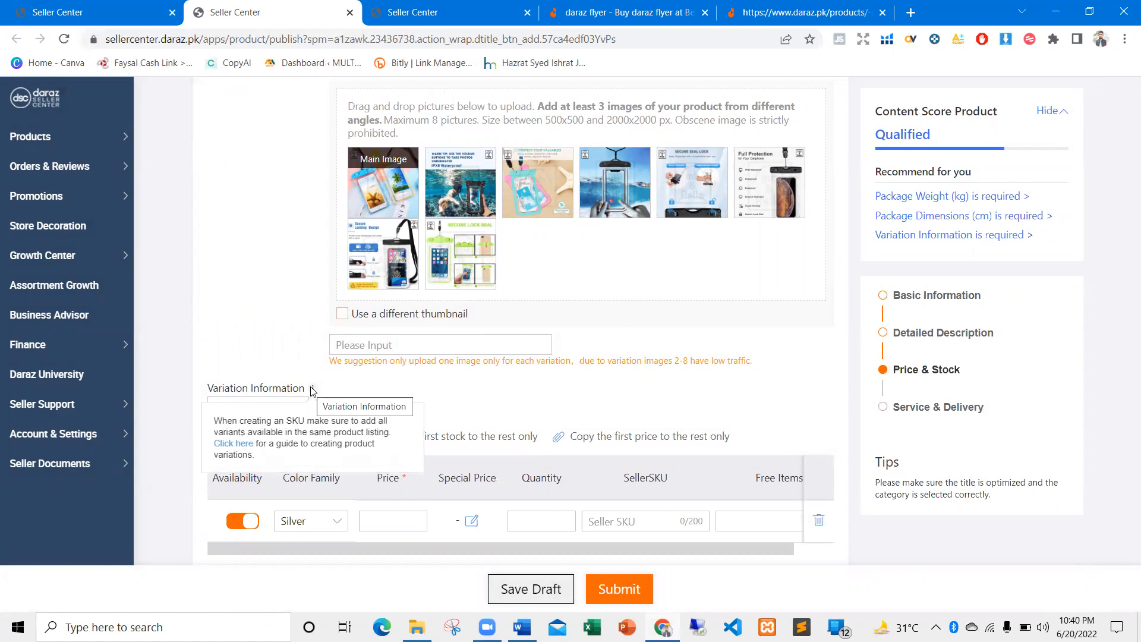
# Check the Creator Biz ECOM Wi-Fi connection and set the Silver variant's price to 999
pyautogui.moveTo(308, 394)
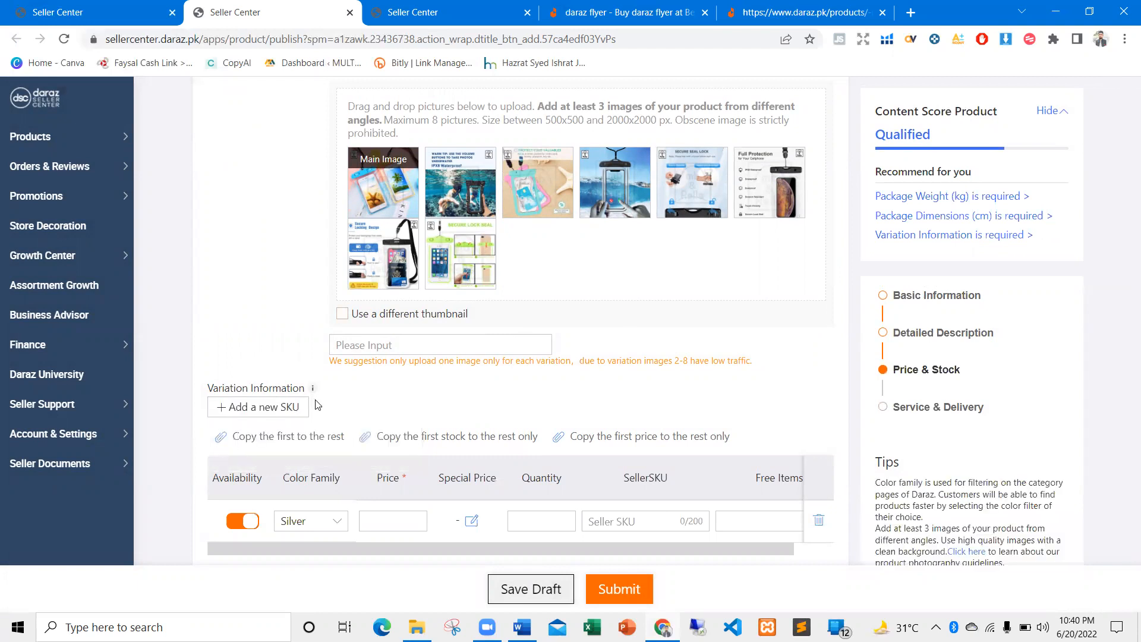
pyautogui.scroll(-2, 307, 428)
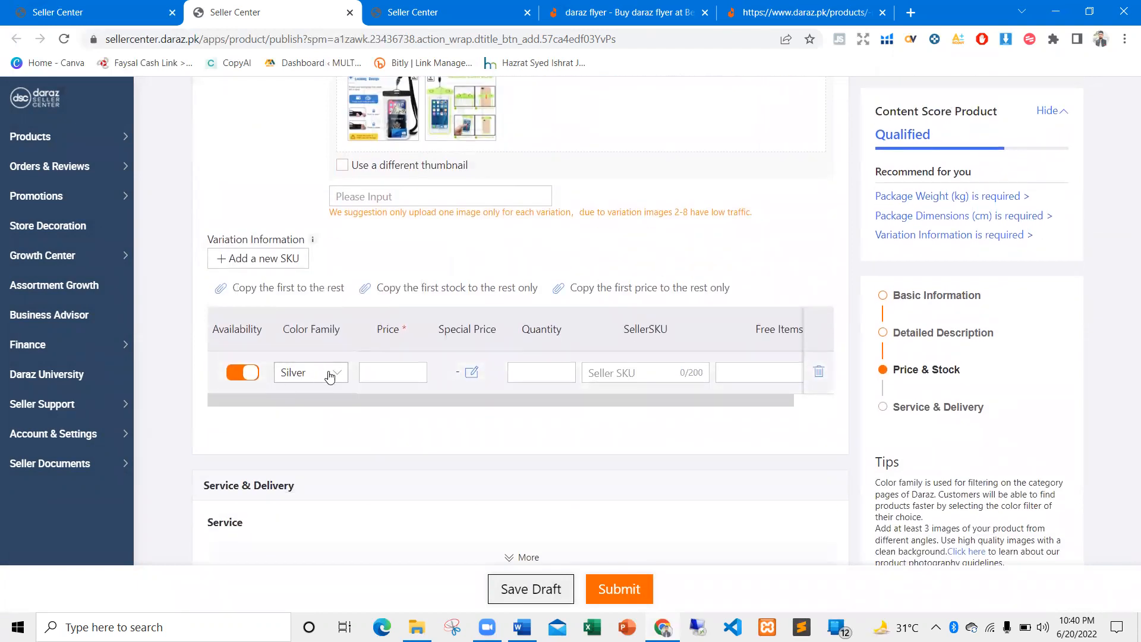
pyautogui.click(379, 371)
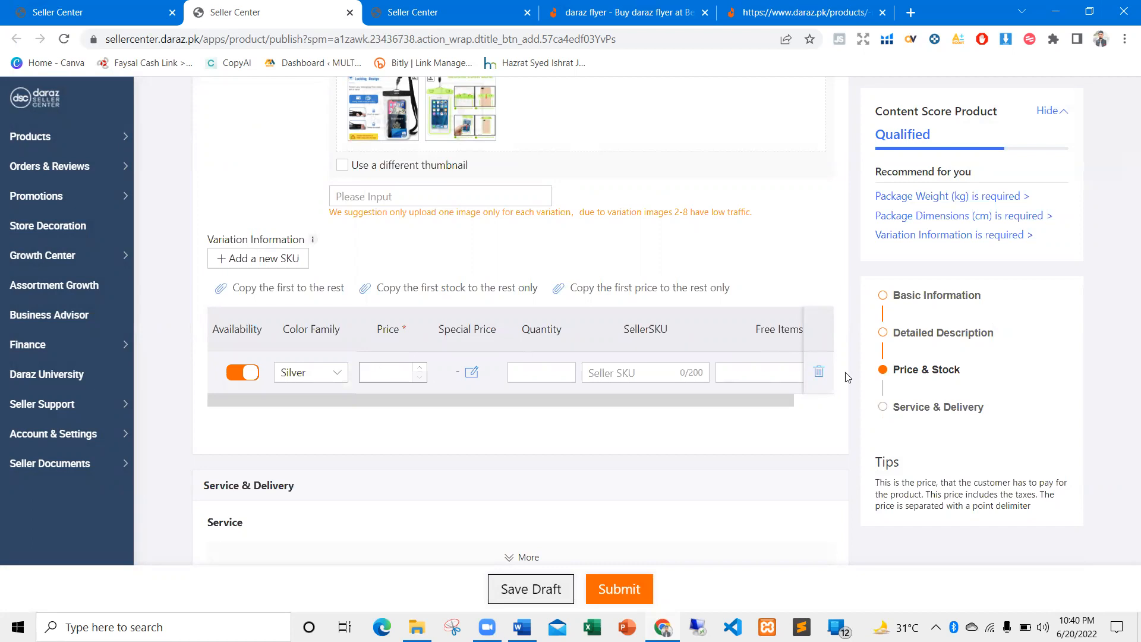
pyautogui.click(990, 627)
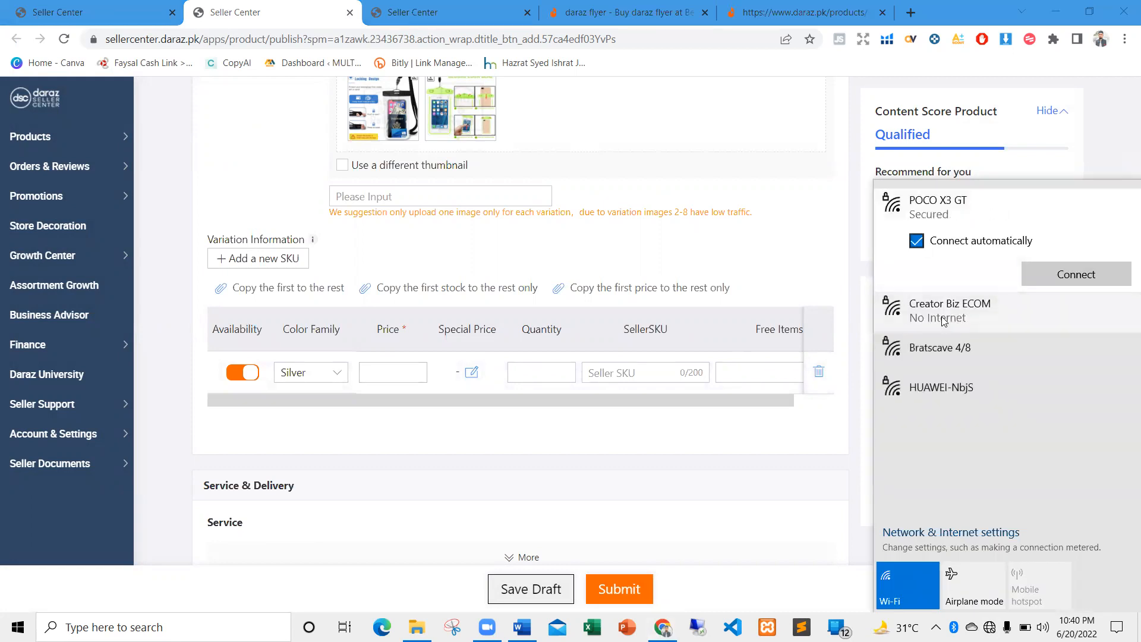
pyautogui.click(943, 320)
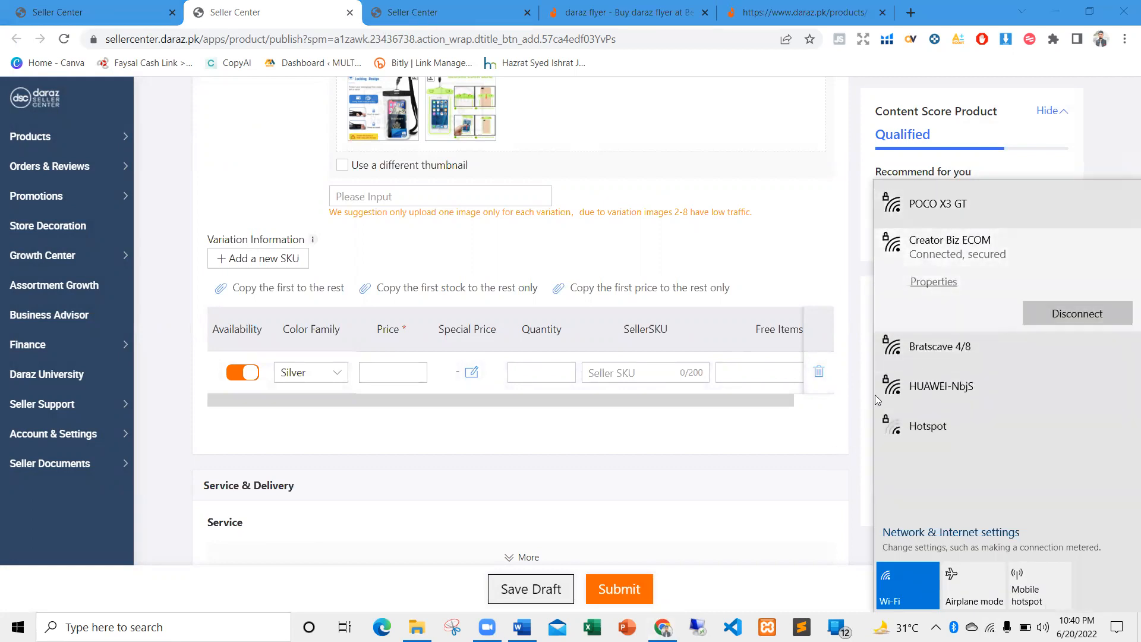
pyautogui.click(850, 458)
pyautogui.click(377, 374)
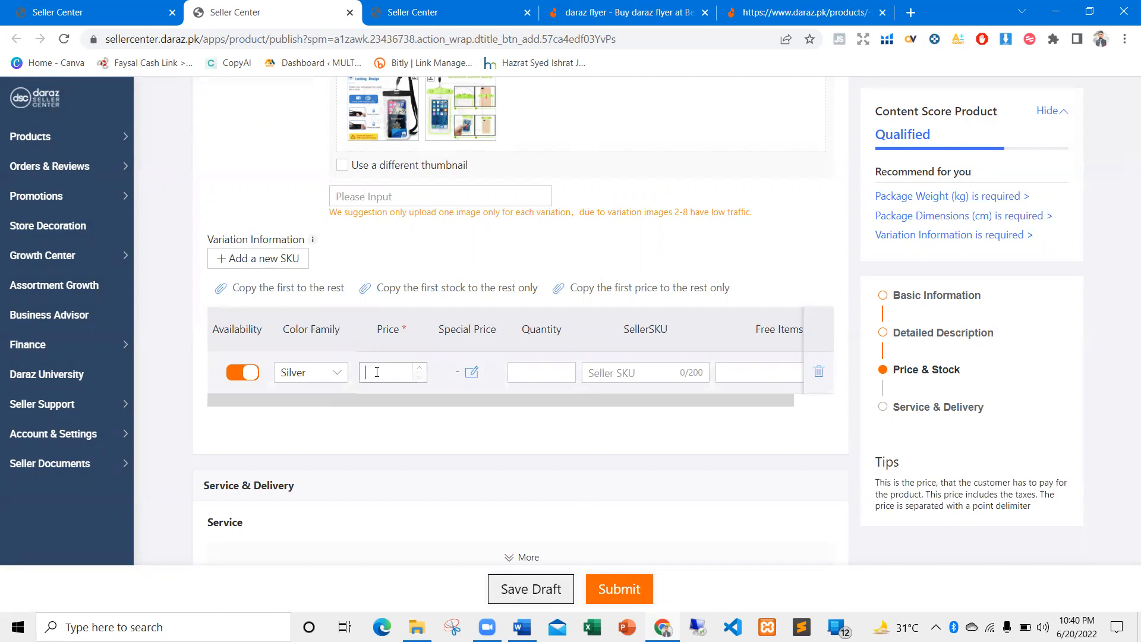
pyautogui.write('999')
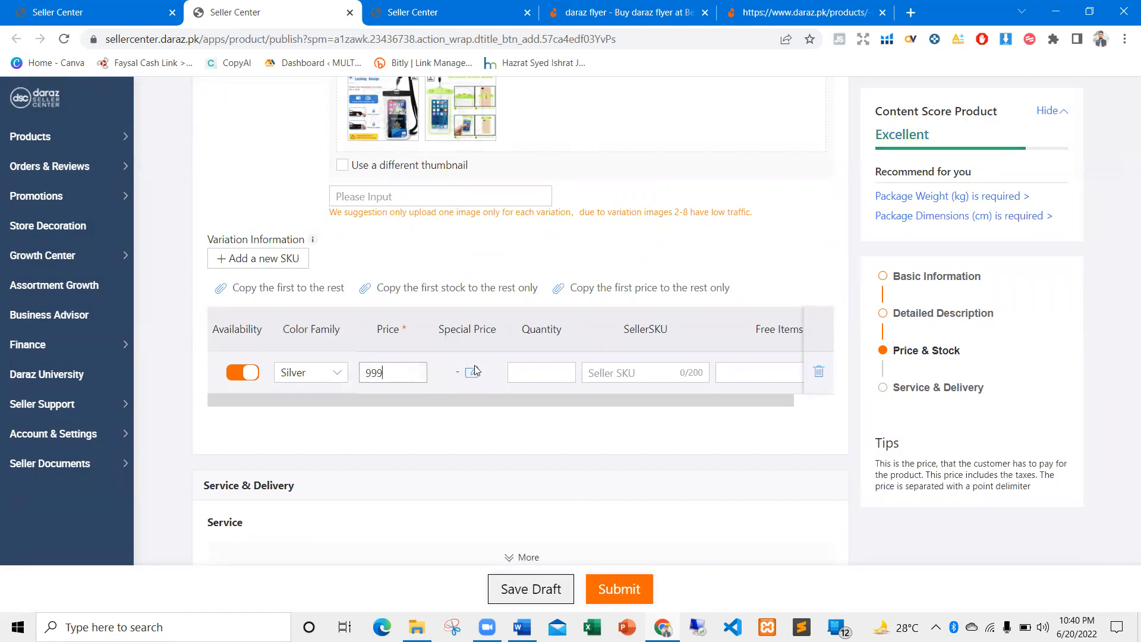
# Set the Silver variant's special price to 299 with a promotion period from 2022-06-20 to 2023-07-25
pyautogui.click(473, 371)
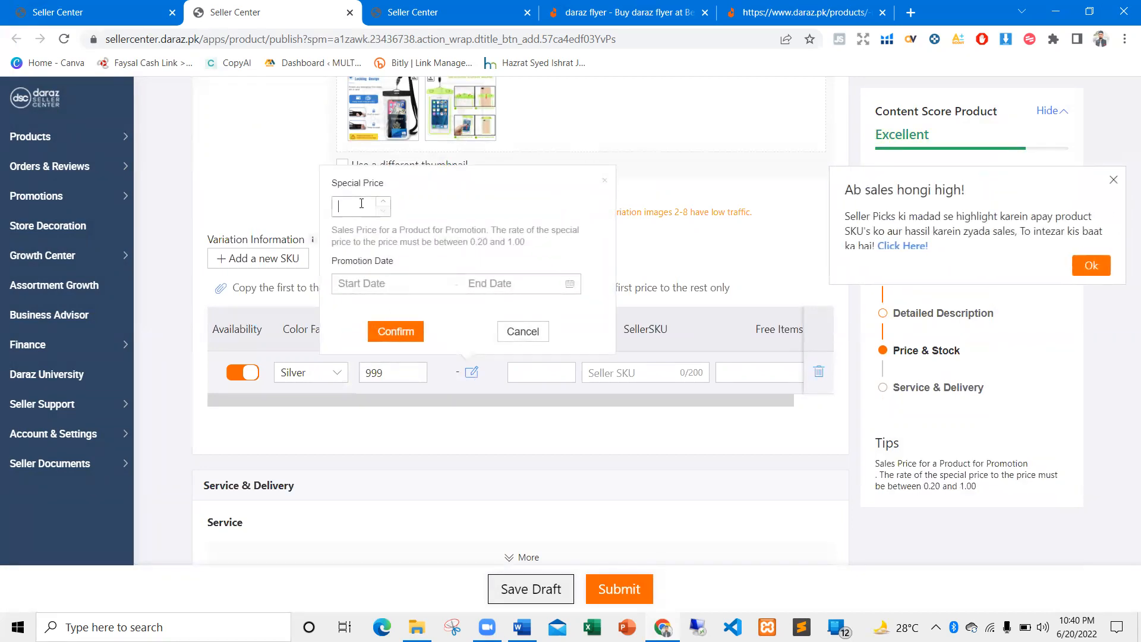
pyautogui.write('299')
pyautogui.click(371, 284)
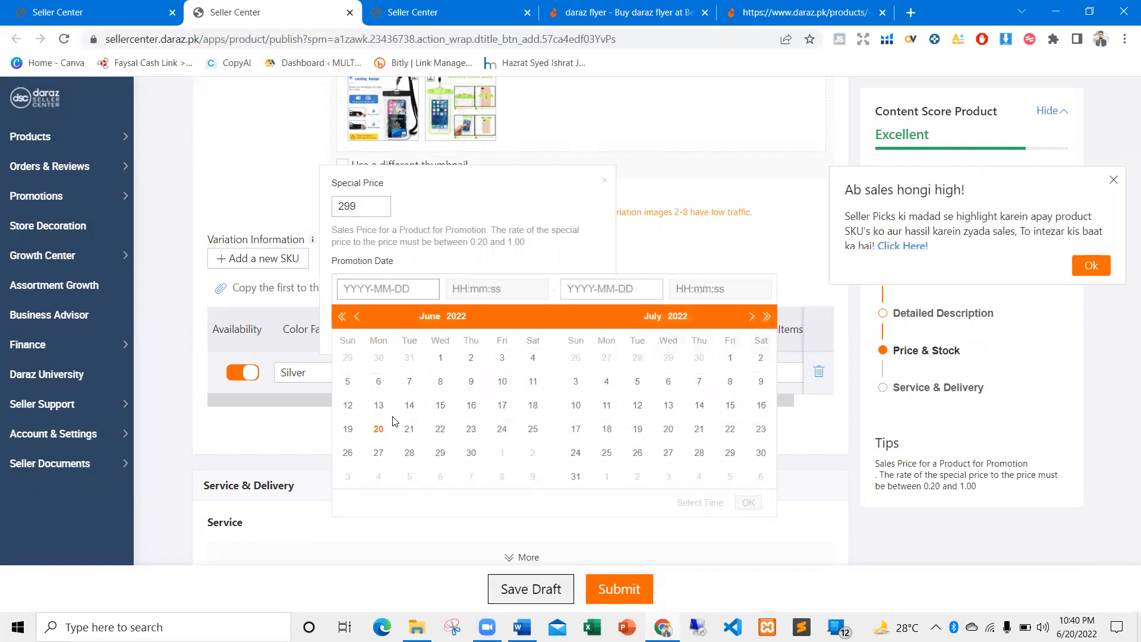
pyautogui.click(378, 429)
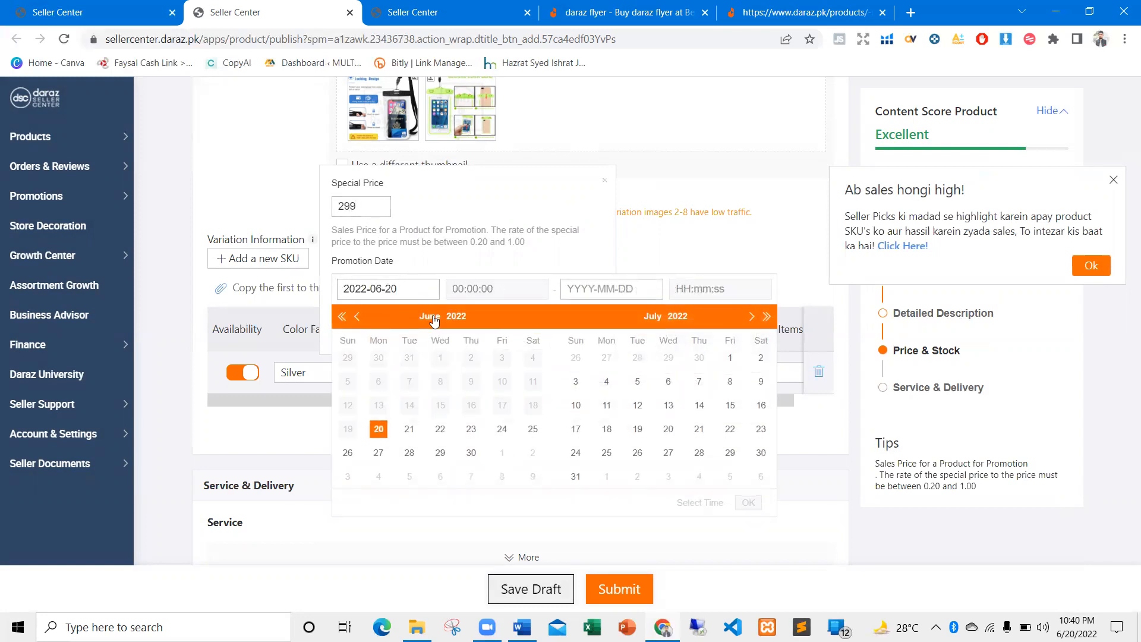
pyautogui.click(767, 316)
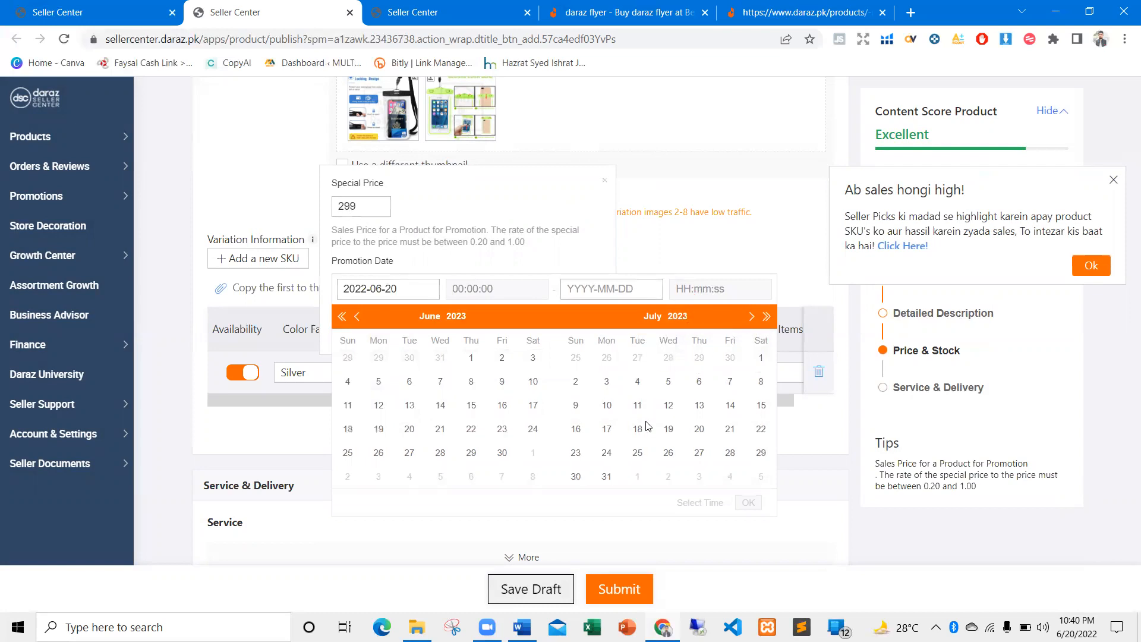
pyautogui.click(637, 453)
pyautogui.click(748, 502)
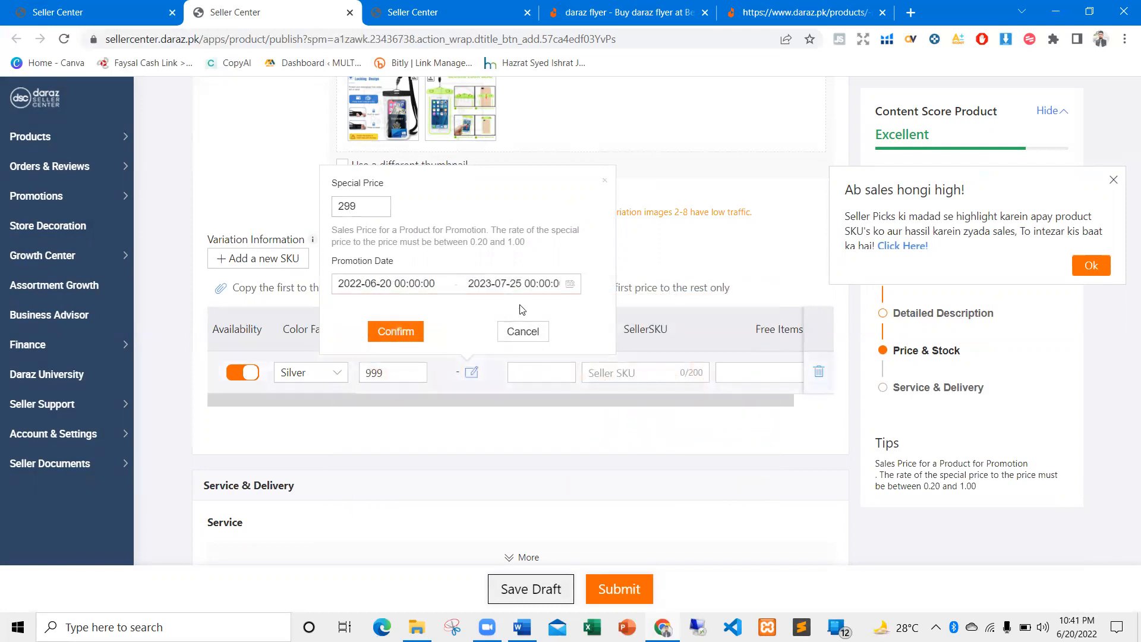
pyautogui.click(396, 331)
# Set the Silver variant's quantity to 1000 and its Seller SKU to "waterproof cover", dismissing the promotional notice
pyautogui.click(532, 372)
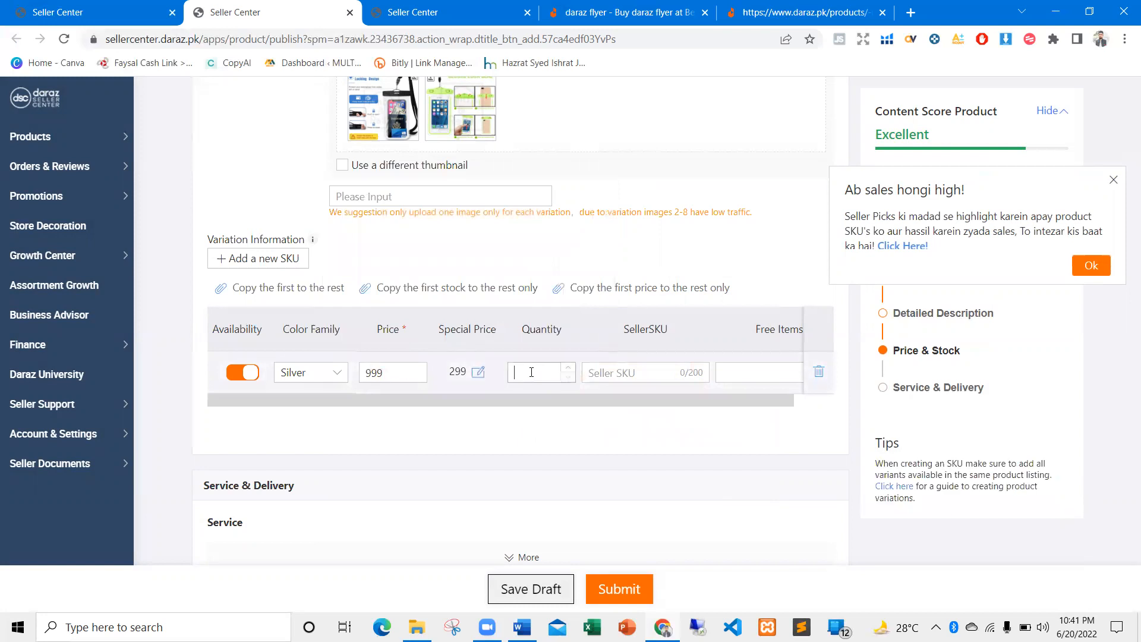
pyautogui.write('100')
pyautogui.click(593, 376)
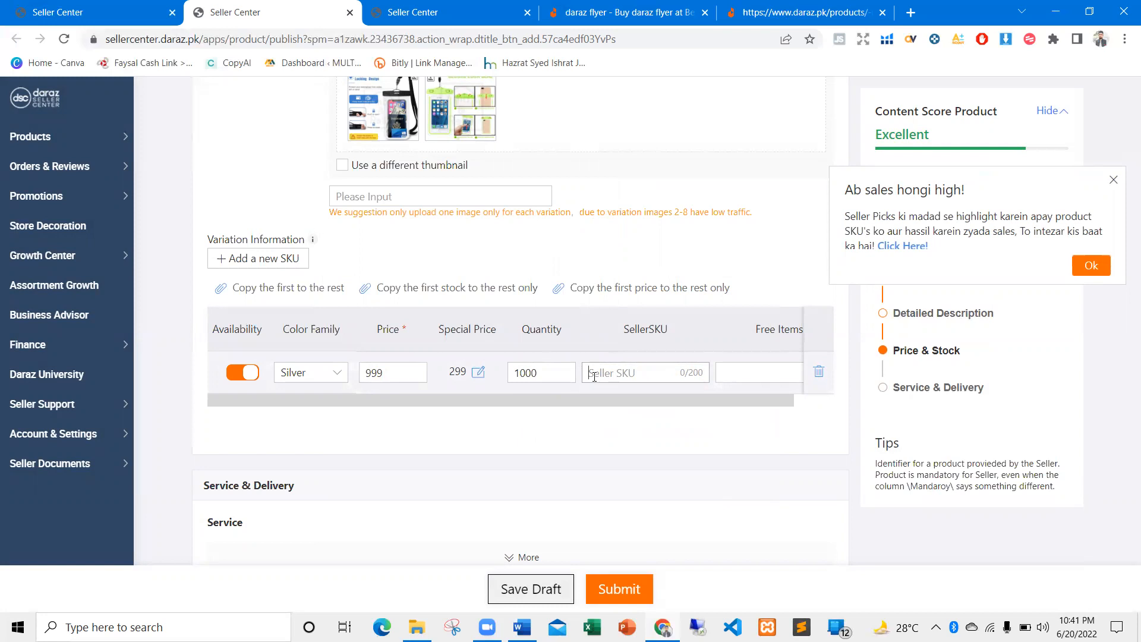
pyautogui.click(1114, 180)
pyautogui.click(633, 373)
pyautogui.write('w')
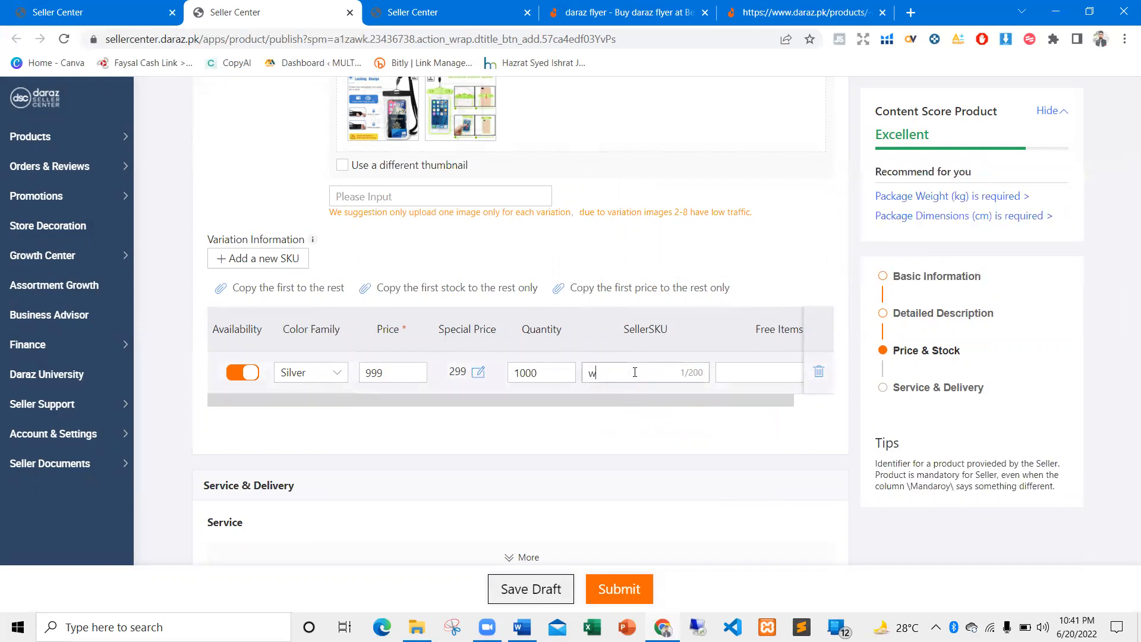
pyautogui.write('aterproc')
pyautogui.write('f cover')
# Enter "thank you card" as the Silver variant's free item
pyautogui.click(729, 380)
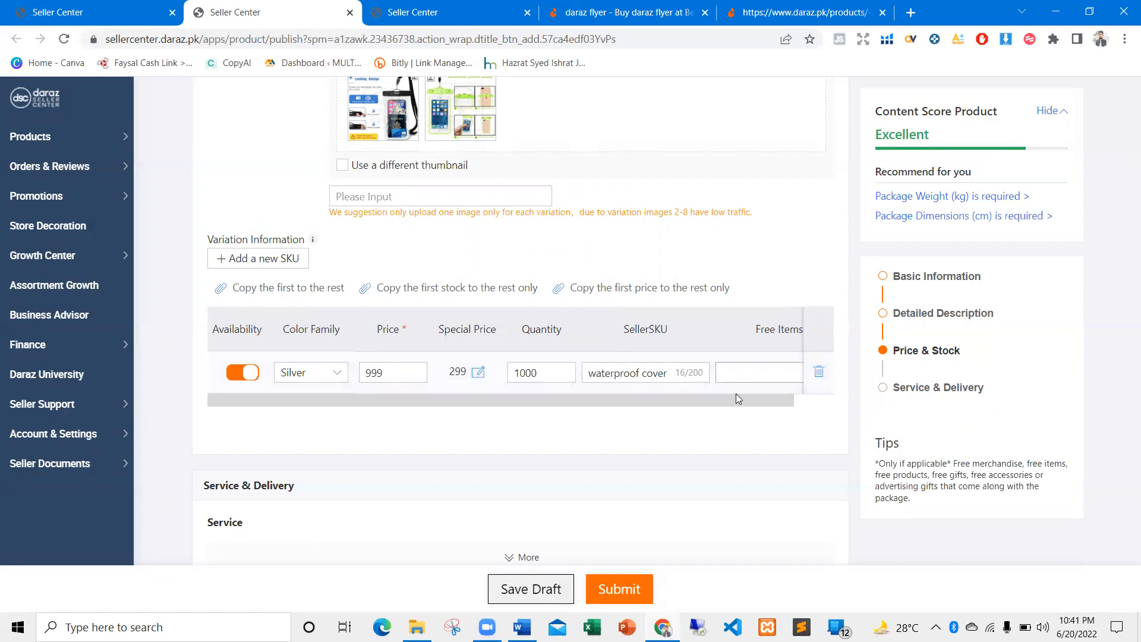
pyautogui.moveTo(751, 399); pyautogui.dragTo(791, 399)
pyautogui.click(737, 371)
pyautogui.write('tabek')
pyautogui.press('BackSpace')
pyautogui.press('BackSpace')
pyautogui.press('BackSpace')
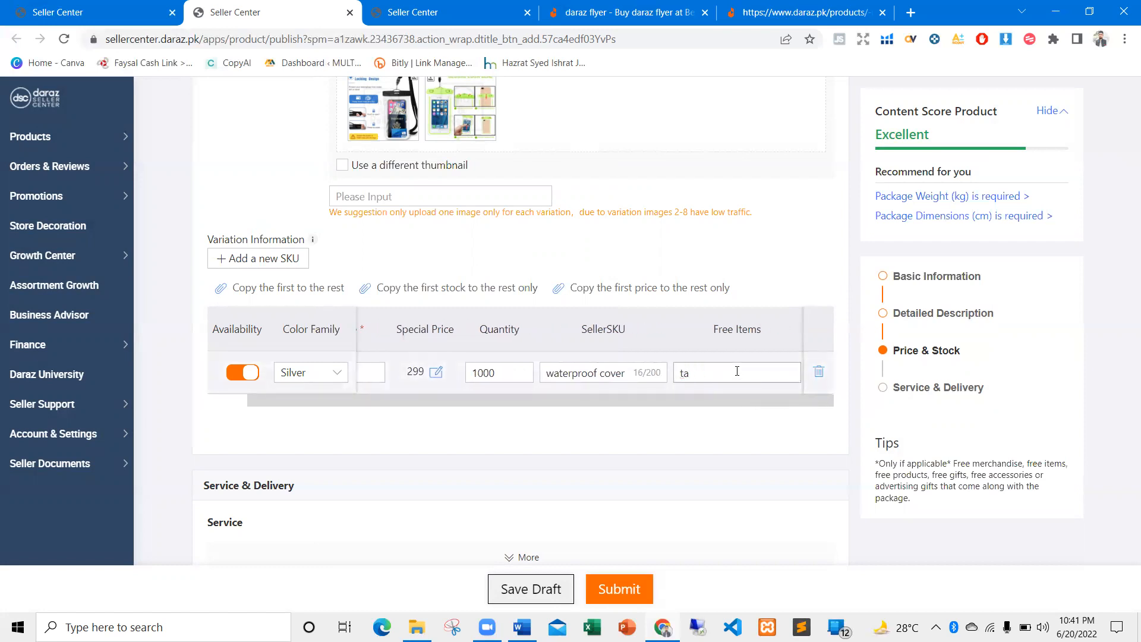
pyautogui.write('hank you card')
pyautogui.click(697, 409)
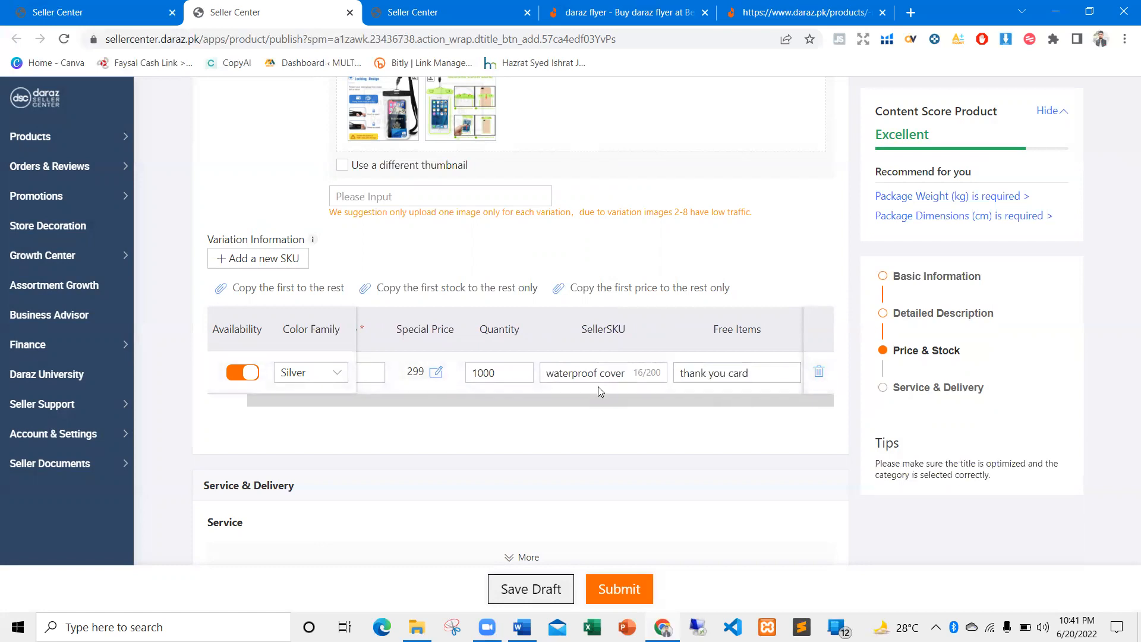
# Expand the Service options, choose No Warranty as the warranty type and enter "no warranty" as the warranty policy
pyautogui.scroll(-1, 592, 390)
pyautogui.scroll(-3, 592, 389)
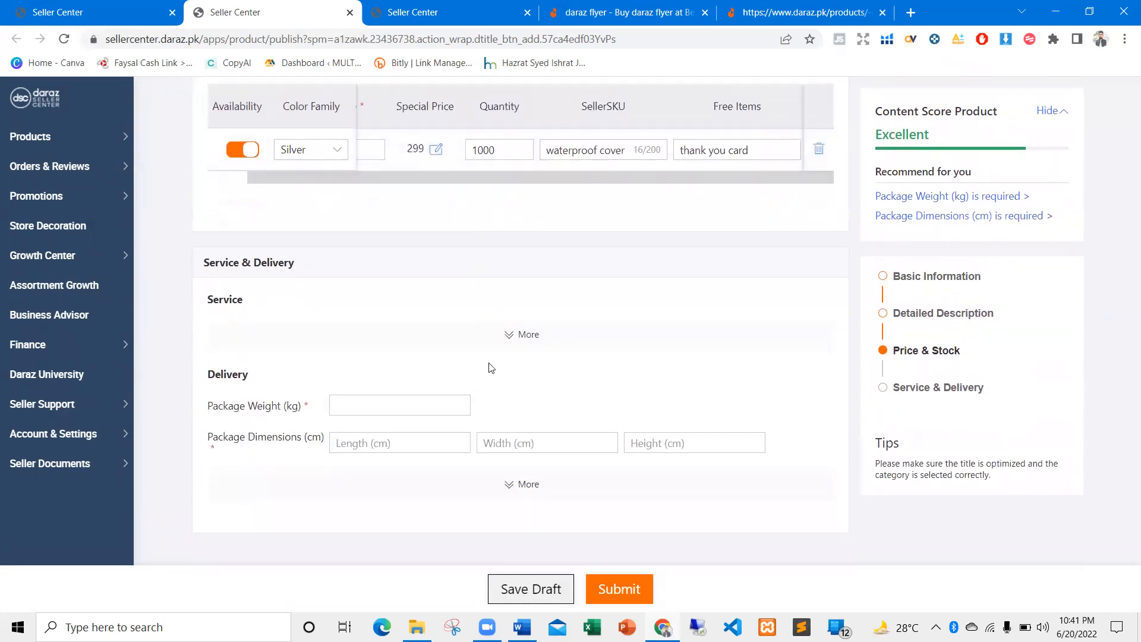
pyautogui.click(524, 334)
pyautogui.click(356, 331)
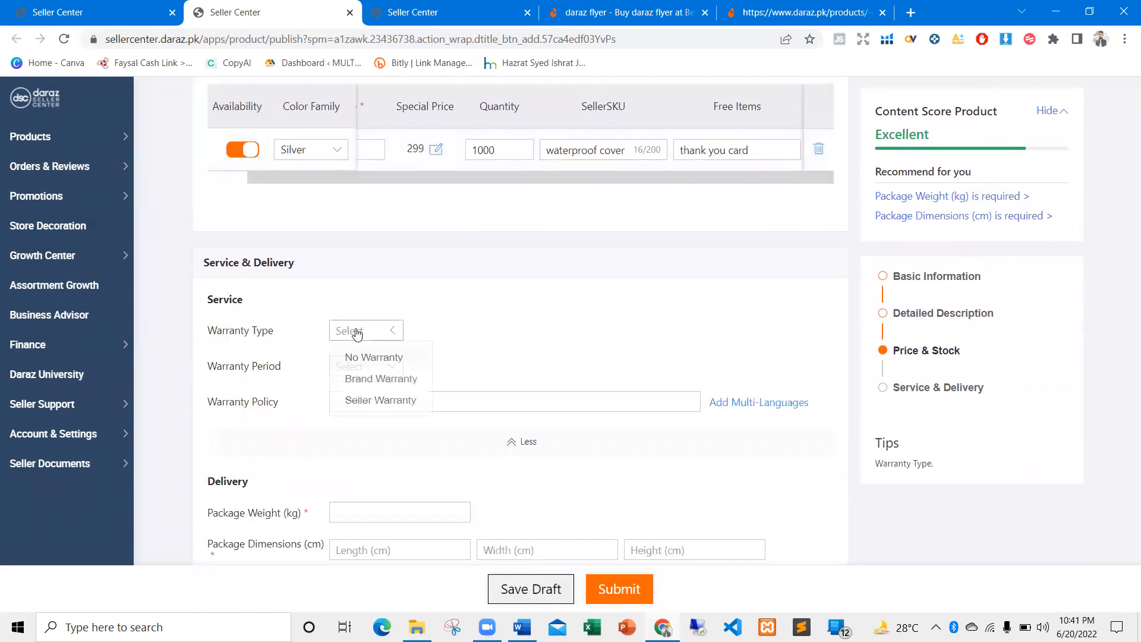
pyautogui.click(357, 359)
pyautogui.click(356, 366)
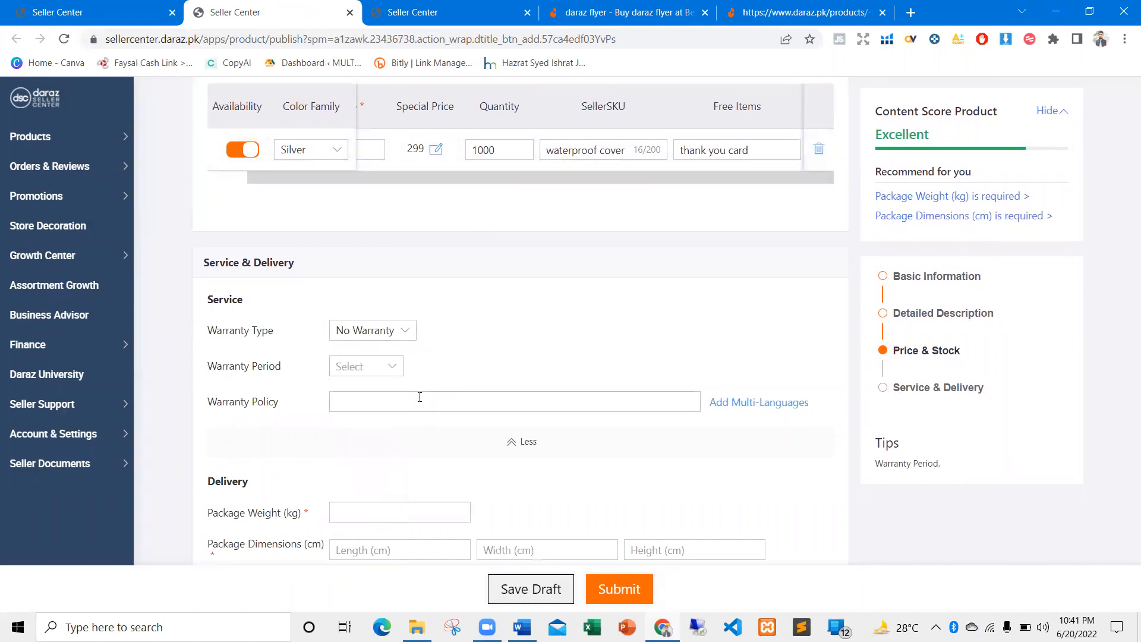
pyautogui.click(421, 396)
pyautogui.write('no warranty')
pyautogui.scroll(-3, 374, 315)
# Expand the Delivery section to show the Dangerous Goods options and dismiss the promotional notice
pyautogui.click(358, 332)
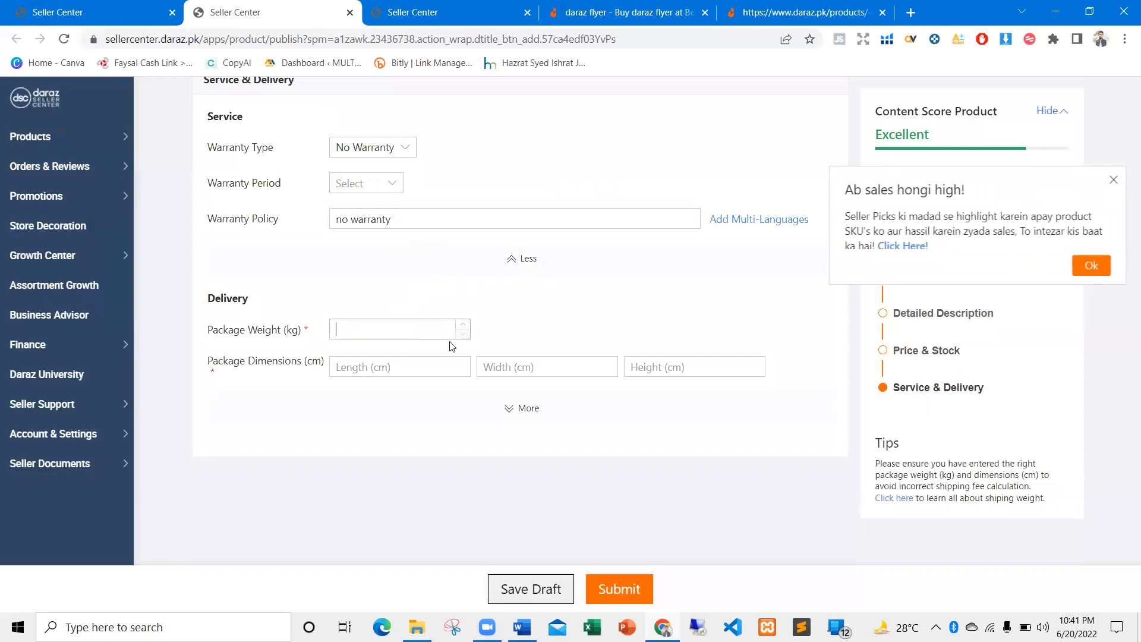
pyautogui.click(522, 408)
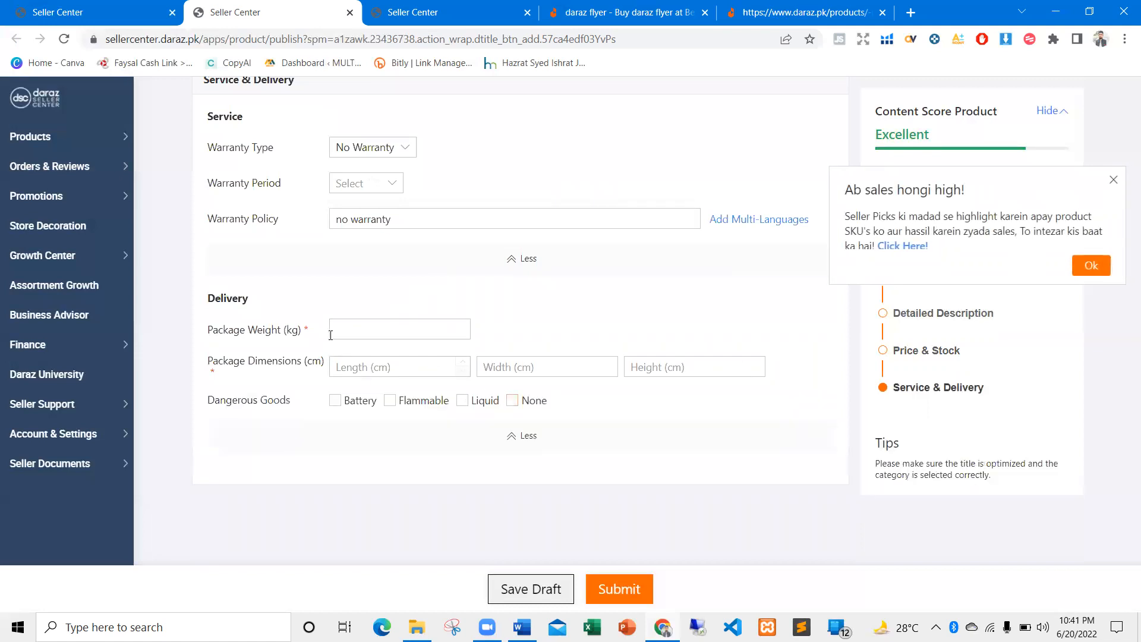
pyautogui.click(1114, 180)
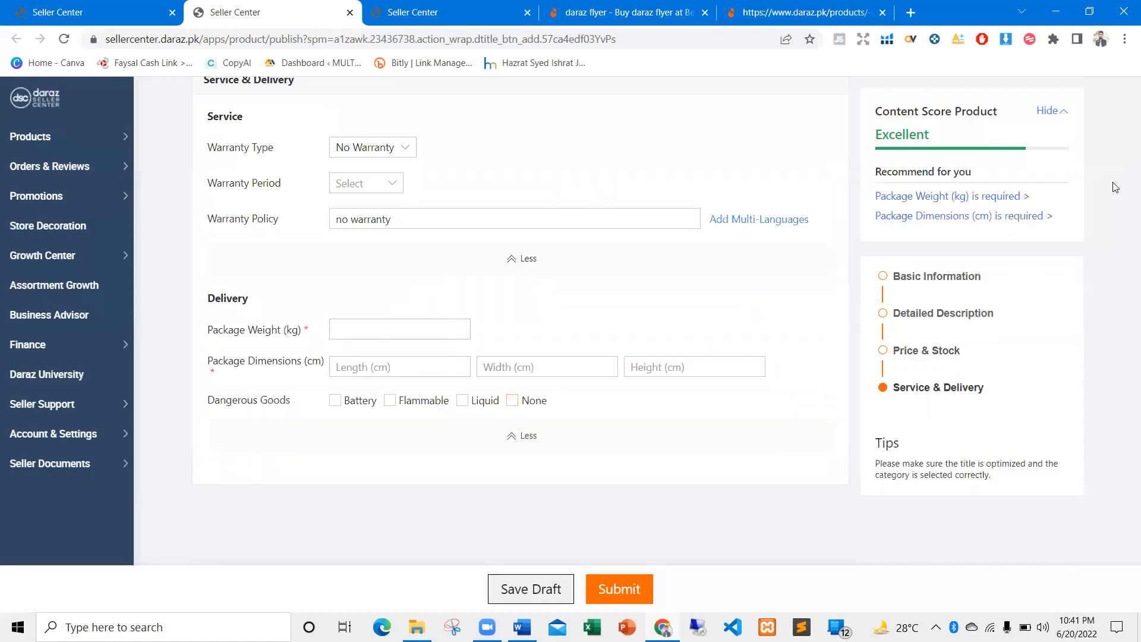
pyautogui.moveTo(858, 111); pyautogui.dragTo(1061, 394)
pyautogui.click(1124, 332)
pyautogui.click(348, 336)
pyautogui.doubleClick(237, 331)
pyautogui.click(262, 334)
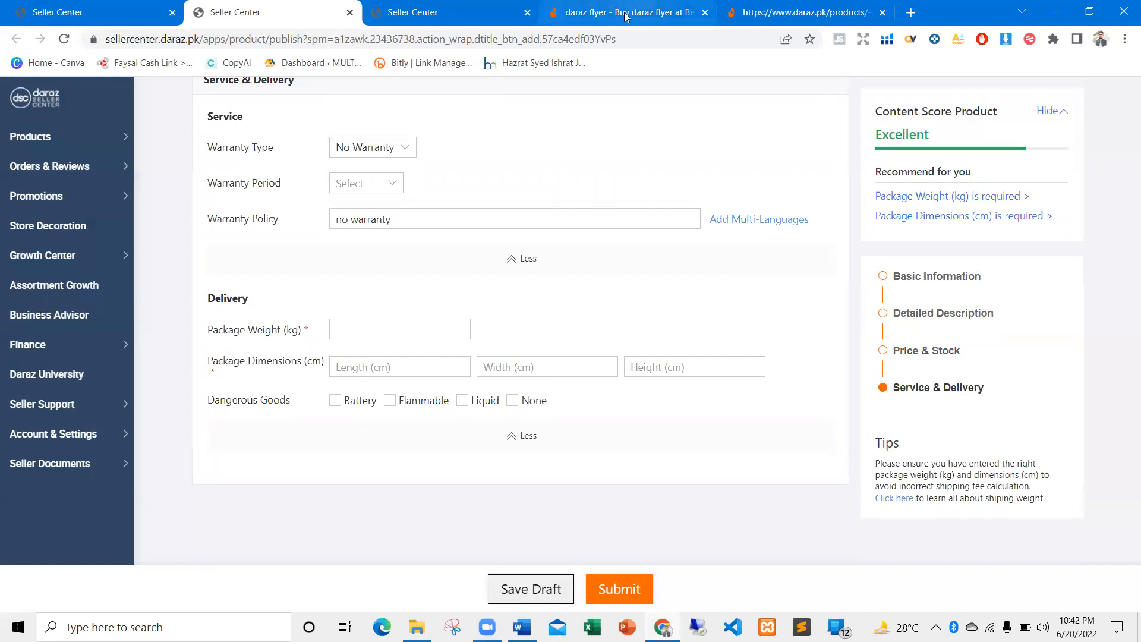
pyautogui.doubleClick(221, 362)
pyautogui.click(328, 342)
# Search the Daraz store for "daraz flyer" and examine the flyer sizes and prices in the results
pyautogui.click(645, 7)
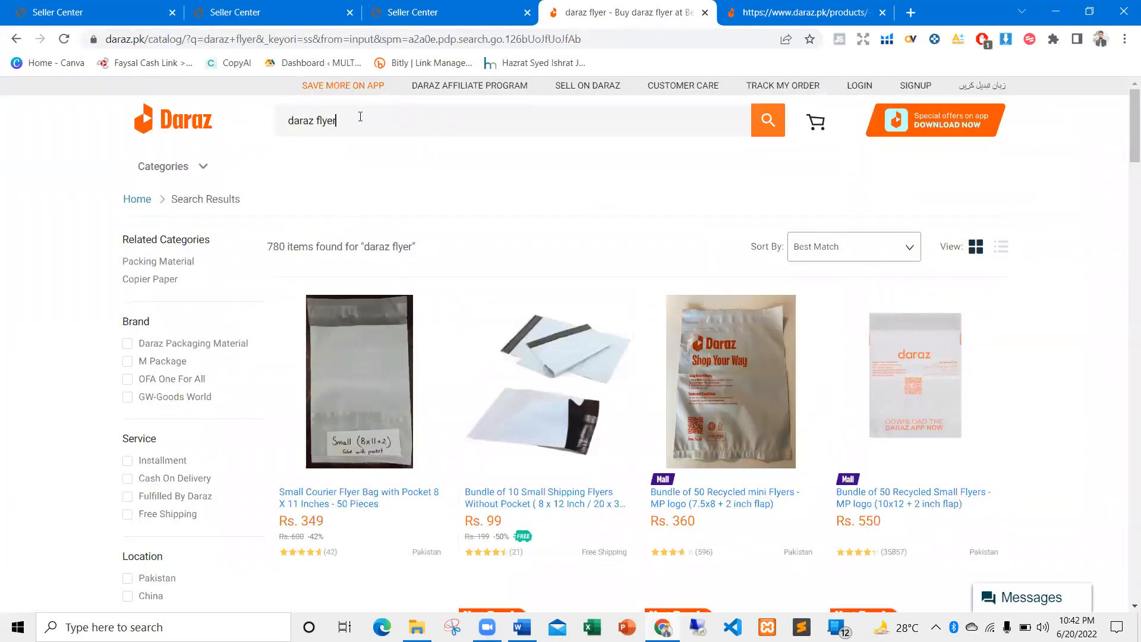
pyautogui.click(768, 120)
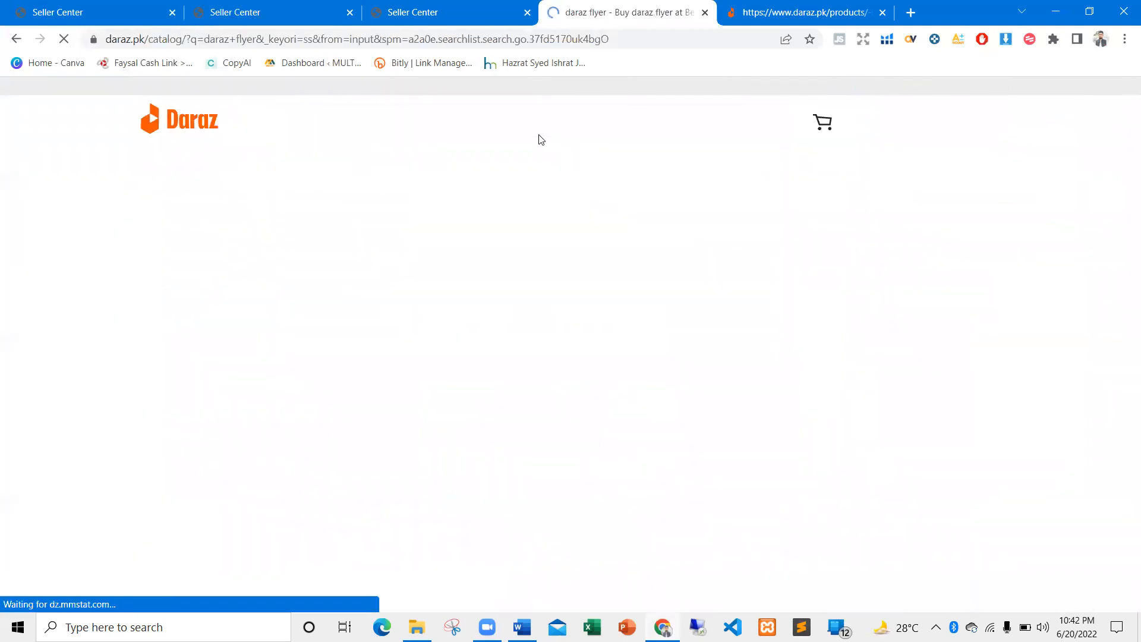
pyautogui.scroll(-2, 476, 285)
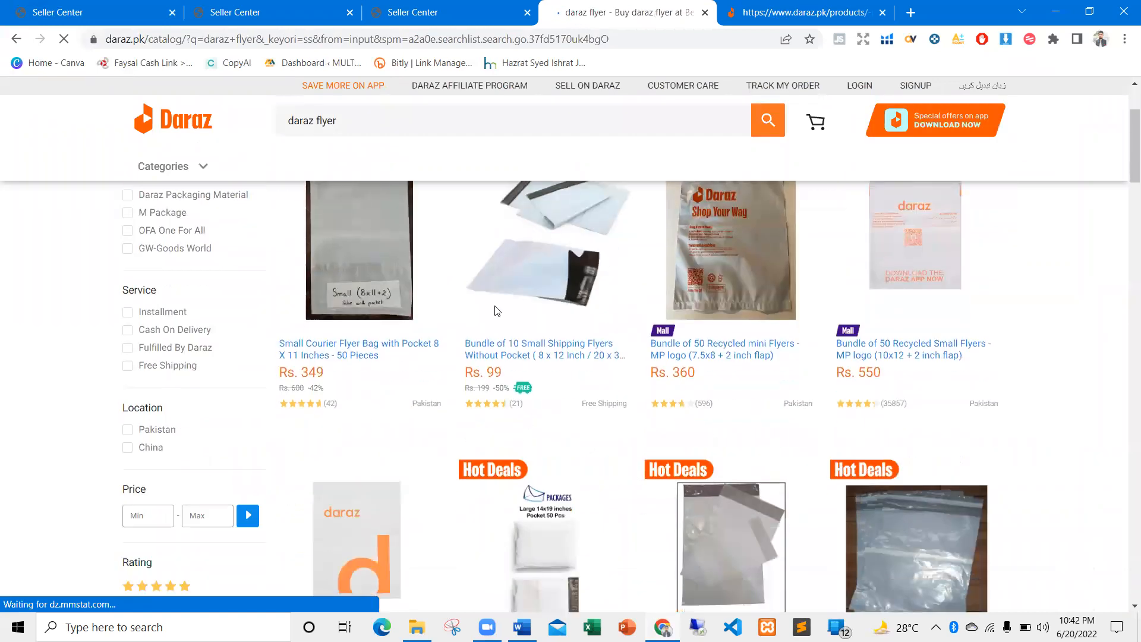
pyautogui.scroll(-2, 557, 354)
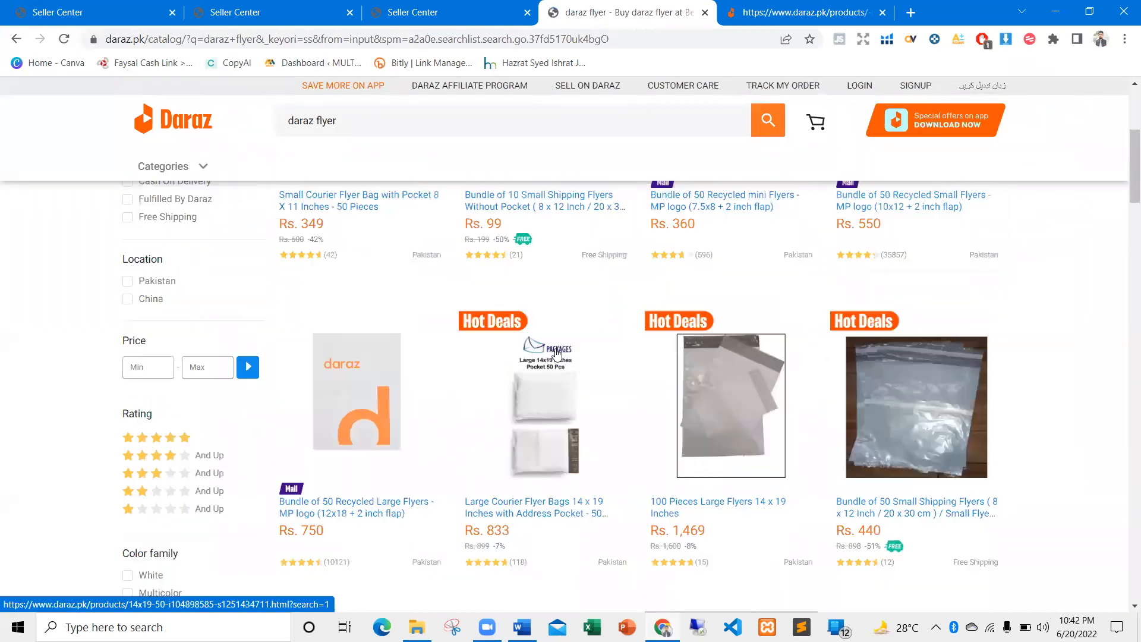
pyautogui.scroll(-4, 612, 361)
pyautogui.scroll(8, 668, 336)
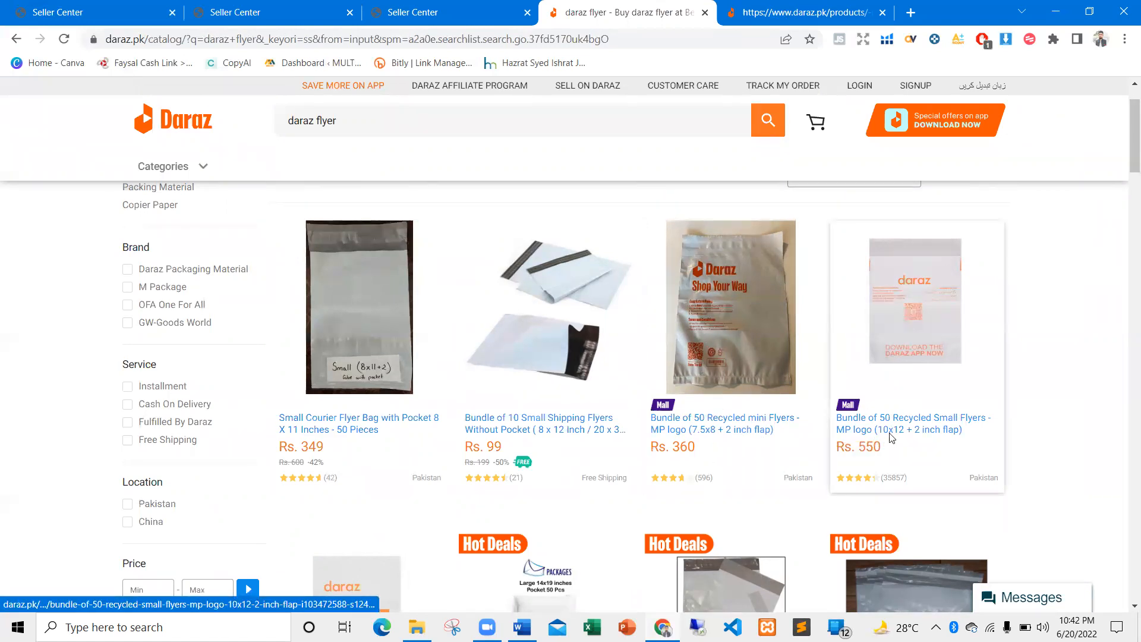
pyautogui.scroll(-3, 909, 383)
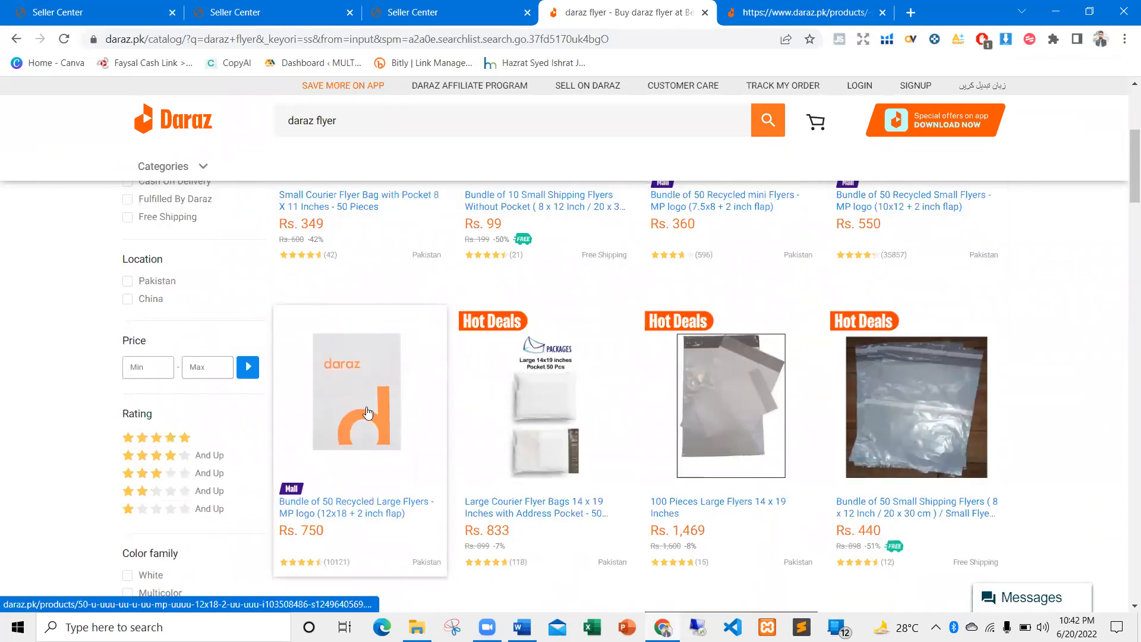
pyautogui.scroll(2, 366, 406)
pyautogui.scroll(3, 491, 413)
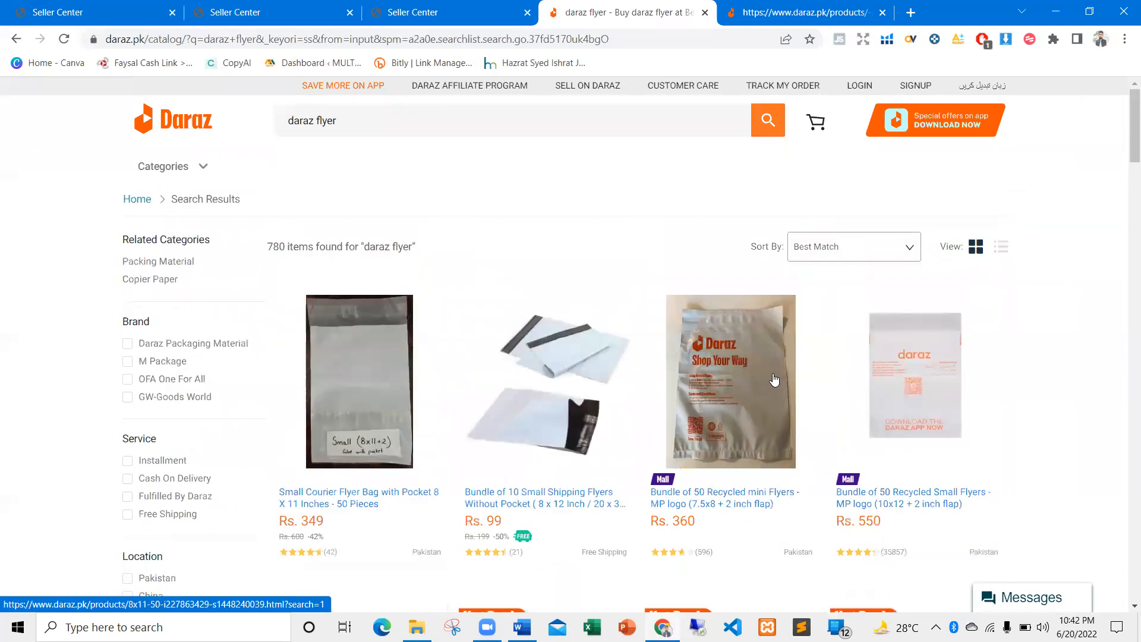
# Open the Bundle of 50 Recycled mini Flyers product in a new tab and examine its size and product details
pyautogui.rightClick(735, 376)
pyautogui.click(787, 119)
pyautogui.click(669, 7)
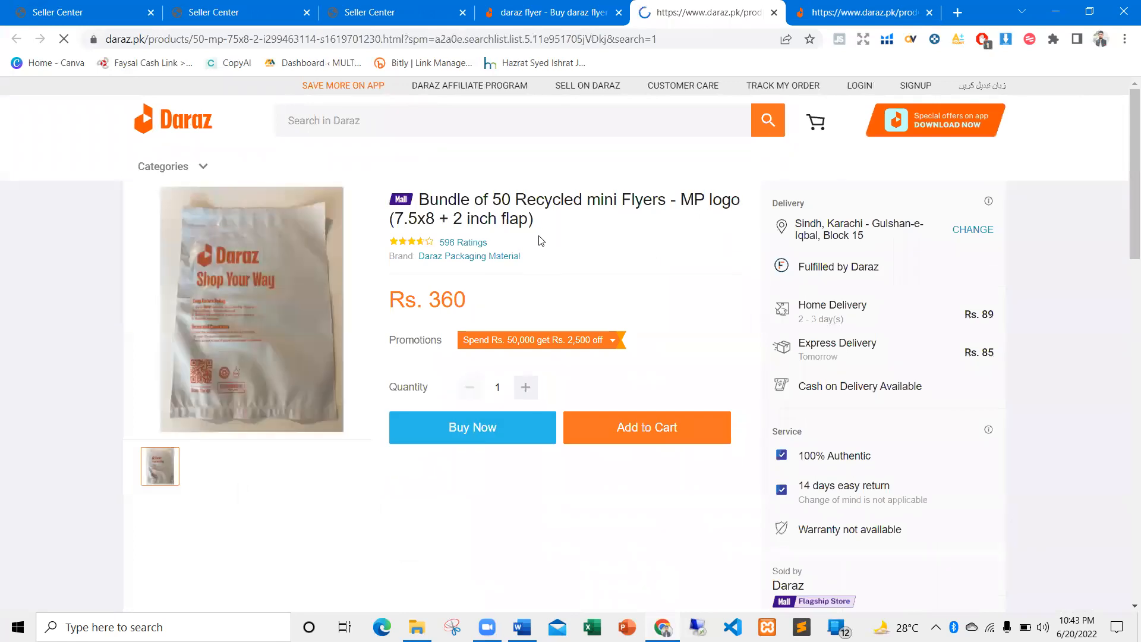
pyautogui.scroll(-3, 553, 234)
pyautogui.scroll(-5, 416, 321)
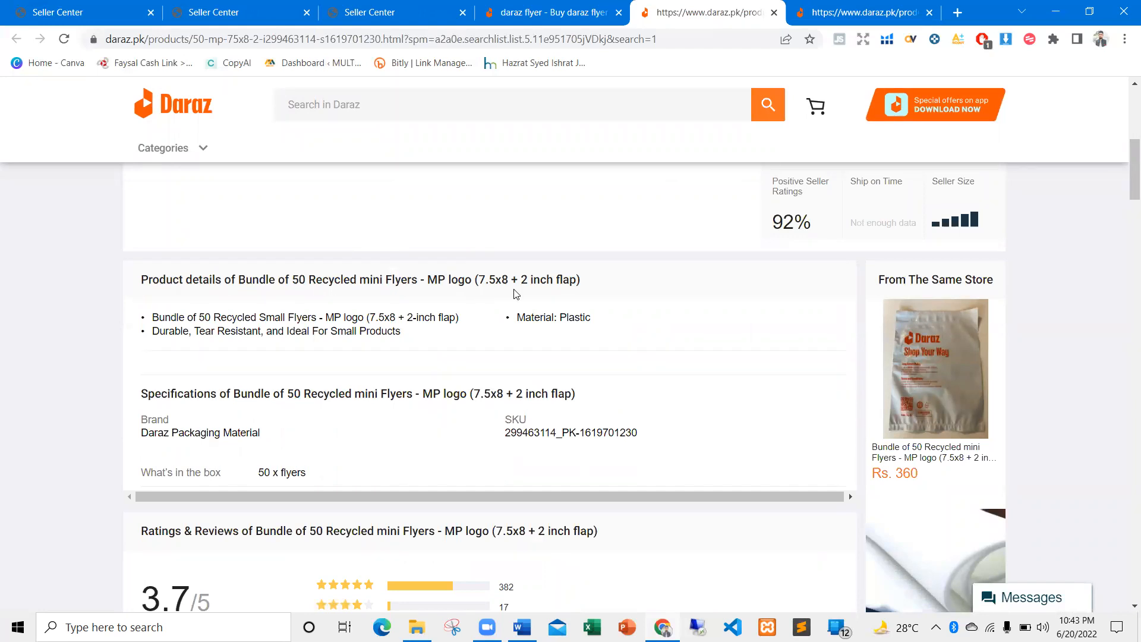
pyautogui.scroll(6, 508, 357)
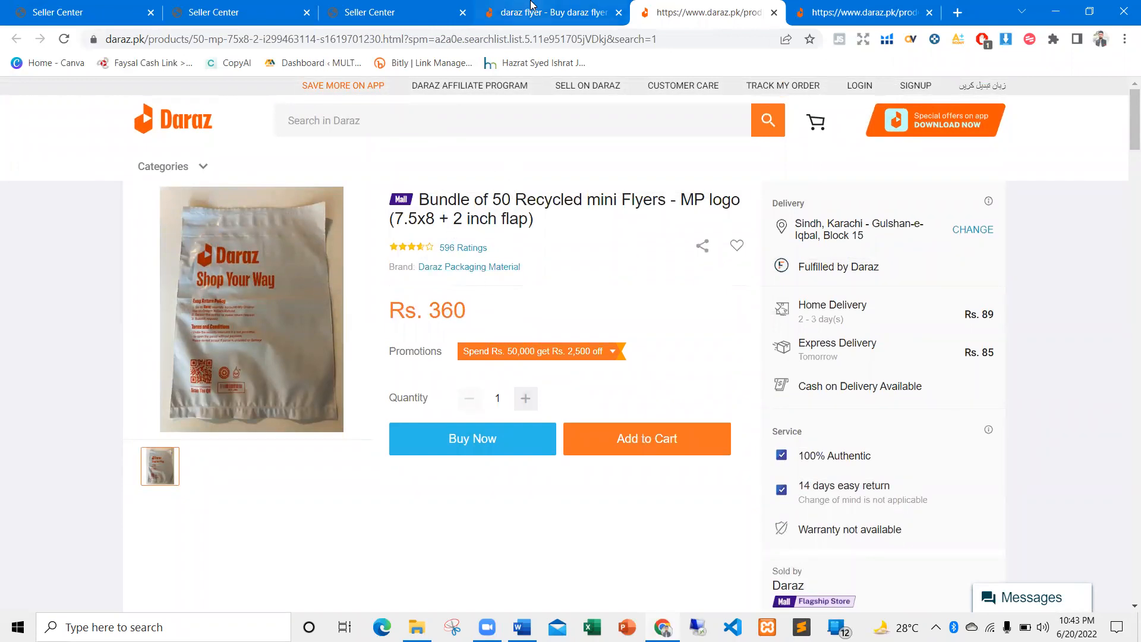
# Return to the product listing form in Seller Center and set the package weight to 0.1 kg
pyautogui.click(509, 4)
pyautogui.click(393, 9)
pyautogui.click(266, 5)
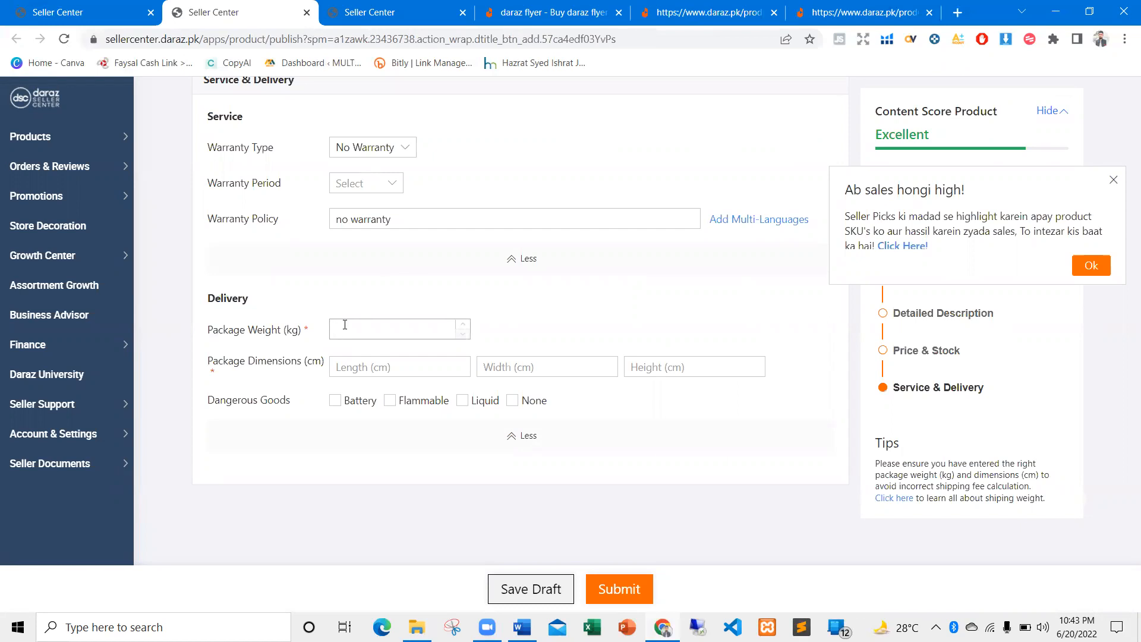
pyautogui.write('0')
pyautogui.click(432, 373)
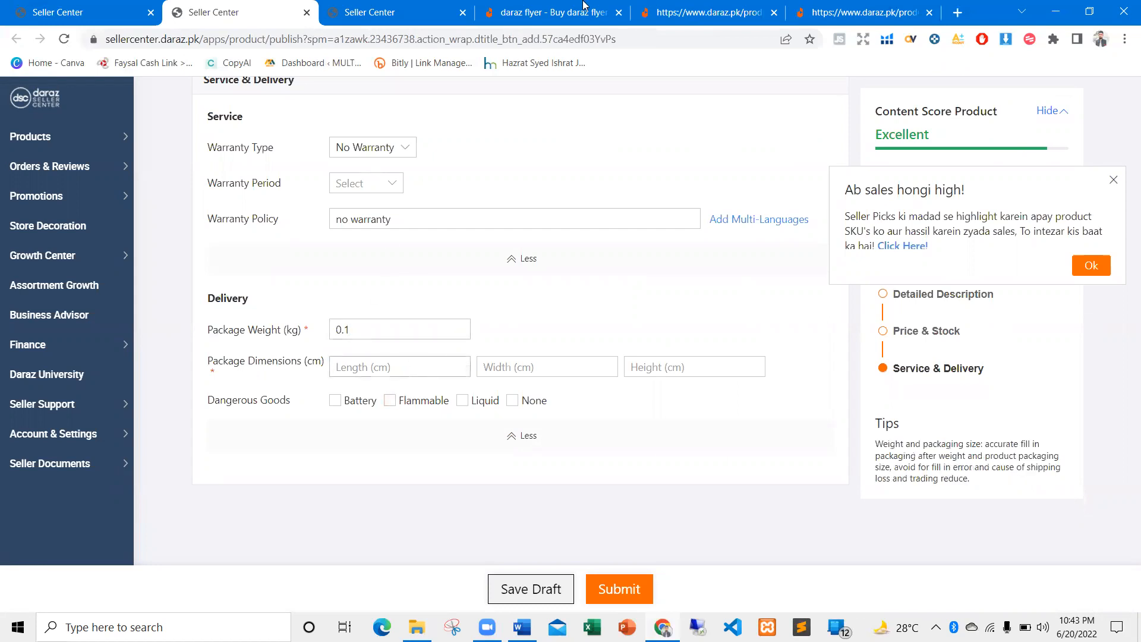
# Search Google in a new tab for "7inch into cm" and copy the converted centimetre value
pyautogui.click(957, 13)
pyautogui.write('7inc')
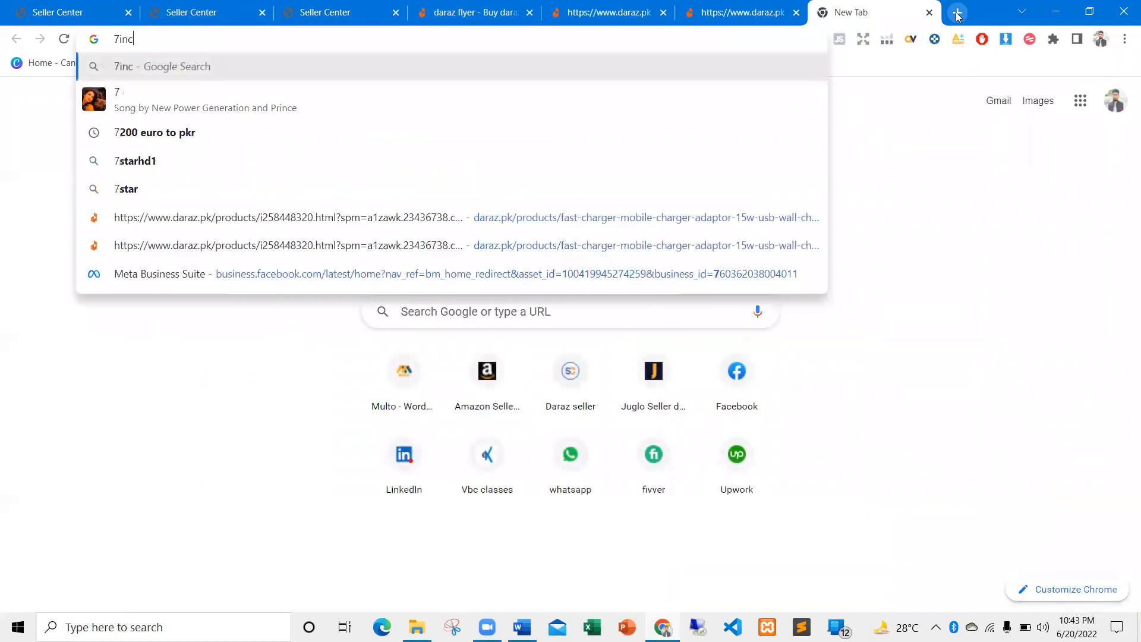
pyautogui.write('h into cm')
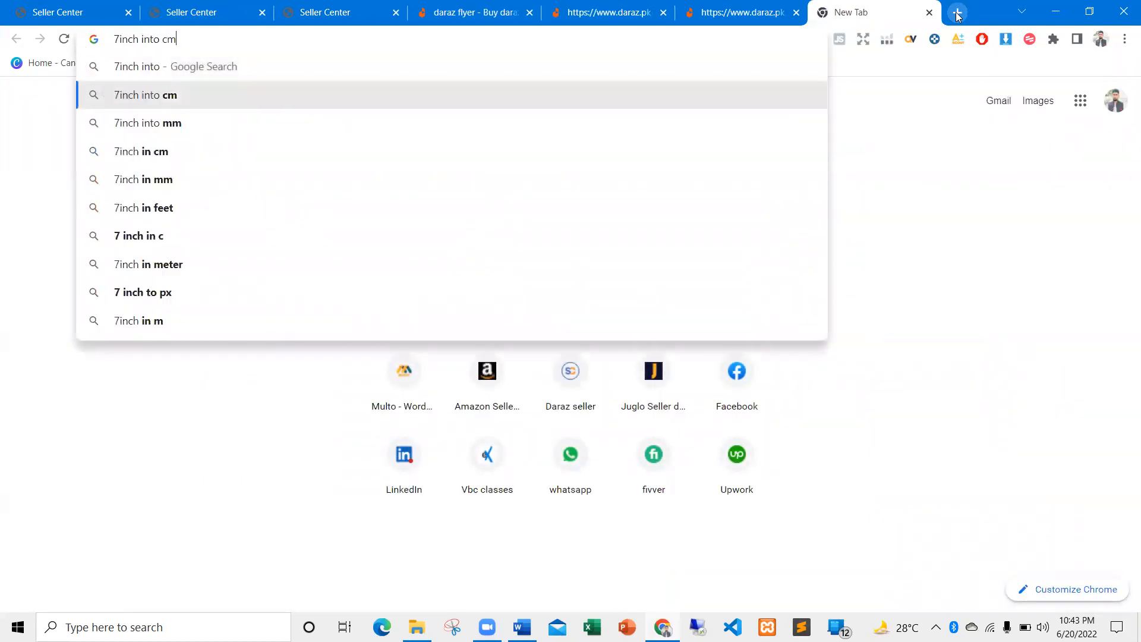
pyautogui.press('Return')
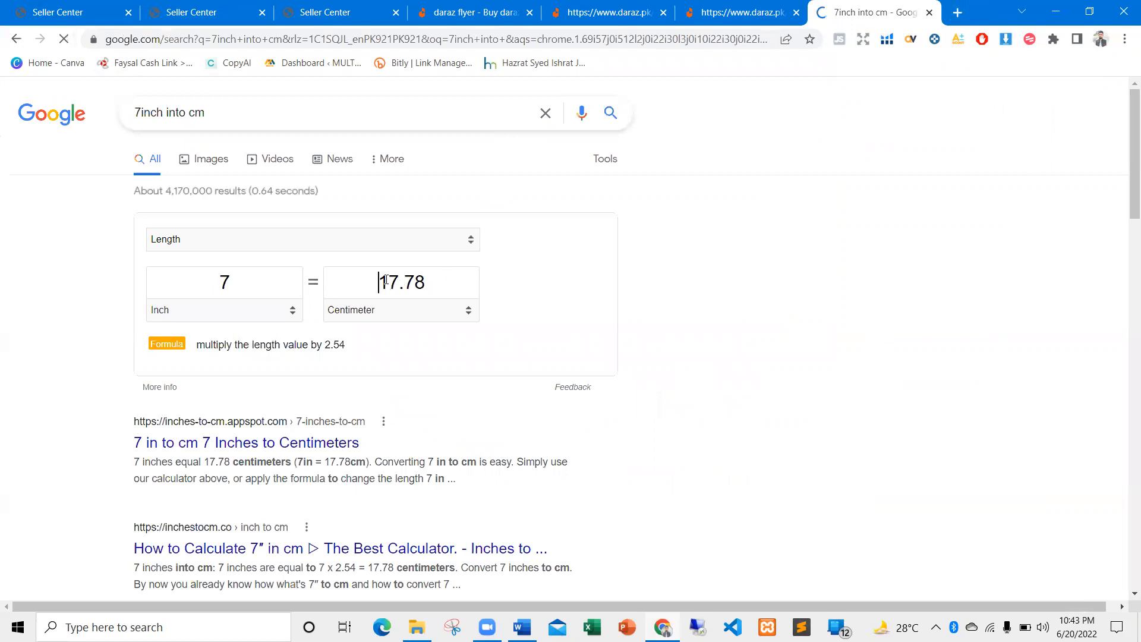
pyautogui.doubleClick(404, 281)
pyautogui.hotkey('ctrl', 'c')
# Return to the product listing form and paste 17.78 as the package length in cm
pyautogui.click(291, 7)
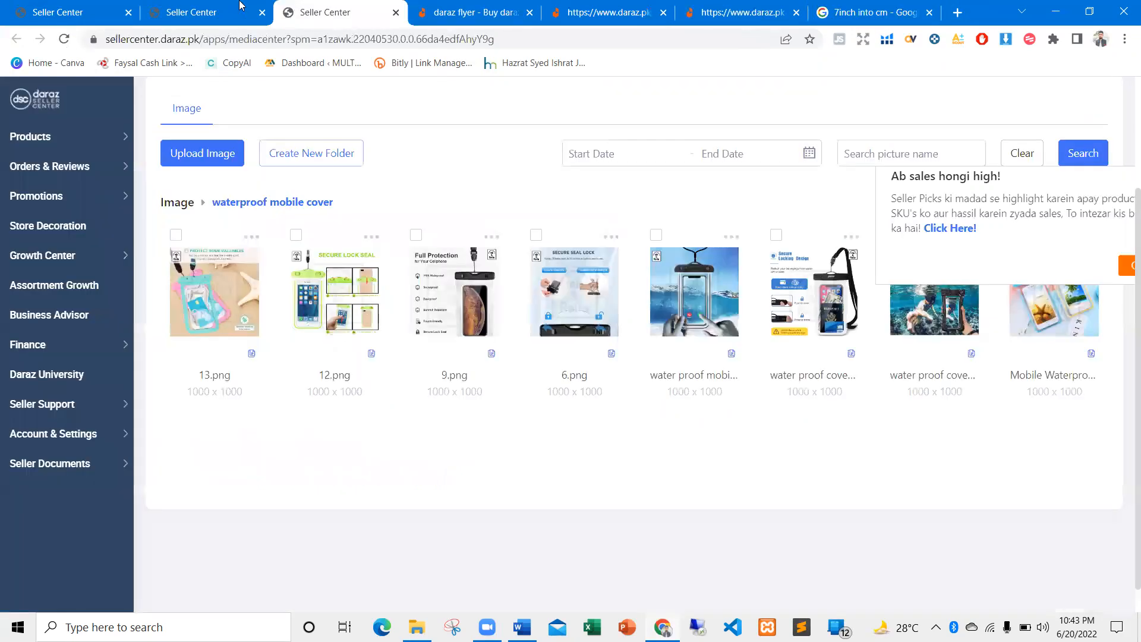
pyautogui.click(243, 11)
pyautogui.hotkey('ctrl', 'v')
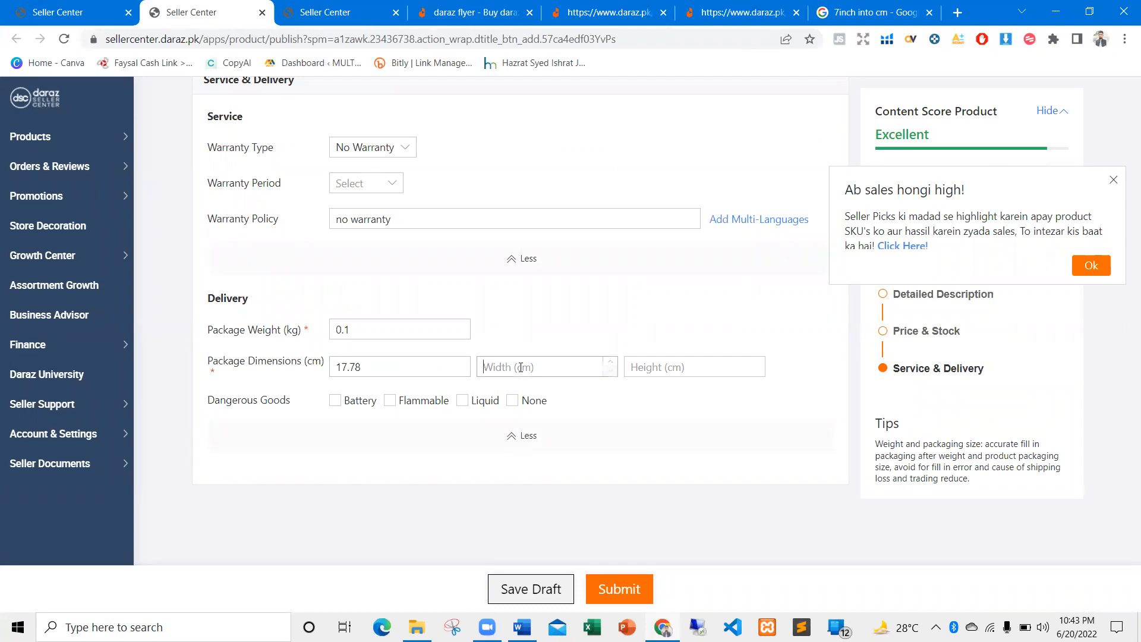
# Set the package width to 18 cm in the Delivery section
pyautogui.click(521, 367)
pyautogui.write('18')
pyautogui.click(683, 367)
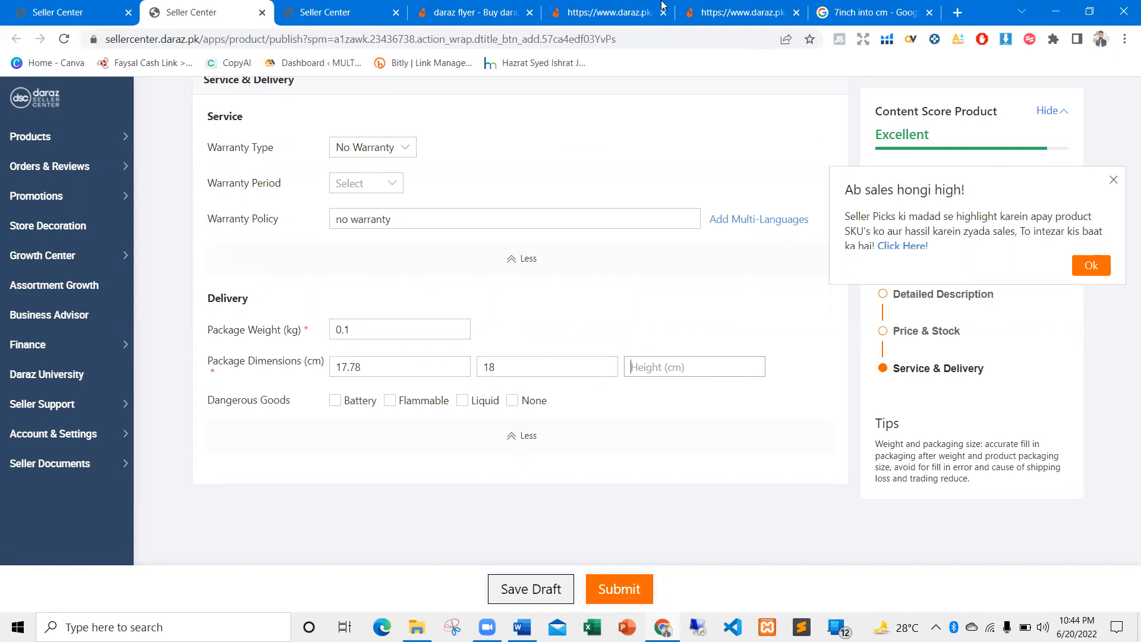
pyautogui.click(856, 12)
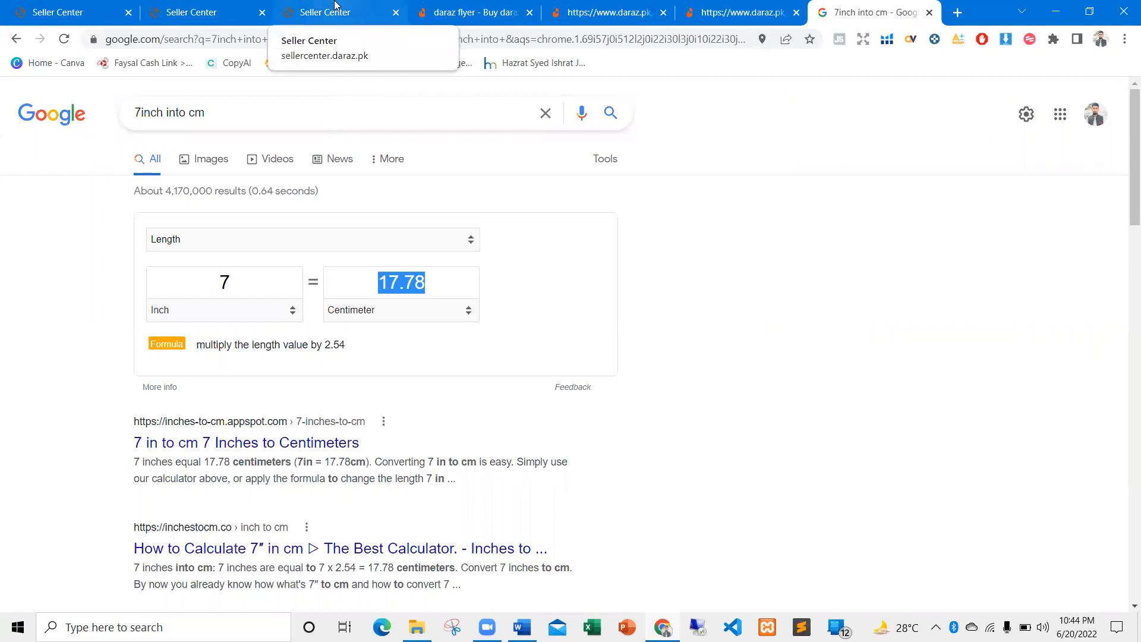
pyautogui.click(336, 7)
pyautogui.hotkey('ctrl', 'shift', 'Tab')
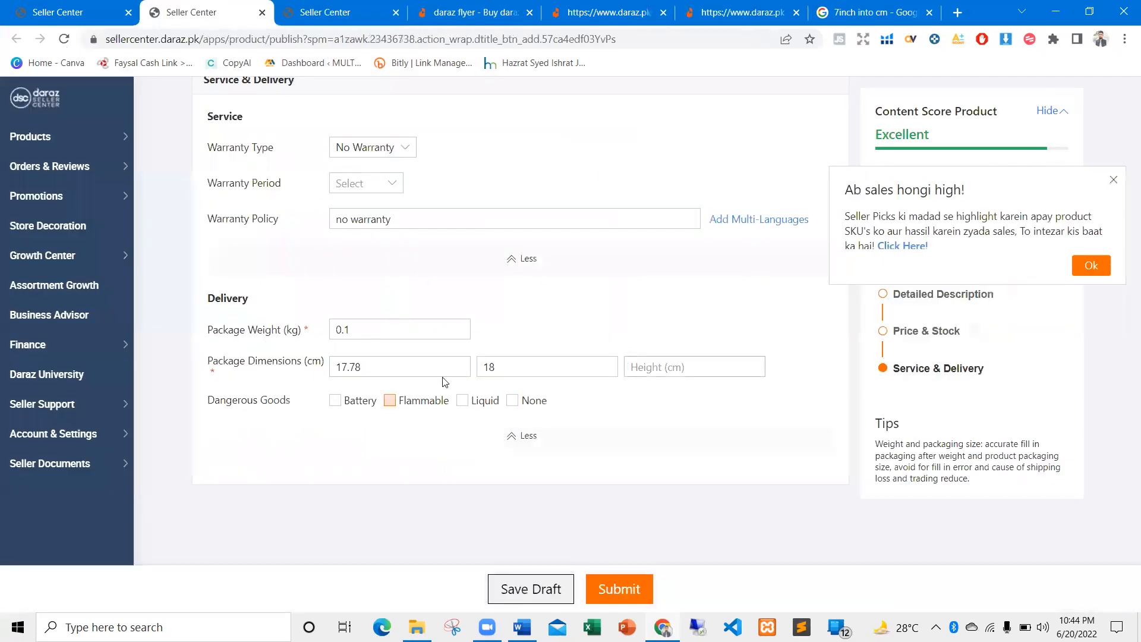
pyautogui.click(627, 373)
pyautogui.write('18')
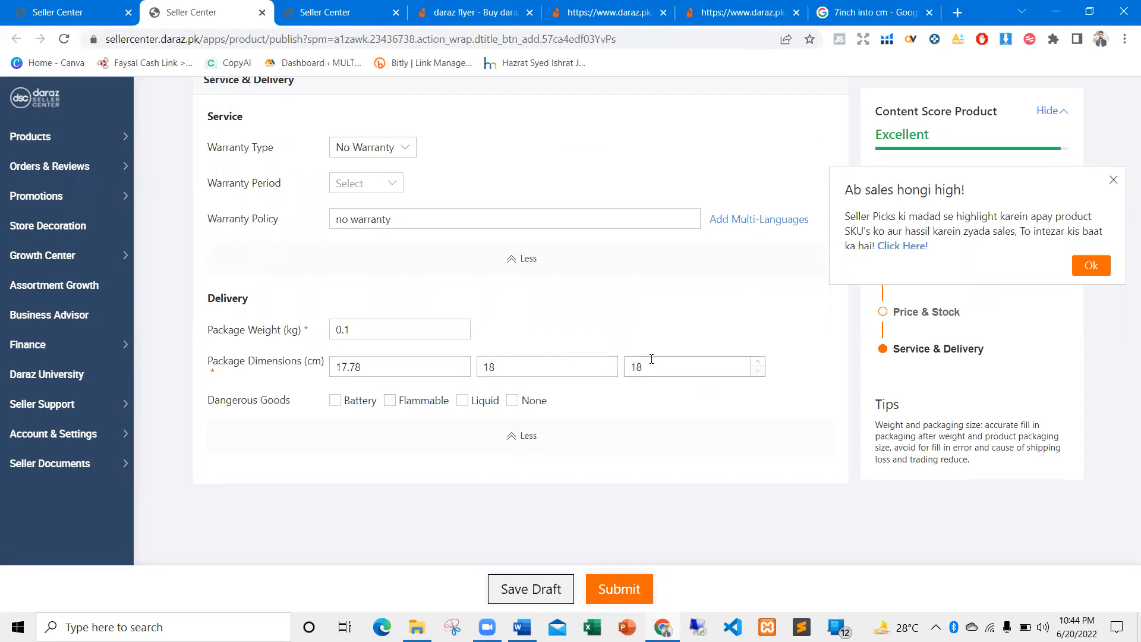
pyautogui.press('BackSpace')
pyautogui.press('BackSpace')
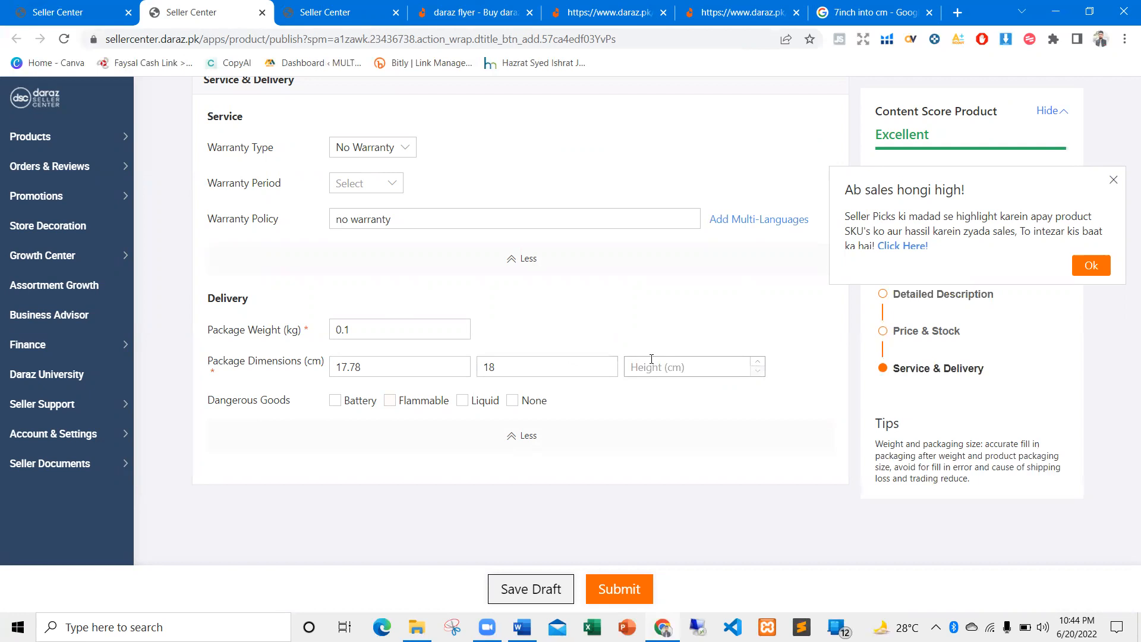
# Replace the package length with 17 cm
pyautogui.moveTo(387, 368); pyautogui.dragTo(307, 364)
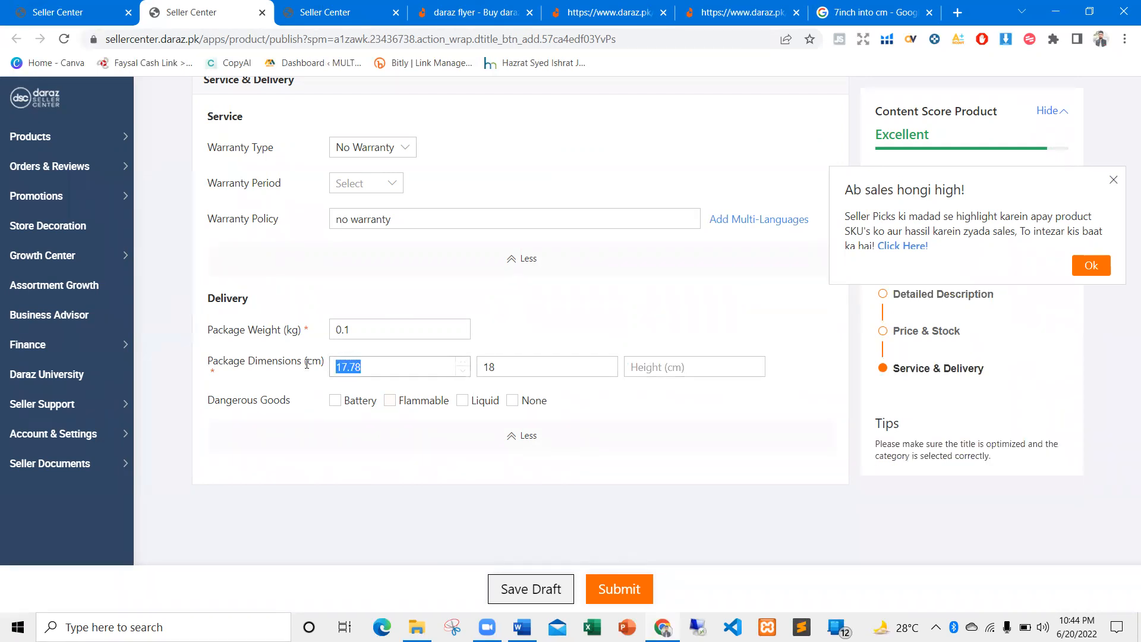
pyautogui.press('BackSpace')
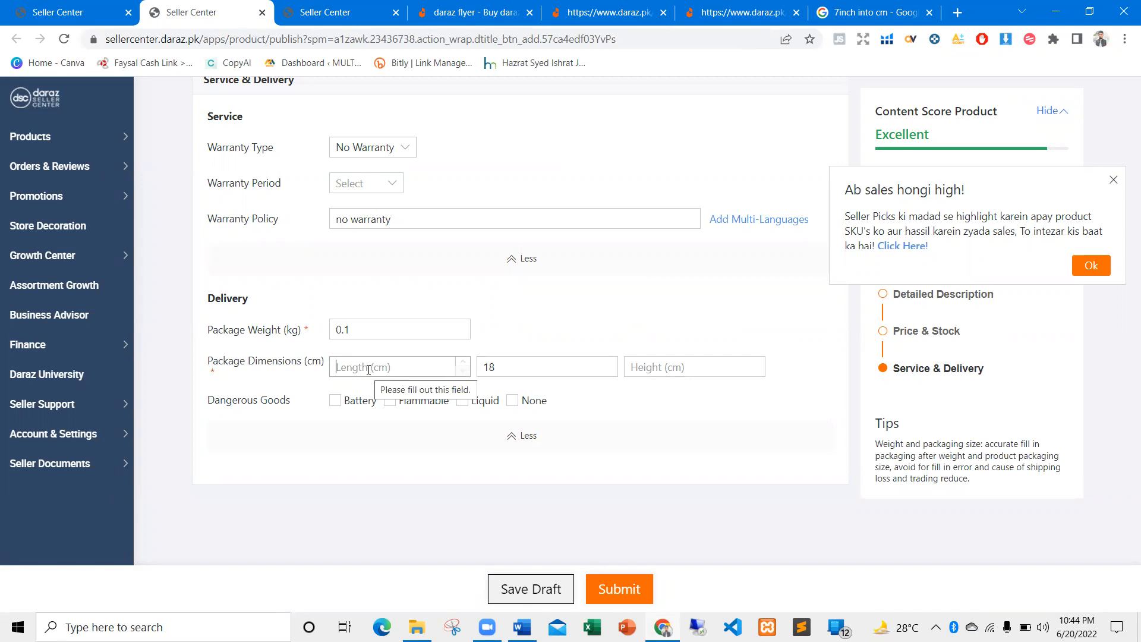
pyautogui.write('17')
pyautogui.click(511, 368)
pyautogui.click(684, 358)
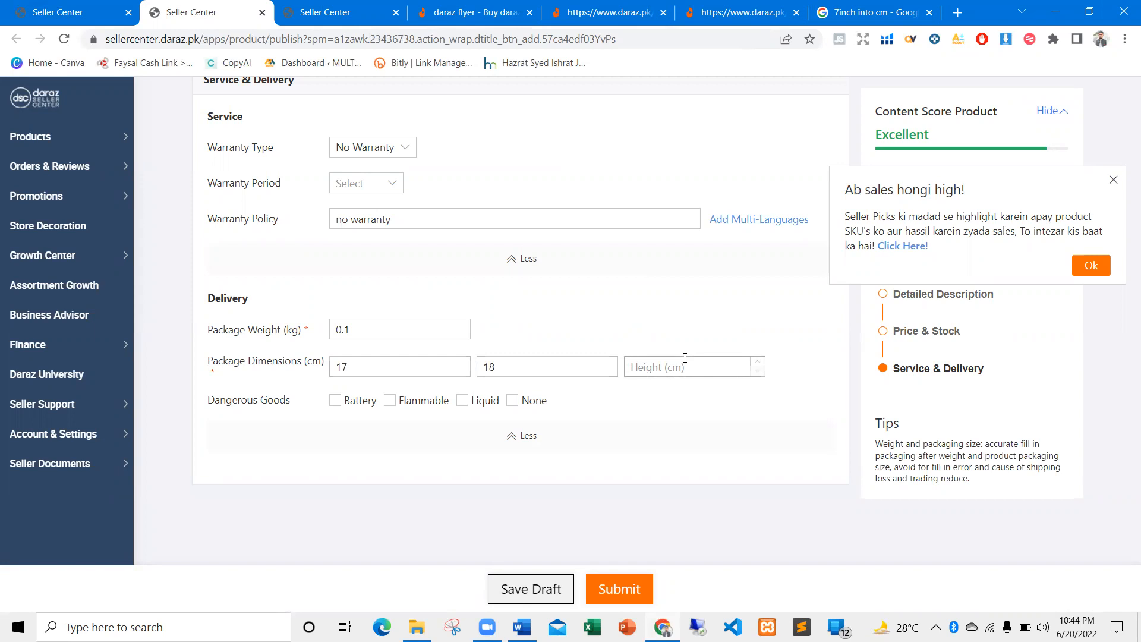
# Examine the product details and customer review photos on the Daraz page of the Universal Waterproof Mobile Pouch Case
pyautogui.click(904, 11)
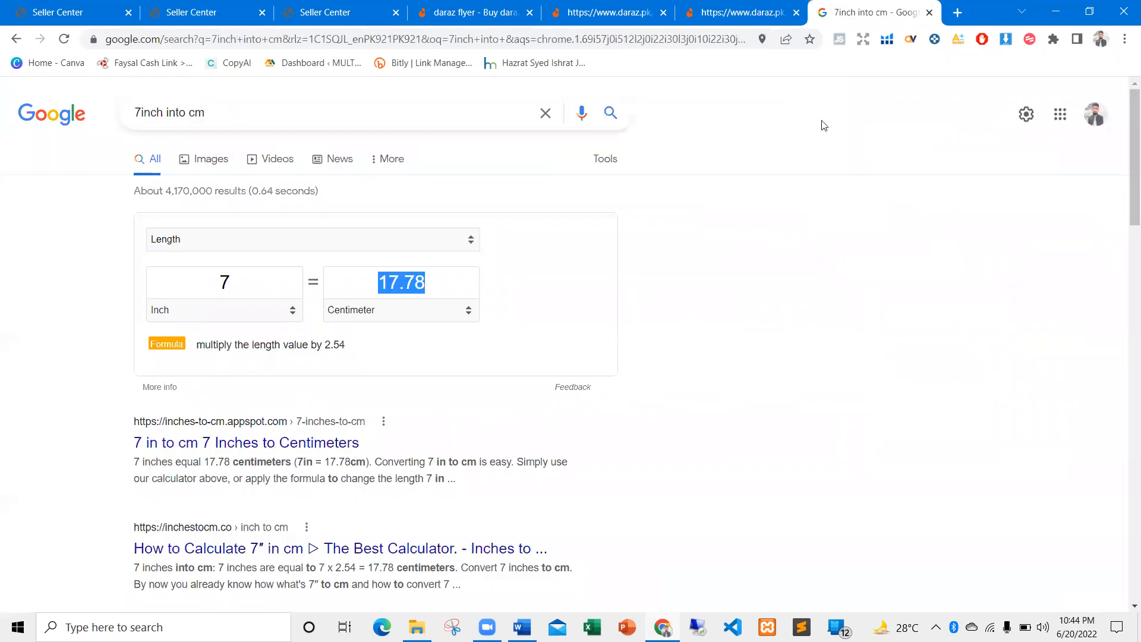
pyautogui.click(740, 11)
pyautogui.scroll(-10, 273, 317)
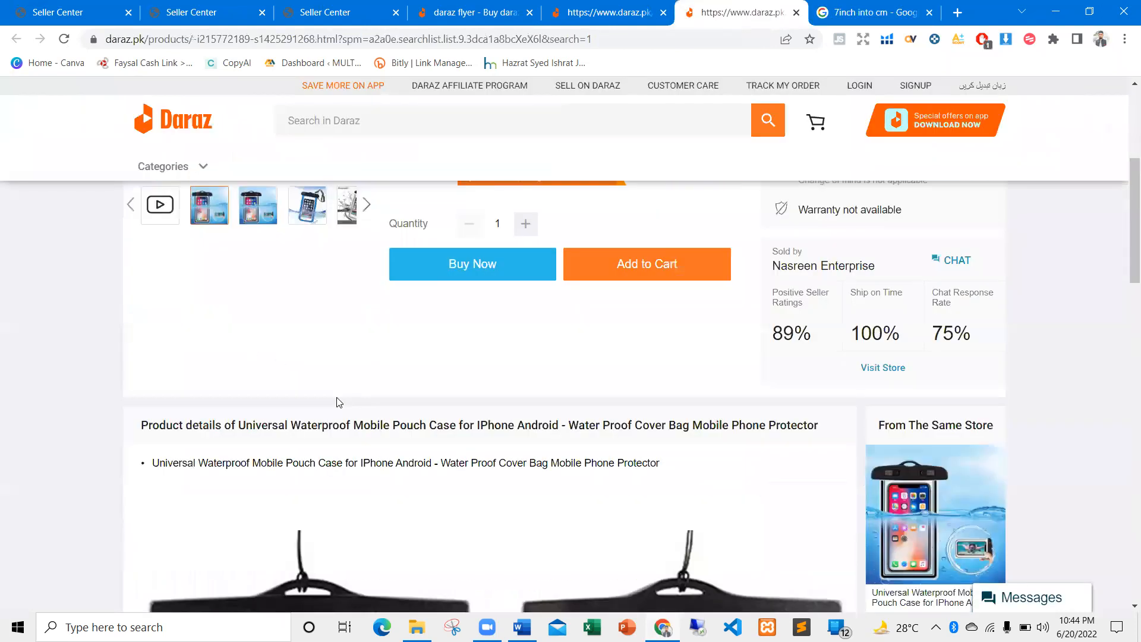
pyautogui.scroll(-4, 416, 386)
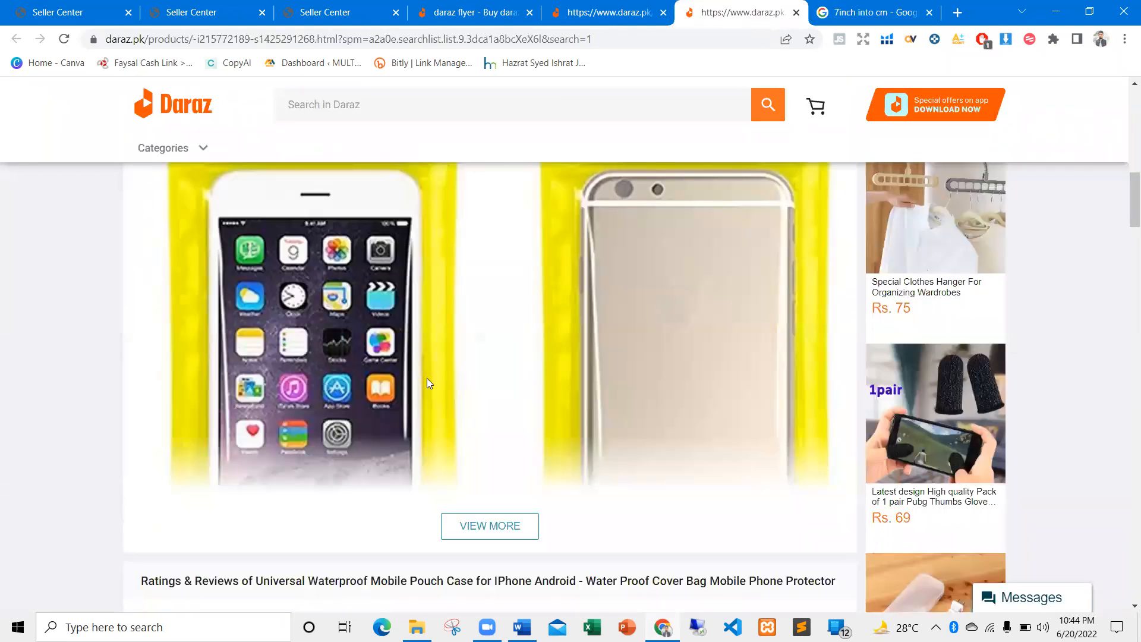
pyautogui.scroll(-10, 430, 383)
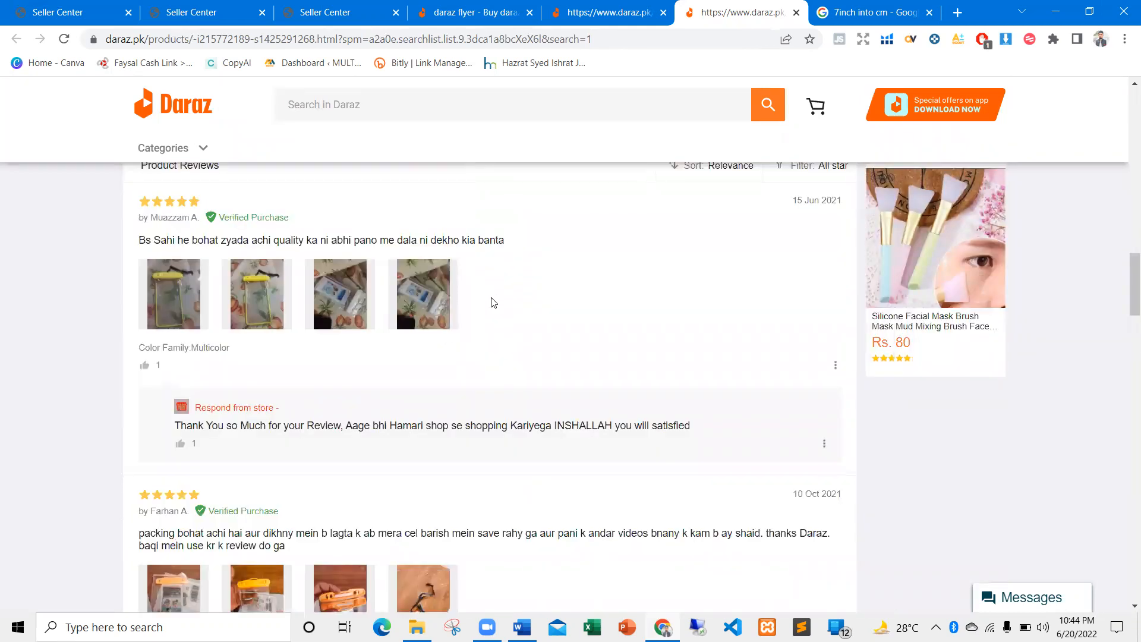
pyautogui.click(324, 318)
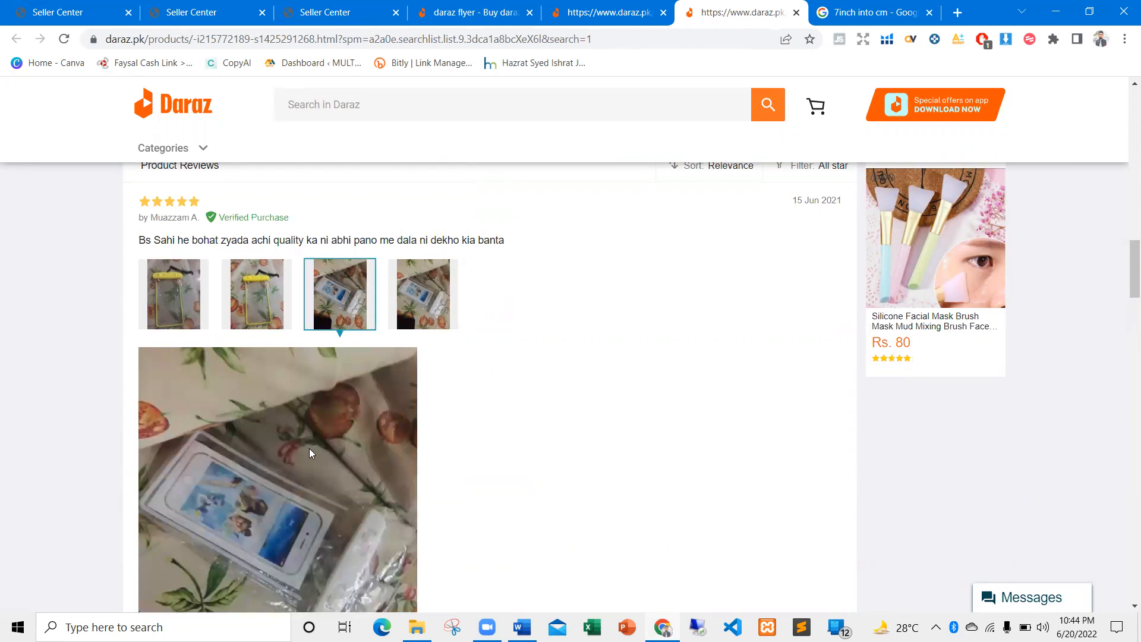
pyautogui.scroll(-3, 264, 317)
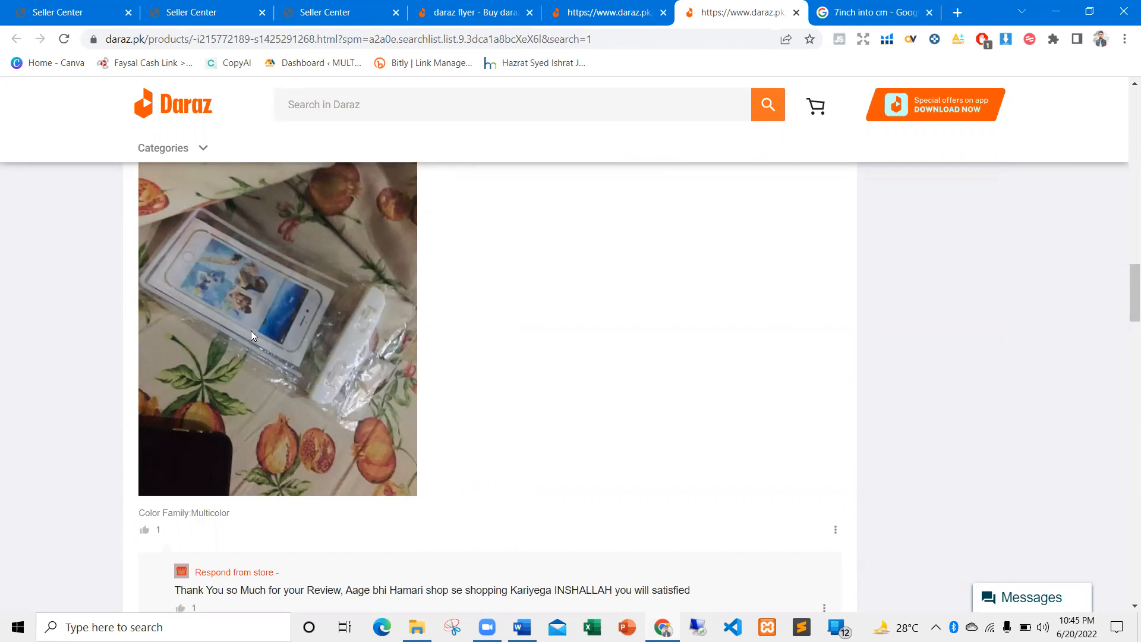
pyautogui.scroll(2, 253, 339)
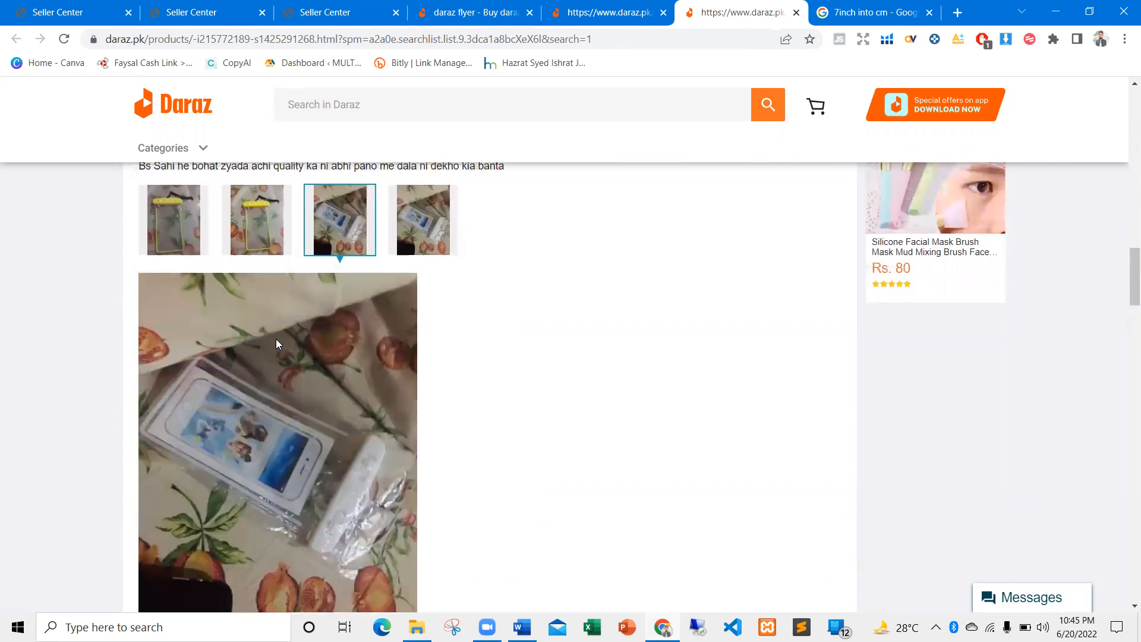
pyautogui.scroll(20, 369, 286)
pyautogui.scroll(1, 470, 244)
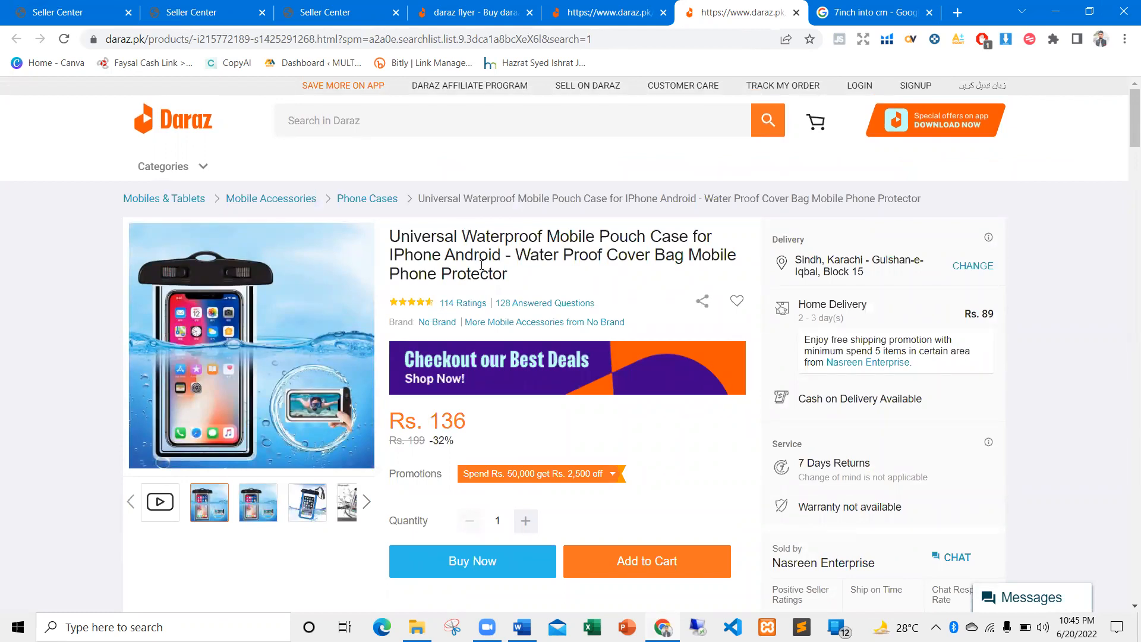
# Return to the product listing form, dismiss the promotional pop-up and set the package height to 10 cm
pyautogui.click(401, 6)
pyautogui.click(169, 9)
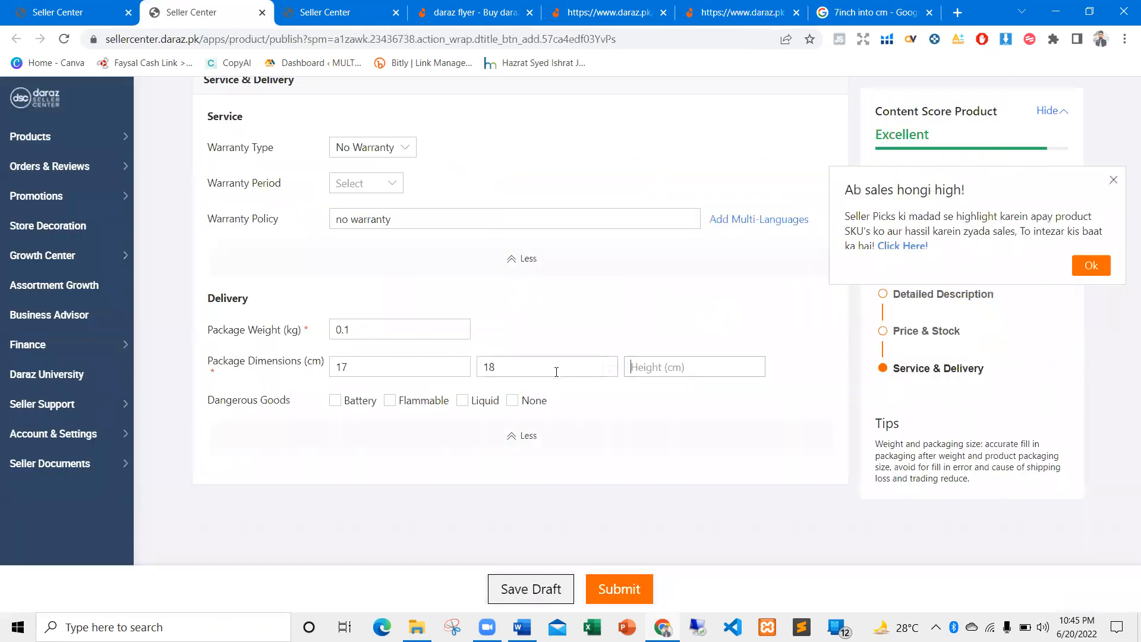
pyautogui.click(1113, 180)
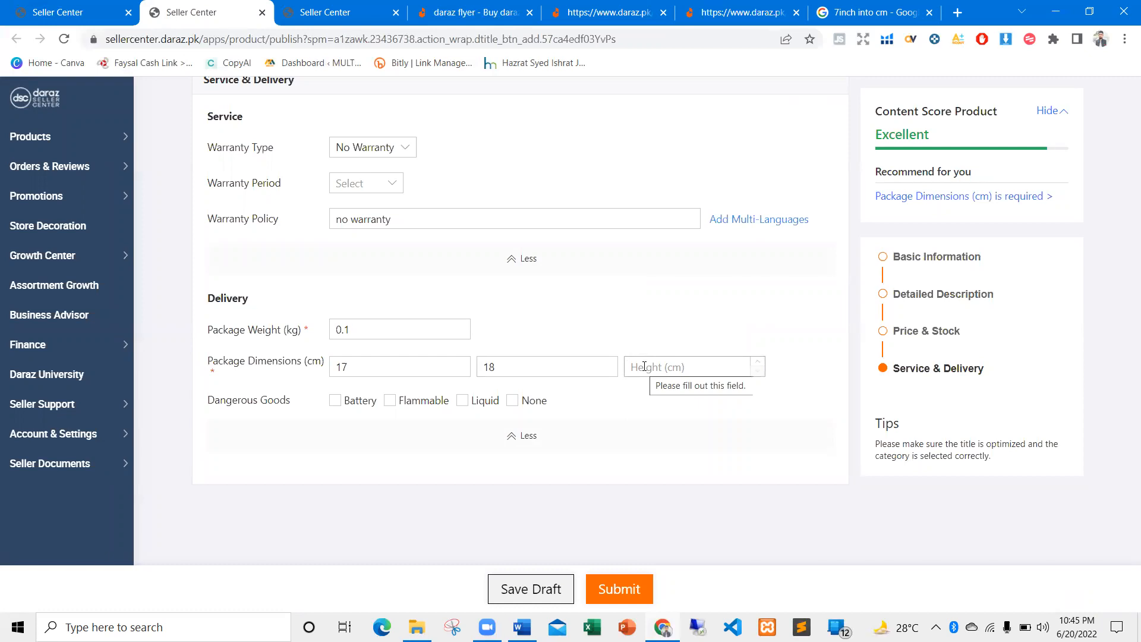
pyautogui.click(645, 366)
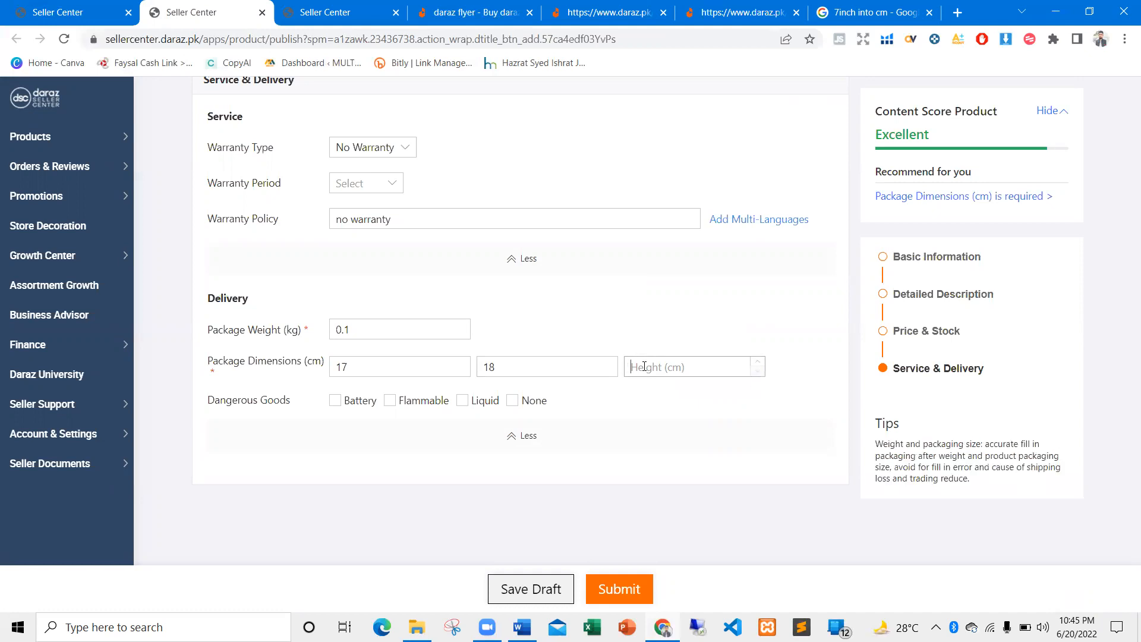
pyautogui.write('10')
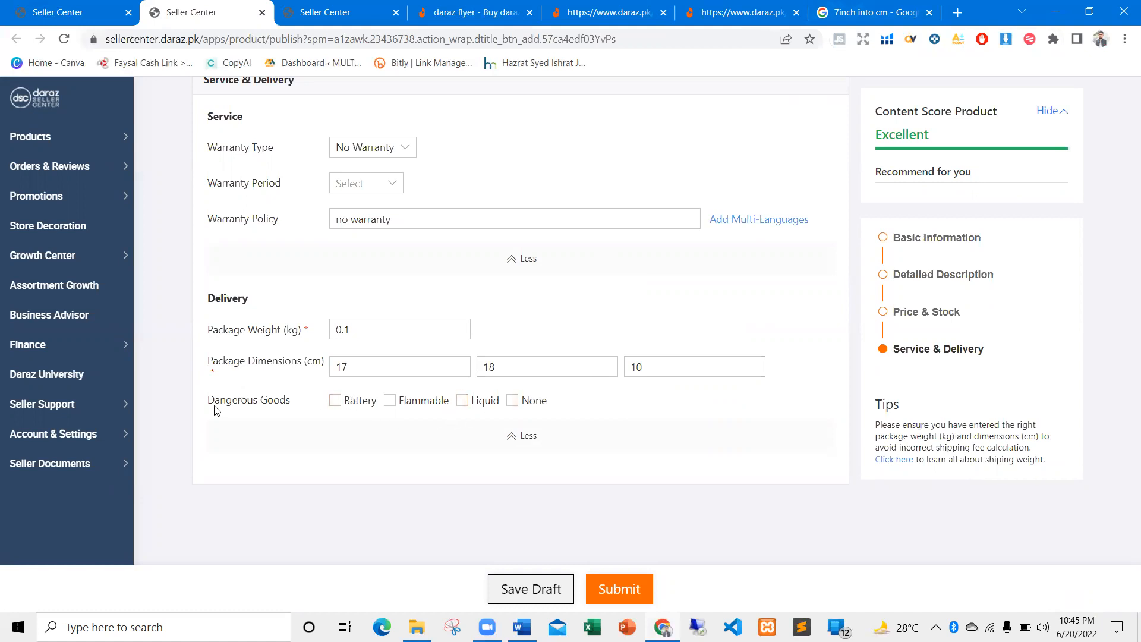
# Set Dangerous Goods to None for the product
pyautogui.moveTo(207, 401); pyautogui.dragTo(293, 401)
pyautogui.click(293, 402)
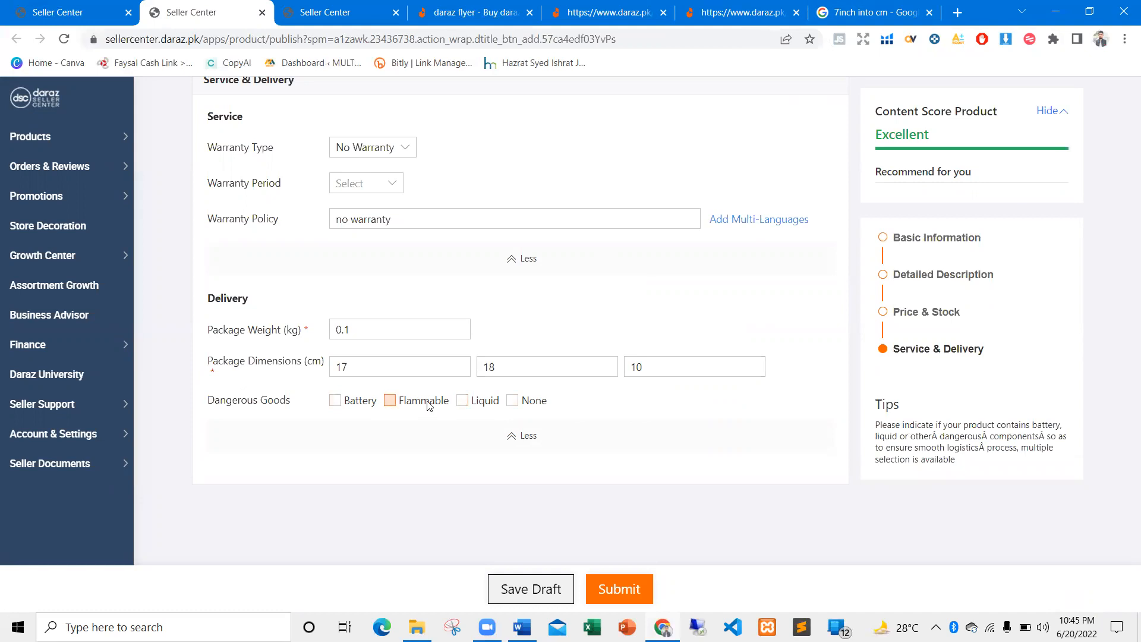
pyautogui.click(525, 401)
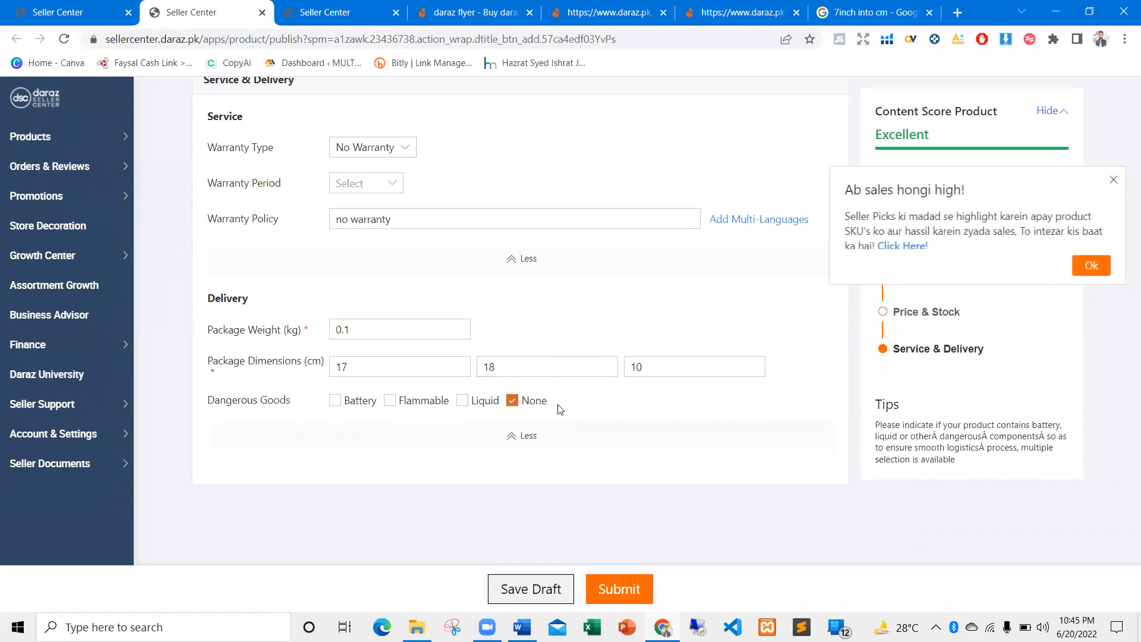
# Review the completed listing form from Basic Information and descriptions through Price & Stock to Service & Delivery
pyautogui.scroll(5, 576, 373)
pyautogui.scroll(10, 658, 265)
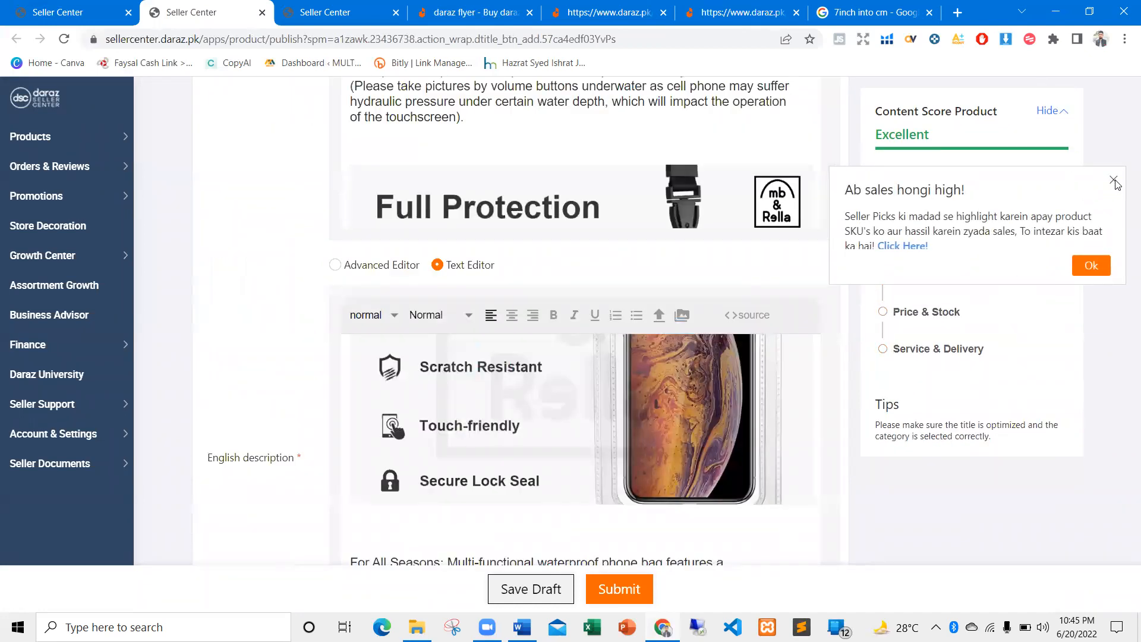
pyautogui.click(1114, 182)
pyautogui.scroll(-5, 609, 214)
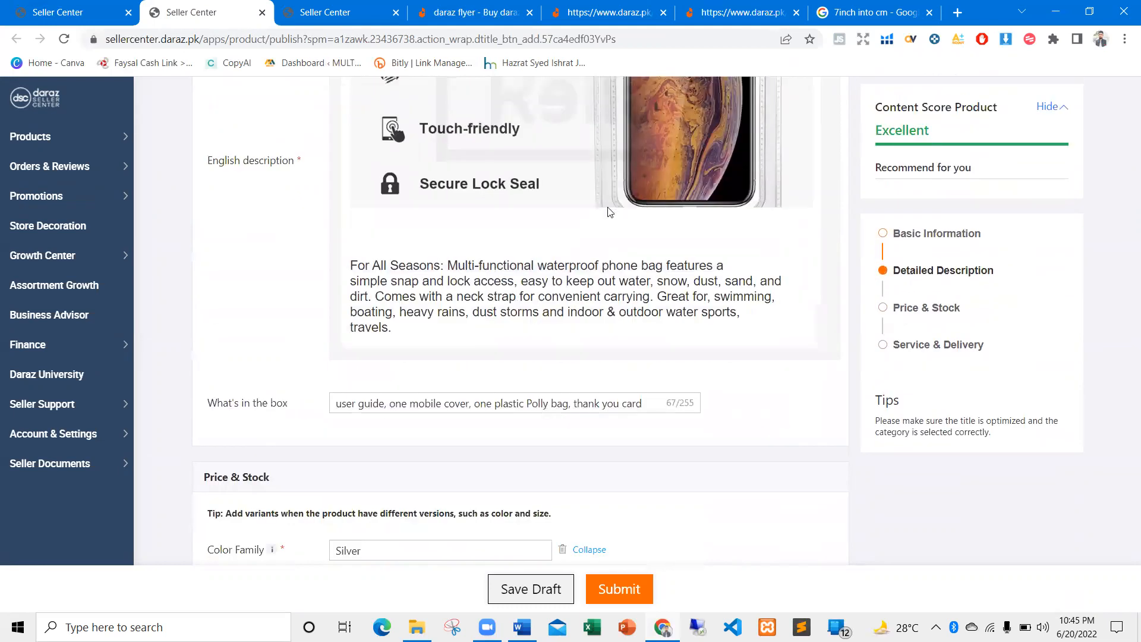
pyautogui.scroll(5, 609, 214)
pyautogui.scroll(1, 312, 191)
pyautogui.scroll(15, 312, 191)
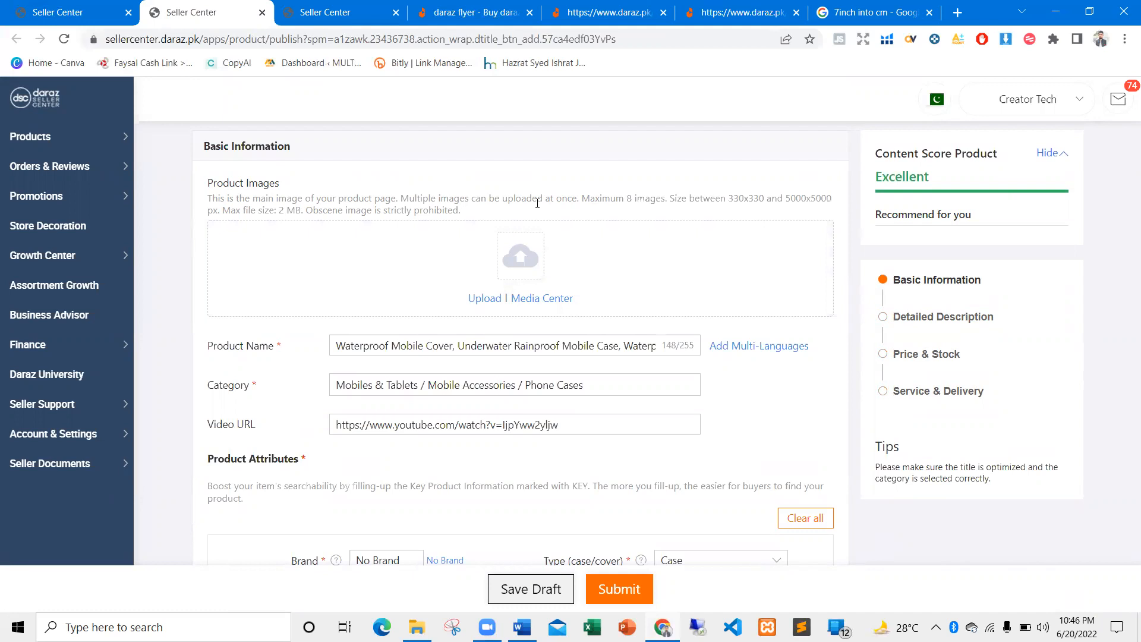
pyautogui.scroll(-1, 563, 264)
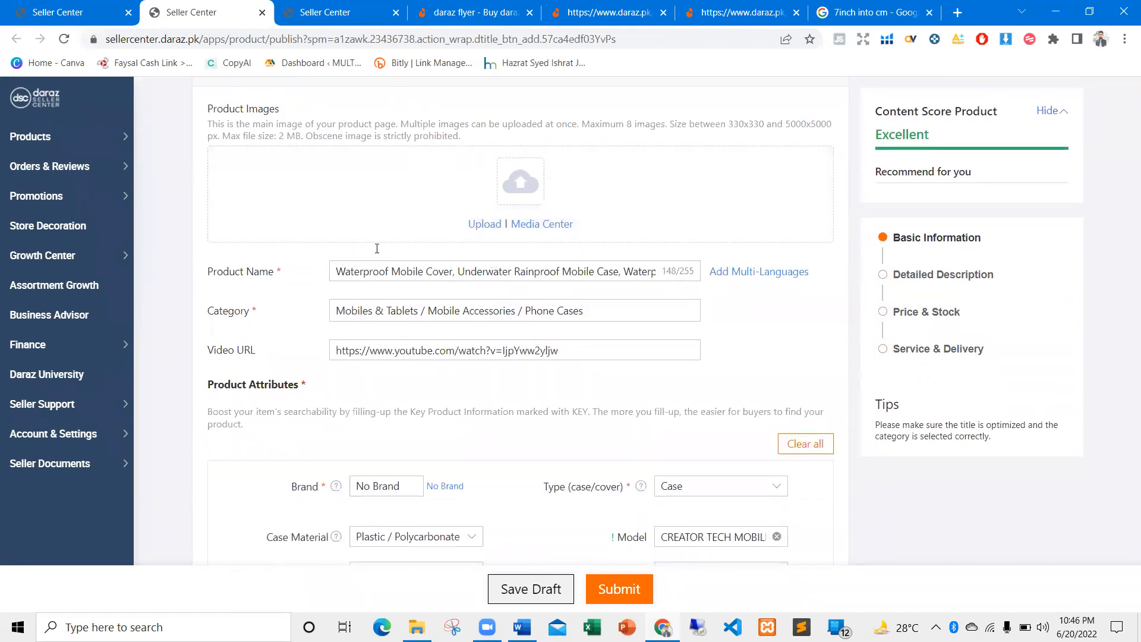
pyautogui.scroll(-2, 377, 249)
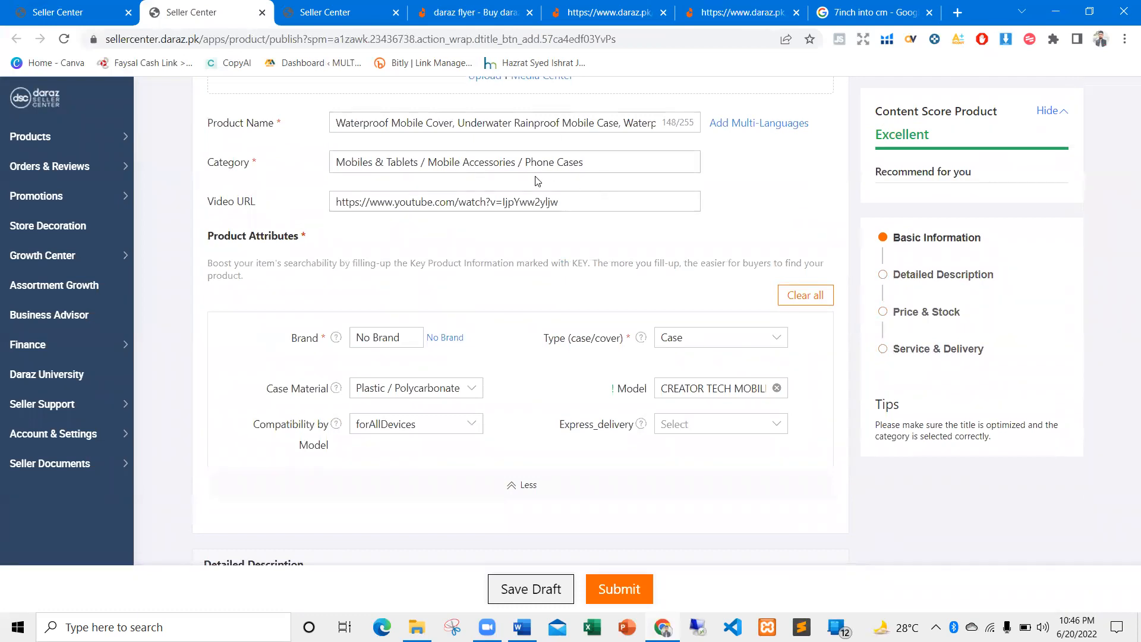
pyautogui.scroll(-3, 357, 237)
pyautogui.scroll(-5, 481, 316)
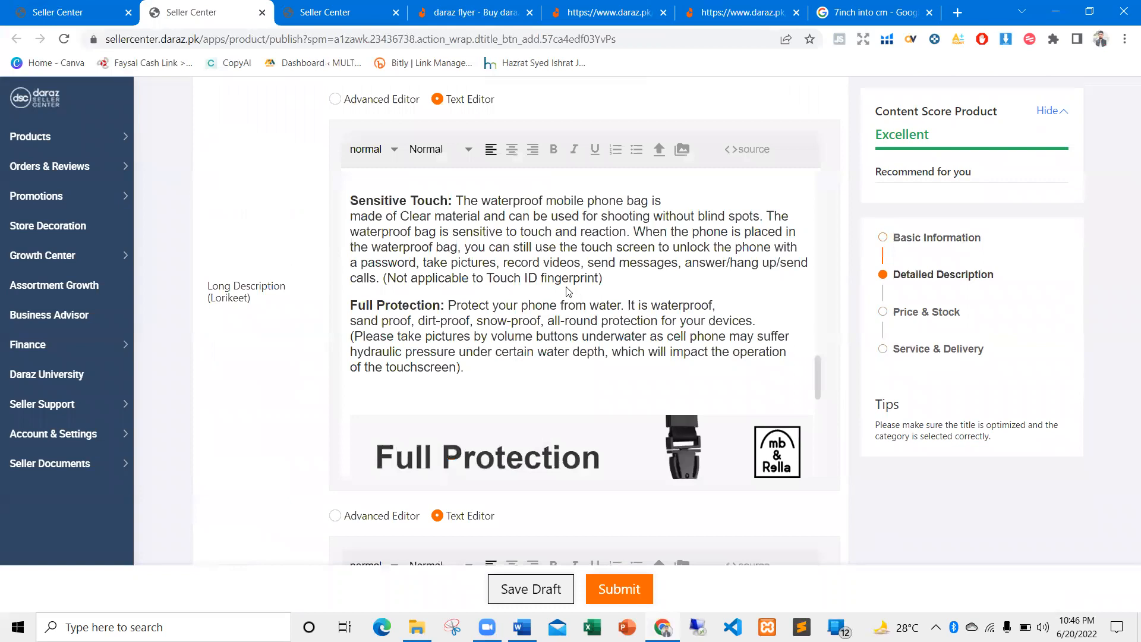
pyautogui.scroll(-10, 568, 291)
pyautogui.scroll(2, 635, 263)
pyautogui.scroll(-6, 592, 317)
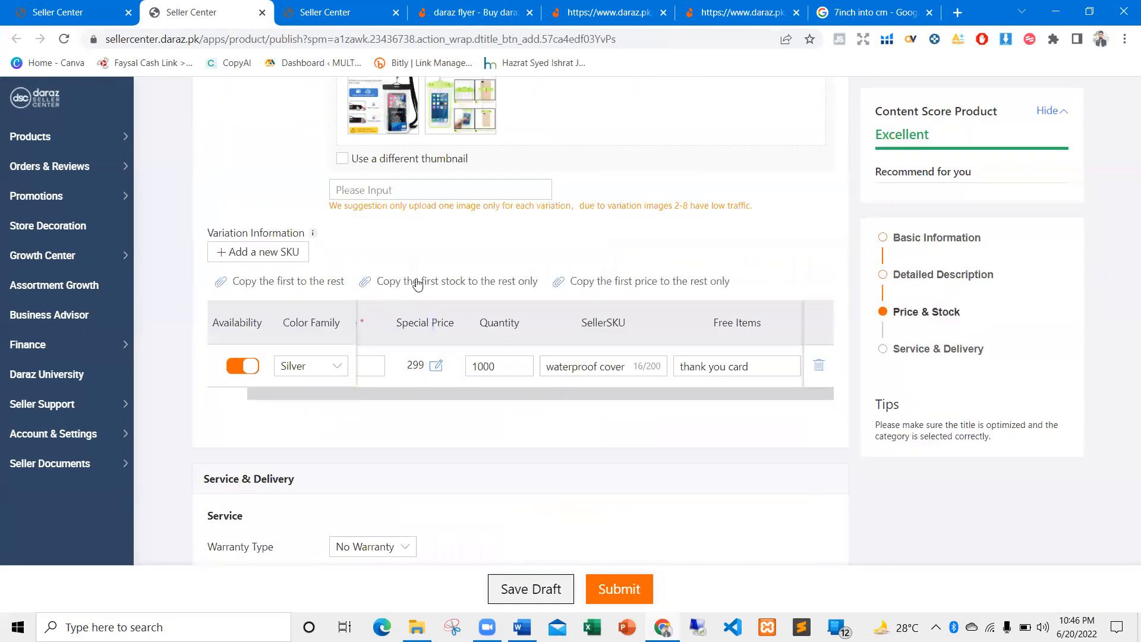
pyautogui.scroll(-2, 419, 238)
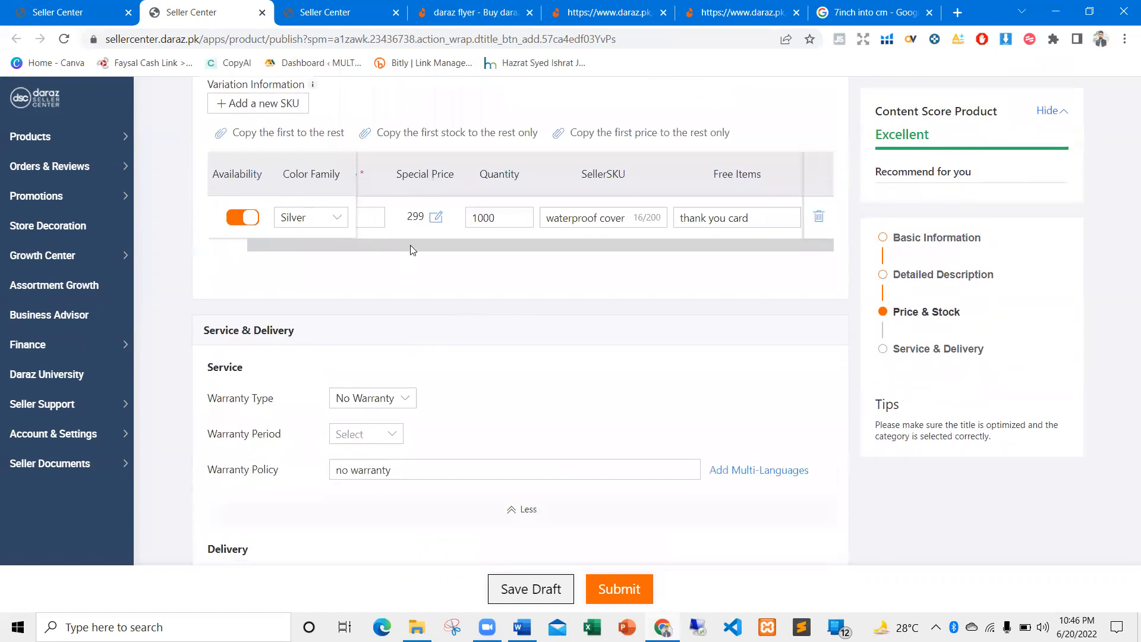
pyautogui.hscroll(-2, 410, 245)
pyautogui.scroll(-3, 435, 239)
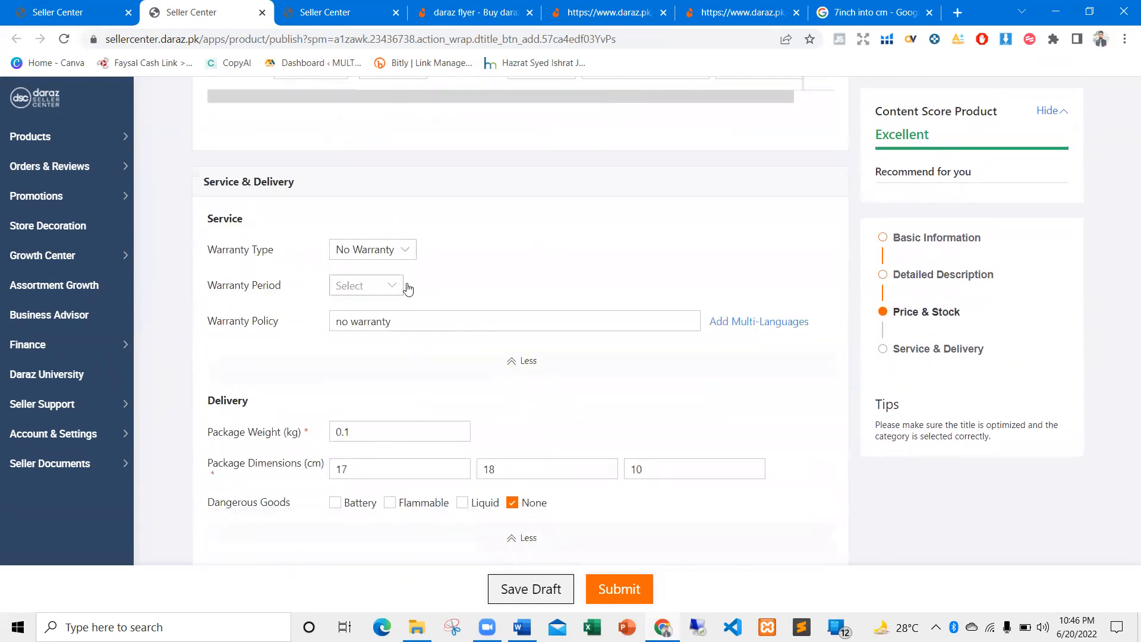
pyautogui.scroll(-2, 588, 289)
# Submit the completed product listing and dismiss the promotional pop-up on the resulting page
pyautogui.click(512, 372)
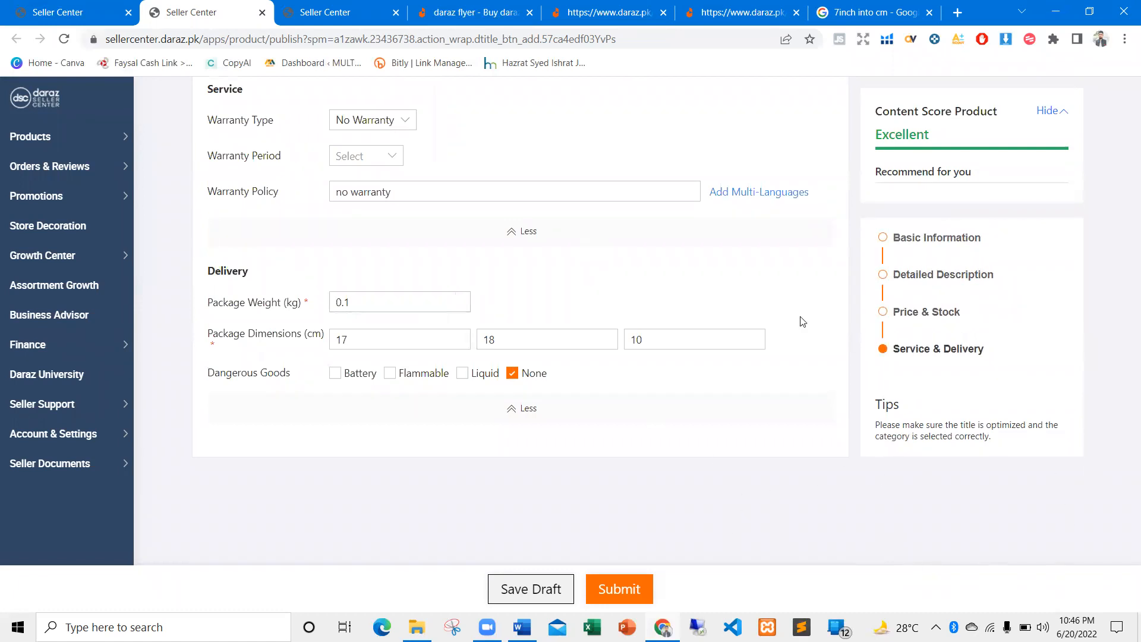
pyautogui.click(630, 596)
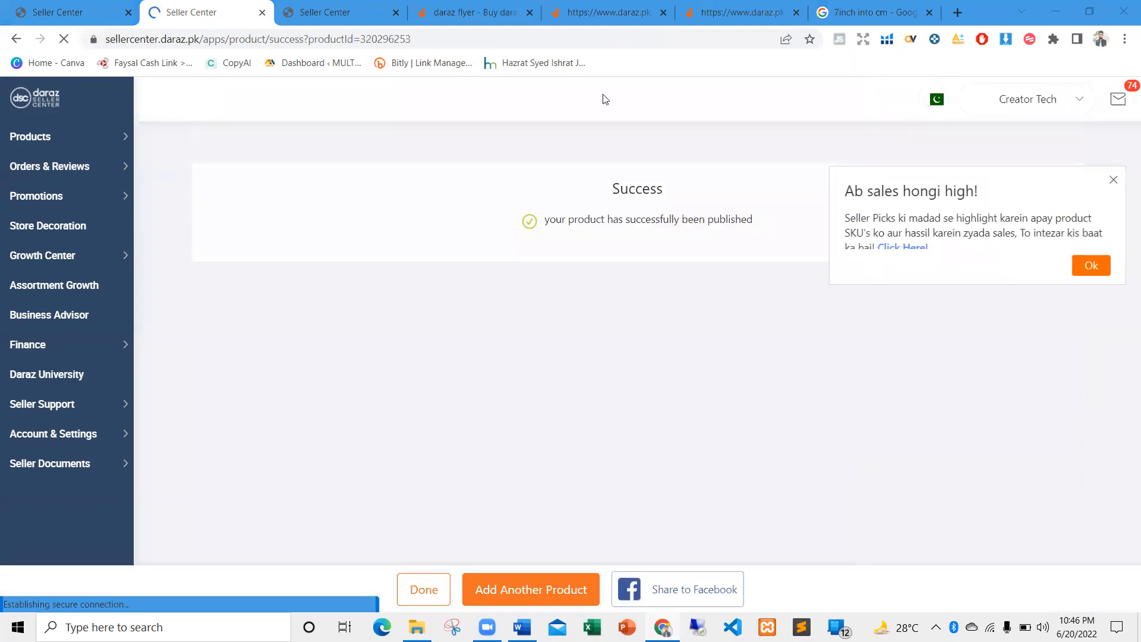
pyautogui.click(1114, 180)
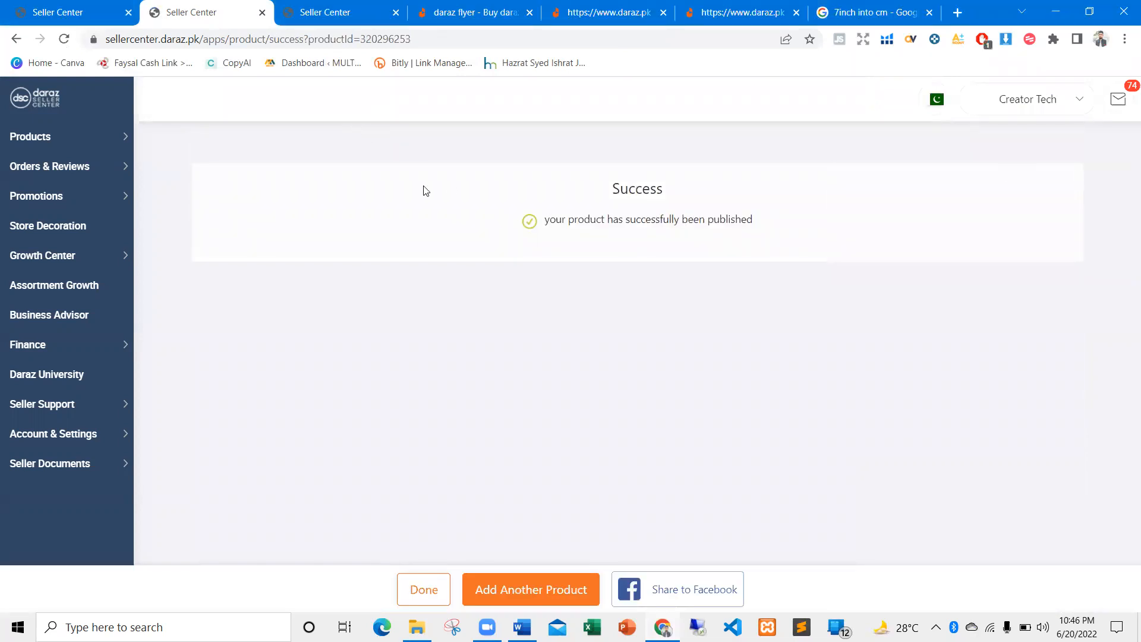